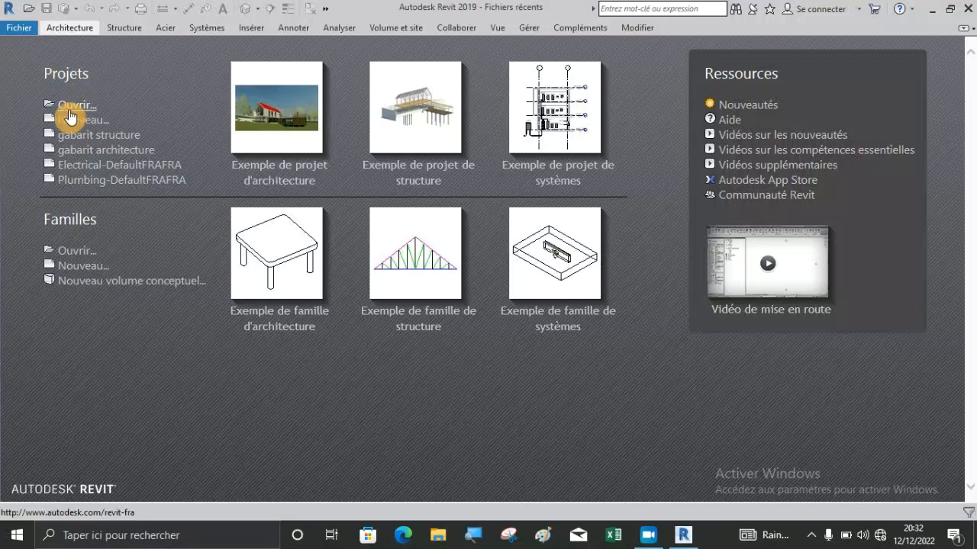
Create a new project based on the "gabarit architecture" template.
left_click(71, 120)
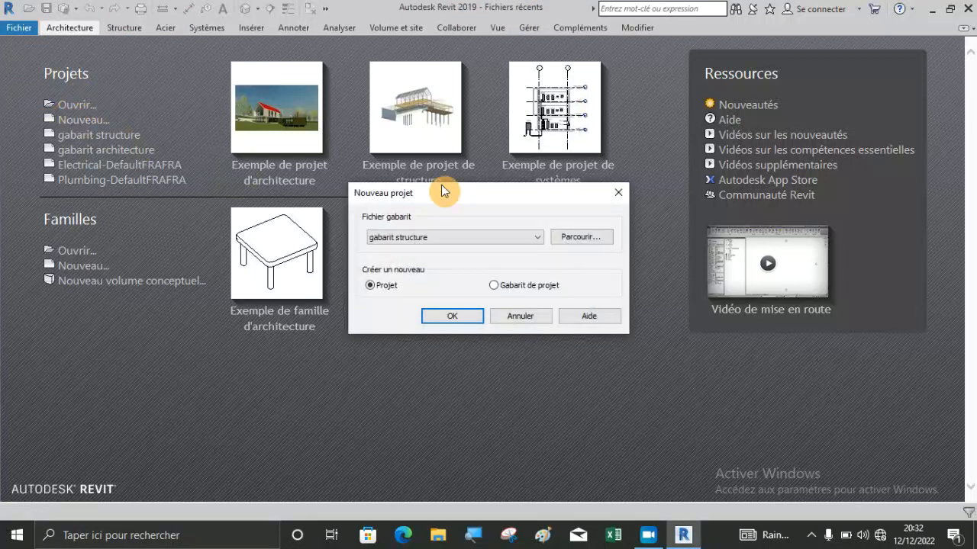
left_click(444, 241)
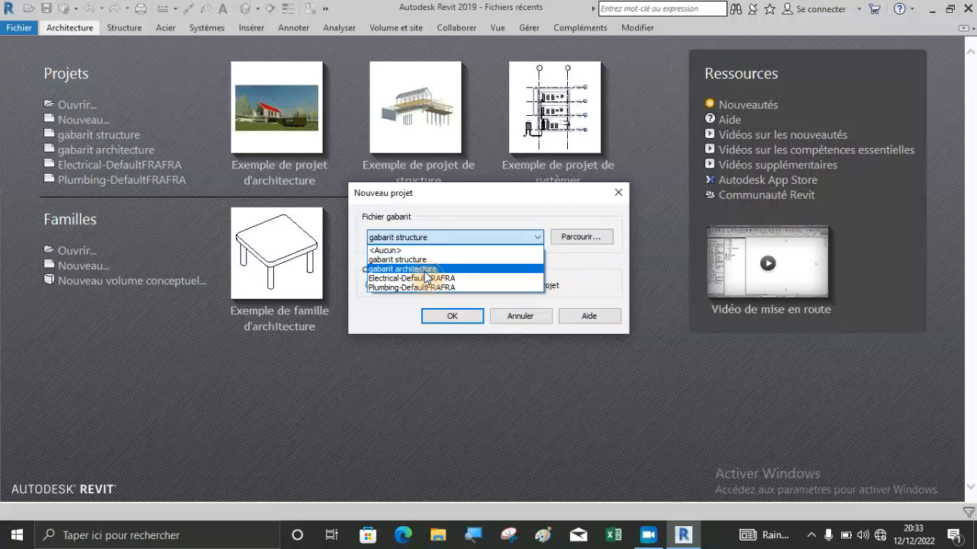
left_click(425, 273)
left_click(451, 315)
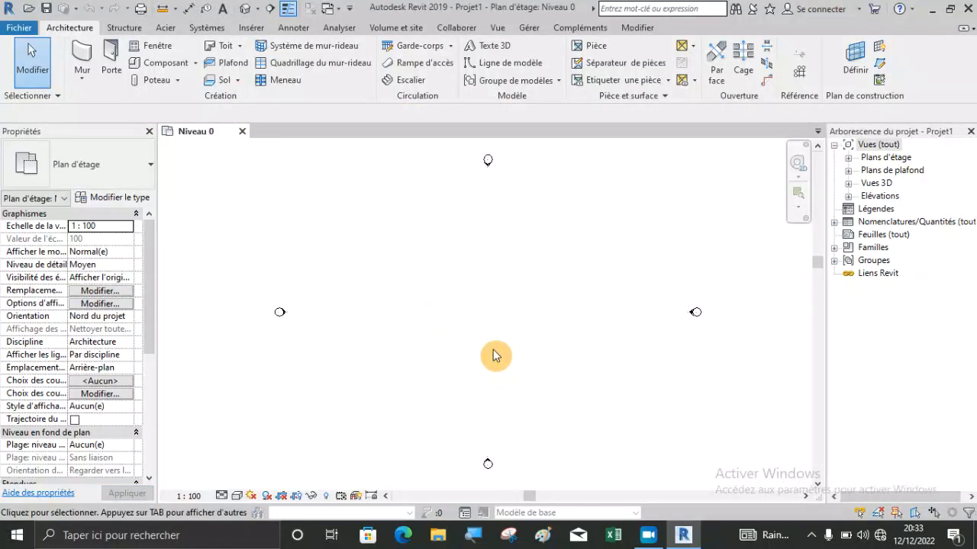
scroll(493, 354, "down", 1)
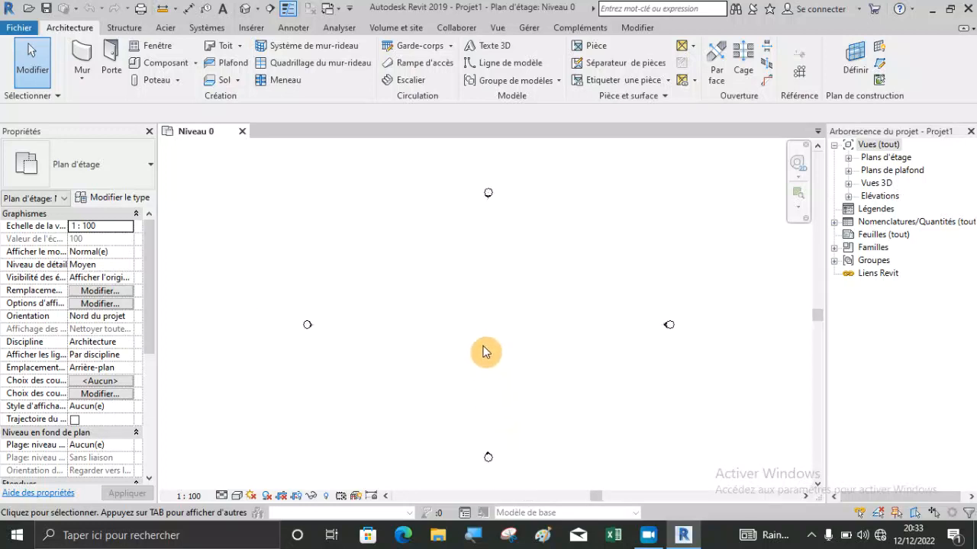
middle_click_drag(458, 355, 454, 315)
scroll(471, 333, "up", 1)
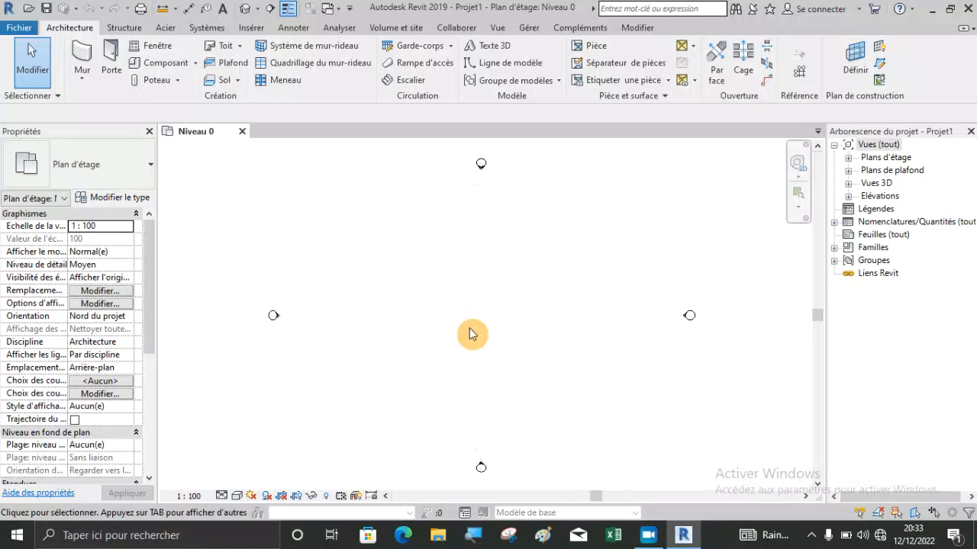
scroll(471, 334, "up", 2)
scroll(470, 333, "up", 1)
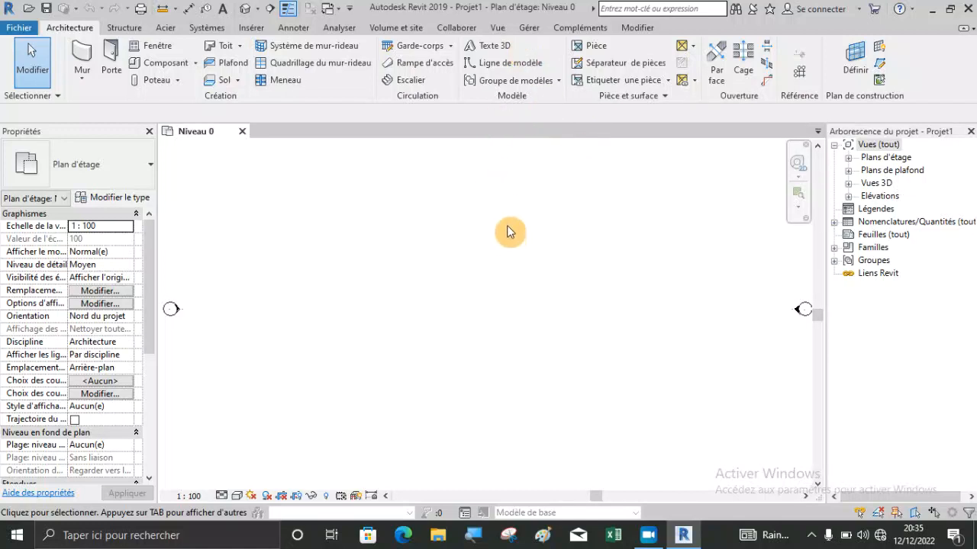
left_click(529, 27)
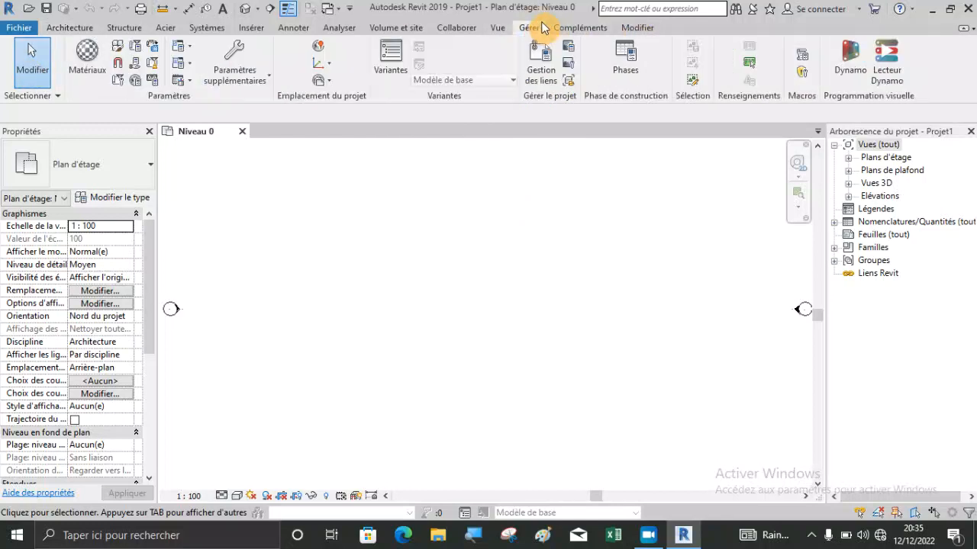
left_click(151, 89)
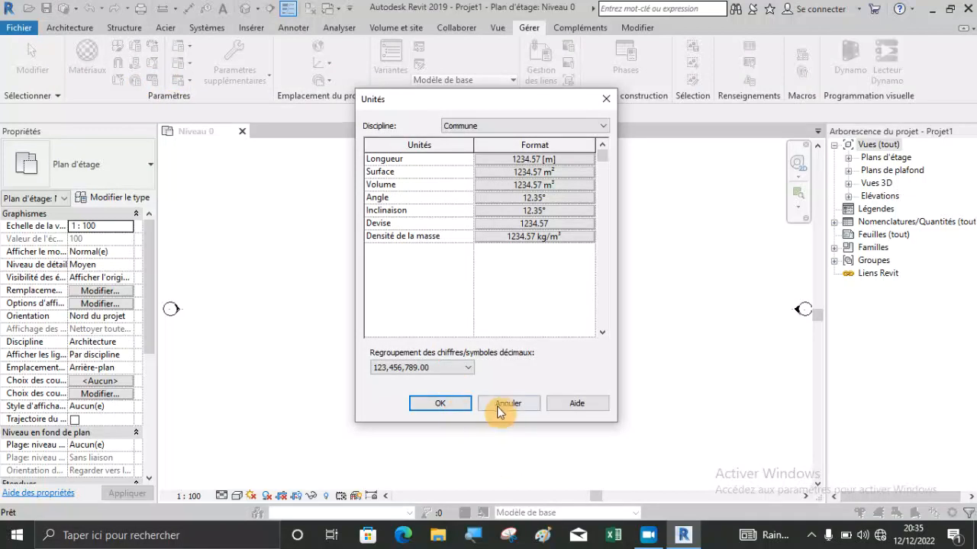
left_click(500, 404)
left_click(57, 29)
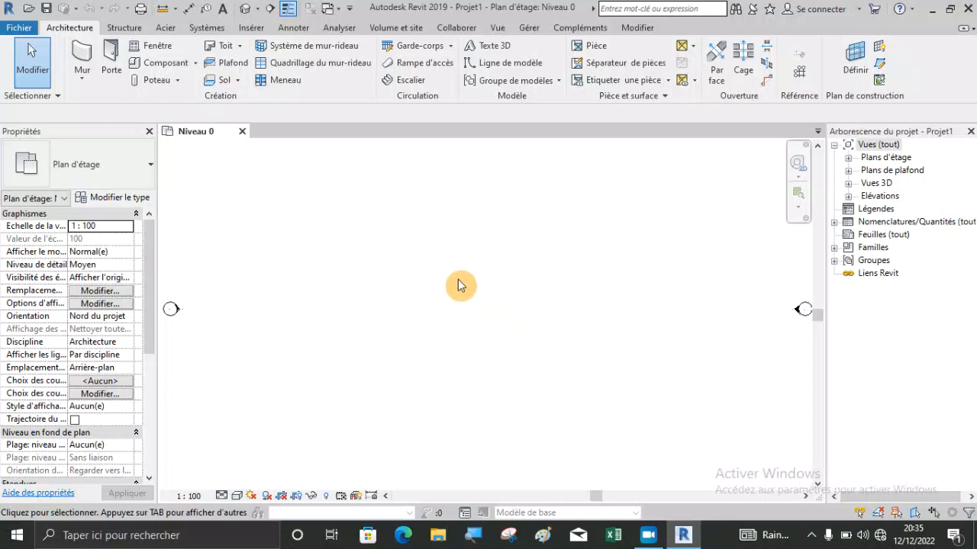
key("u")
key("n")
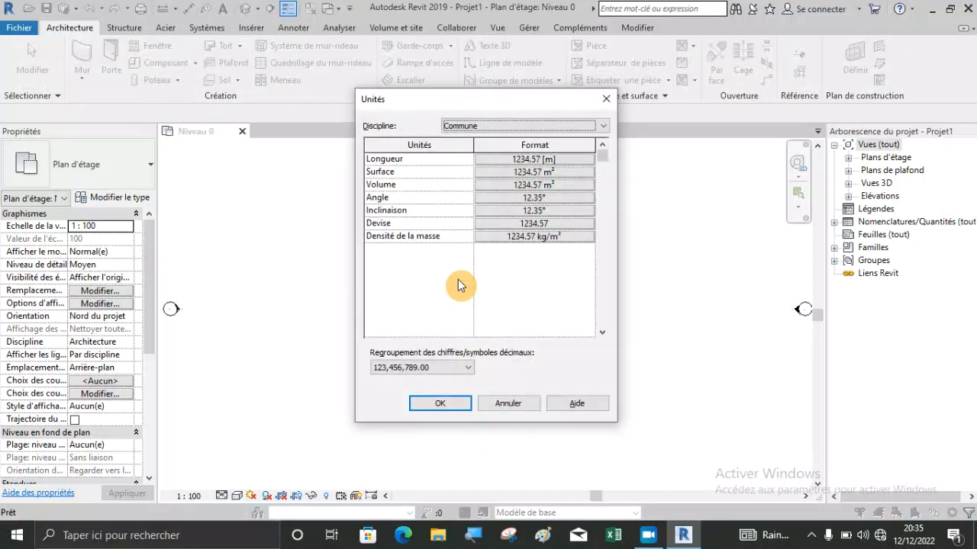
left_click(421, 404)
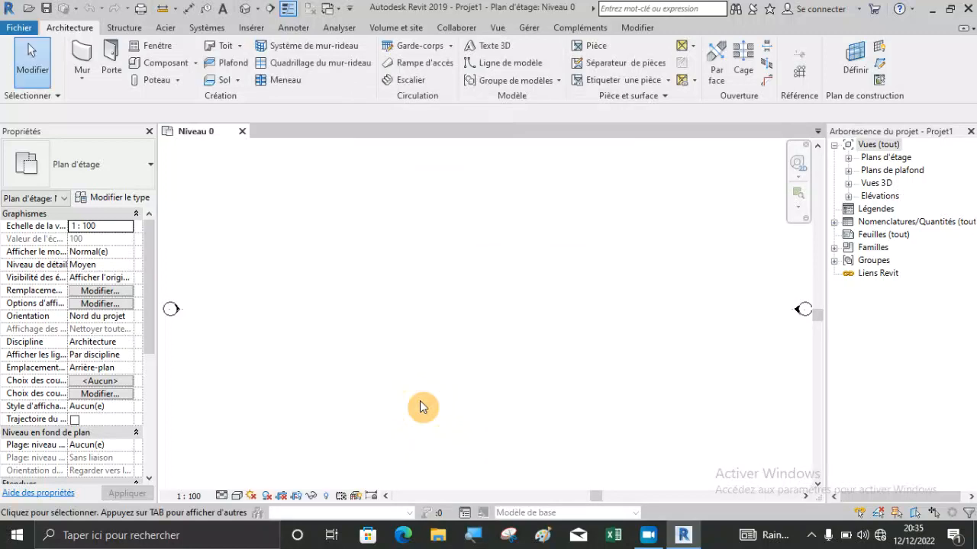
Set the project's length unit to Centimètres in the Unités settings.
key("u")
key("n")
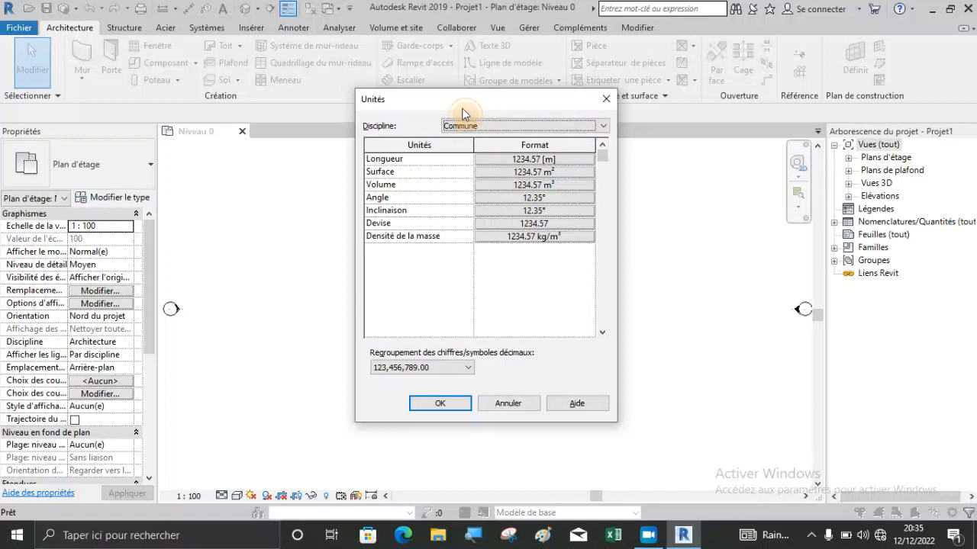
left_click_drag(465, 108, 434, 119)
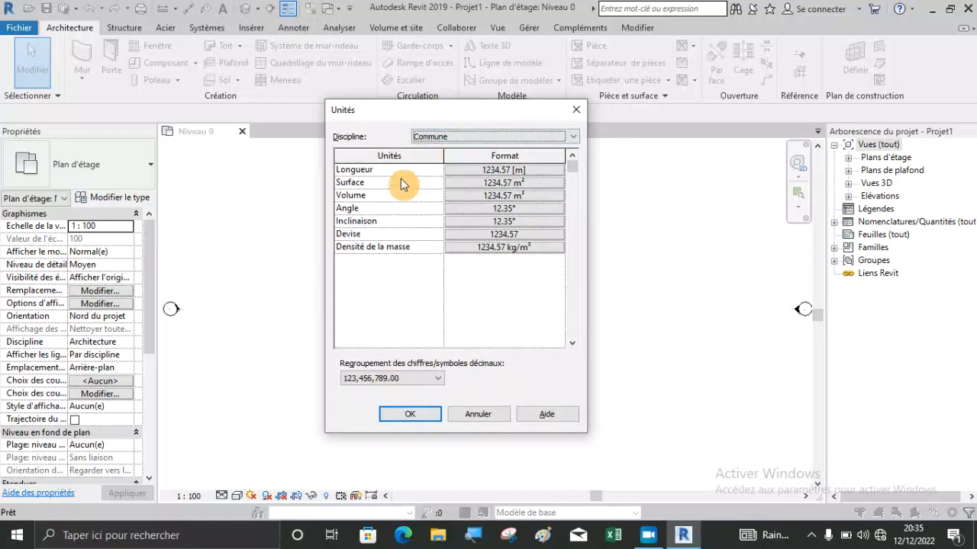
left_click(510, 174)
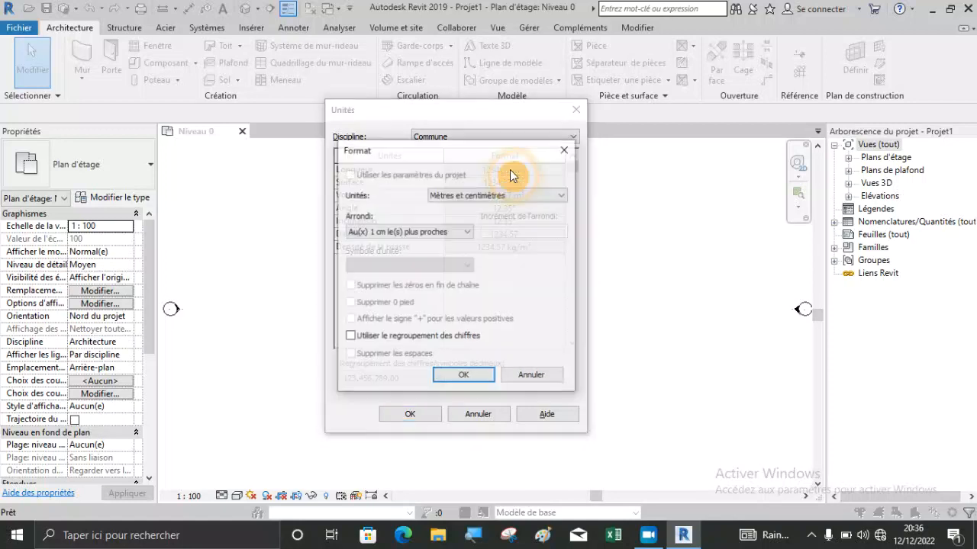
left_click(461, 197)
left_click(461, 197)
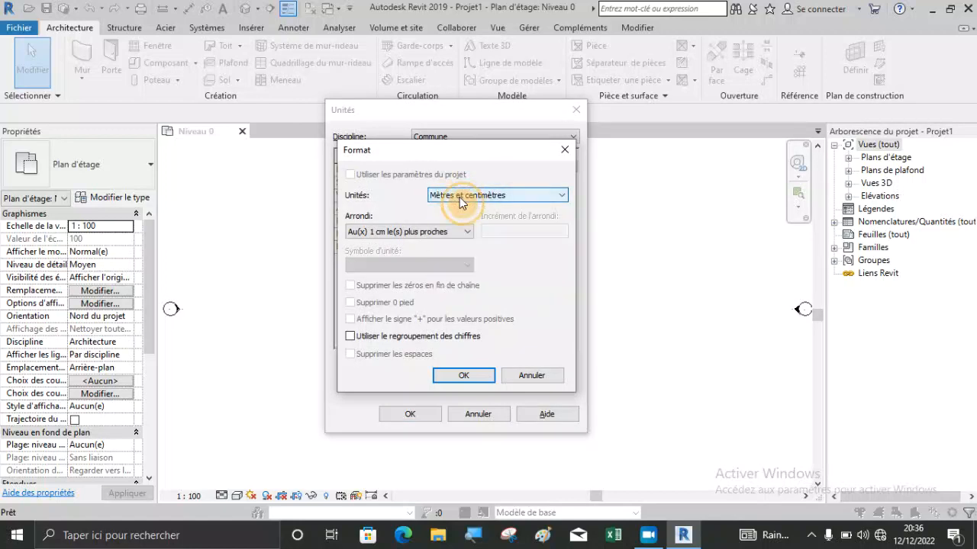
left_click(463, 197)
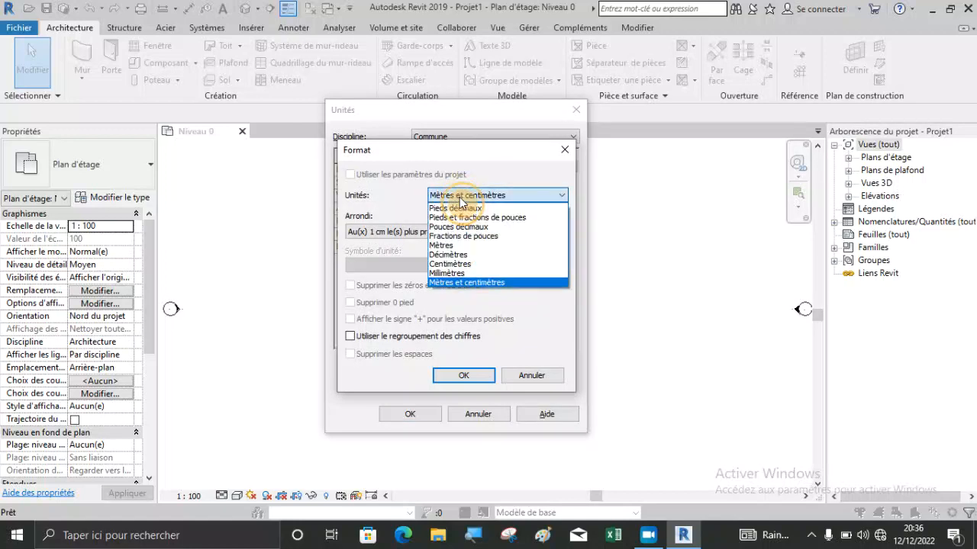
left_click(453, 265)
Round the length format to 2 décimales, suppress trailing zeros, and accept the project unit settings.
left_click(384, 231)
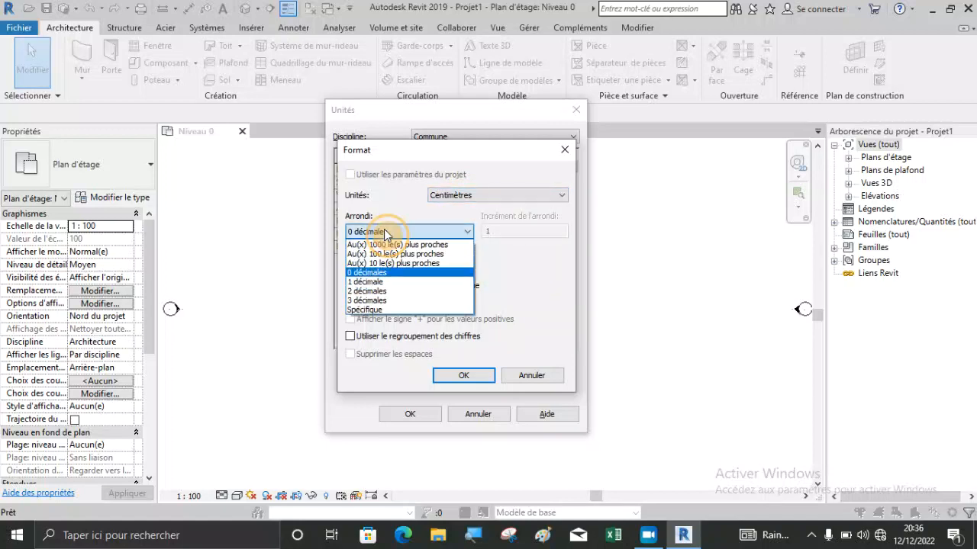
left_click(388, 291)
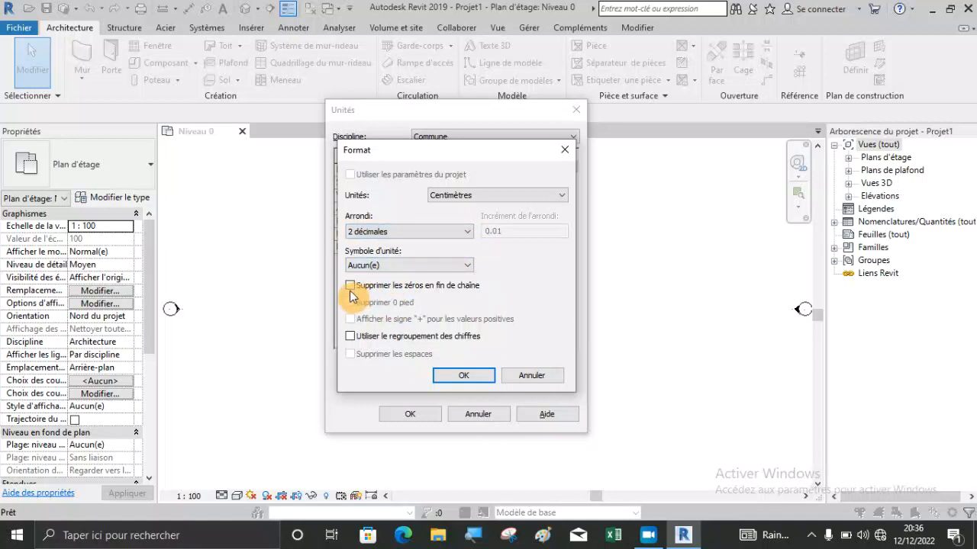
left_click(350, 285)
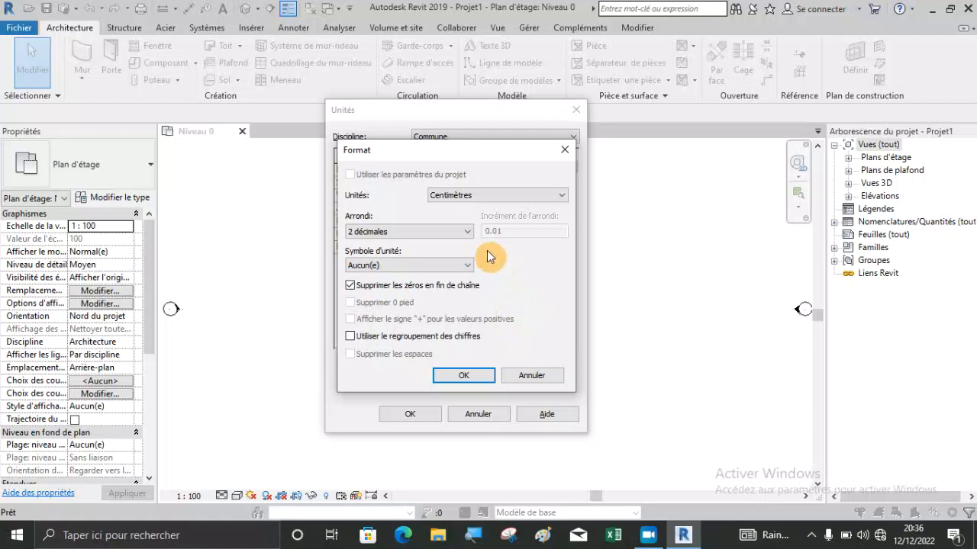
left_click(461, 375)
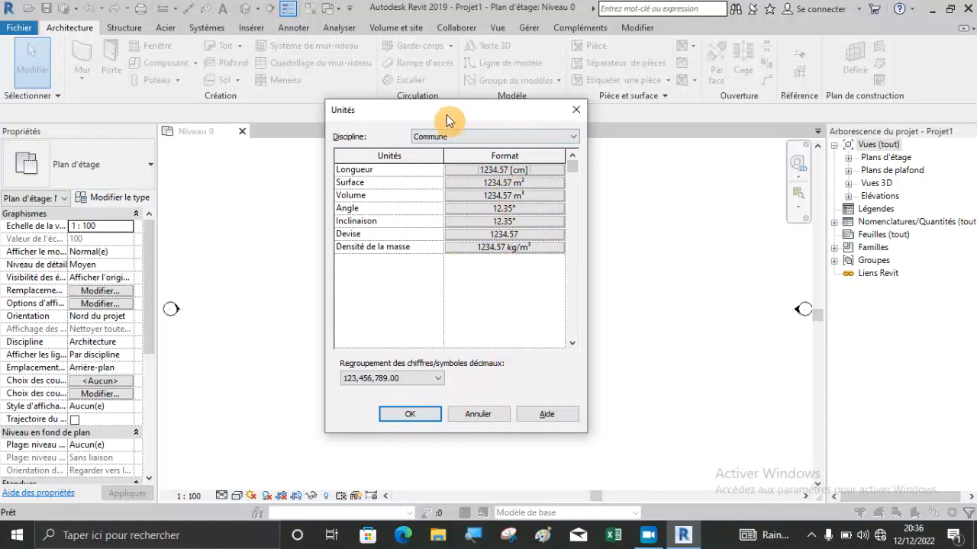
left_click_drag(447, 115, 425, 109)
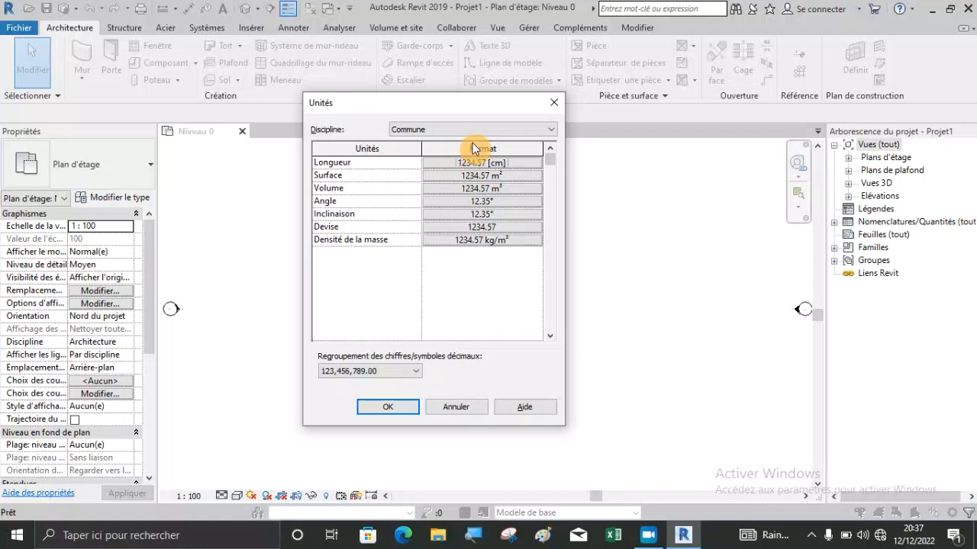
left_click(501, 129)
left_click(497, 129)
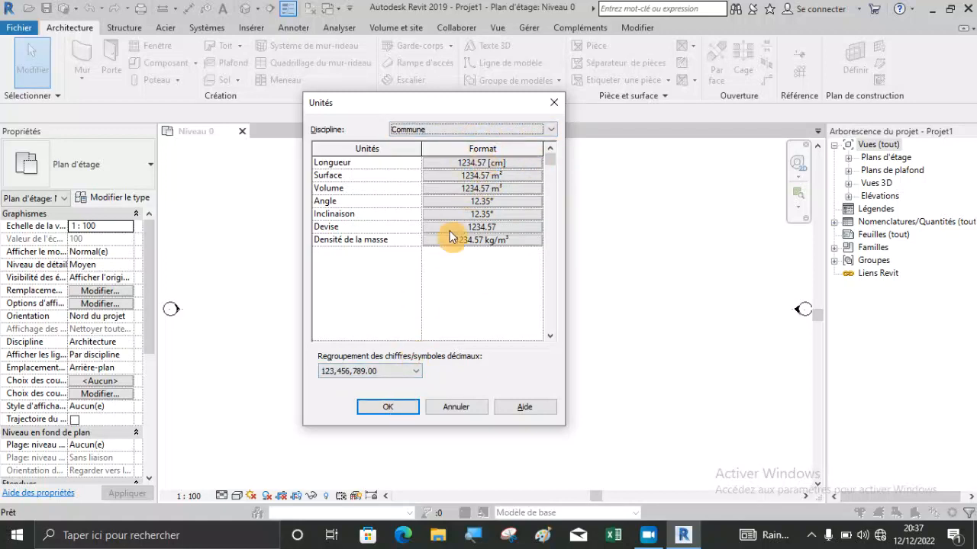
left_click(394, 406)
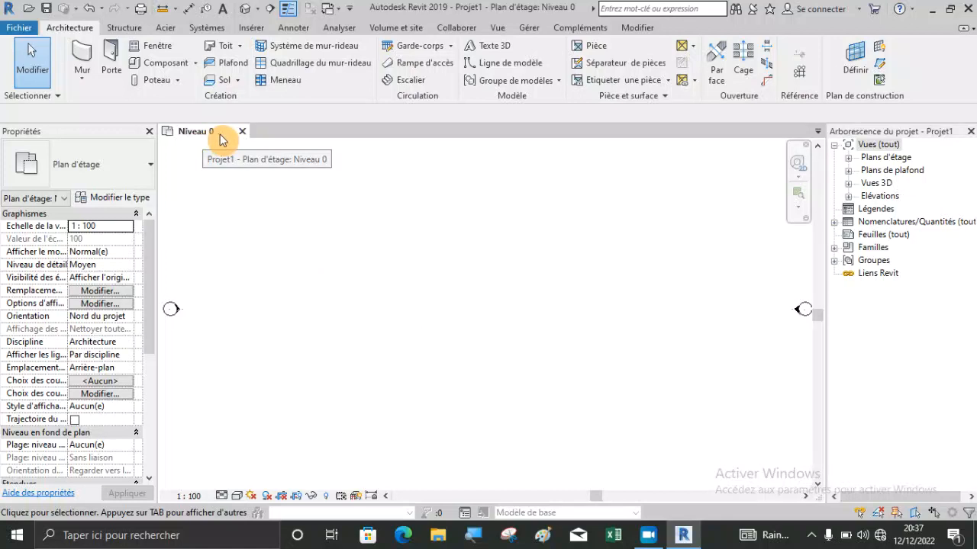
scroll(320, 305, "down", 3)
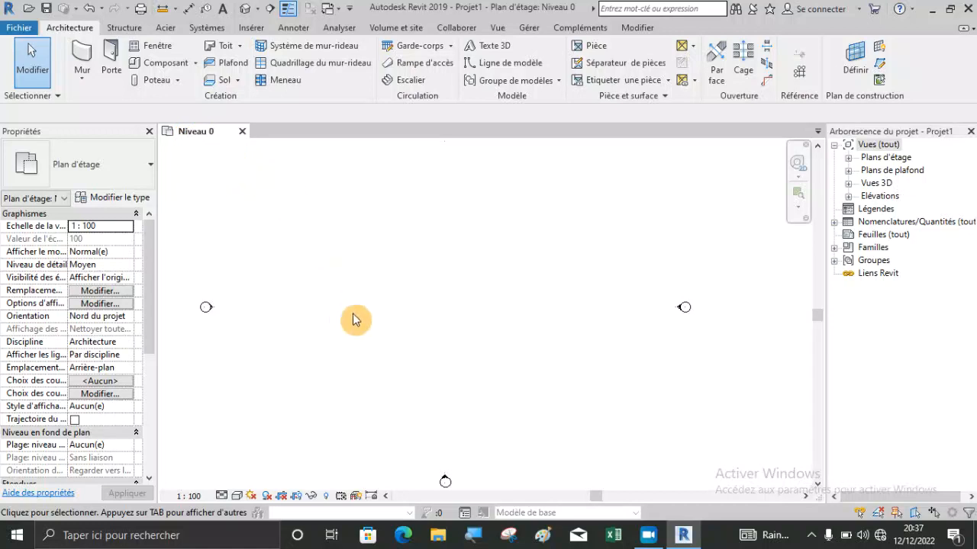
scroll(442, 340, "up", 1)
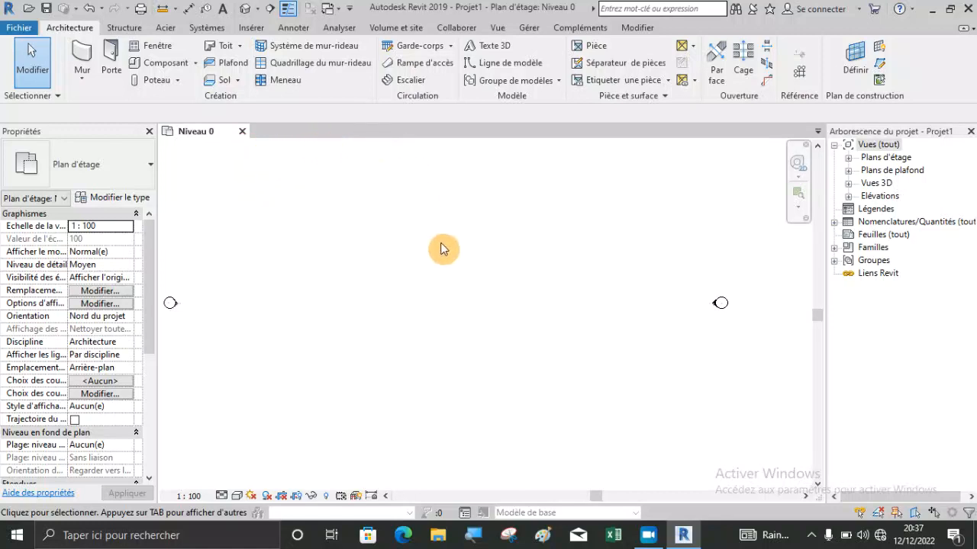
scroll(447, 263, "down", 2)
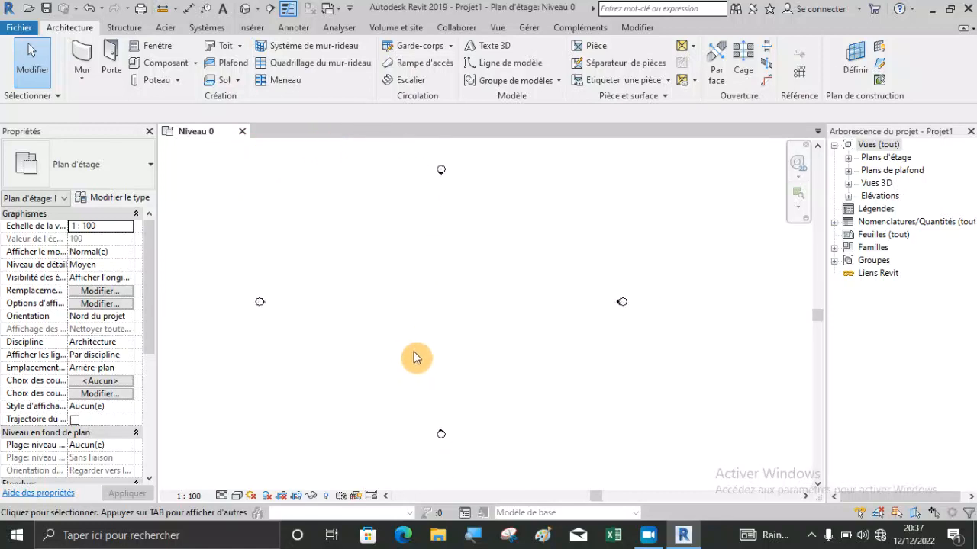
Open the Elévation Est view from the project's elevations.
left_click(848, 199)
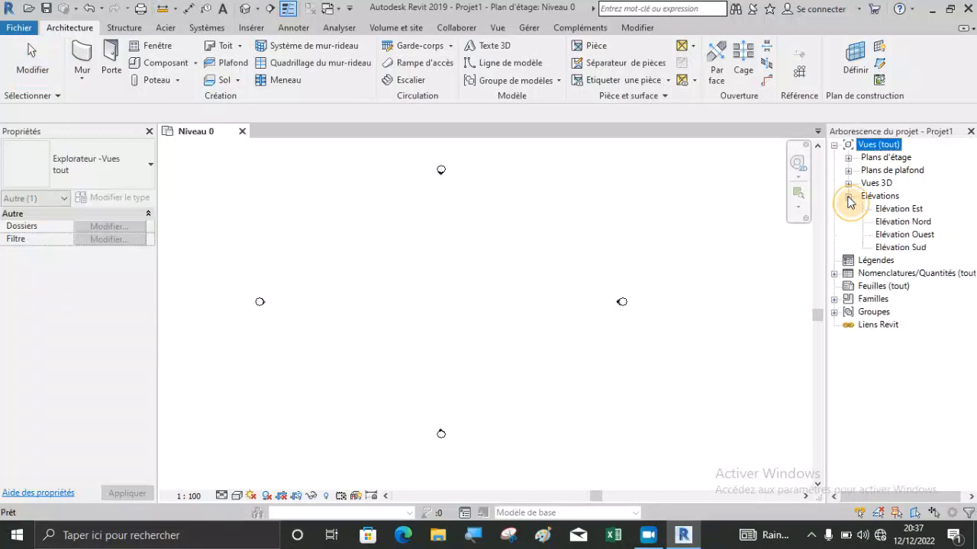
double_click(894, 212)
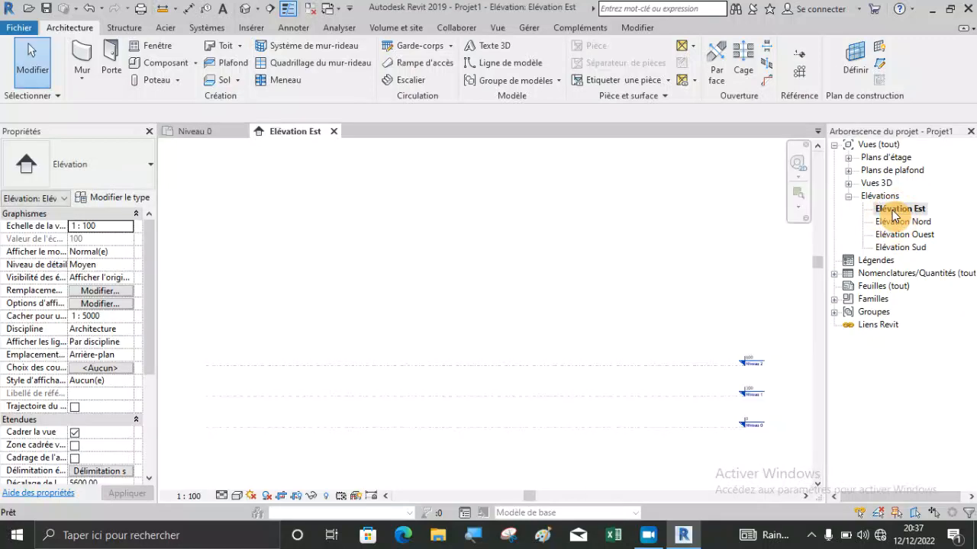
scroll(771, 432, "up", 3)
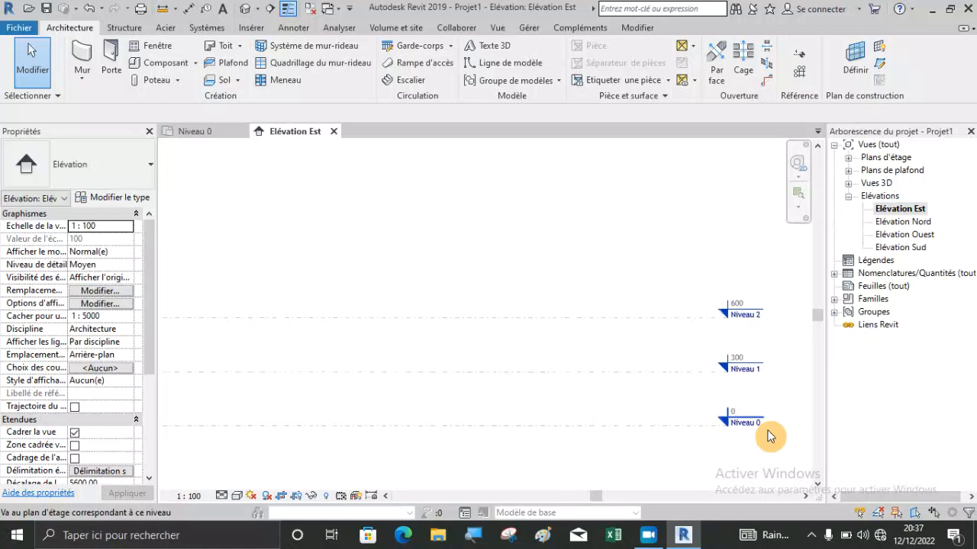
Examine the levels in the Elévation Nord, Elévation Ouest and Elévation Sud views, and return to Elévation Est.
double_click(885, 222)
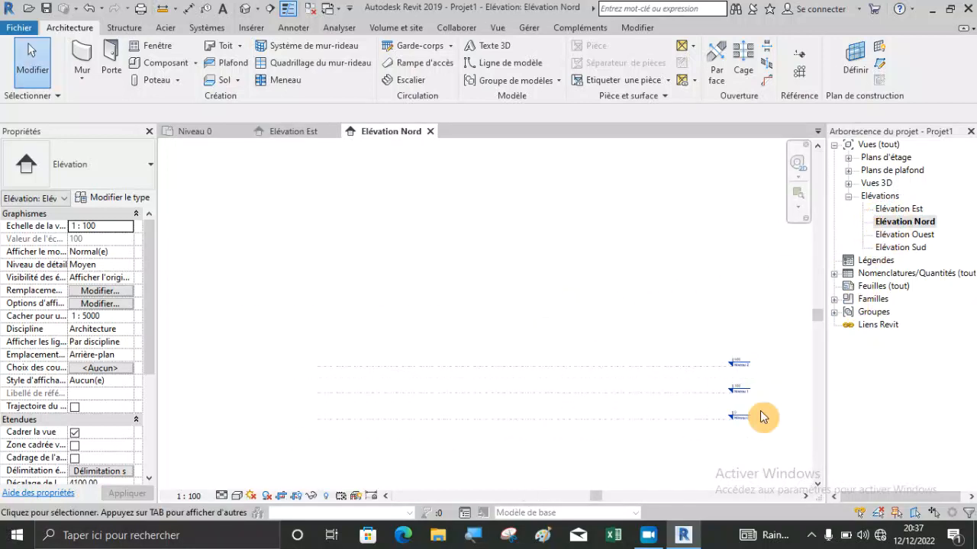
scroll(746, 409, "up", 5)
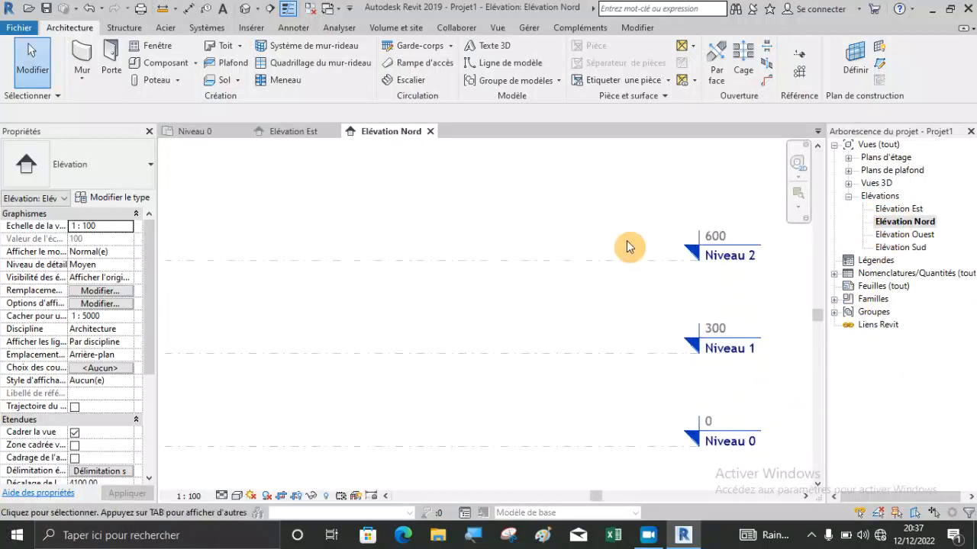
scroll(627, 246, "down", 2)
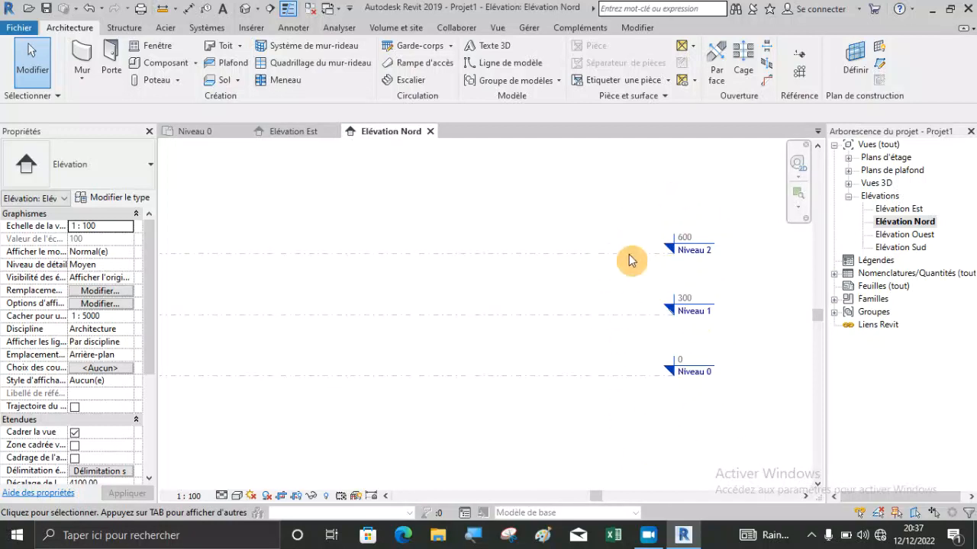
double_click(887, 235)
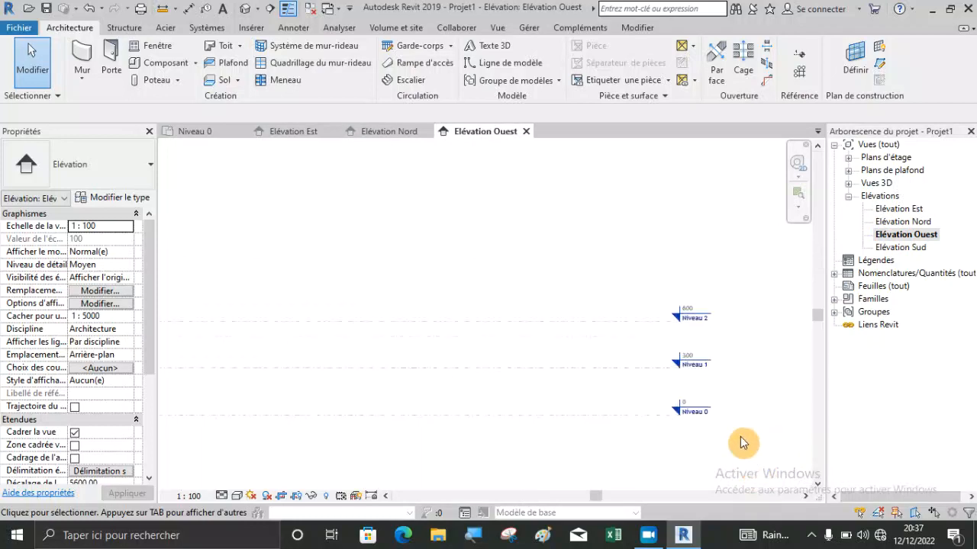
double_click(908, 248)
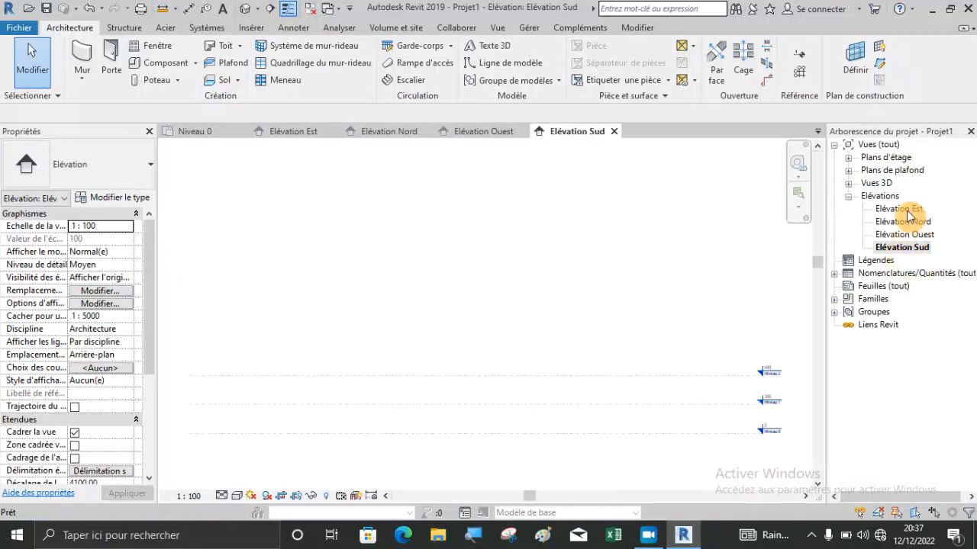
double_click(907, 211)
scroll(776, 436, "up", 5)
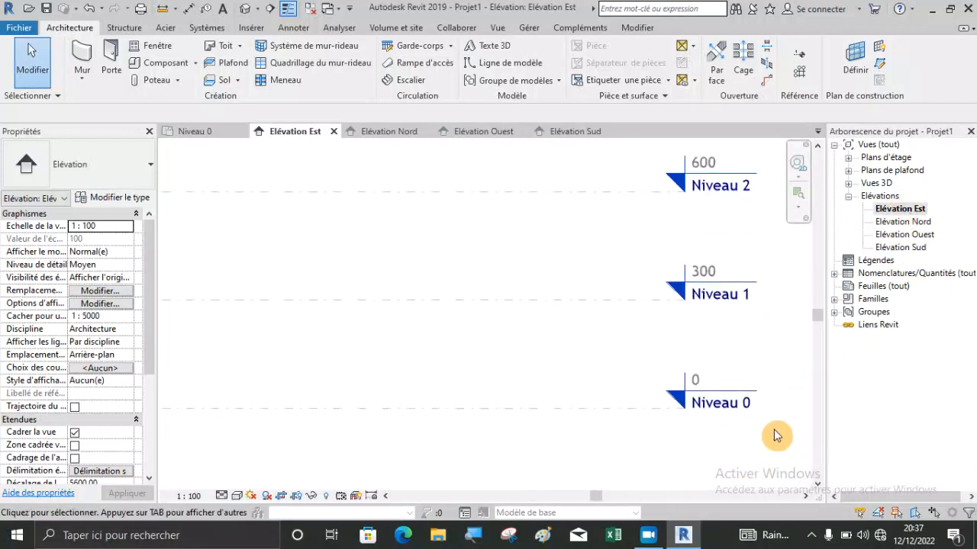
Close the Elévation Sud, Elévation Ouest and Elévation Nord views, keeping Elévation Est open.
scroll(767, 428, "down", 1)
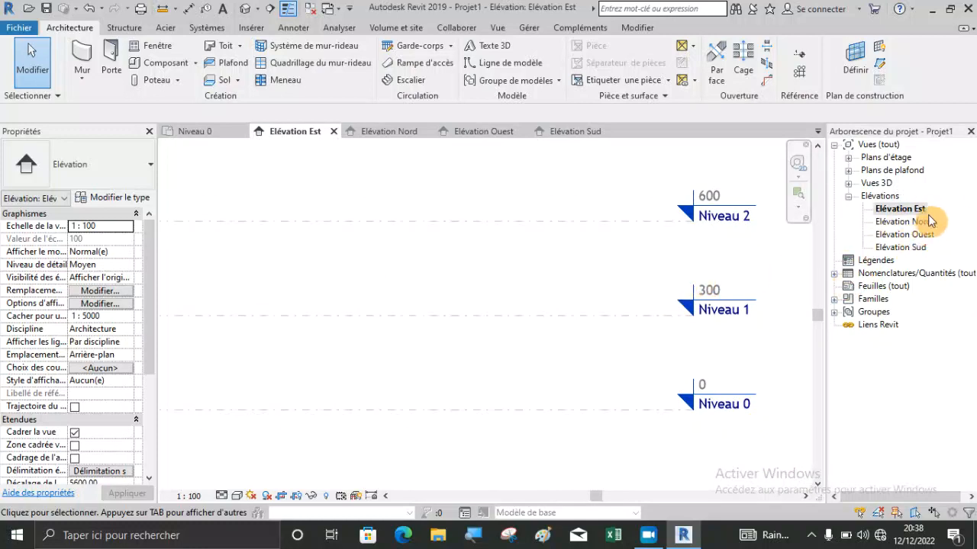
scroll(599, 309, "down", 1)
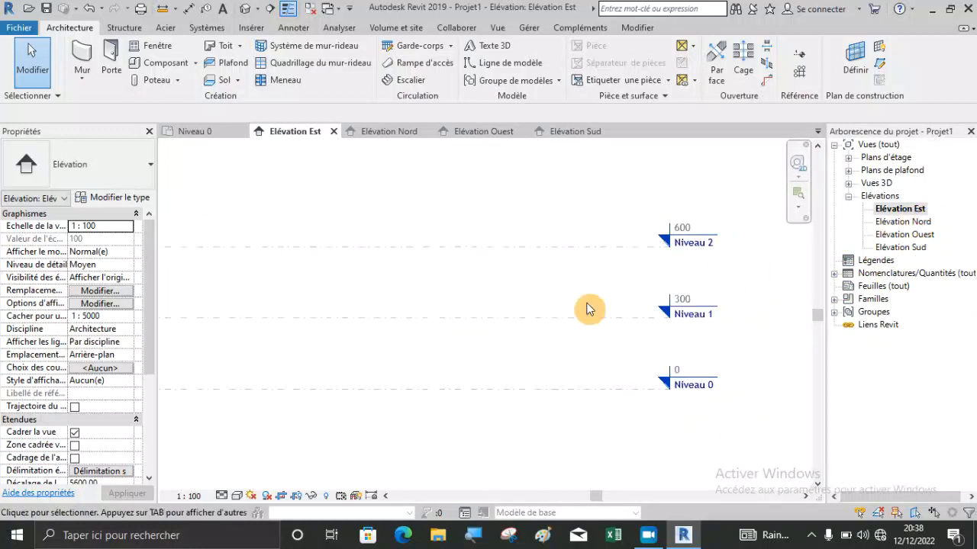
scroll(693, 271, "down", 1)
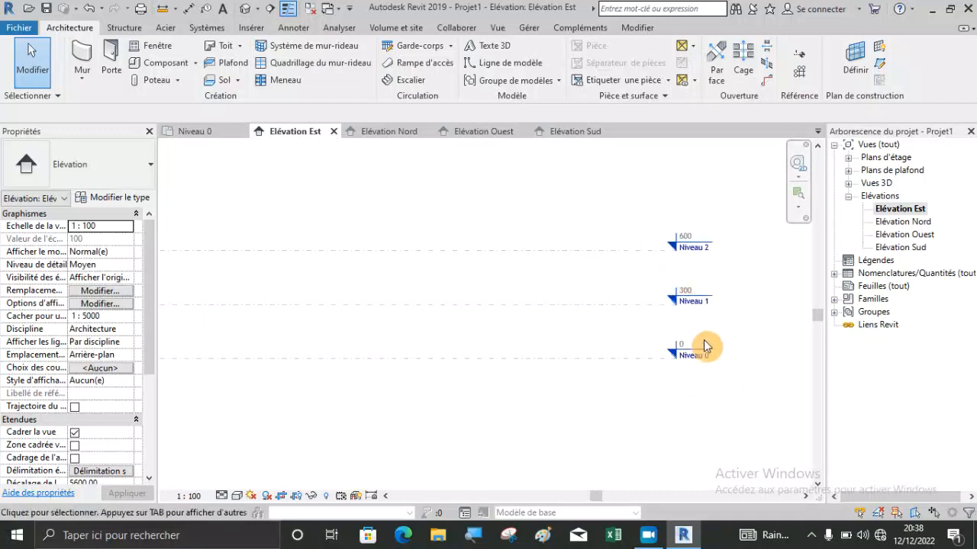
left_click(610, 131)
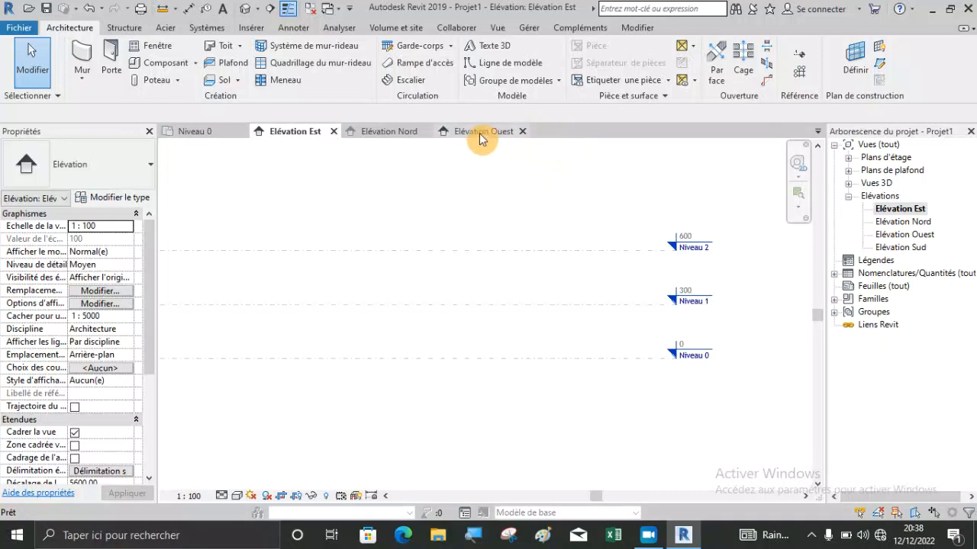
left_click(521, 131)
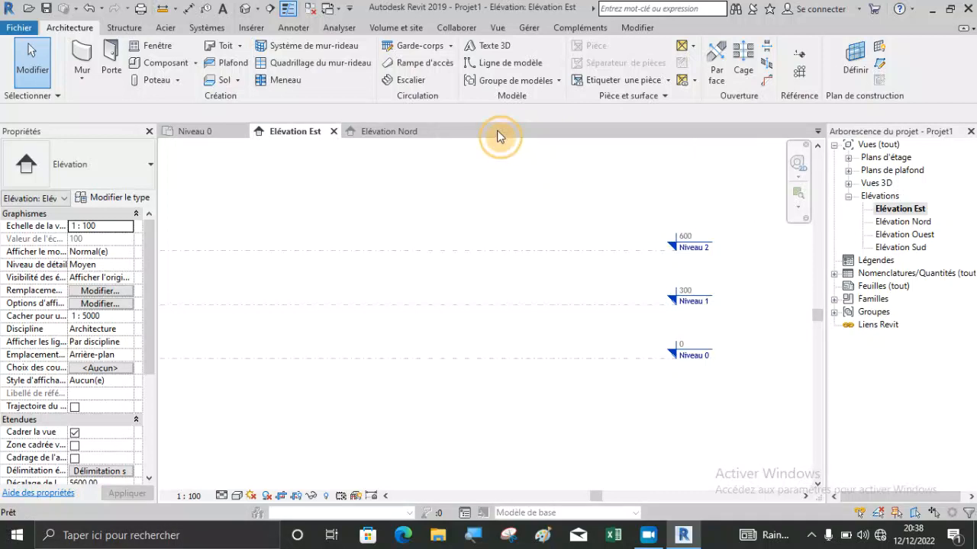
left_click(426, 132)
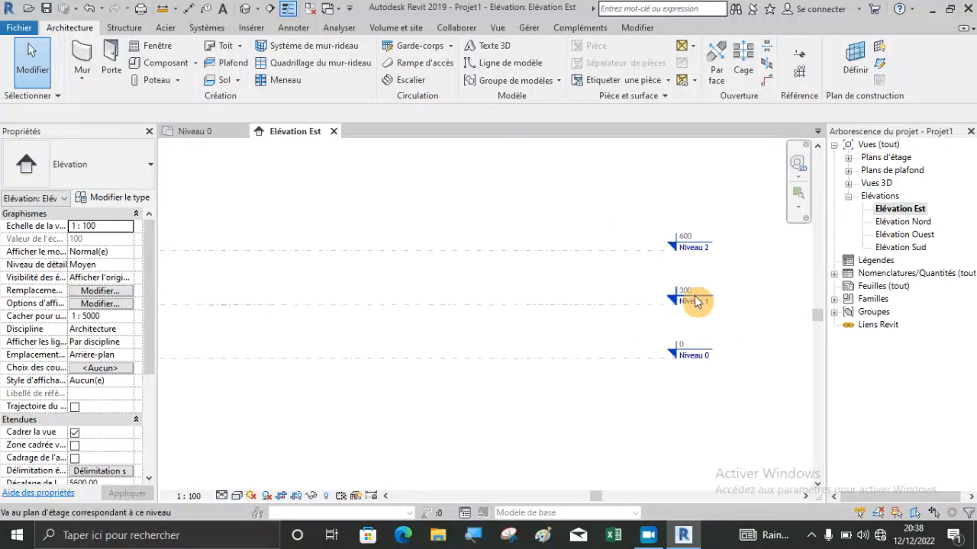
Rename the level Niveau 0 as PB RDC and rename its corresponding views as well.
scroll(695, 276, "up", 1)
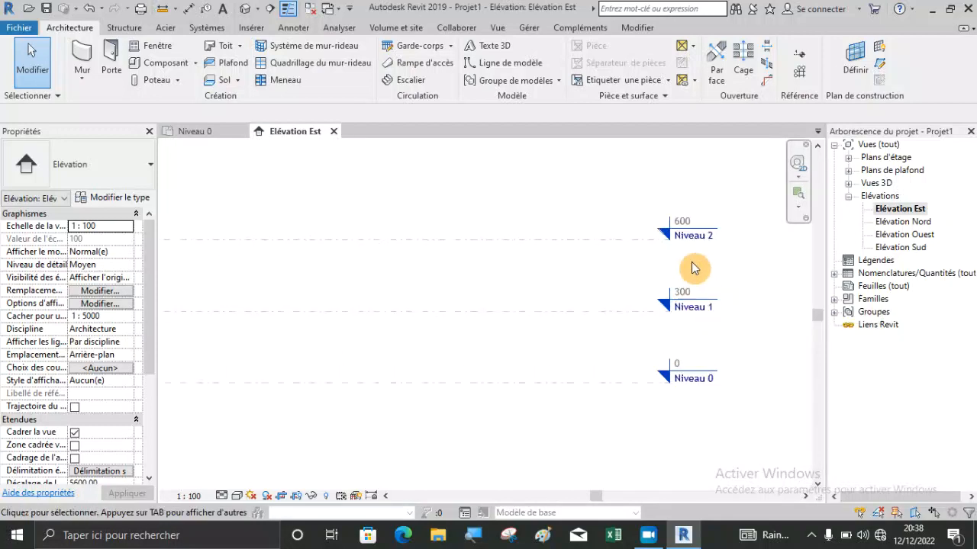
scroll(694, 267, "up", 1)
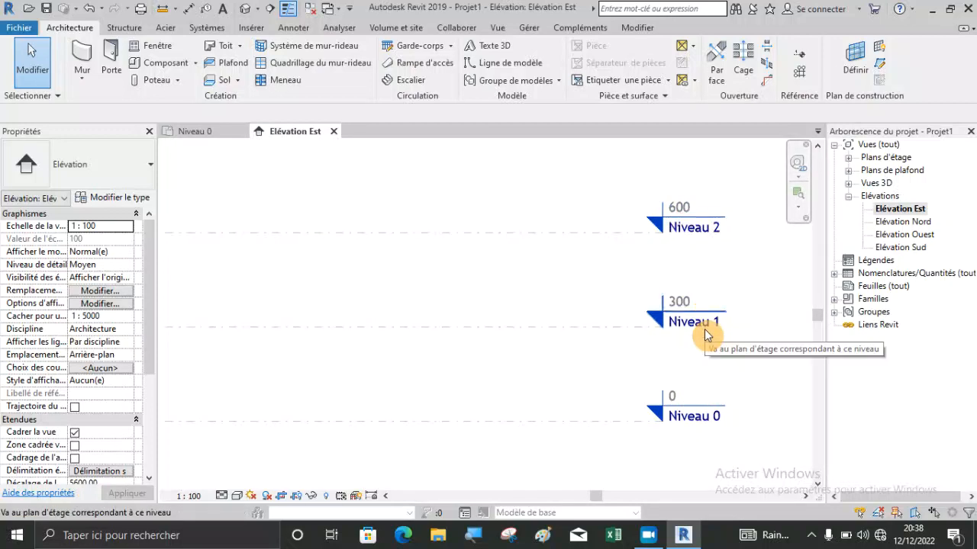
scroll(705, 405, "up", 2)
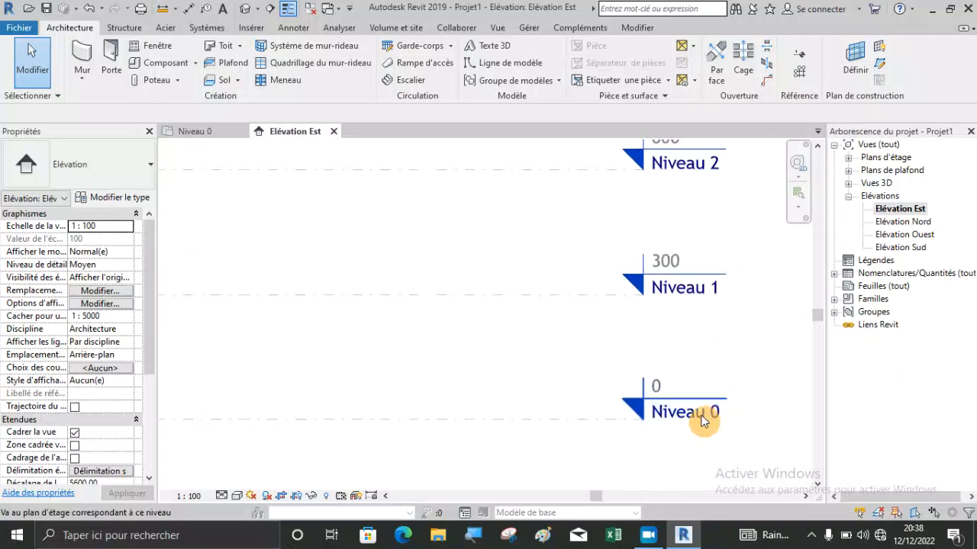
left_click(614, 419)
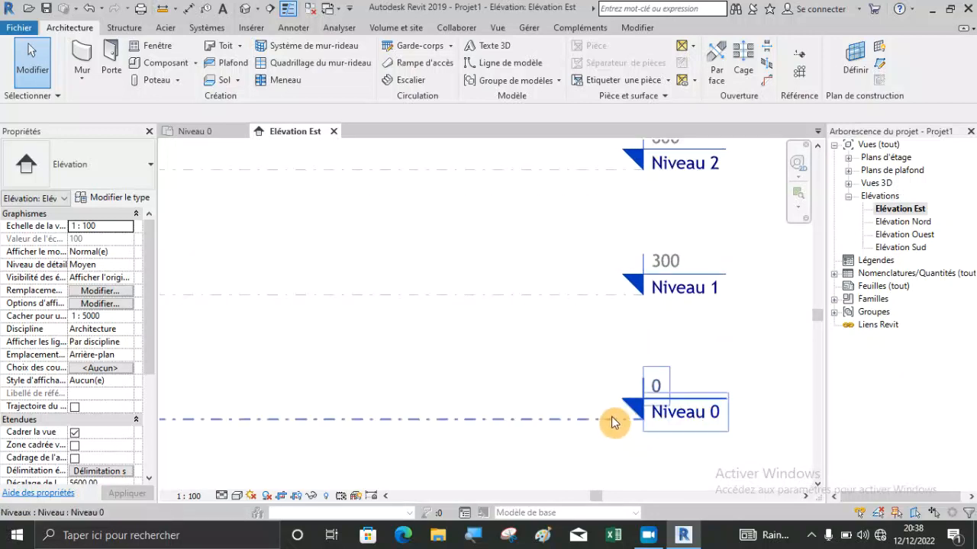
left_click(594, 421)
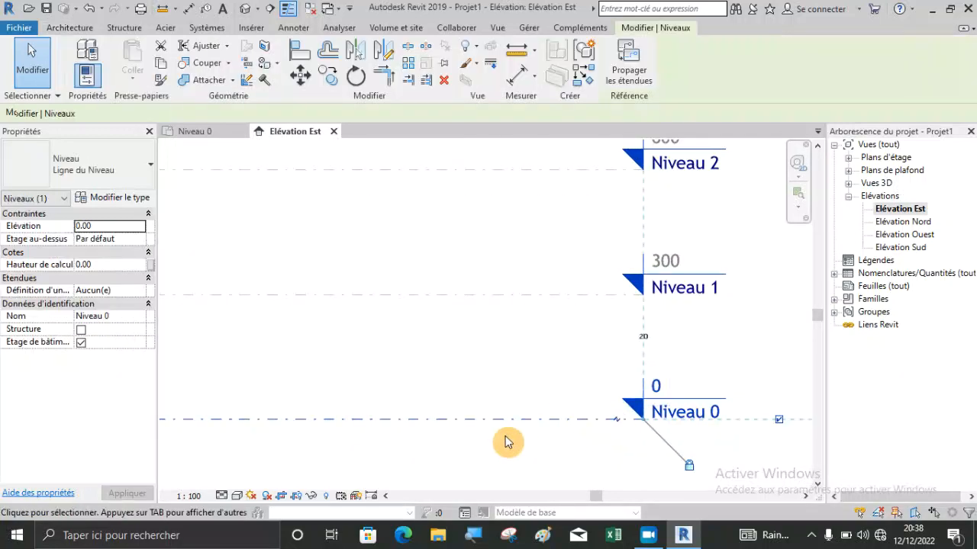
left_click(721, 412)
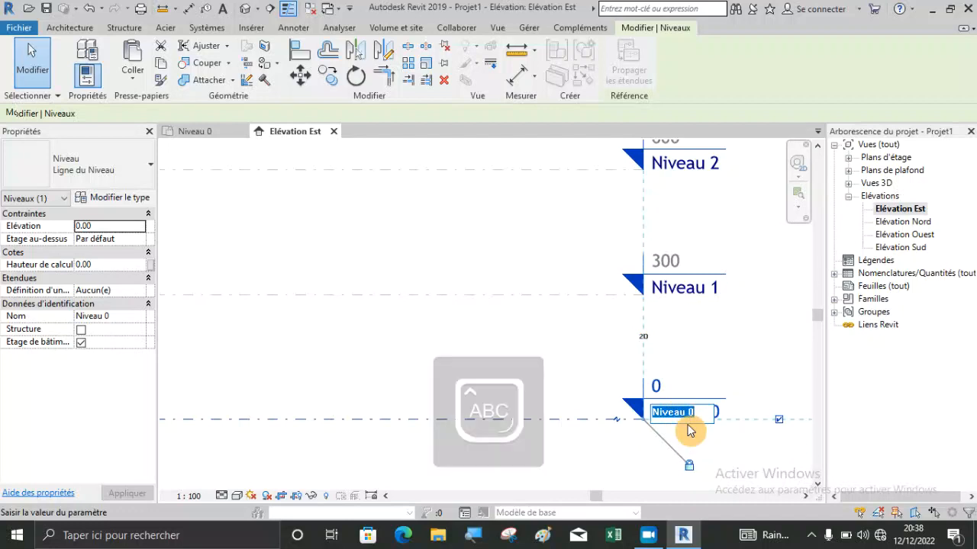
type("PB")
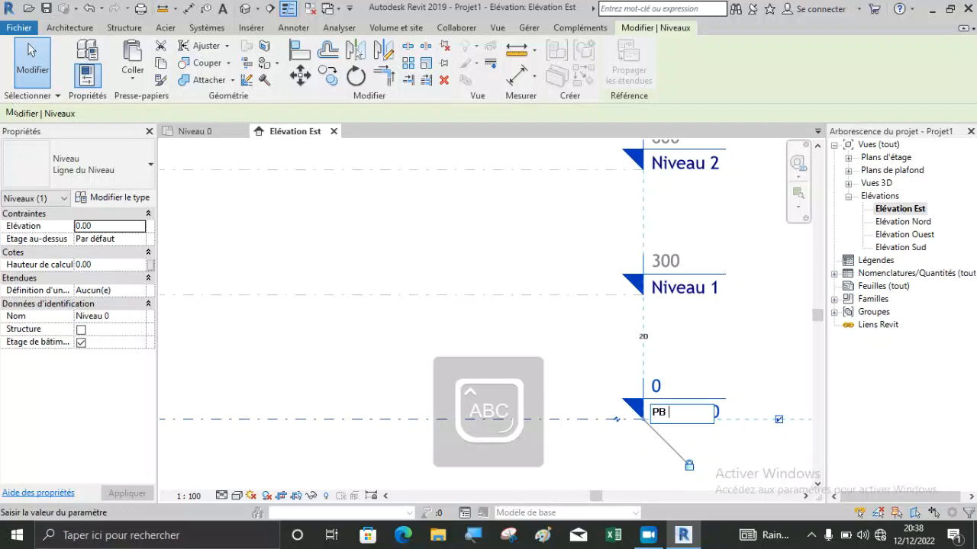
type(" RDC")
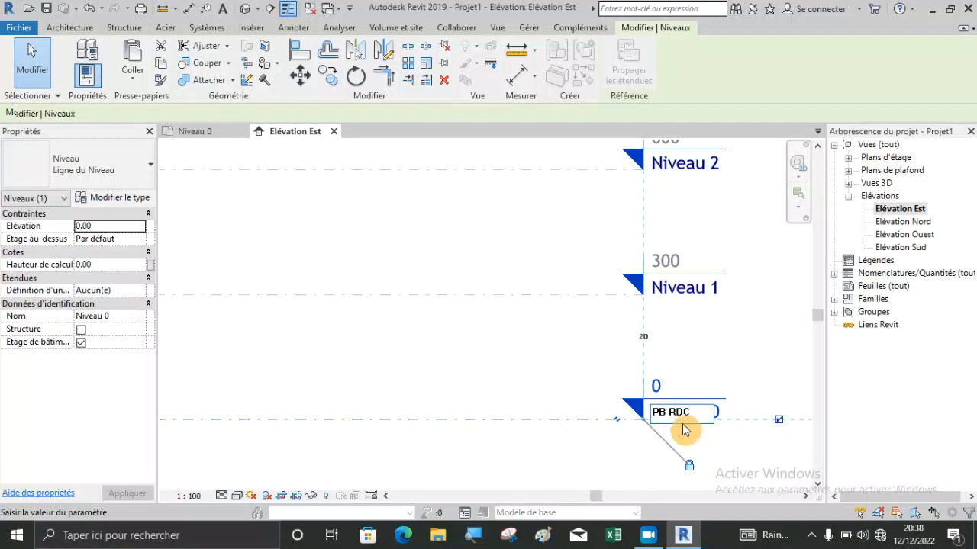
key("Return")
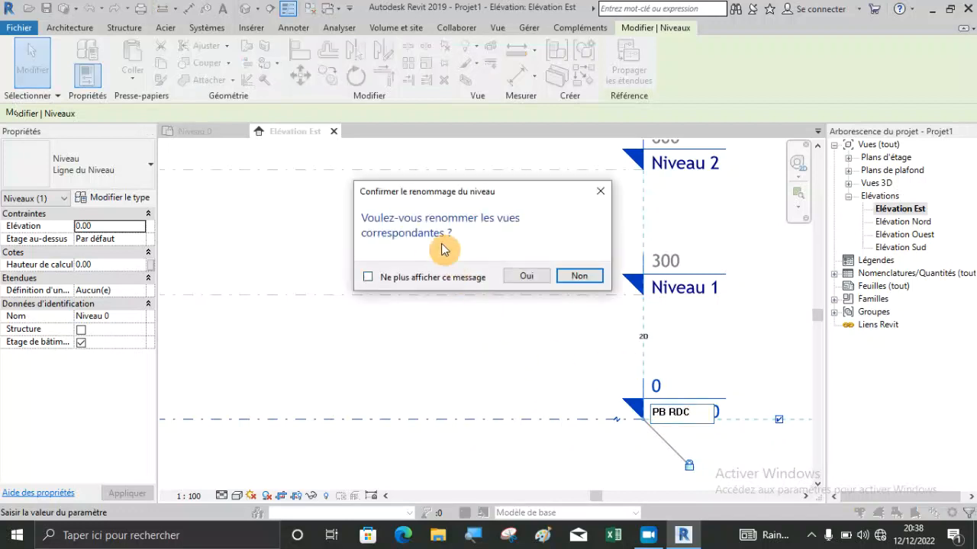
left_click(534, 276)
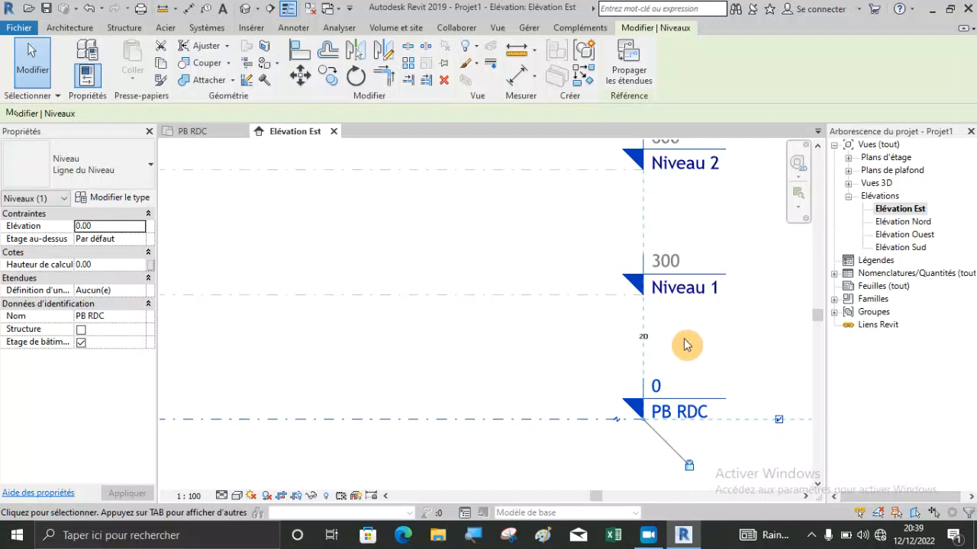
left_click(673, 373)
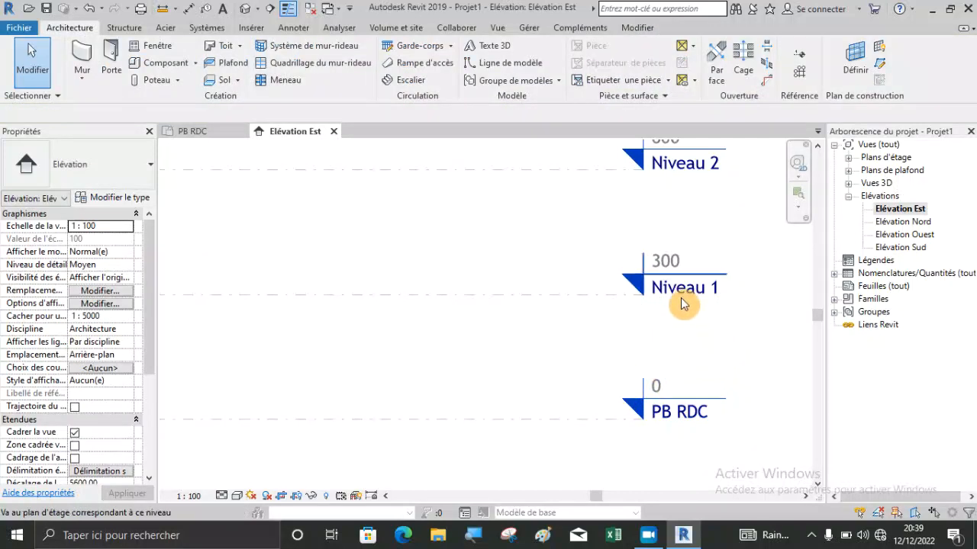
Rename the level Niveau 1 as PH RDC, including its corresponding views.
left_click(558, 295)
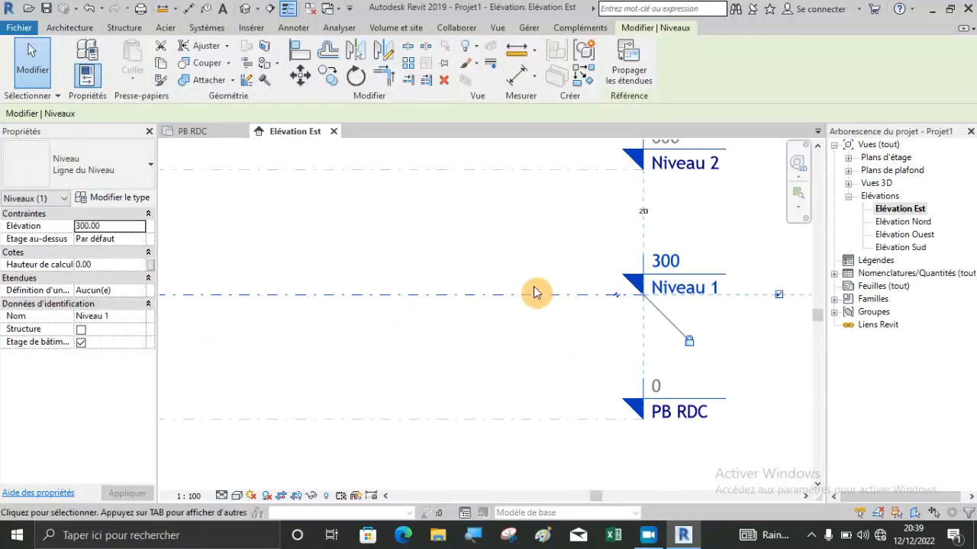
left_click(718, 289)
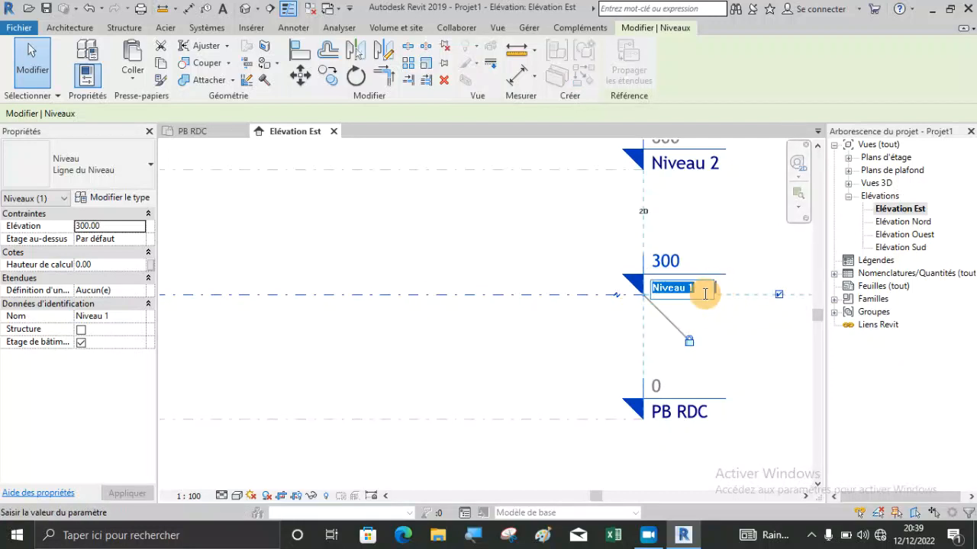
type("PH RDC")
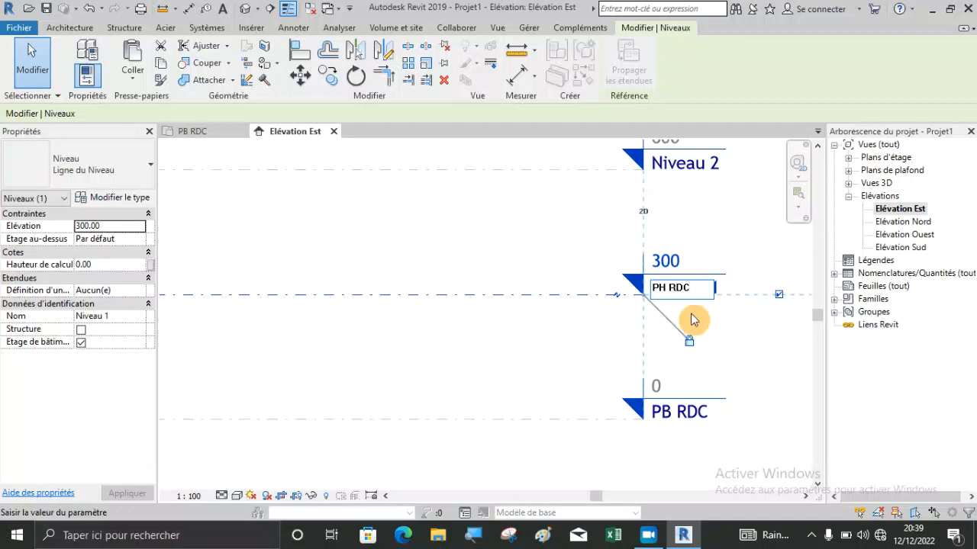
left_click(556, 349)
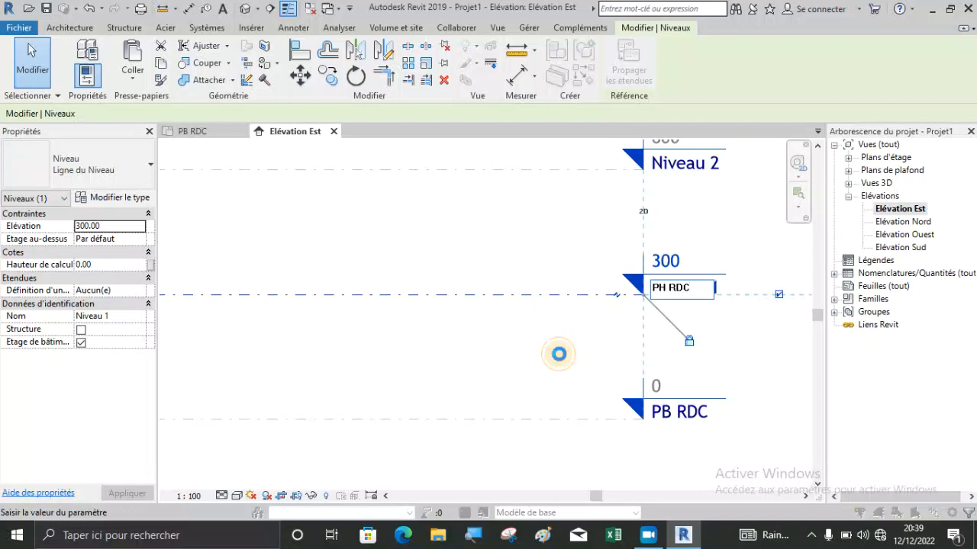
left_click(528, 276)
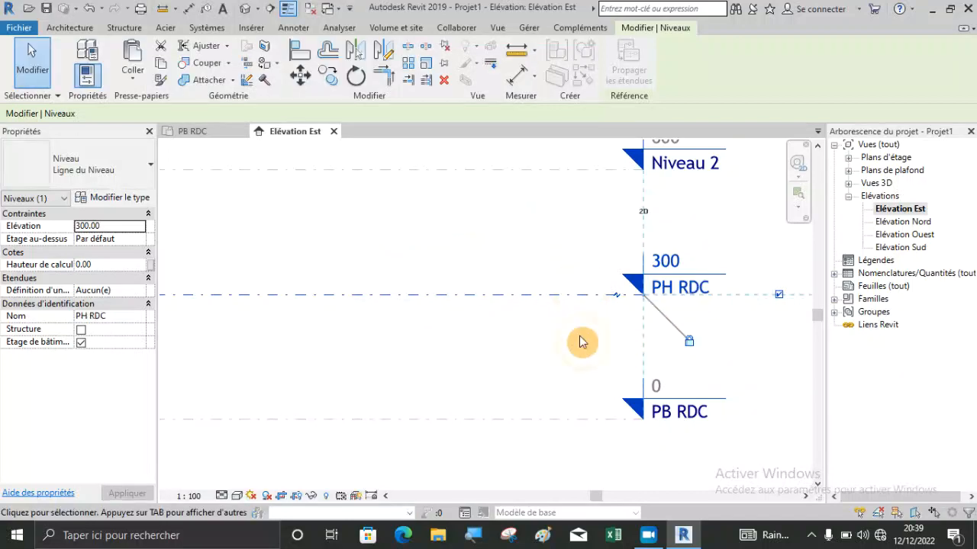
Rename the level Niveau 2 as PH R+1, including its corresponding views.
scroll(683, 149, "up", 3)
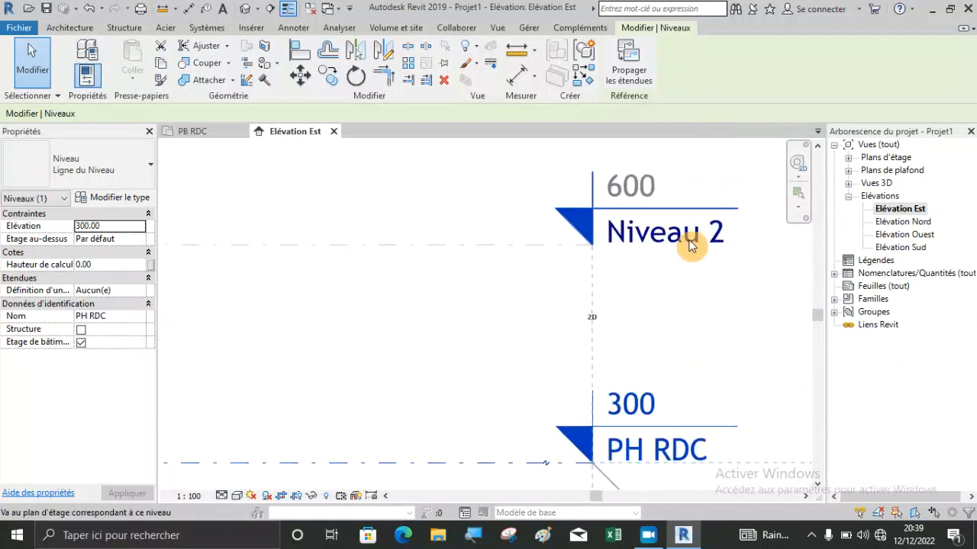
left_click(507, 246)
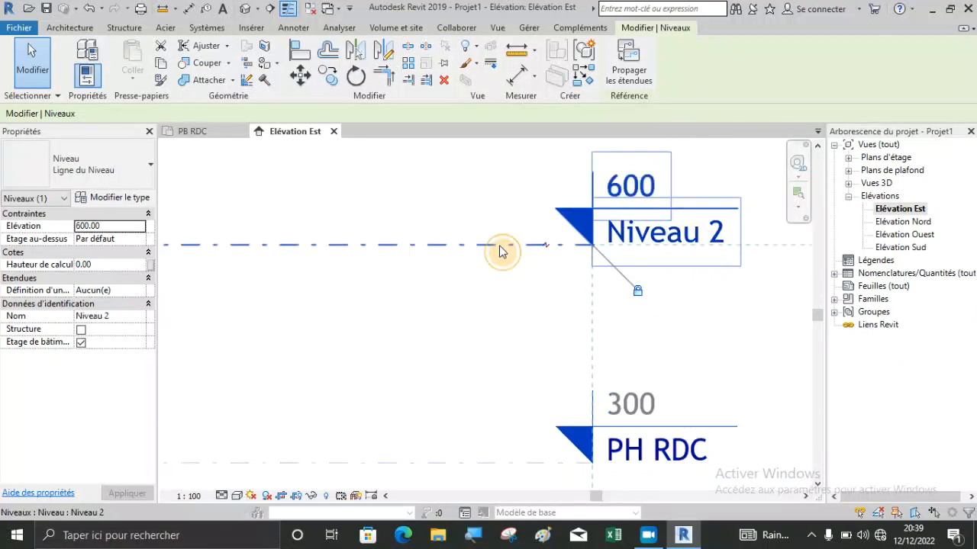
left_click(713, 236)
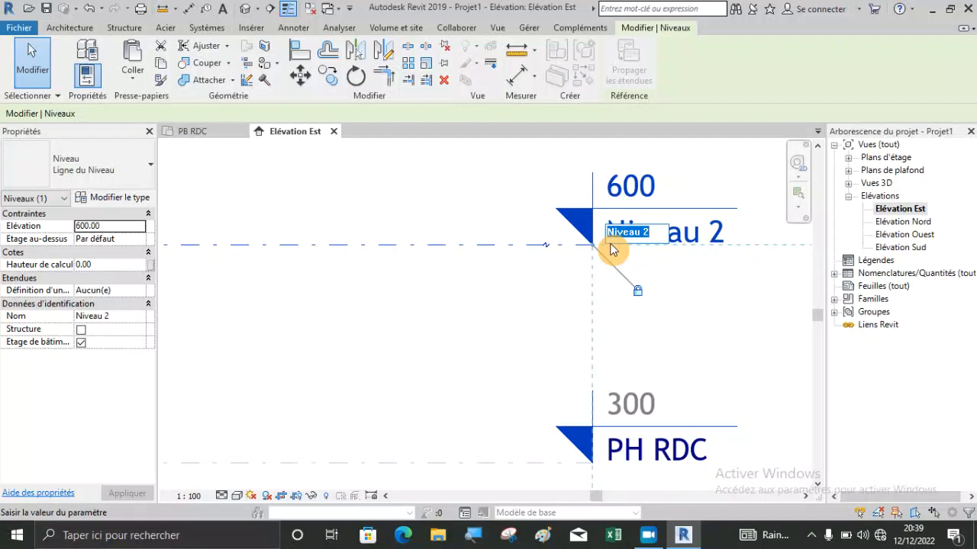
type("PH R+1")
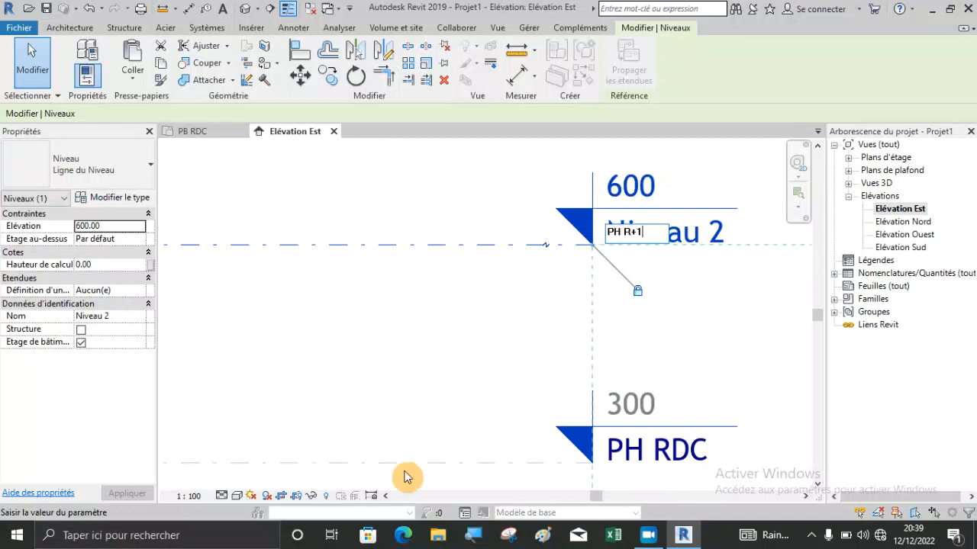
key("Return")
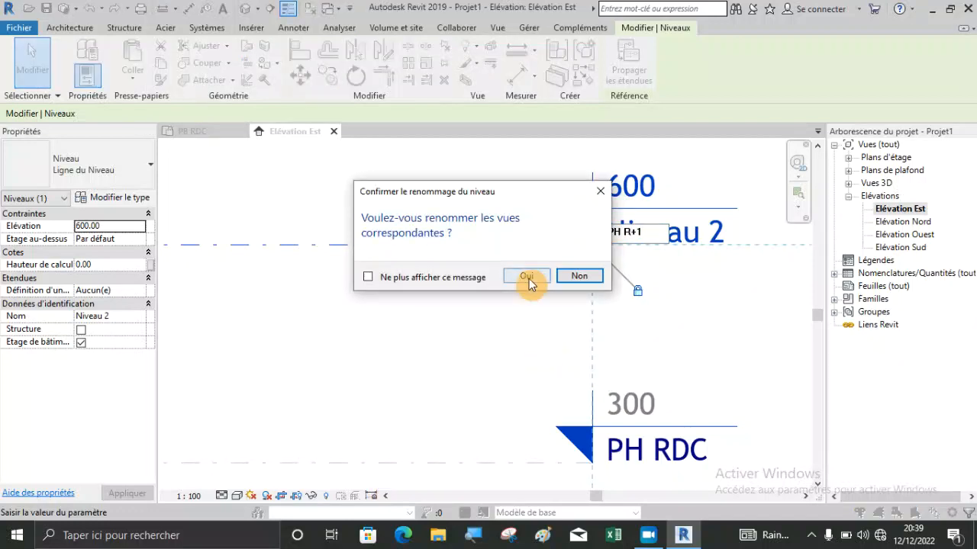
left_click(530, 278)
left_click(538, 317)
Examine the names, heights and level lines of PB RDC, PH RDC and PH R+1 in the Elévation Est view.
scroll(544, 318, "down", 2)
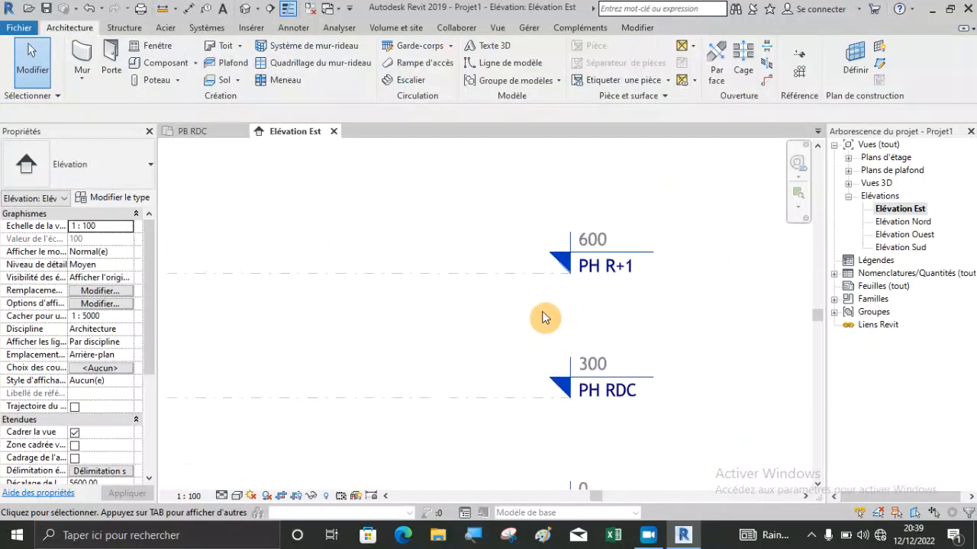
scroll(544, 318, "down", 1)
scroll(552, 267, "down", 2)
scroll(551, 416, "up", 2)
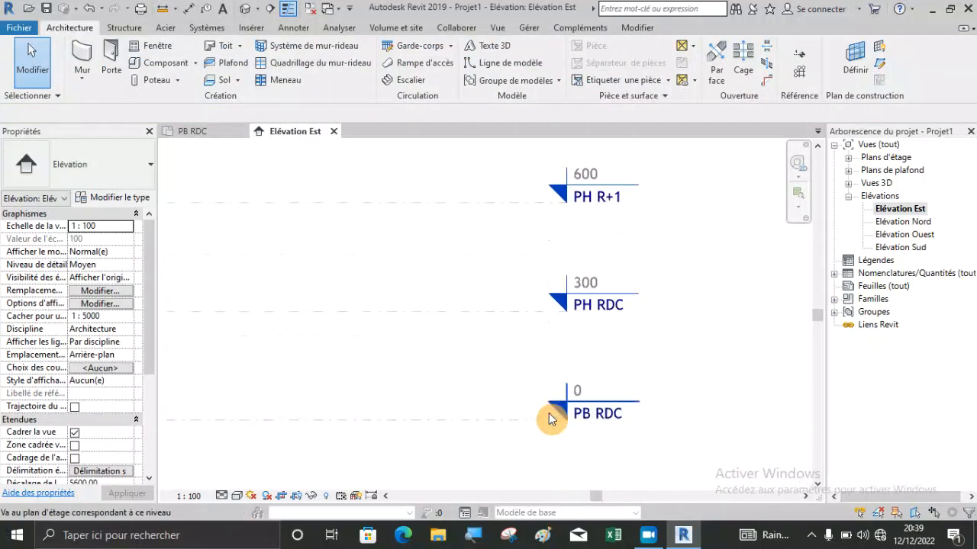
scroll(551, 416, "up", 2)
scroll(684, 389, "down", 3)
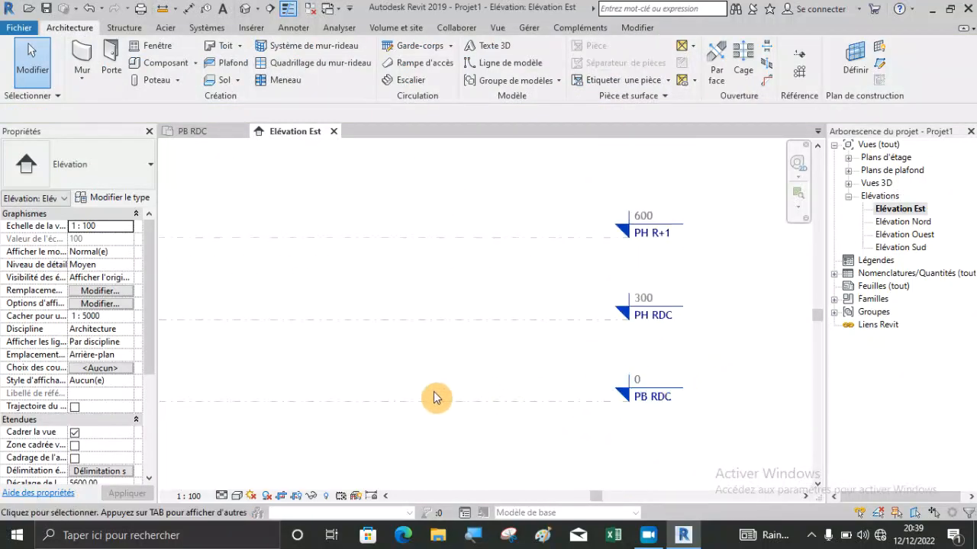
scroll(658, 383, "down", 2)
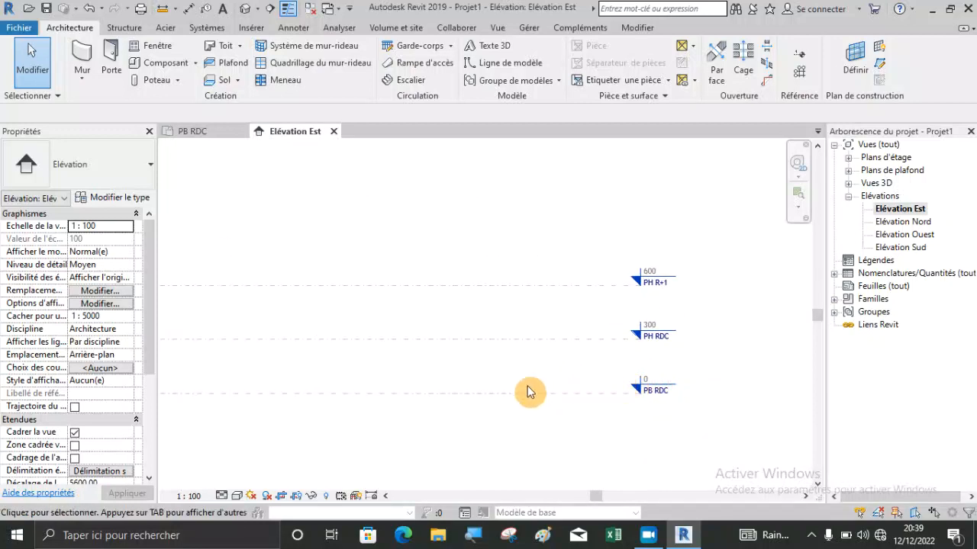
scroll(676, 360, "down", 1)
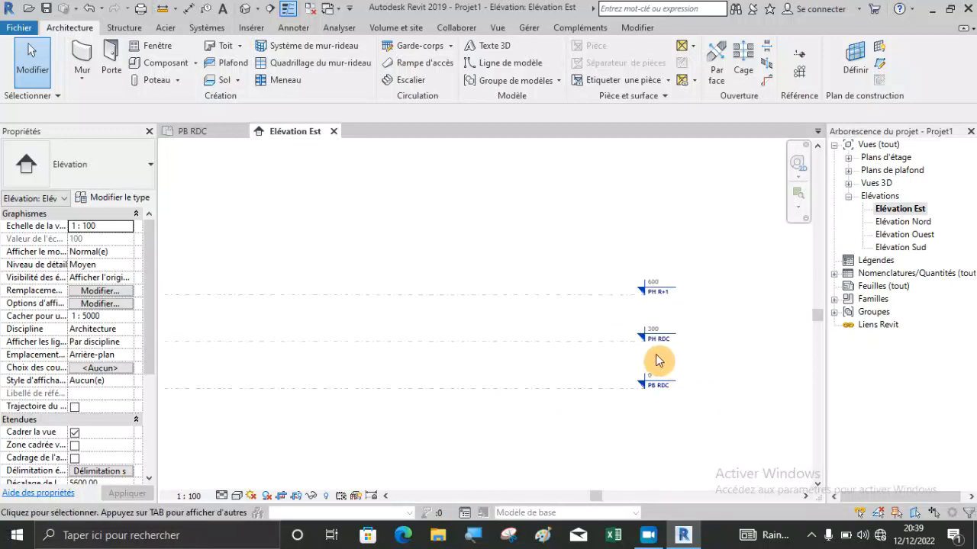
scroll(656, 359, "up", 3)
scroll(673, 305, "up", 1)
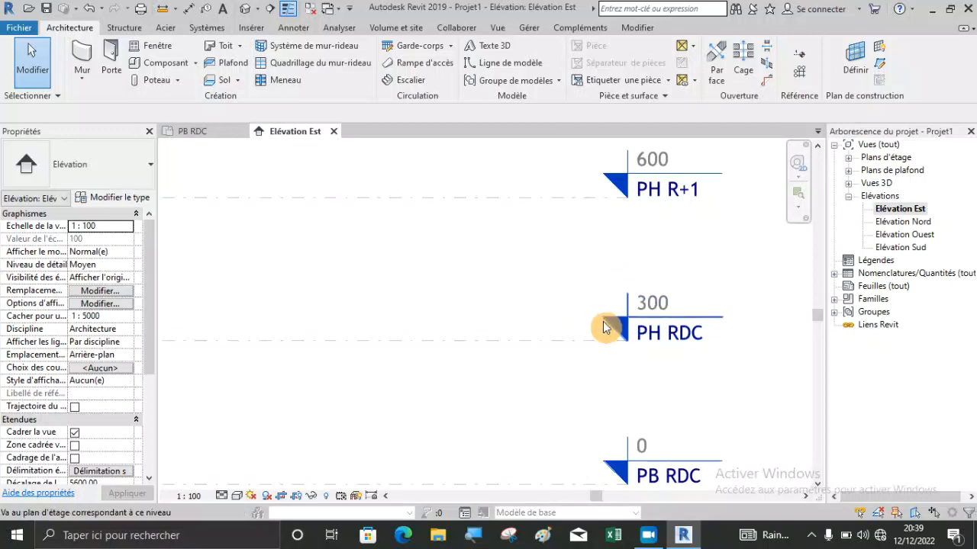
scroll(577, 334, "down", 2)
scroll(374, 426, "up", 1)
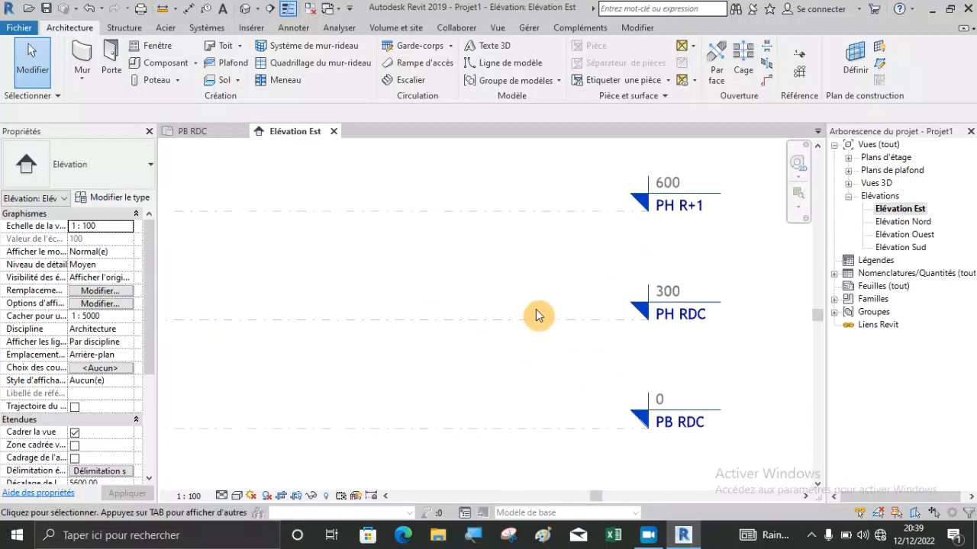
scroll(755, 352, "down", 2)
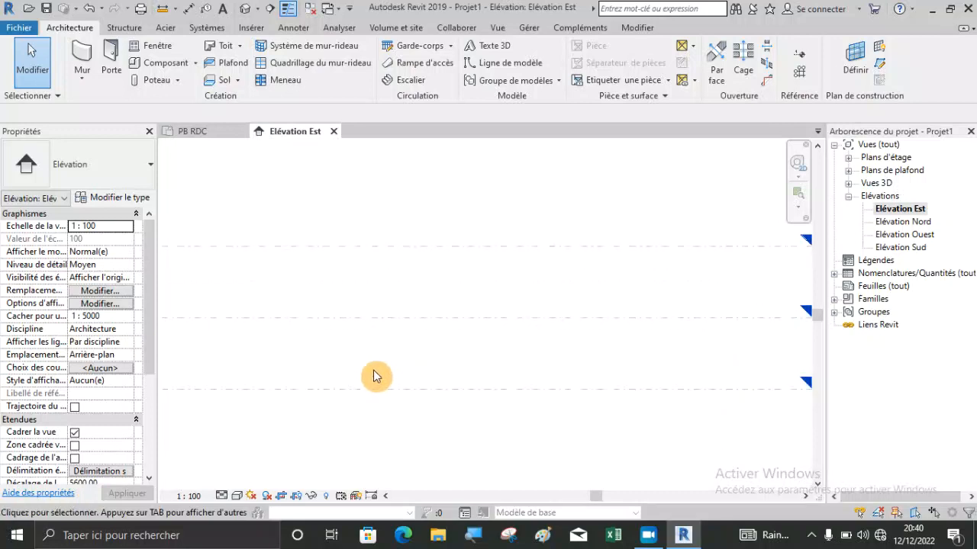
Examine the level heights in the elevation and the spacing of PH RDC to the levels above and below it.
scroll(375, 375, "down", 1)
scroll(709, 376, "up", 2)
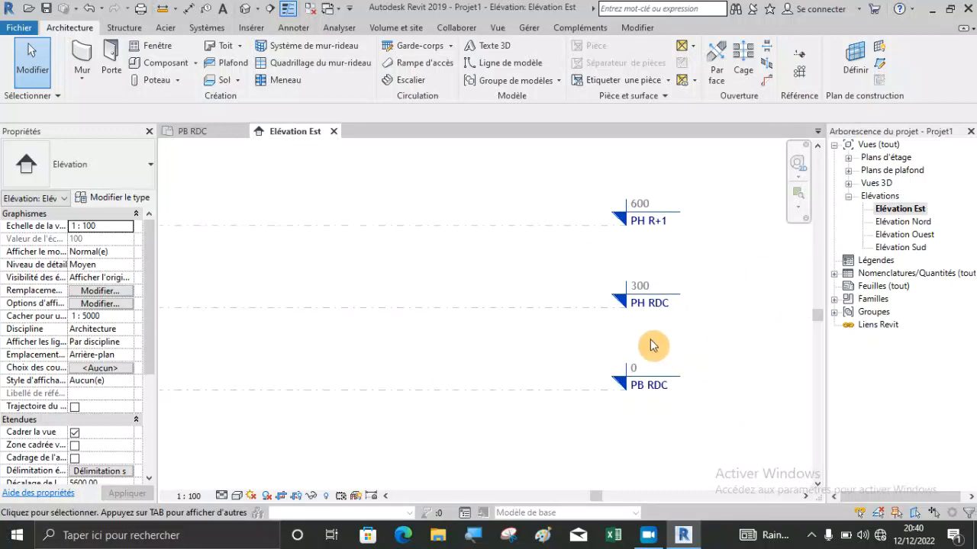
scroll(640, 324, "up", 1)
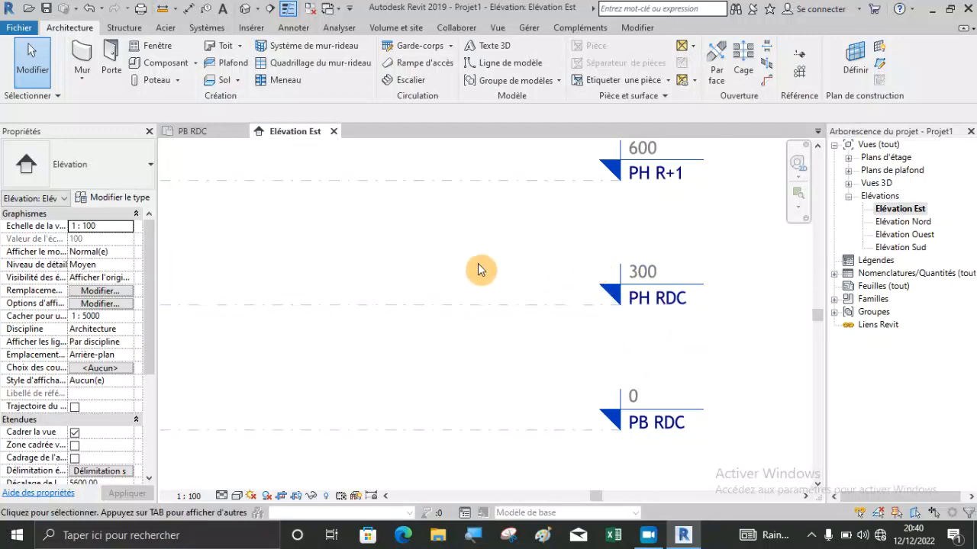
scroll(679, 288, "down", 3)
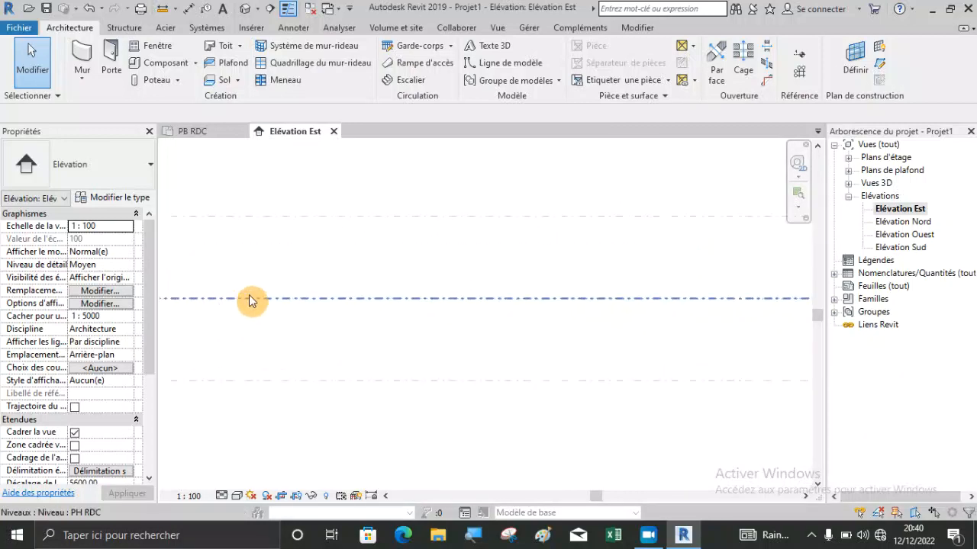
scroll(283, 299, "up", 2)
left_click(282, 299)
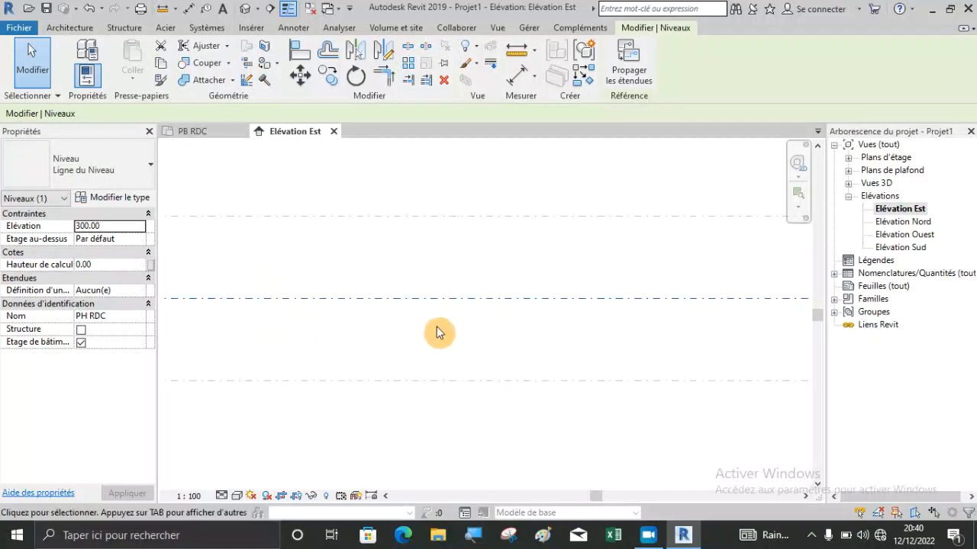
scroll(603, 330, "down", 1)
scroll(603, 330, "down", 2)
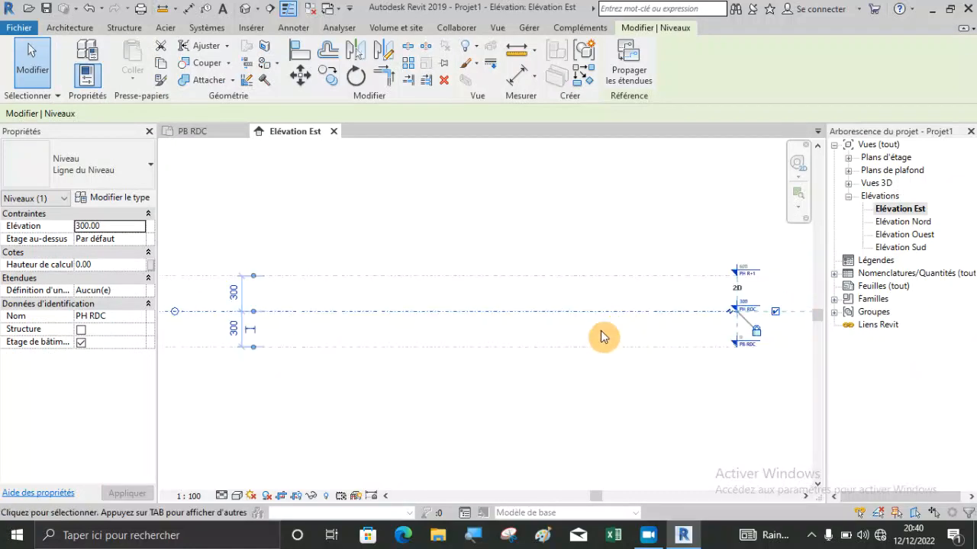
scroll(267, 345, "up", 5)
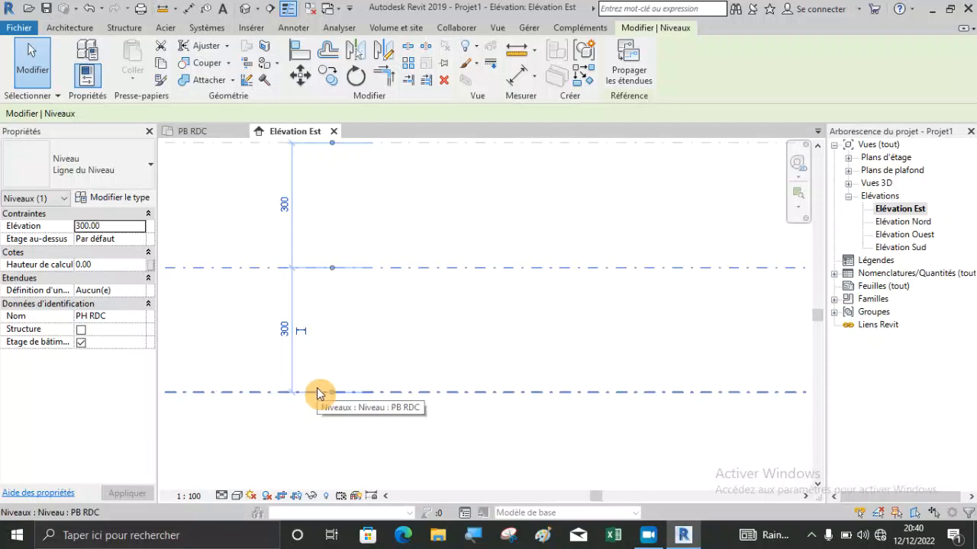
scroll(312, 404, "down", 2)
scroll(299, 274, "up", 2)
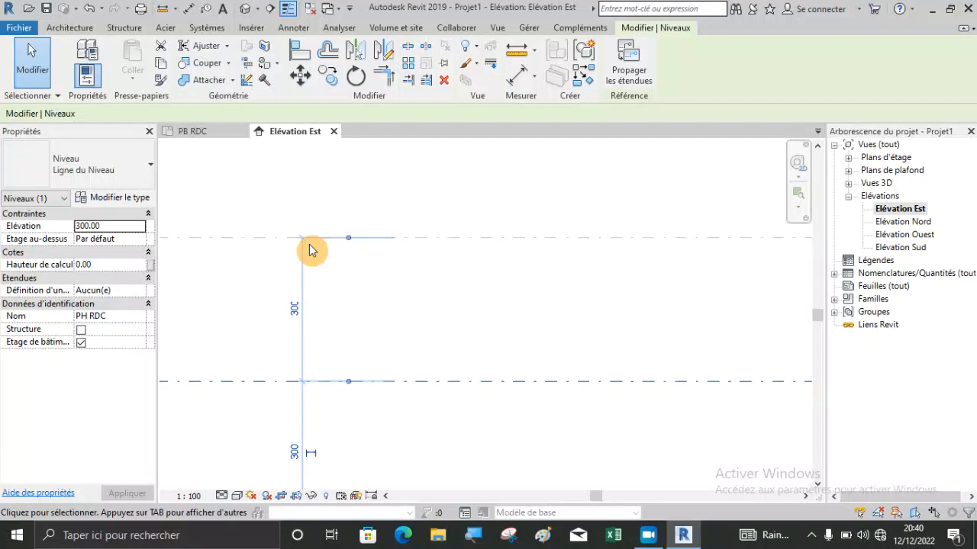
scroll(312, 254, "down", 1)
scroll(297, 410, "up", 2)
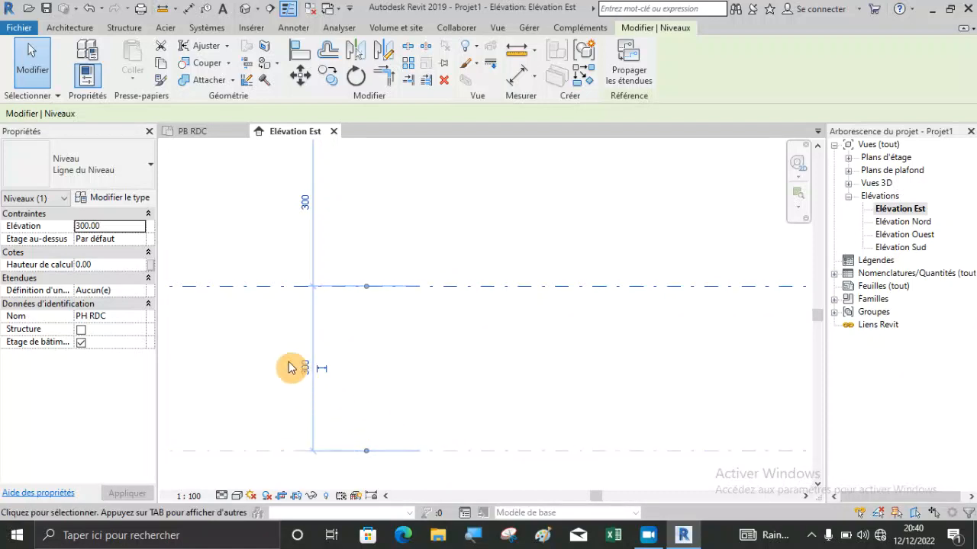
Set the distance between PB RDC and the selected PH RDC level to 400 cm using its temporary dimension.
scroll(289, 368, "up", 3)
left_click(337, 380)
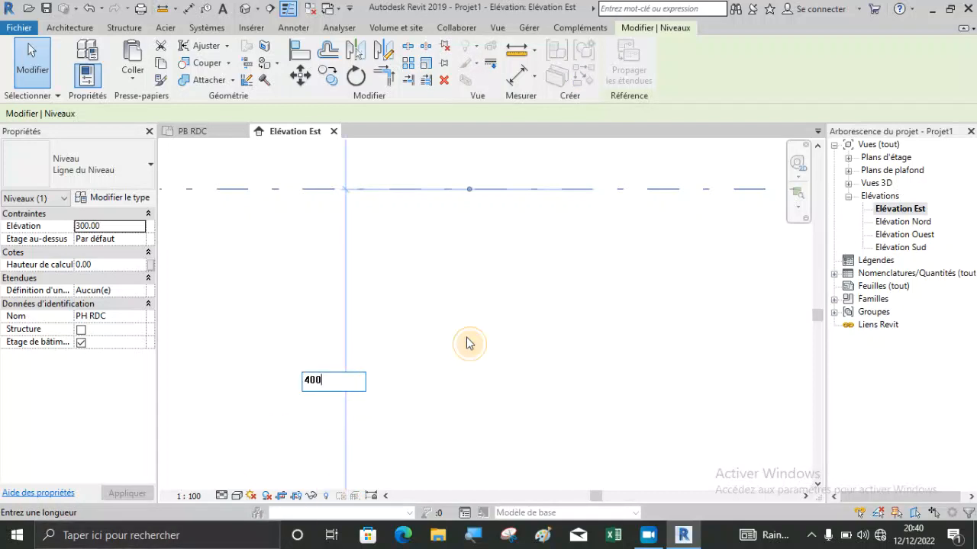
type("400")
key("Return")
scroll(301, 302, "down", 3)
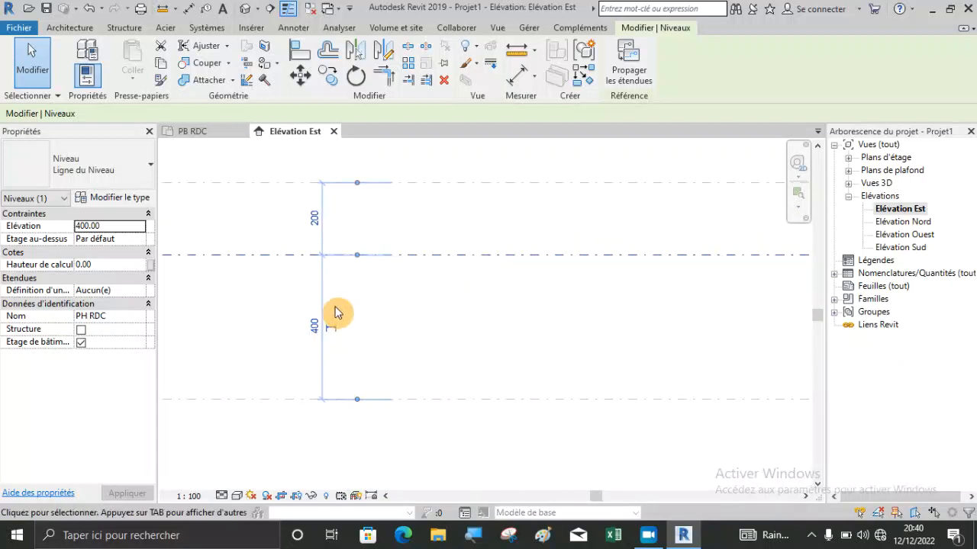
scroll(329, 325, "down", 2)
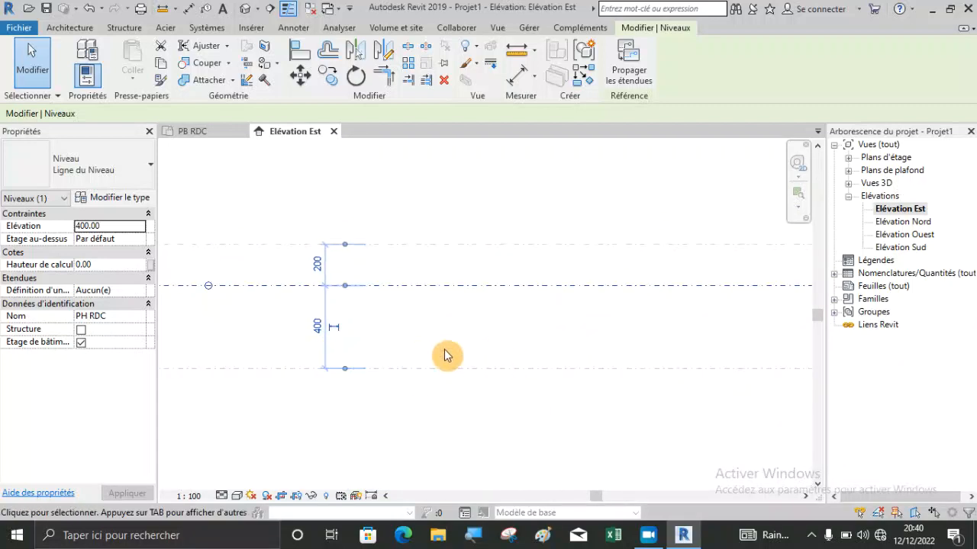
scroll(311, 276, "up", 2)
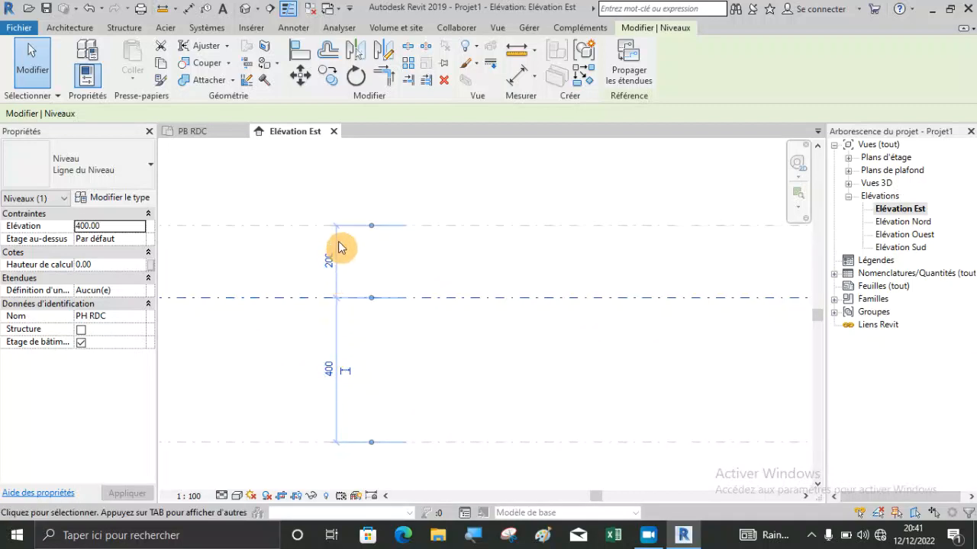
scroll(404, 290, "down", 2)
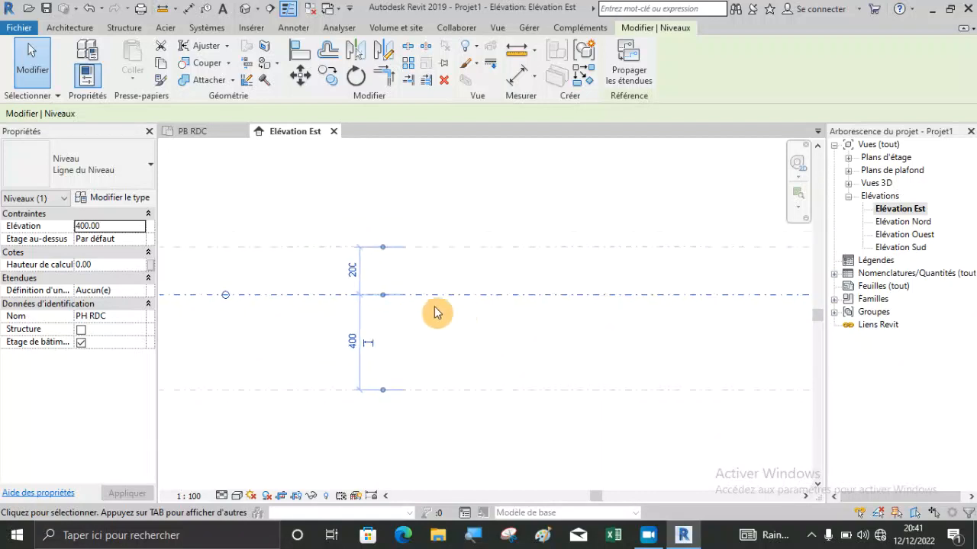
Set the distance between PH RDC and PH R+1 to 300 cm and check the spacing on both sides of PH RDC.
key("Escape")
left_click(562, 296)
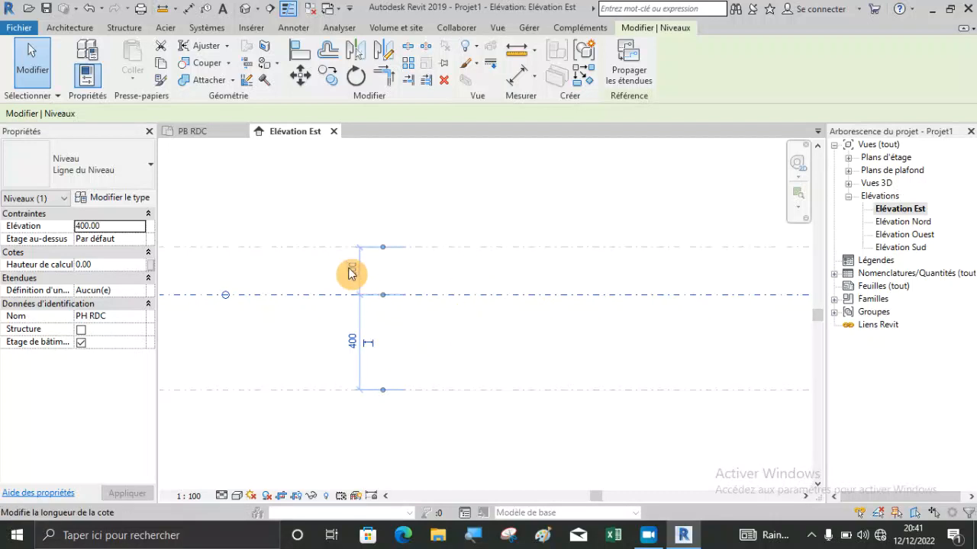
left_click(555, 247)
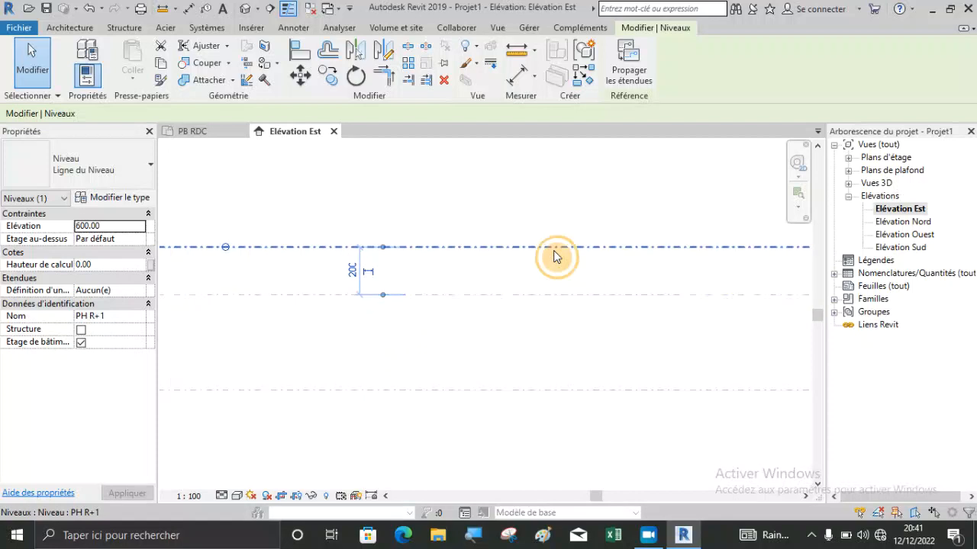
left_click(352, 271)
type("300")
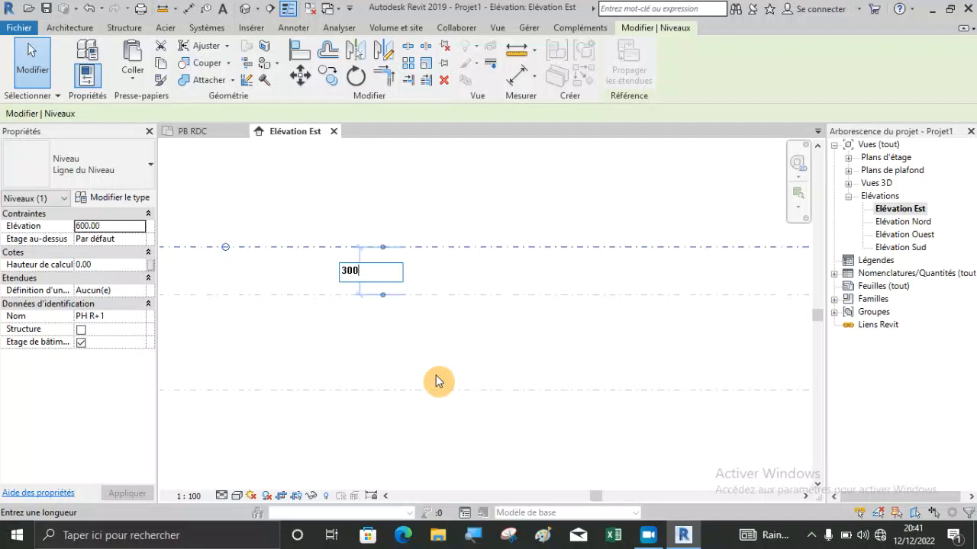
key("Return")
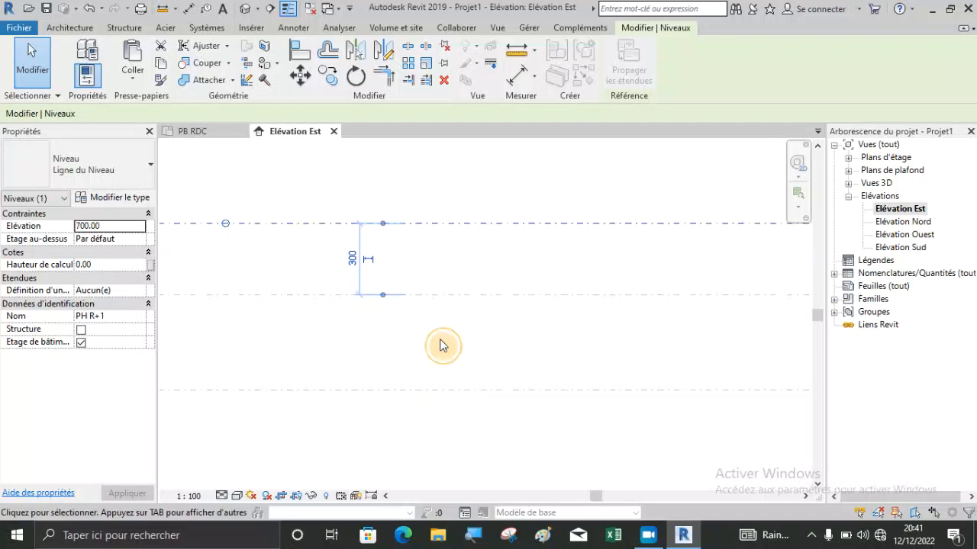
left_click(441, 343)
scroll(365, 308, "down", 2)
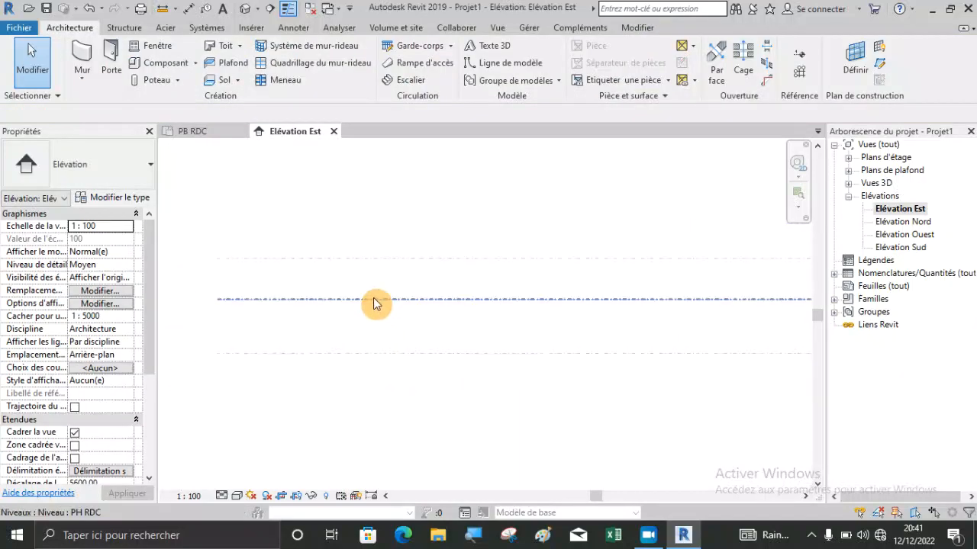
left_click(375, 303)
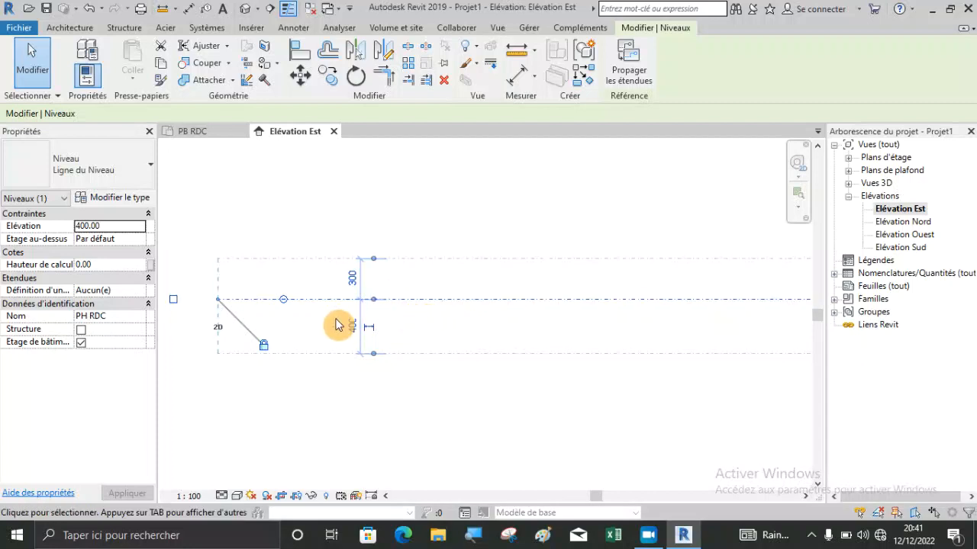
scroll(362, 315, "up", 2)
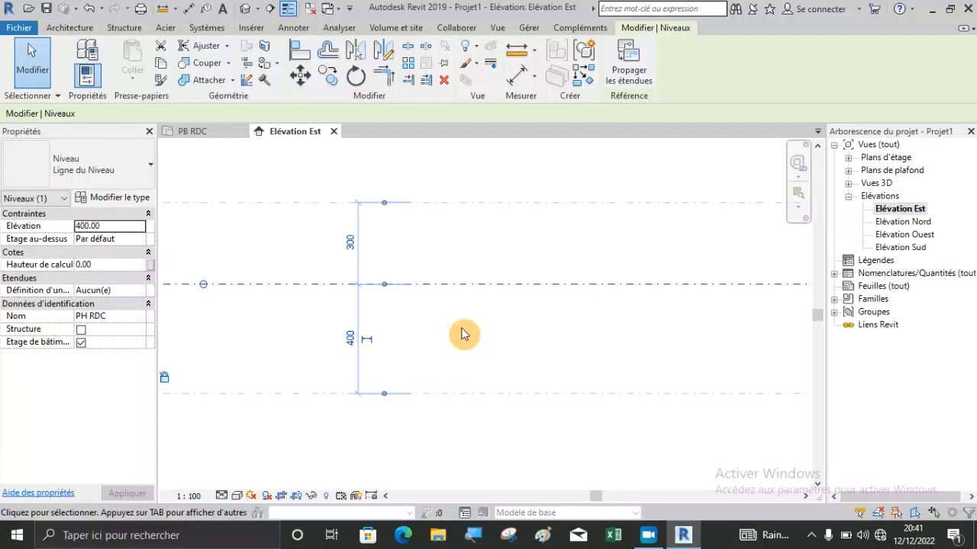
left_click(423, 345)
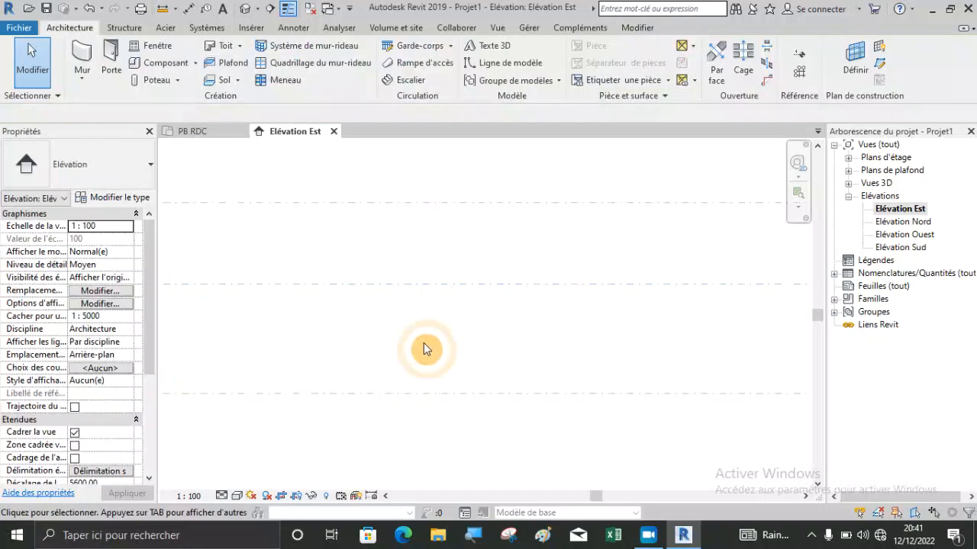
Set the distance from PH RDC up to the PH R+1 level to 400 cm.
left_click(441, 297)
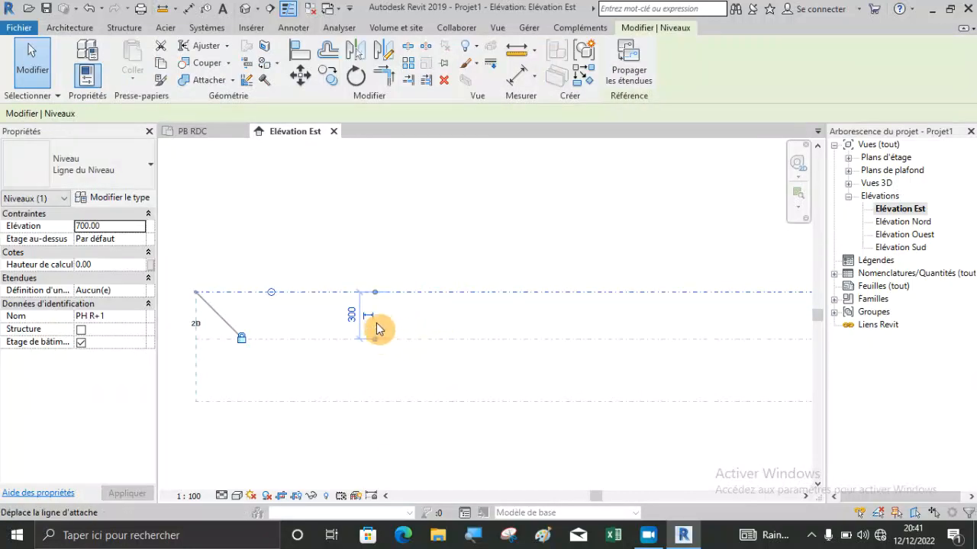
scroll(341, 294, "up", 2)
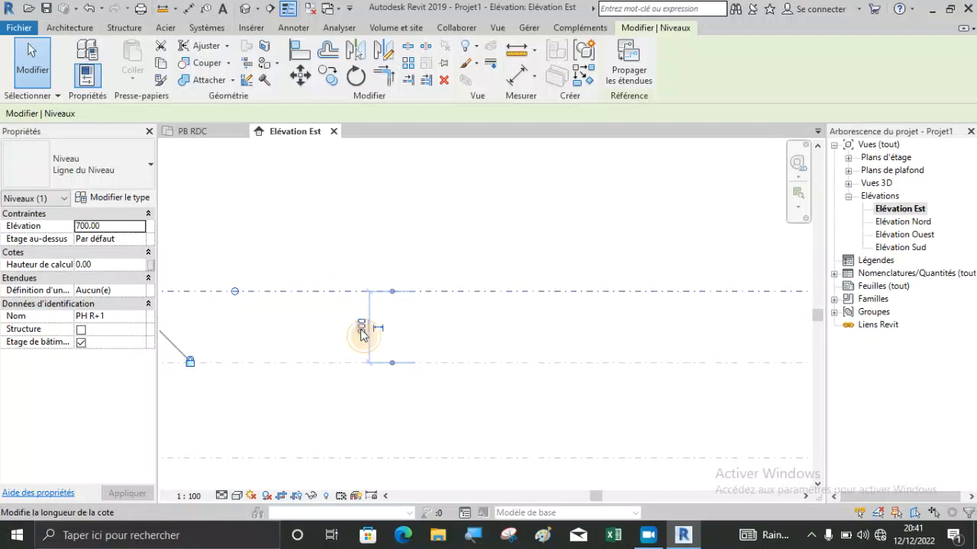
left_click(361, 330)
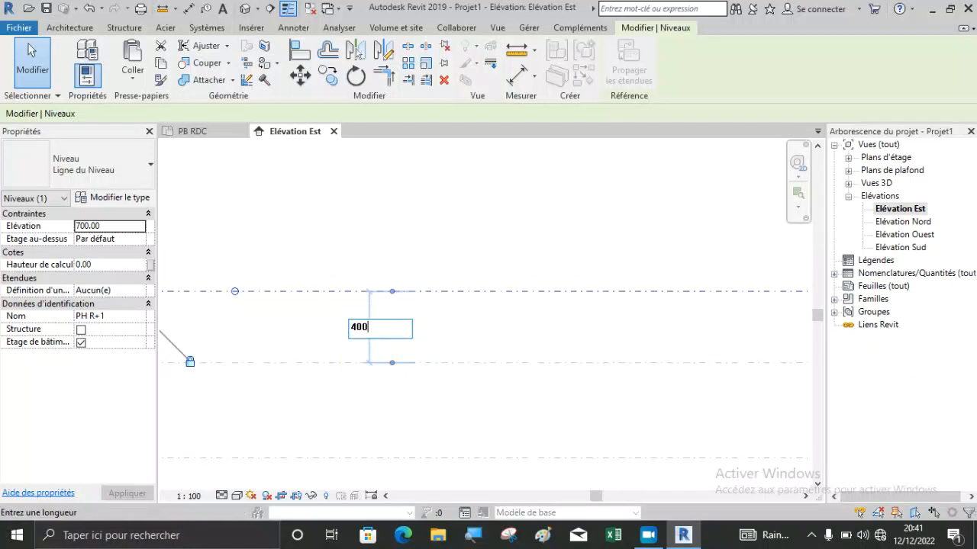
key("Return")
scroll(364, 264, "down", 2)
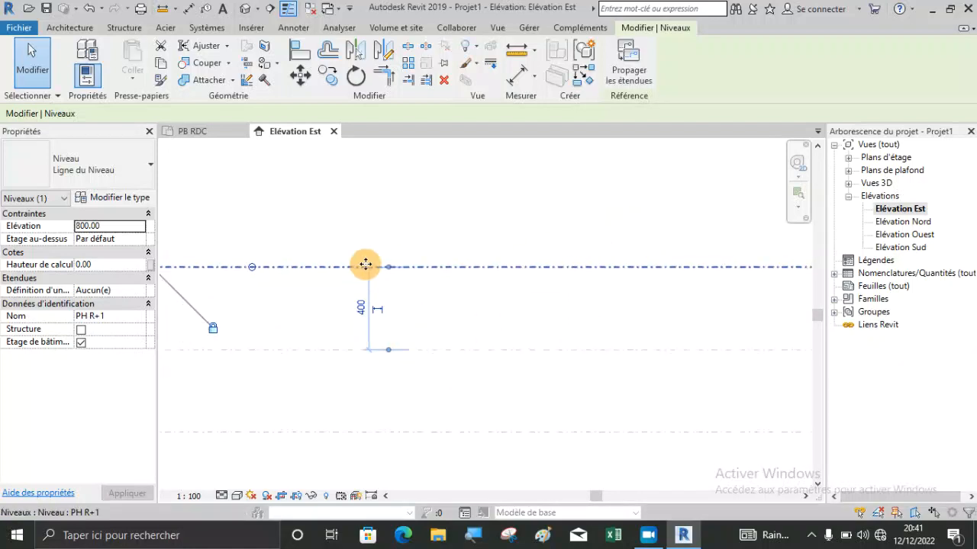
left_click(364, 344)
scroll(458, 313, "up", 2)
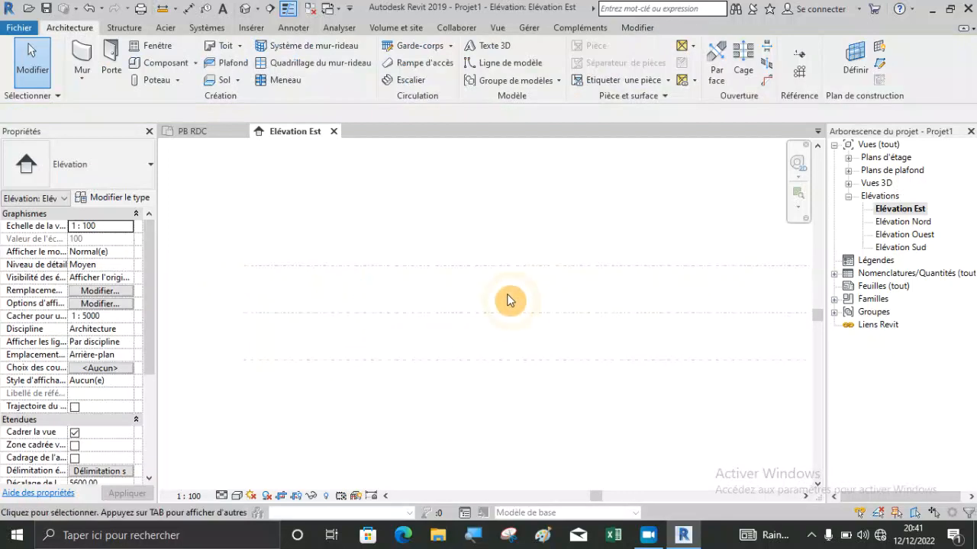
Check the spacing around PH RDC and the heights shown at the three level heads.
left_click(456, 318)
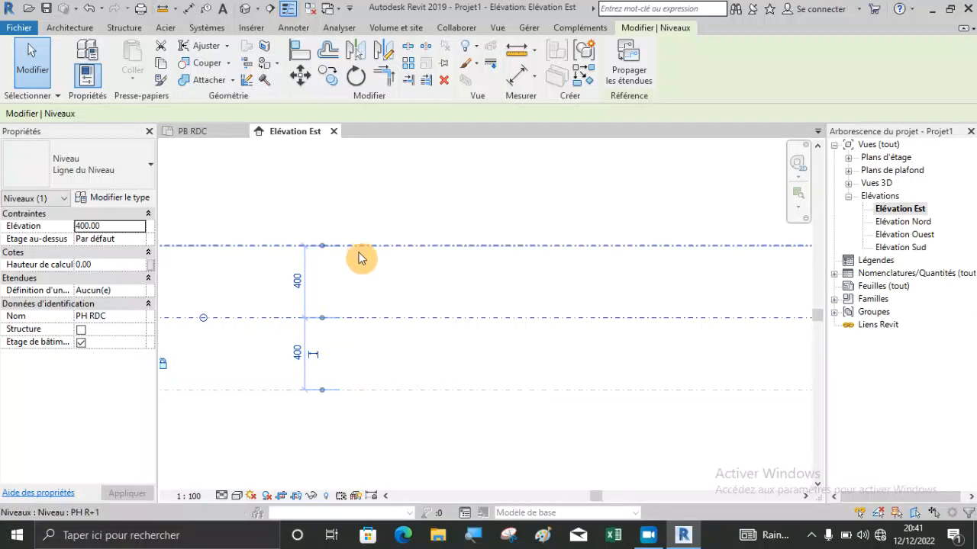
left_click(361, 346)
scroll(365, 345, "down", 3)
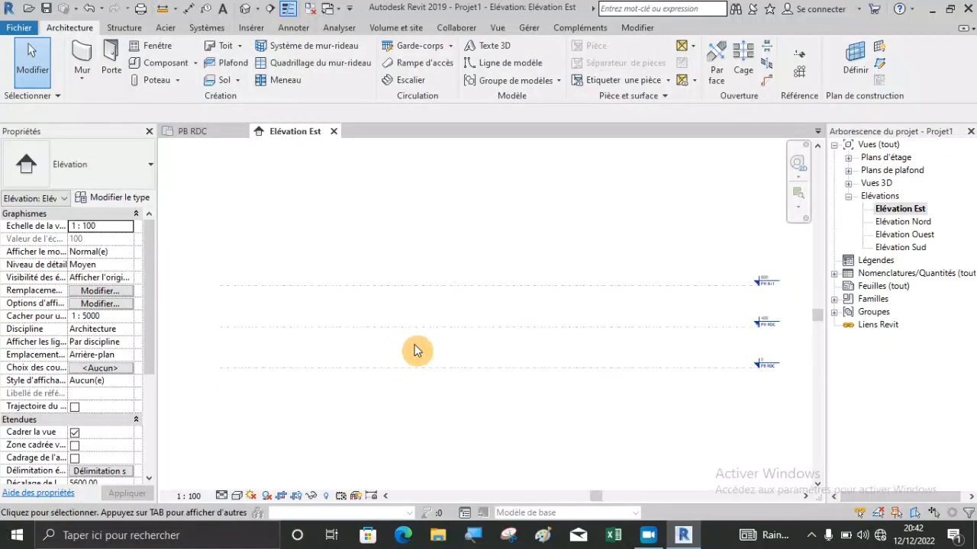
scroll(805, 338, "up", 5)
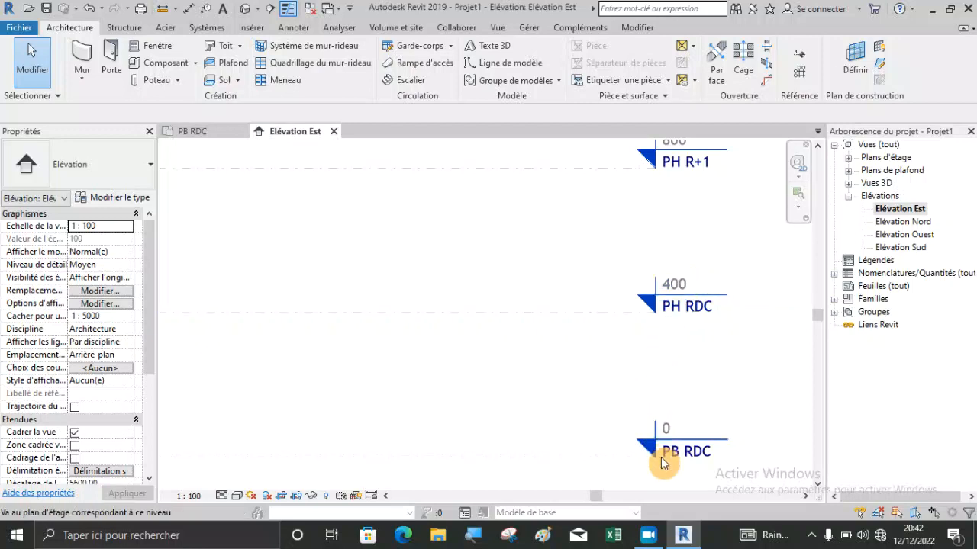
scroll(670, 458, "down", 1)
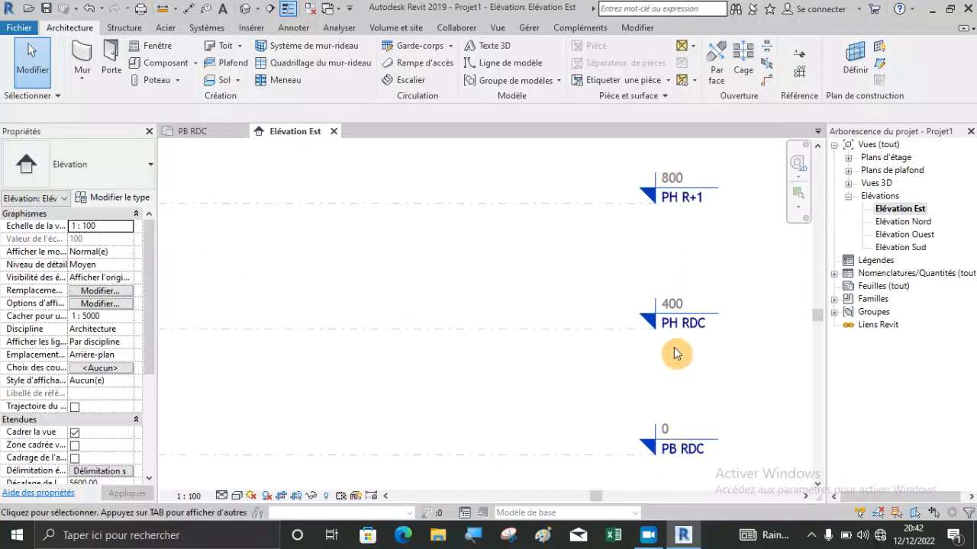
Set the elevation of the PH RDC level to 320 cm at its level head.
scroll(683, 305, "up", 3)
left_click(679, 300)
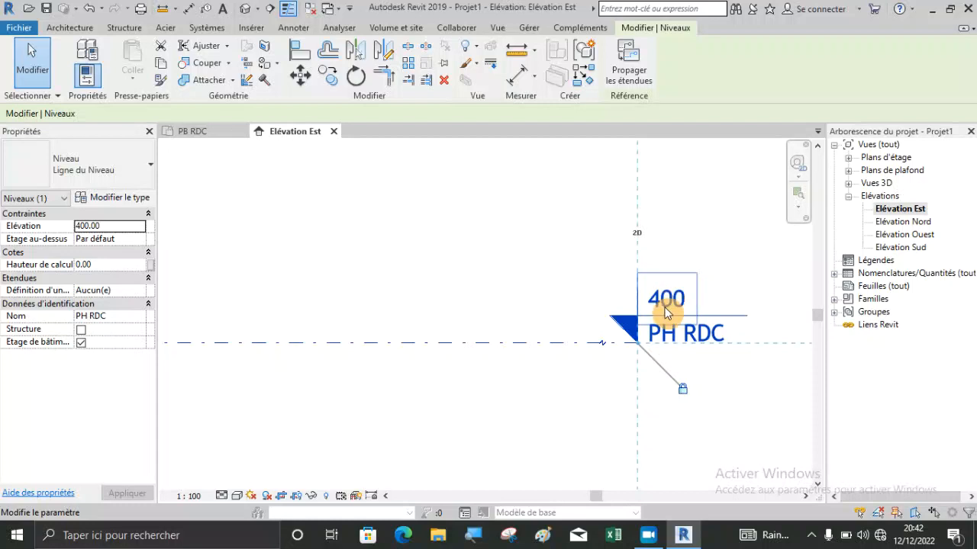
scroll(686, 309, "down", 4)
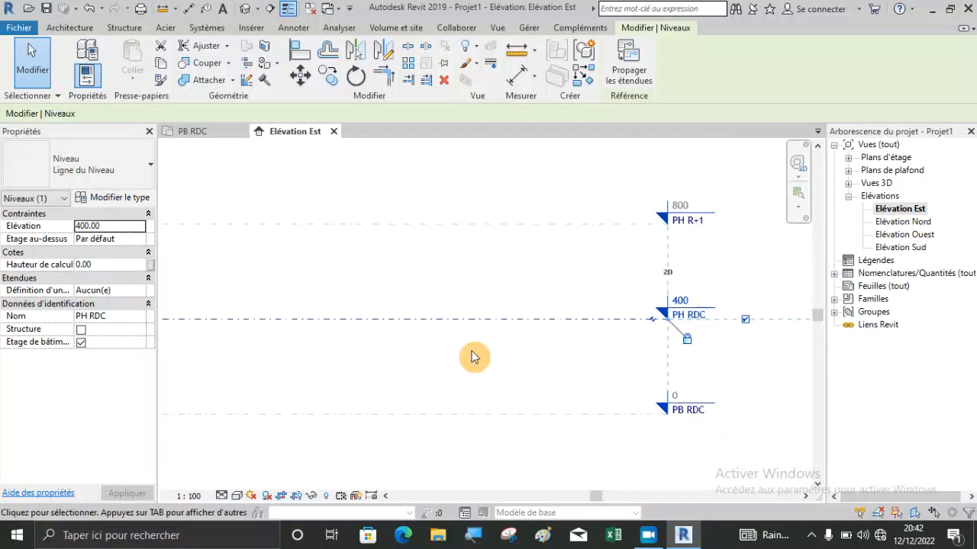
scroll(572, 363, "down", 1)
scroll(481, 366, "down", 1)
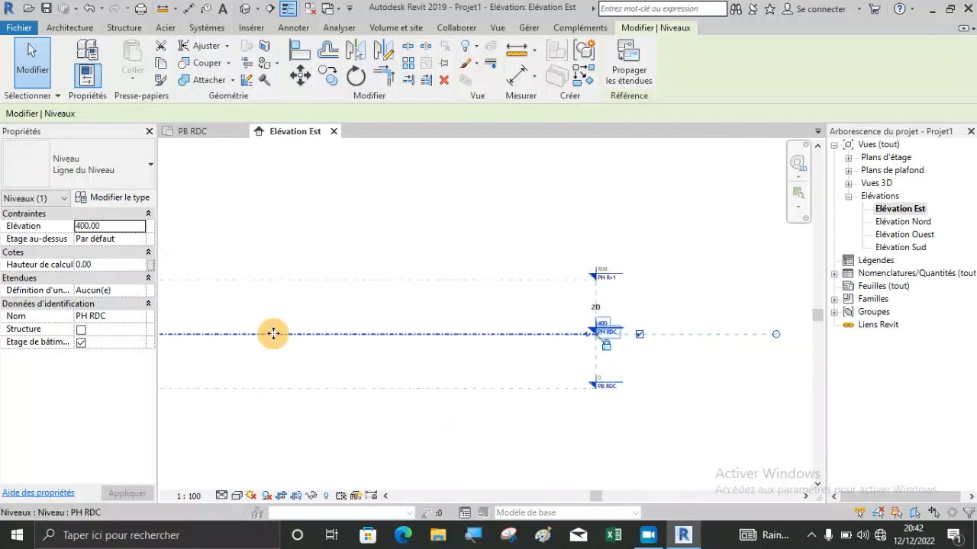
scroll(580, 343, "up", 5)
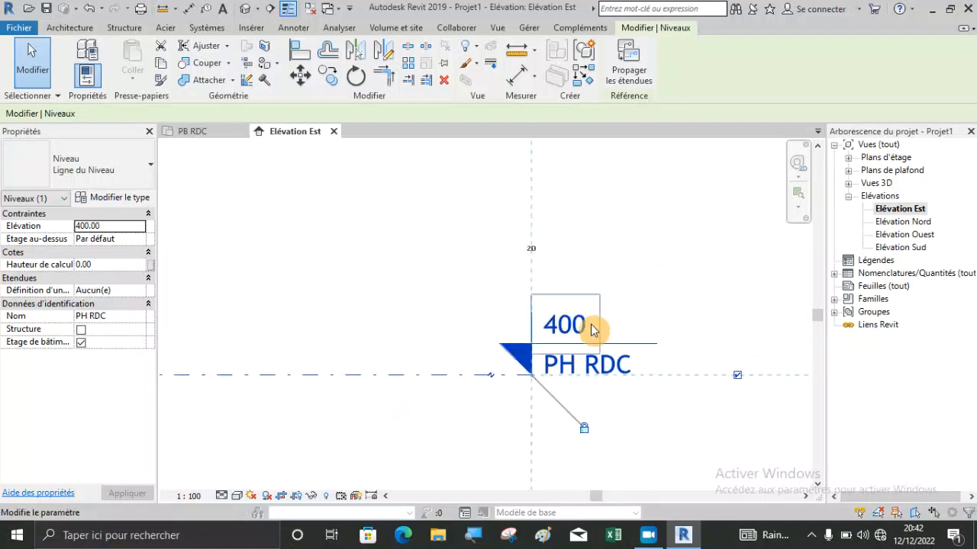
left_click(591, 324)
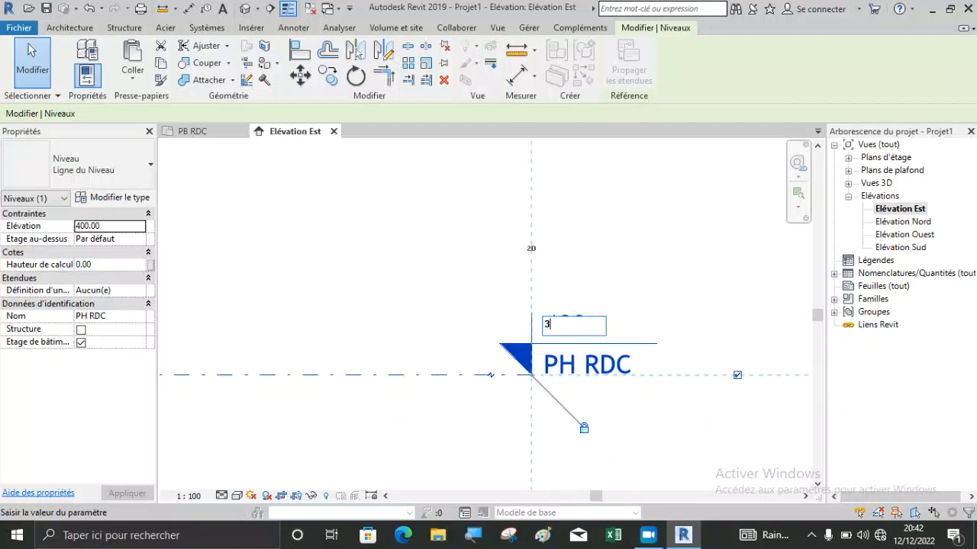
type("320")
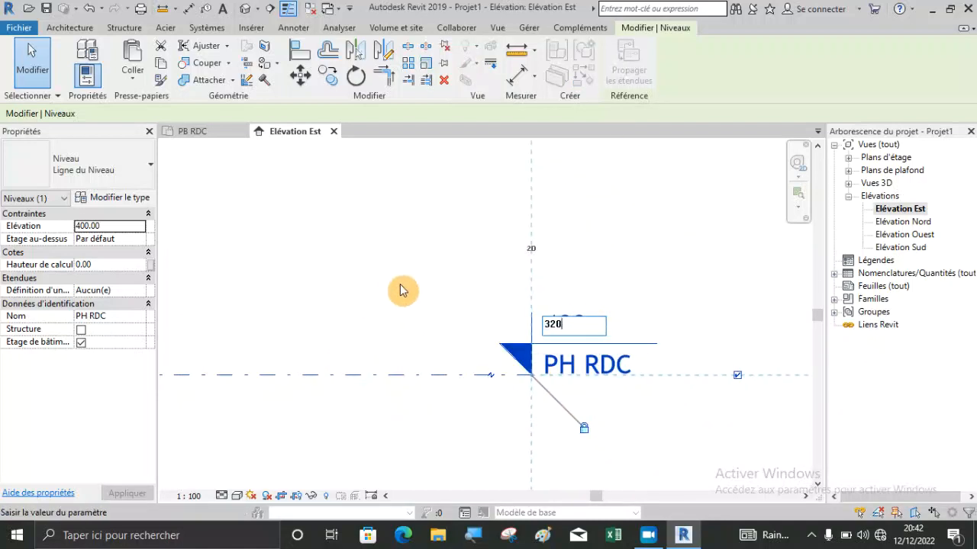
key("Return")
scroll(469, 264, "down", 2)
scroll(469, 264, "down", 1)
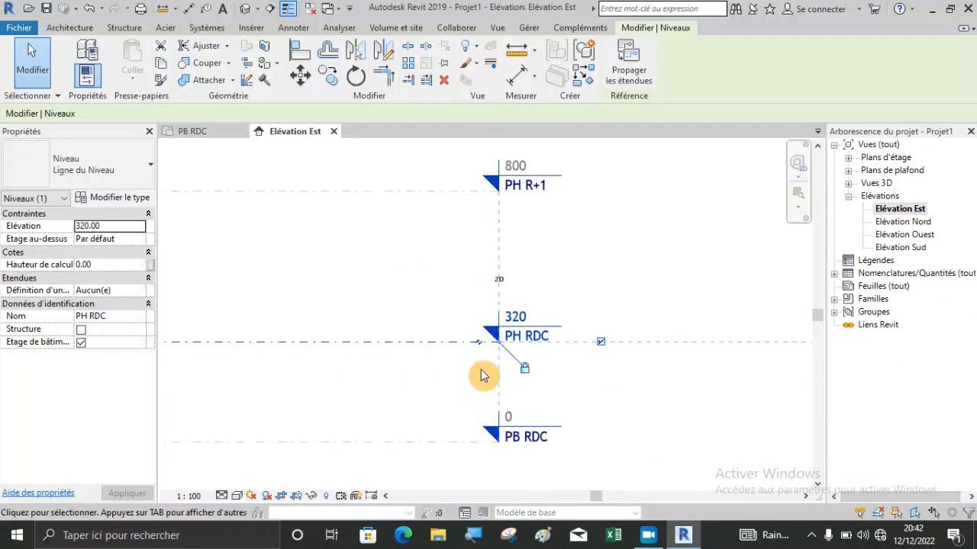
Set the elevation of the PH R+1 level to 640 cm at its level head, and deselect the level.
scroll(513, 165, "up", 1)
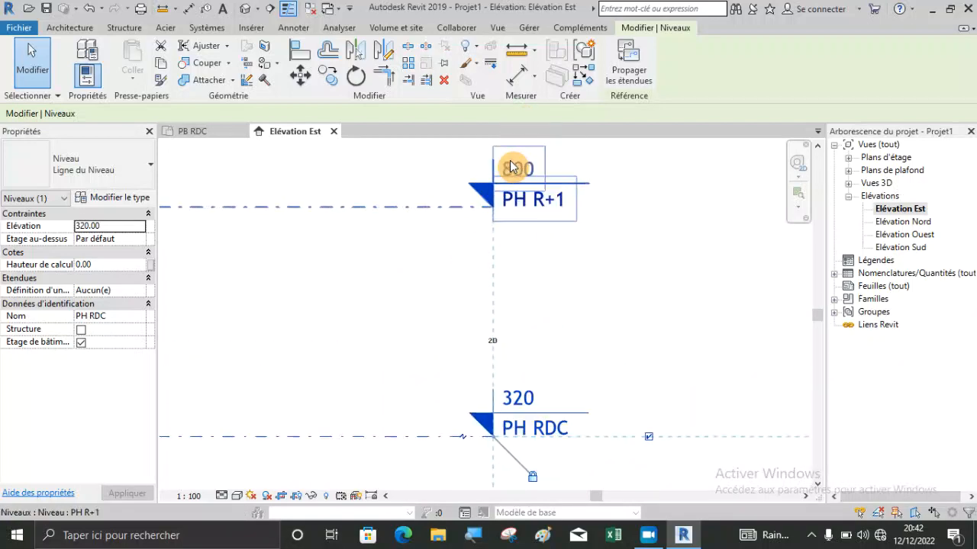
left_click(527, 170)
left_click(526, 169)
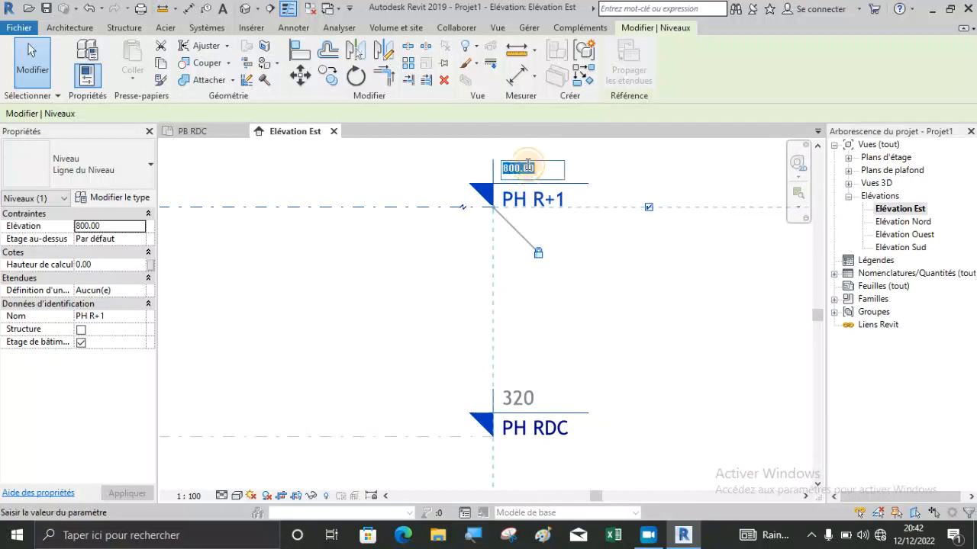
scroll(527, 165, "down", 2)
scroll(497, 292, "down", 1)
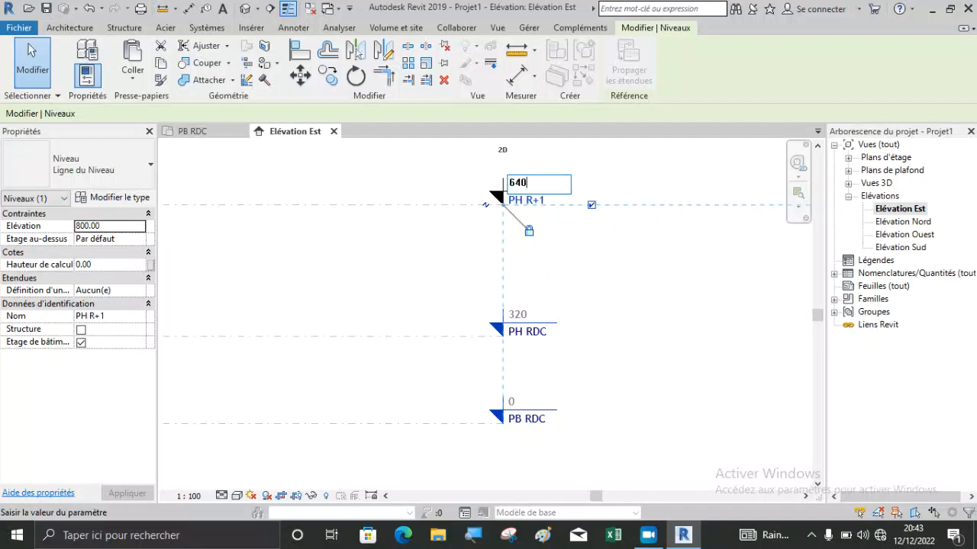
left_click(679, 288)
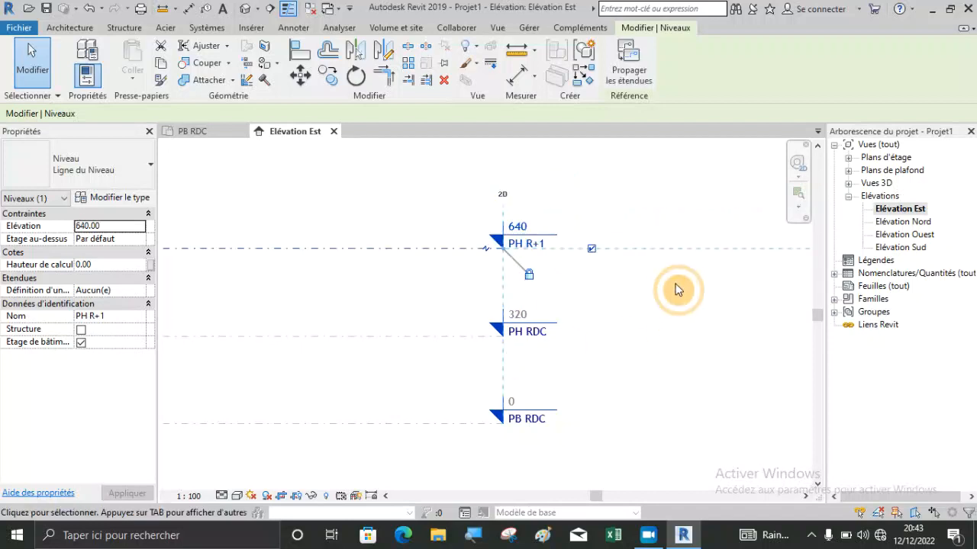
left_click(442, 229)
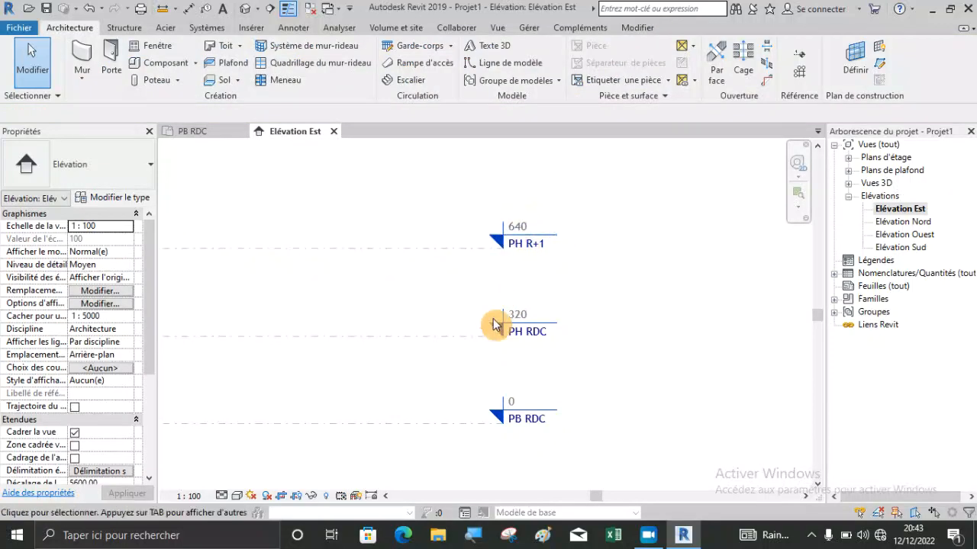
Examine the names and heights at the PB RDC, PH RDC and PH R+1 level heads.
scroll(495, 236, "up", 2)
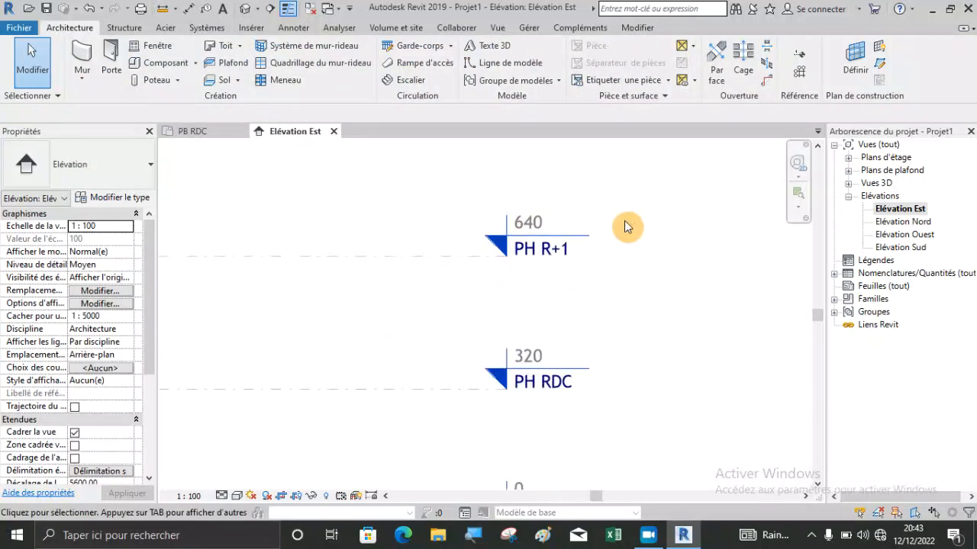
scroll(624, 227, "down", 2)
scroll(623, 328, "down", 1)
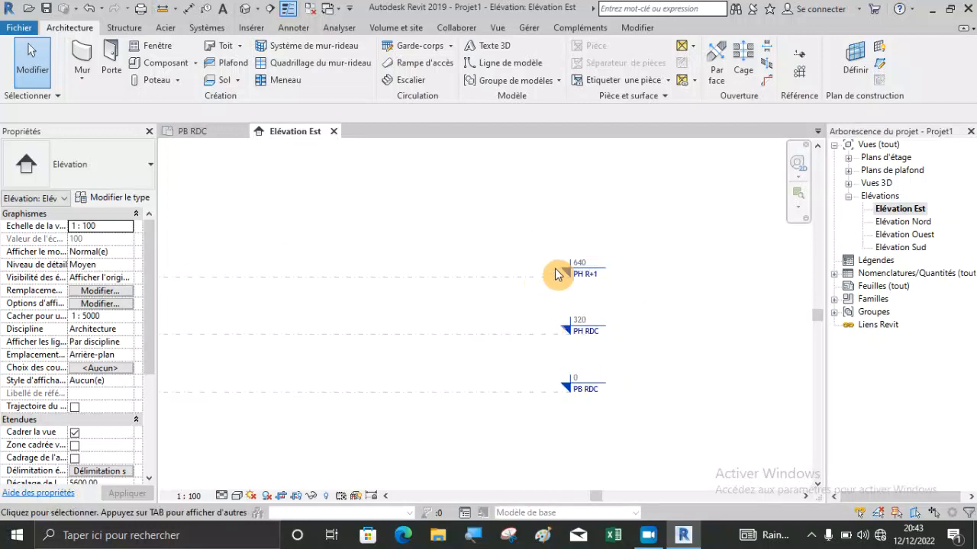
scroll(544, 287, "up", 2)
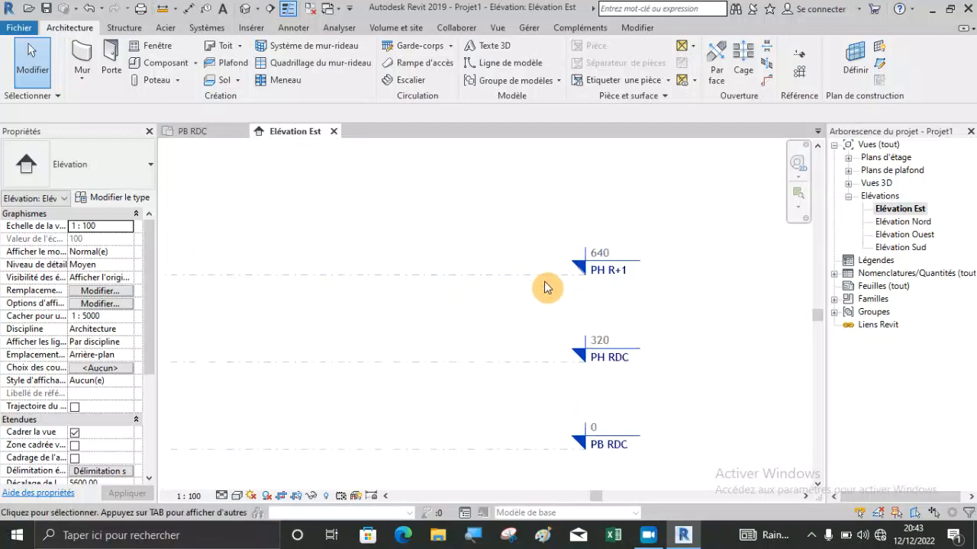
scroll(583, 282, "down", 2)
scroll(685, 312, "down", 2)
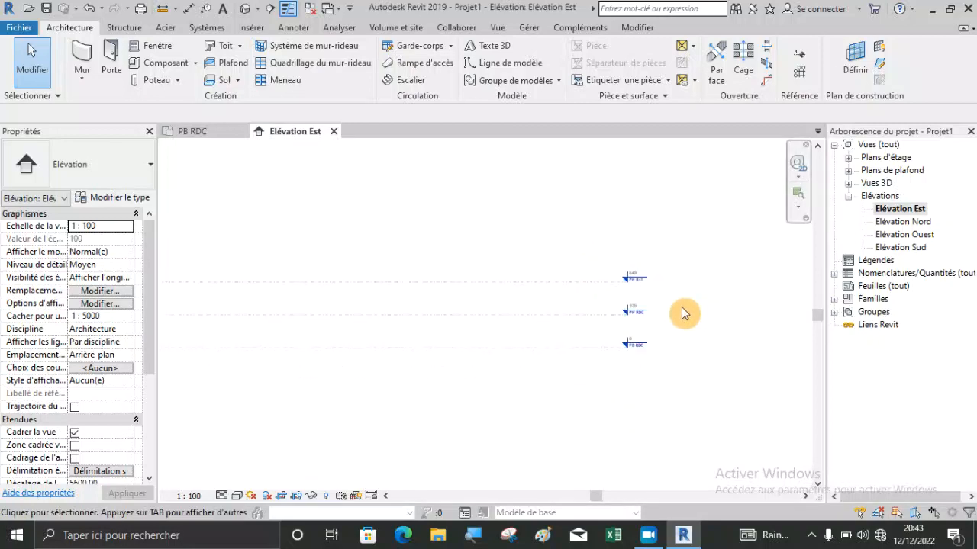
scroll(420, 288, "up", 2)
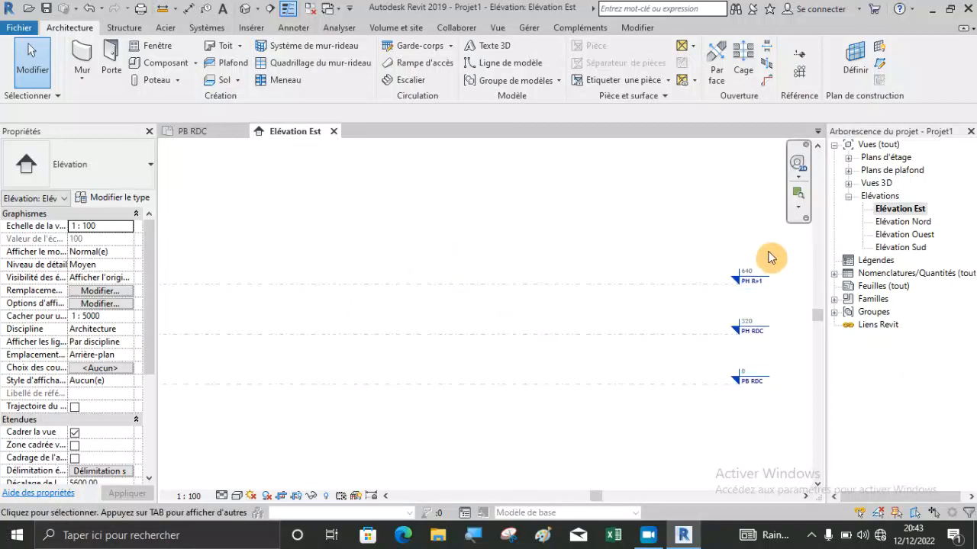
scroll(744, 344, "down", 2)
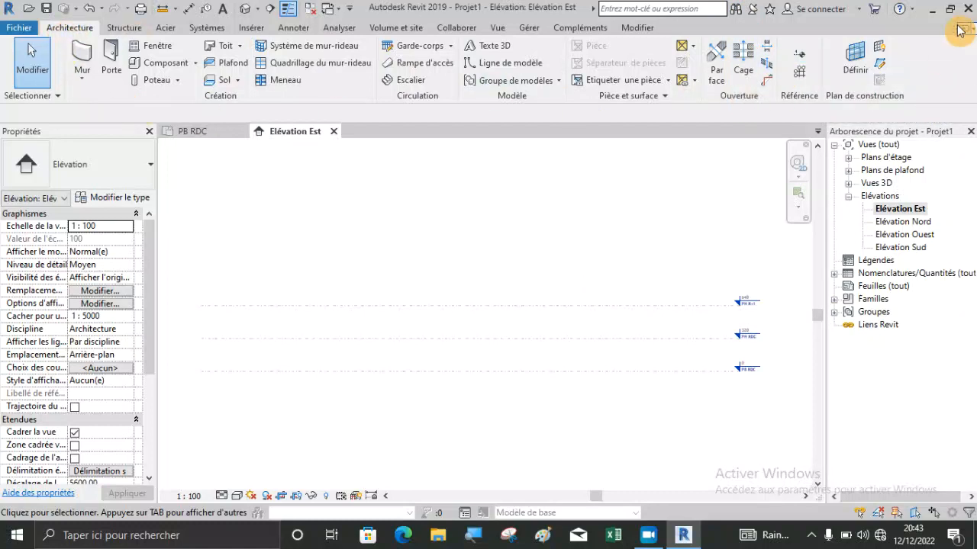
Draw a new level above PH R+1 at an elevation of about 990 cm, ending in line with the existing level heads.
left_click(799, 56)
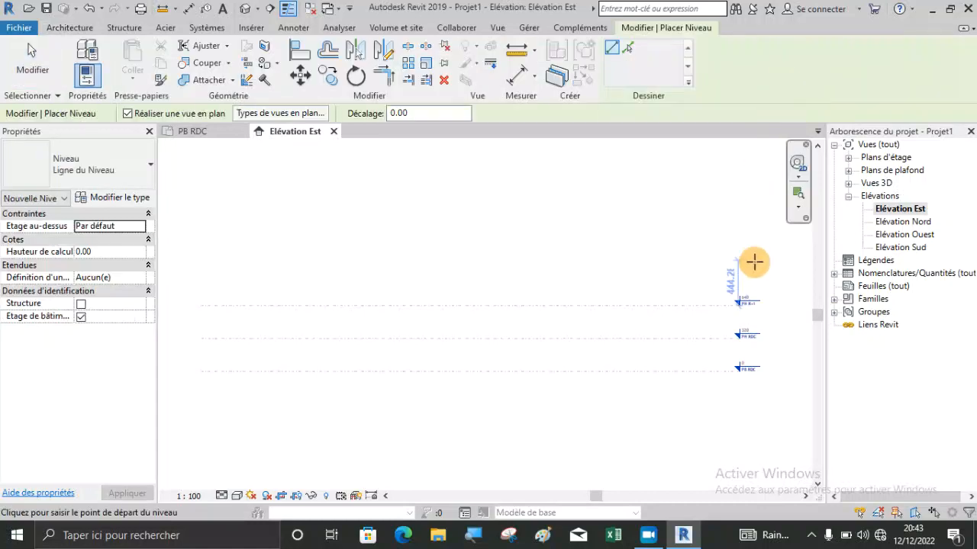
scroll(771, 283, "down", 1)
scroll(340, 304, "up", 2)
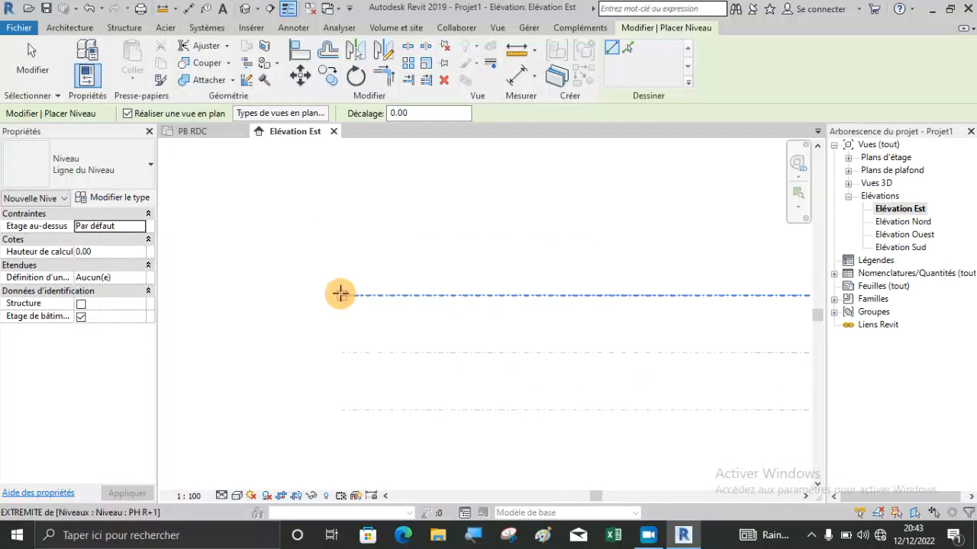
left_click(343, 232)
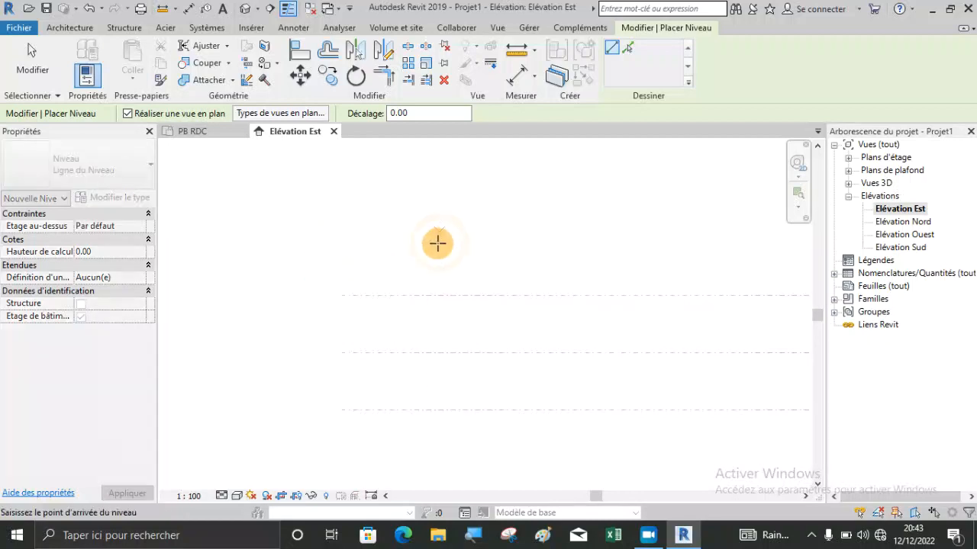
scroll(442, 296, "down", 2)
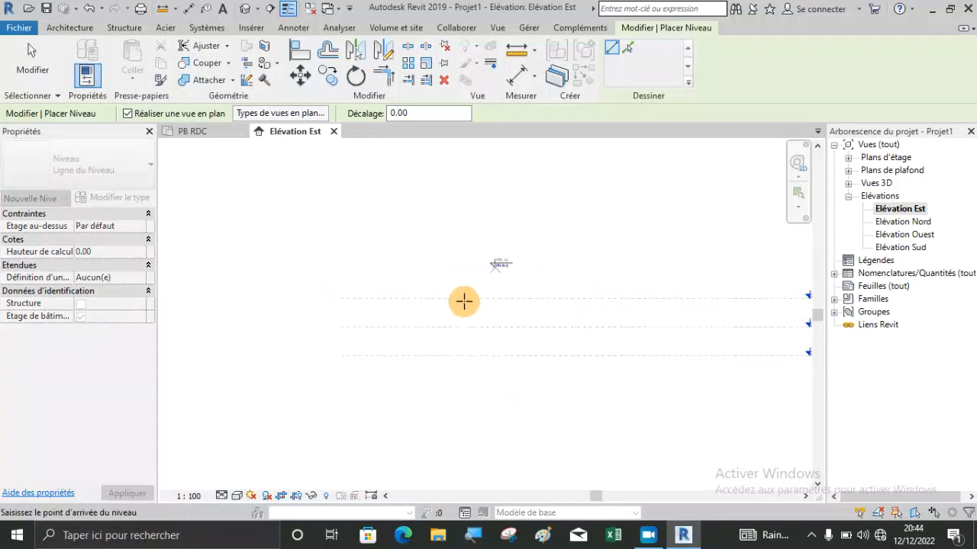
scroll(532, 301, "down", 1)
scroll(725, 294, "up", 2)
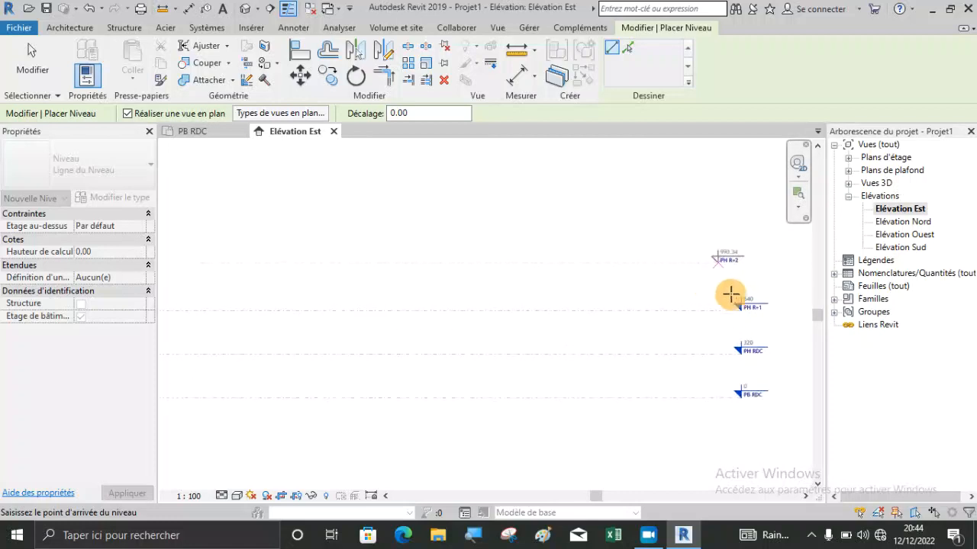
scroll(742, 298, "up", 1)
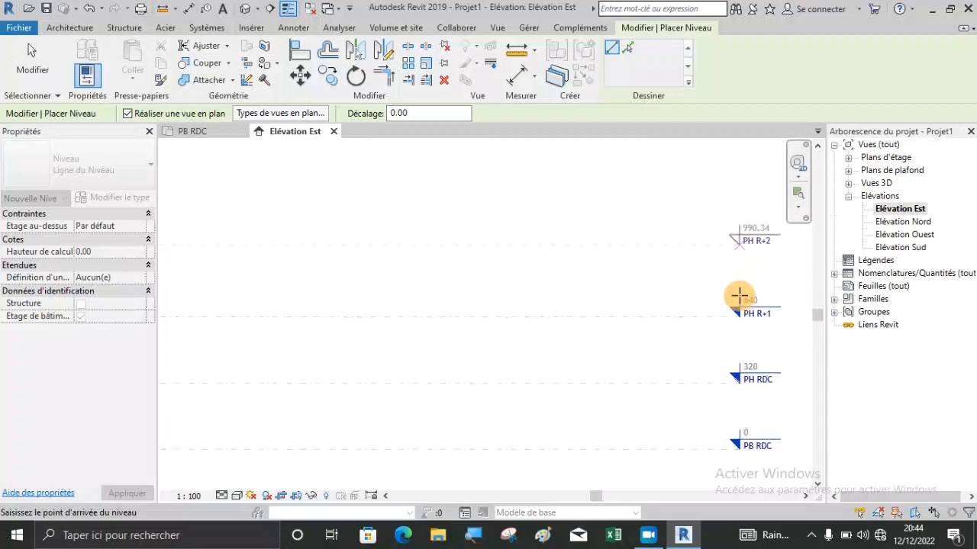
left_click(740, 319)
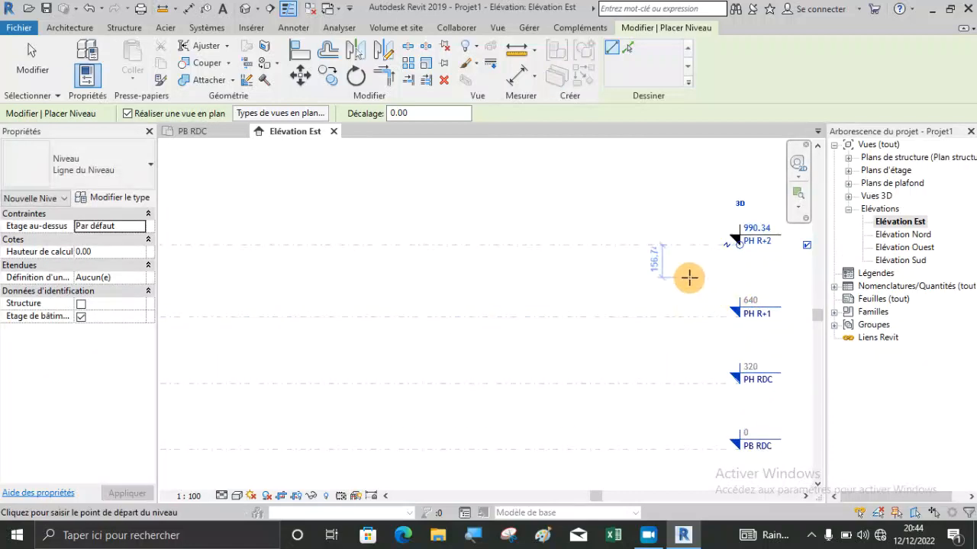
key("Escape")
key("Escape")
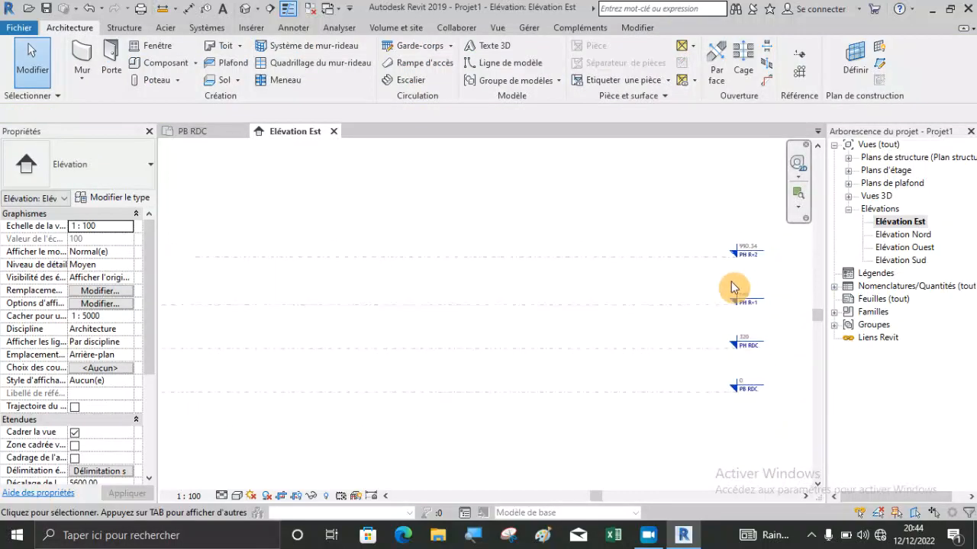
Examine the name and elevation shown at the head of the newly drawn top level.
scroll(756, 257, "up", 1)
scroll(757, 255, "up", 2)
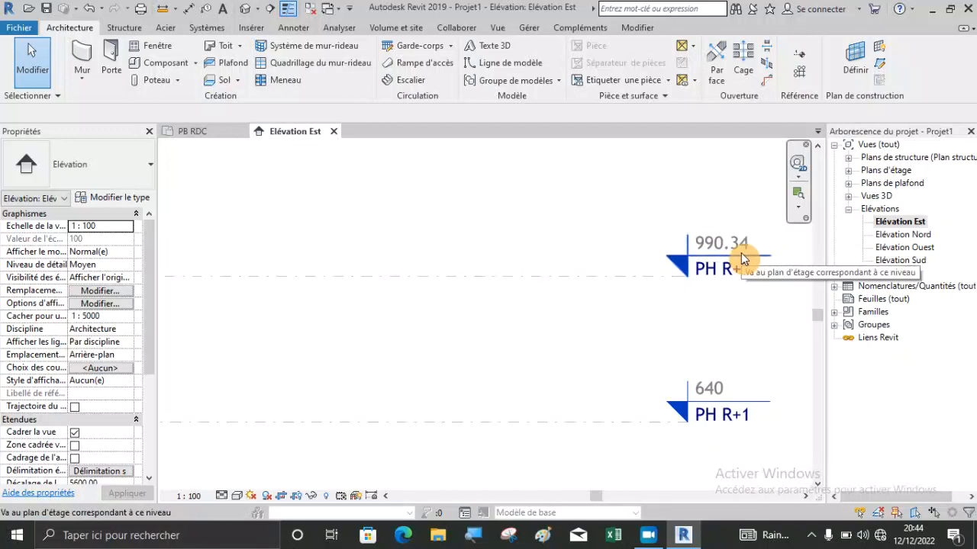
scroll(740, 294, "down", 1)
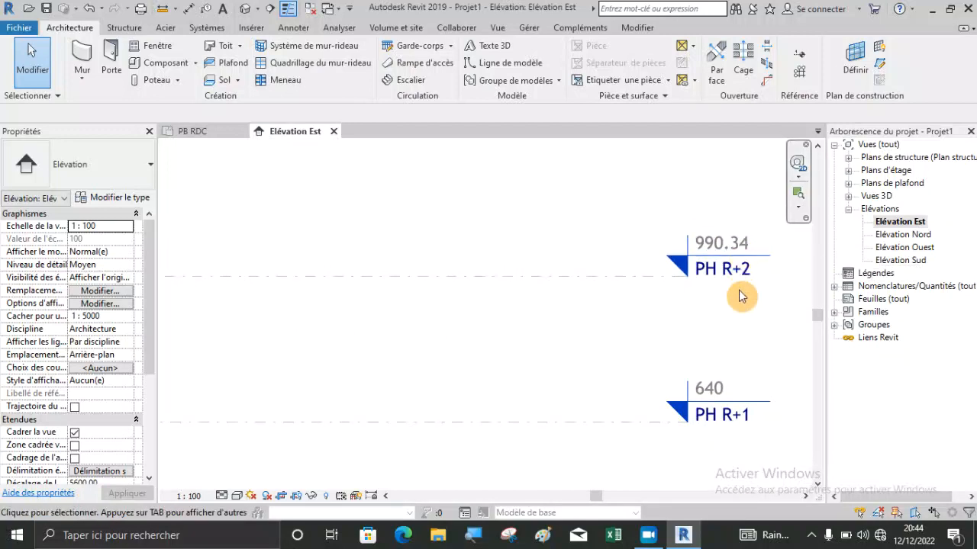
scroll(738, 299, "down", 1)
scroll(737, 294, "up", 1)
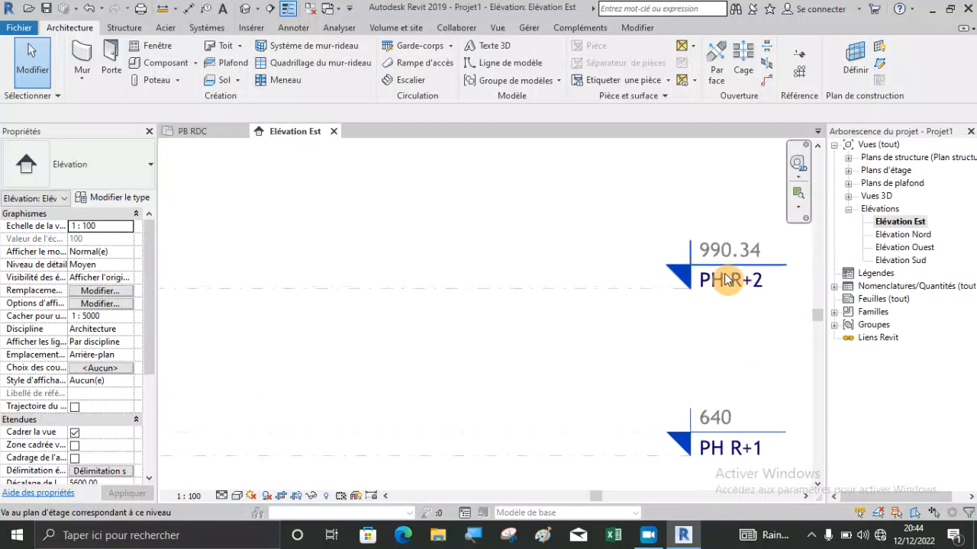
scroll(750, 314, "down", 2)
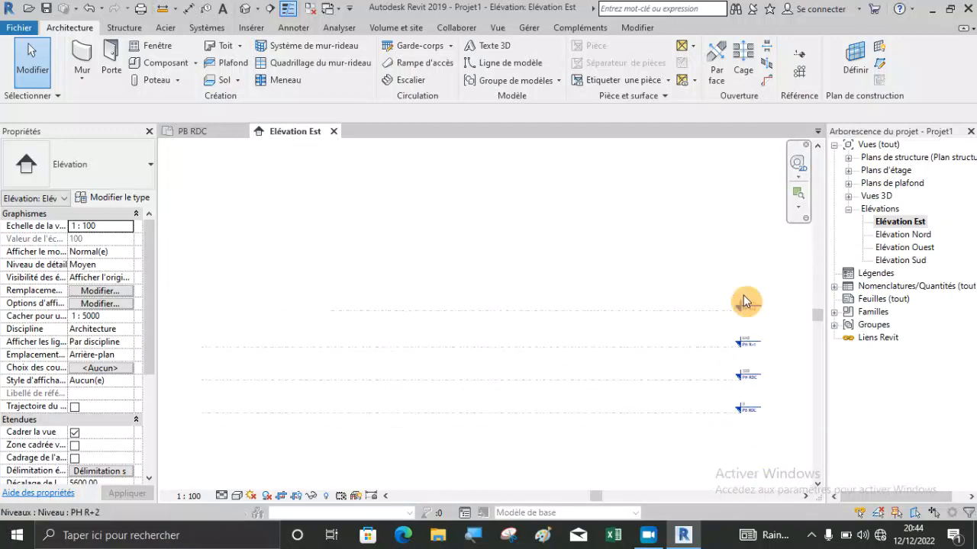
left_click(800, 64)
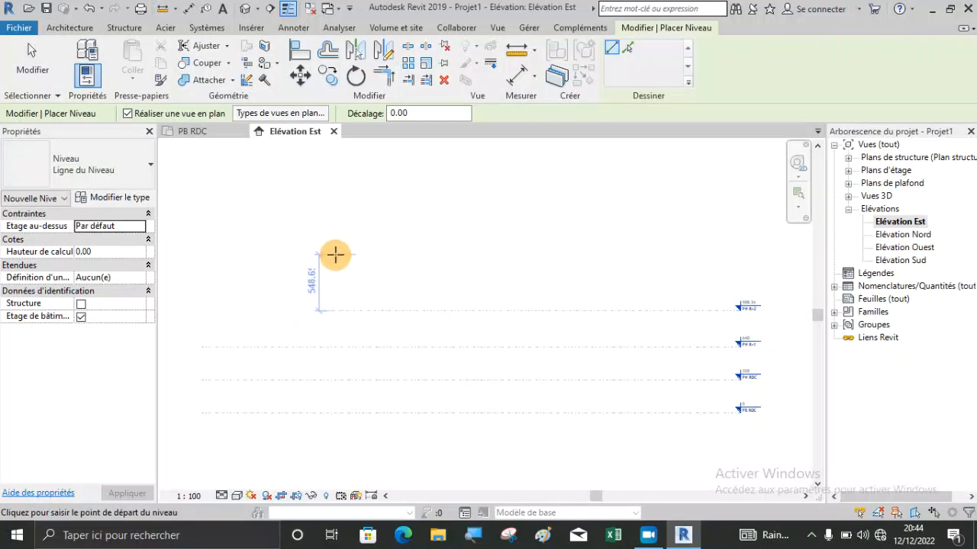
scroll(330, 306, "up", 4)
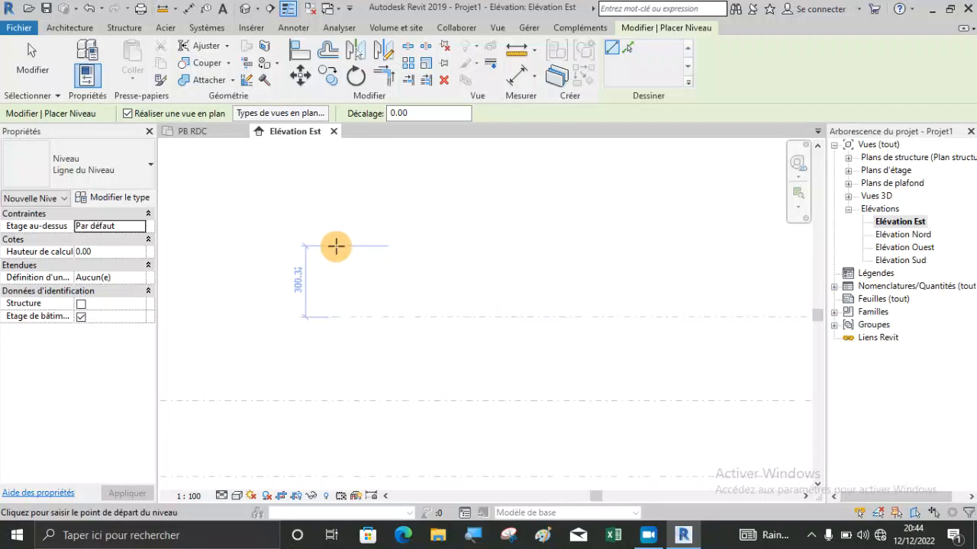
scroll(336, 246, "down", 4)
key("Escape")
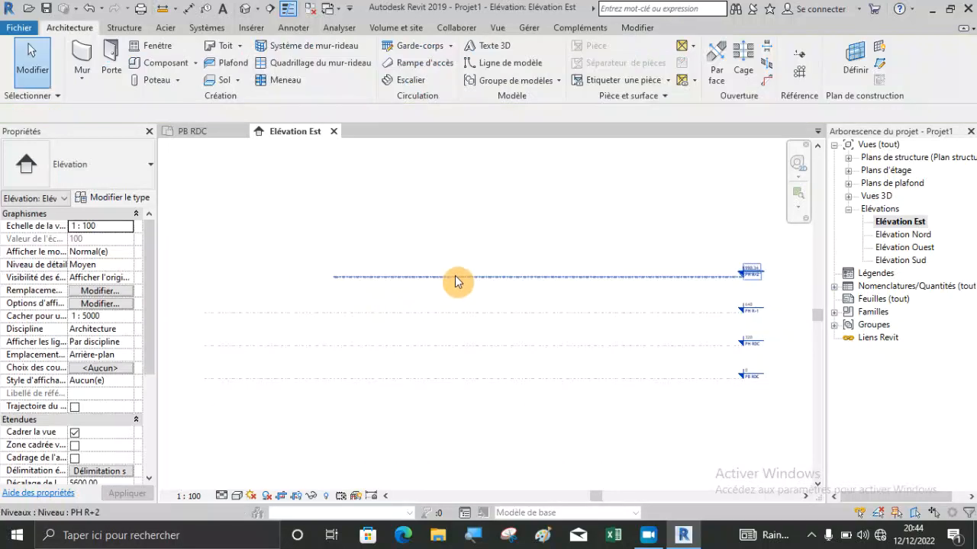
Delete the topmost level, PH R+2, together with its associated plan views.
left_click(457, 281)
key("Delete")
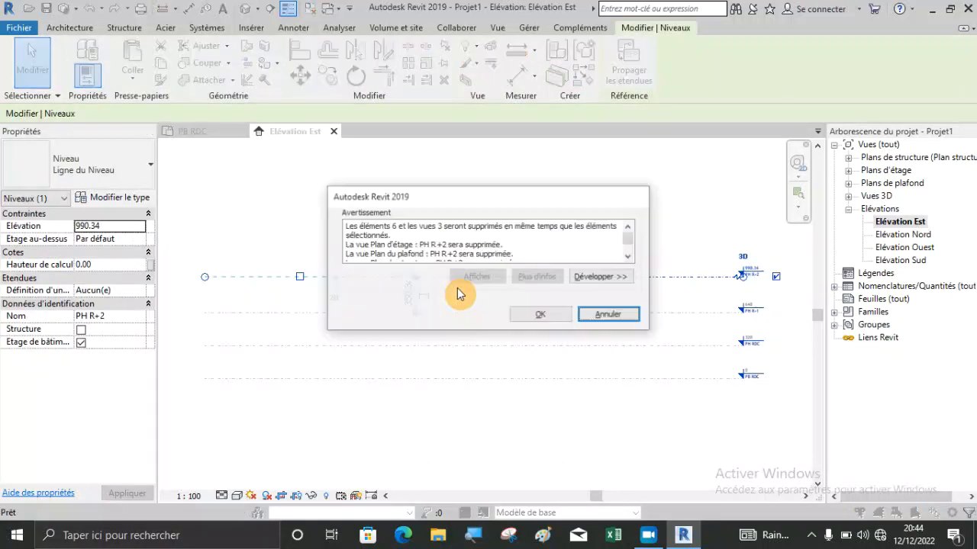
left_click(535, 315)
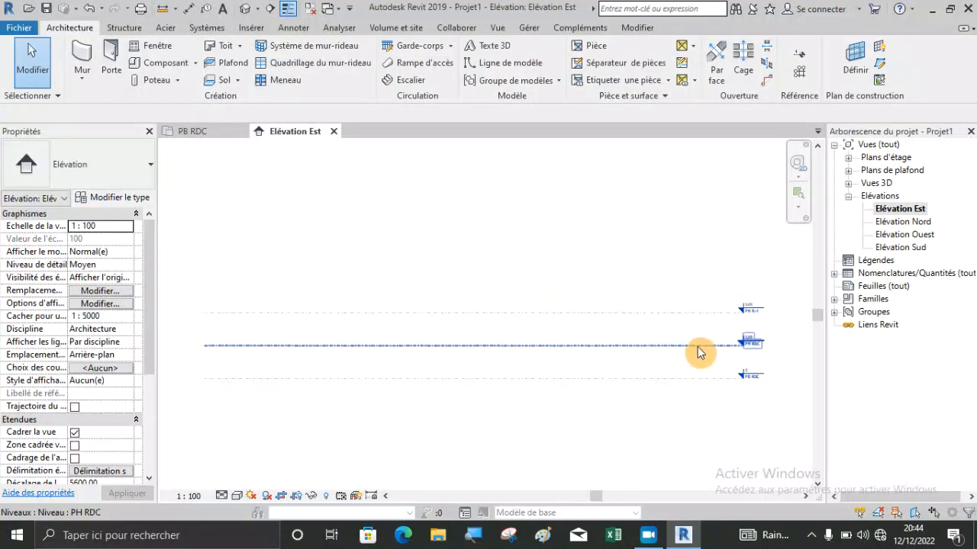
Draw a new level 300 cm above PH R+1, ending in line with the existing level heads.
scroll(709, 301, "up", 2)
scroll(780, 312, "up", 2)
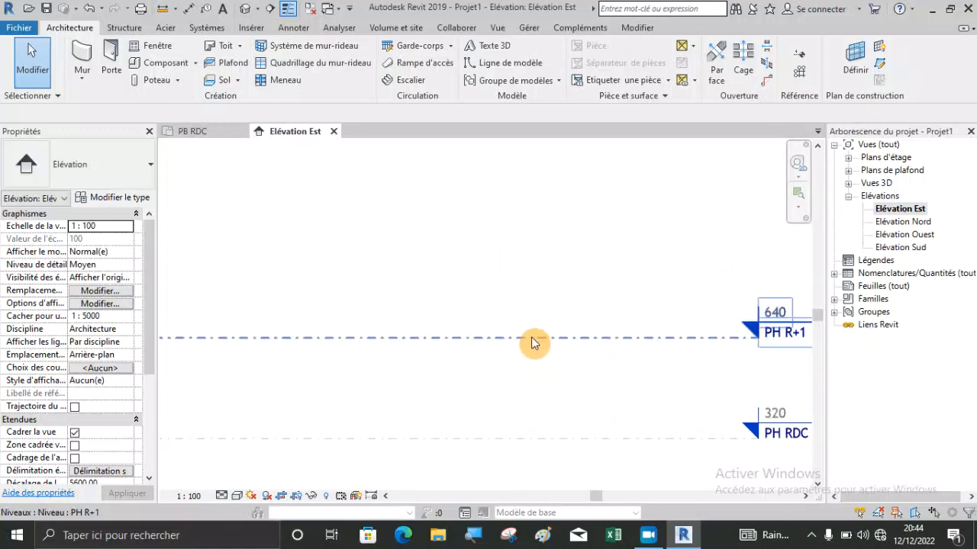
left_click(797, 57)
scroll(796, 198, "down", 3)
scroll(742, 390, "down", 1)
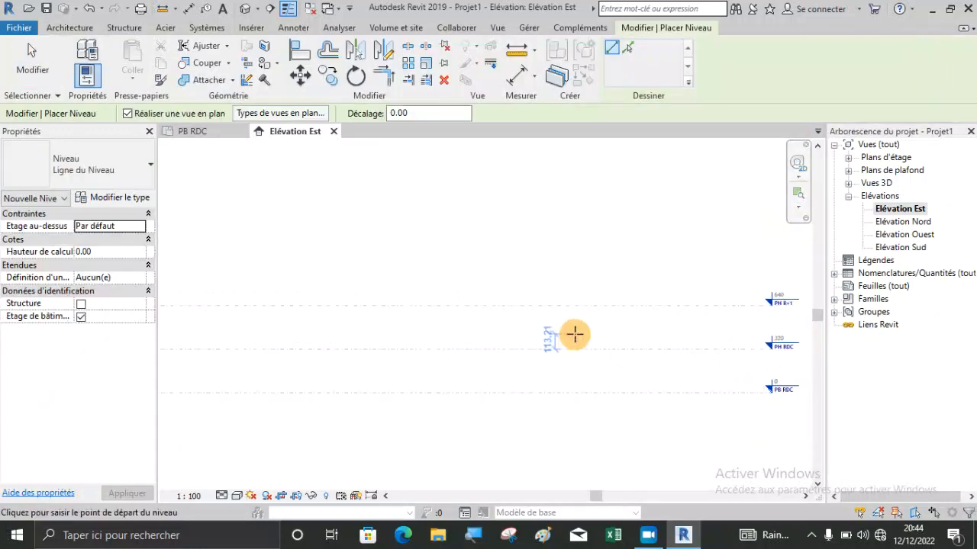
scroll(739, 337, "down", 2)
scroll(209, 284, "up", 3)
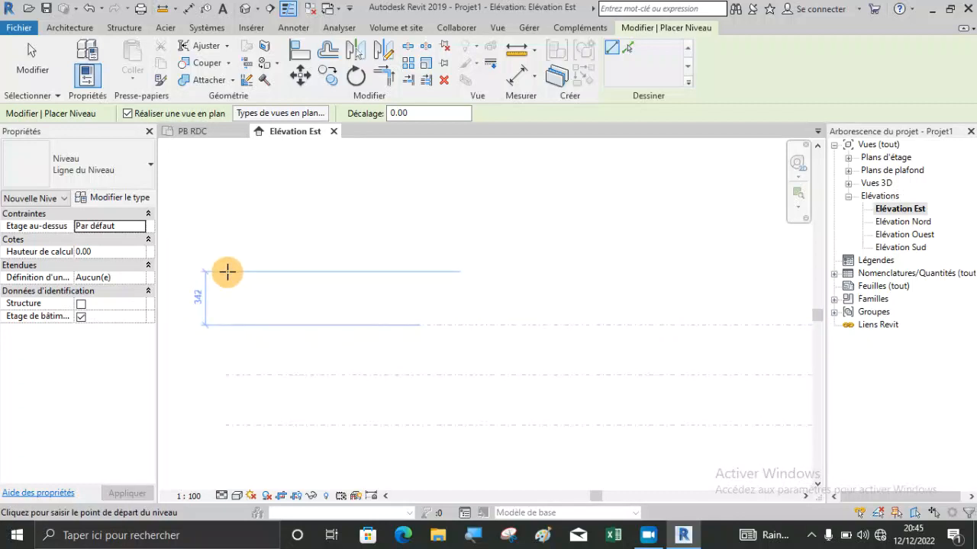
type("300")
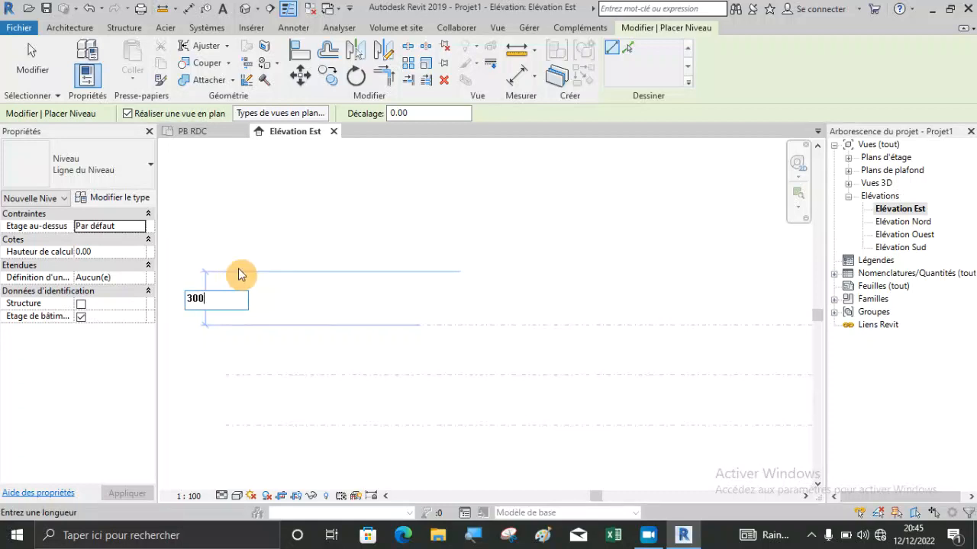
key("Return")
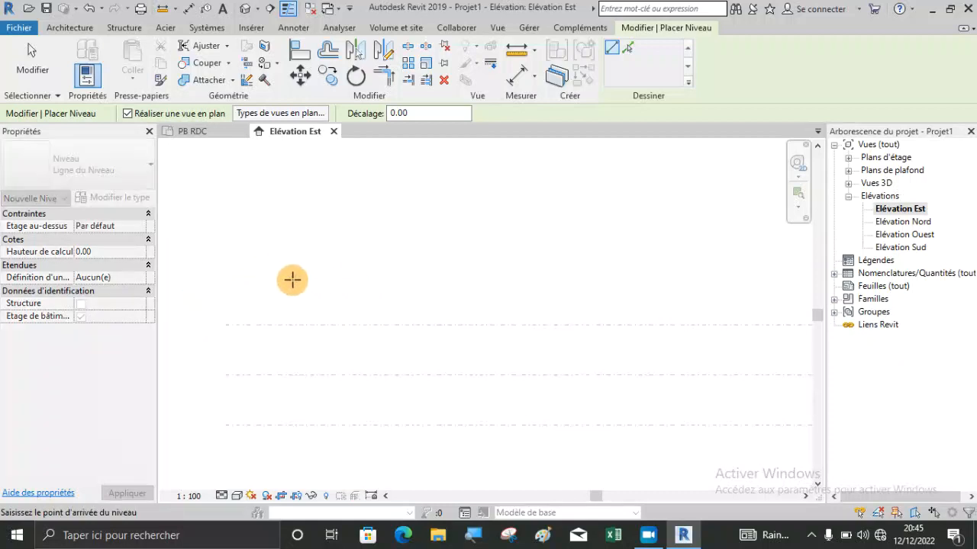
scroll(260, 281, "down", 1)
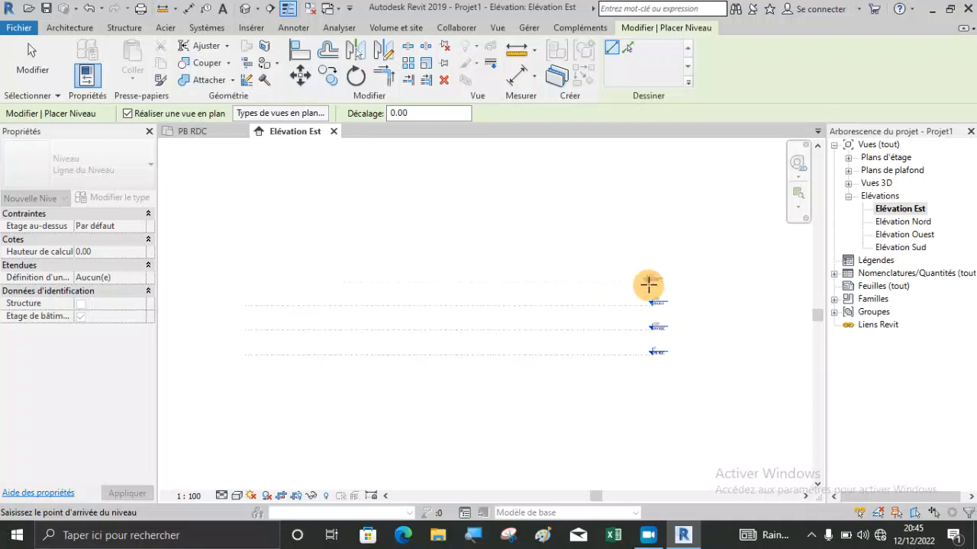
scroll(648, 283, "up", 4)
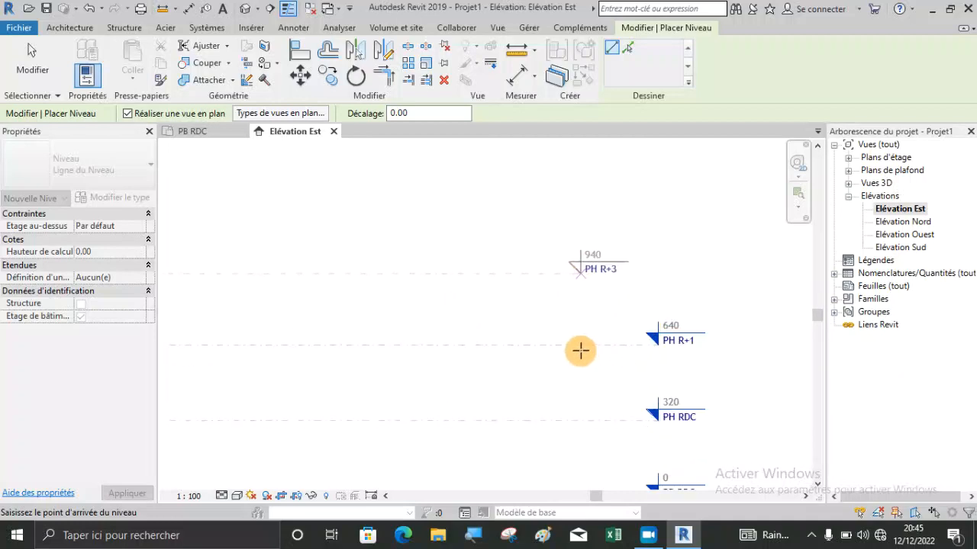
left_click(658, 344)
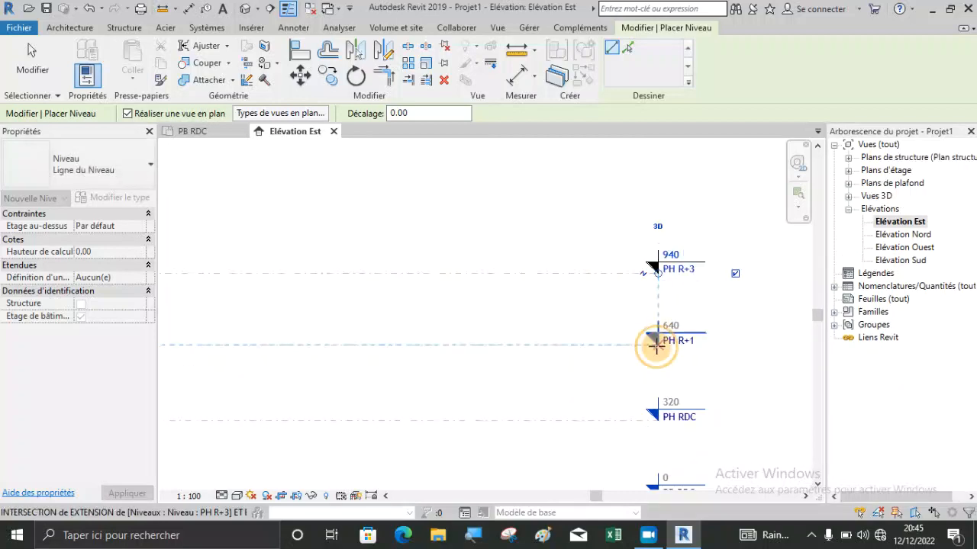
key("Escape")
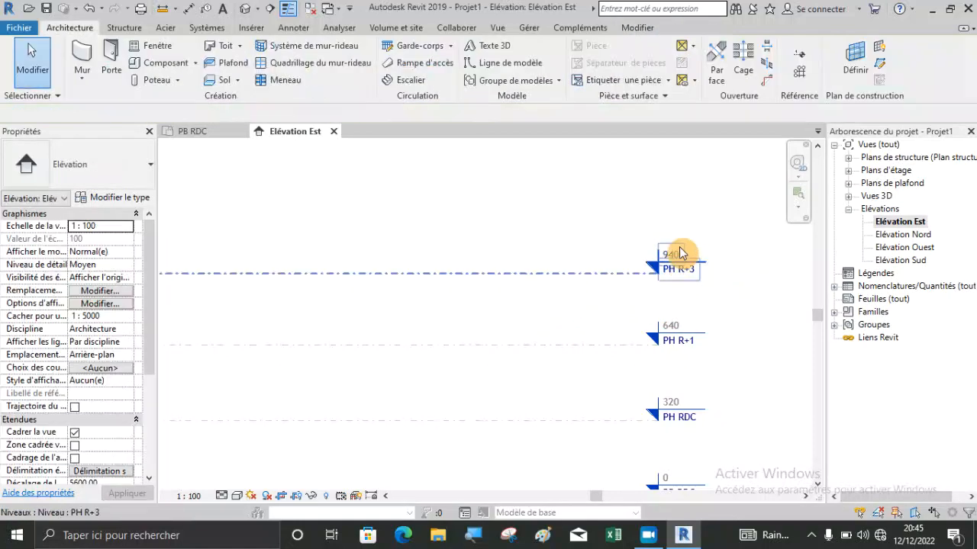
Measure the vertical distance between PH R+1 and the level above it.
left_click(162, 9)
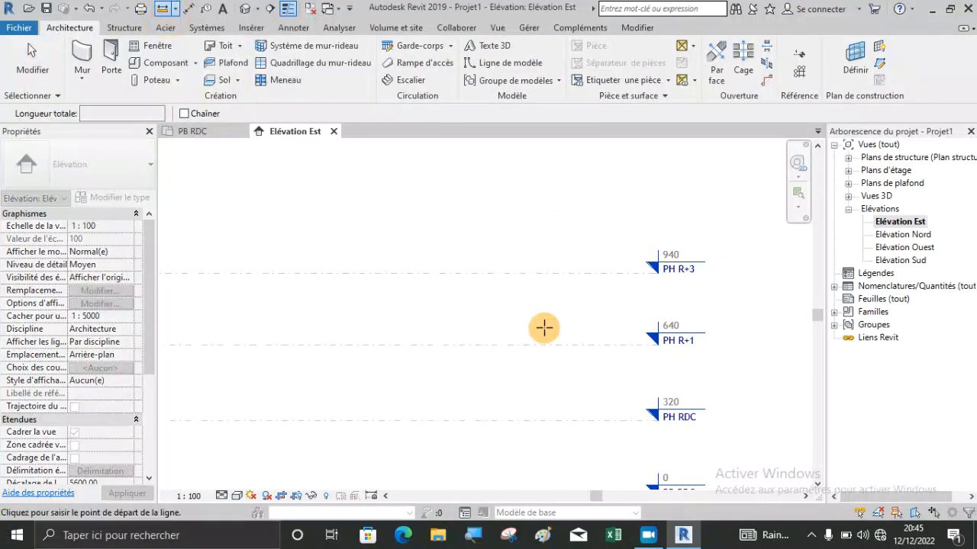
scroll(643, 344, "up", 2)
scroll(656, 344, "up", 1)
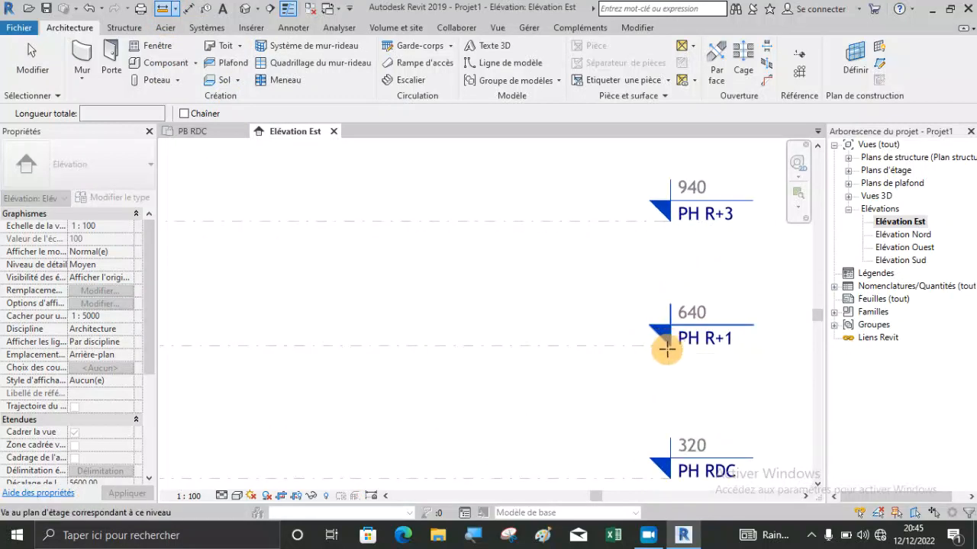
left_click(622, 347)
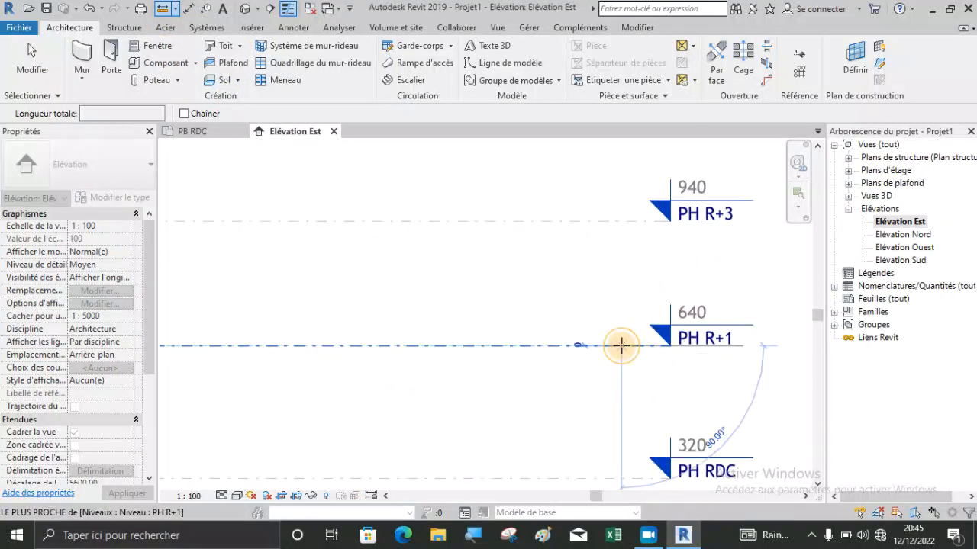
left_click(622, 219)
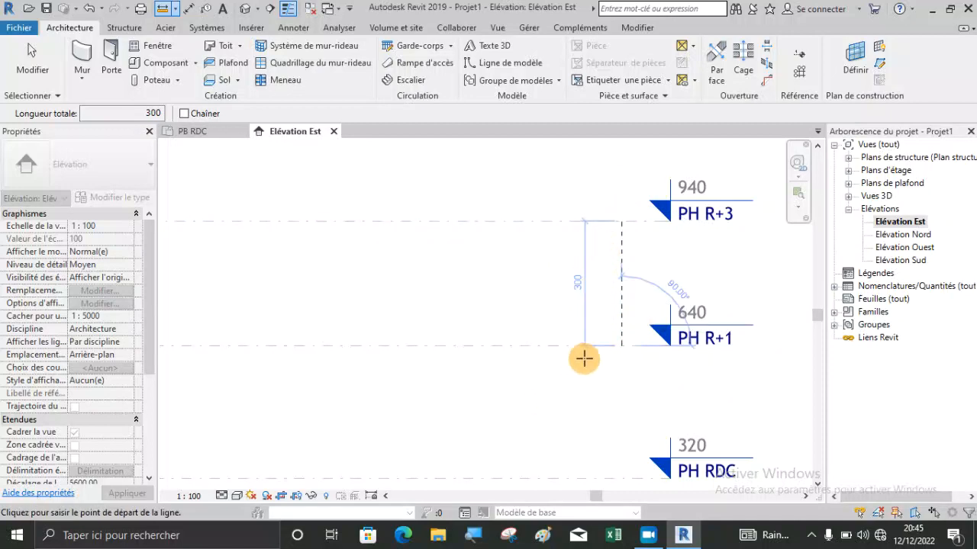
key("Escape")
key("Escape")
Delete the topmost level, PH R+3, together with its associated plan views.
scroll(694, 325, "down", 3)
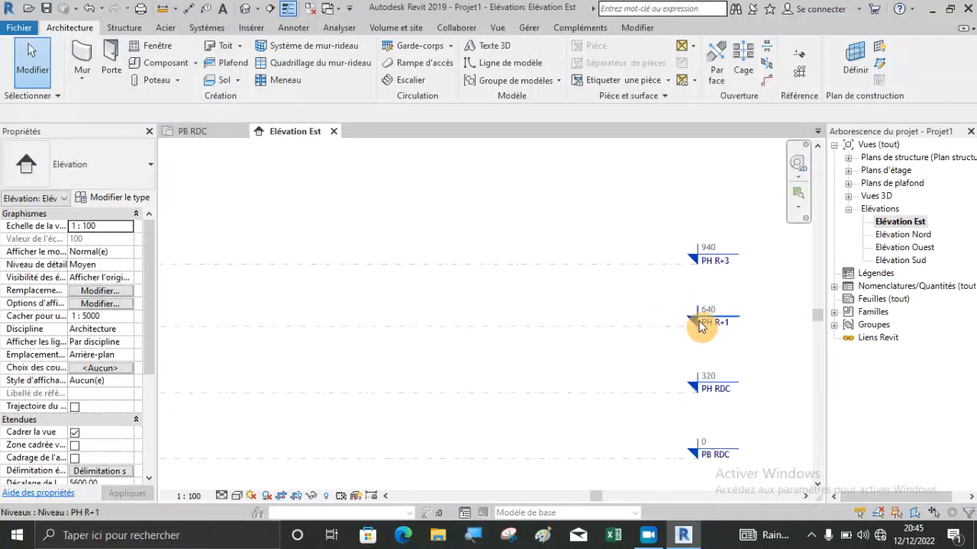
scroll(667, 342, "down", 2)
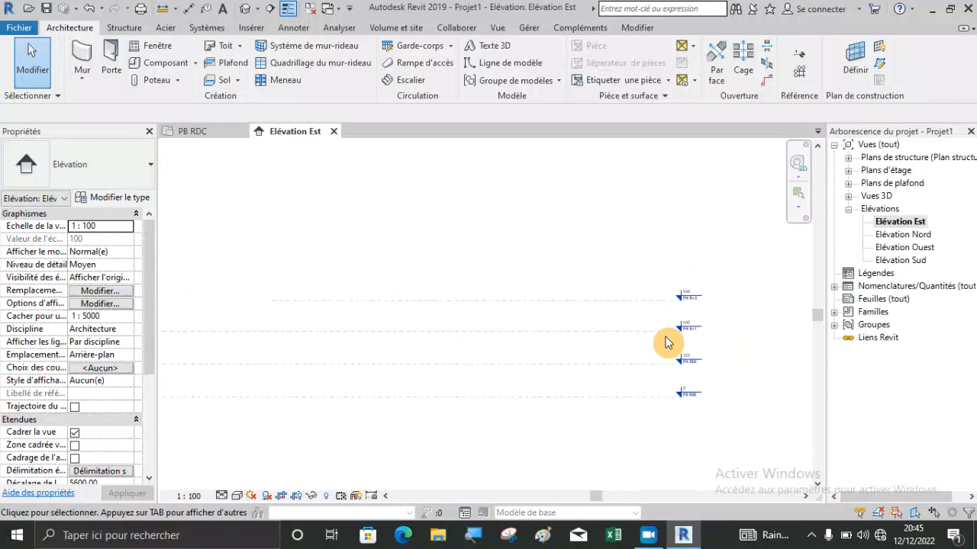
scroll(673, 339, "down", 2)
scroll(335, 300, "up", 4)
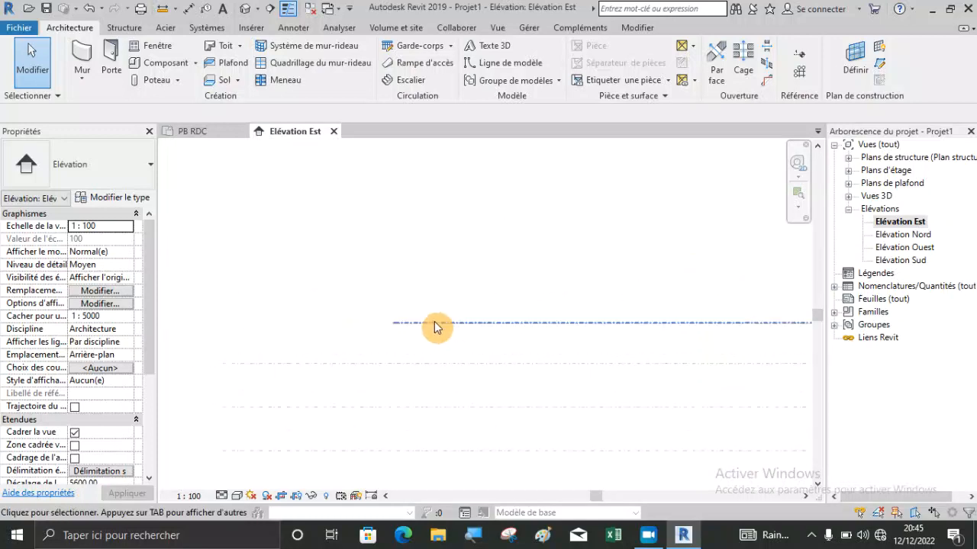
left_click(434, 324)
key("Delete")
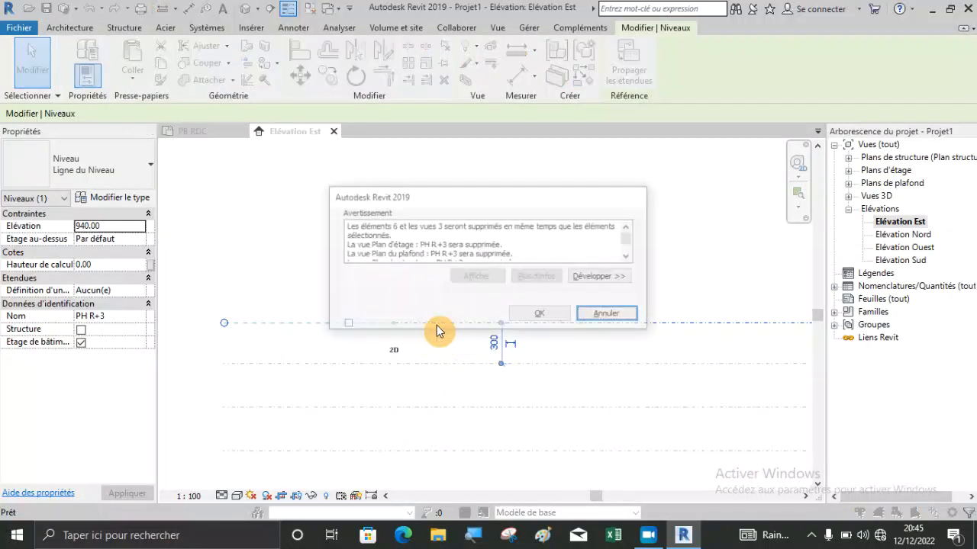
left_click(540, 315)
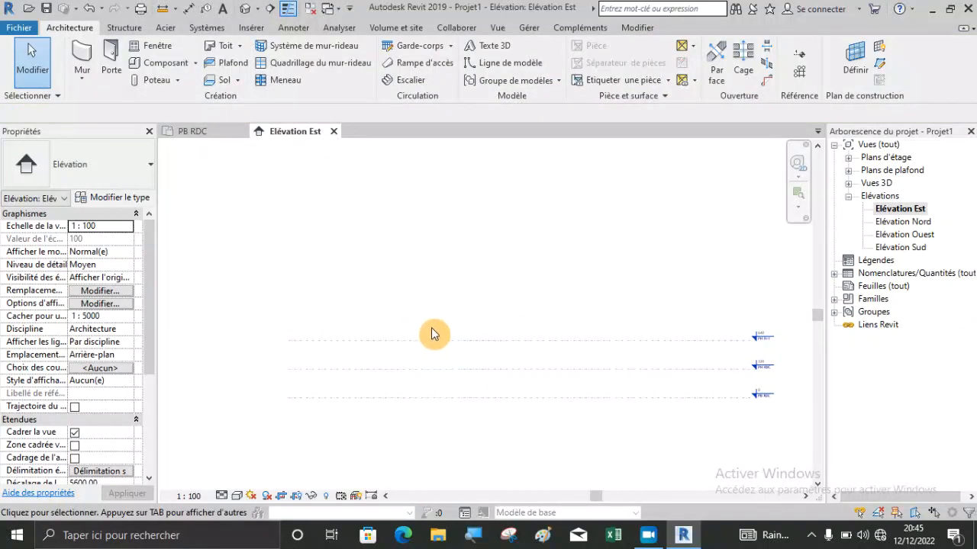
left_click(800, 53)
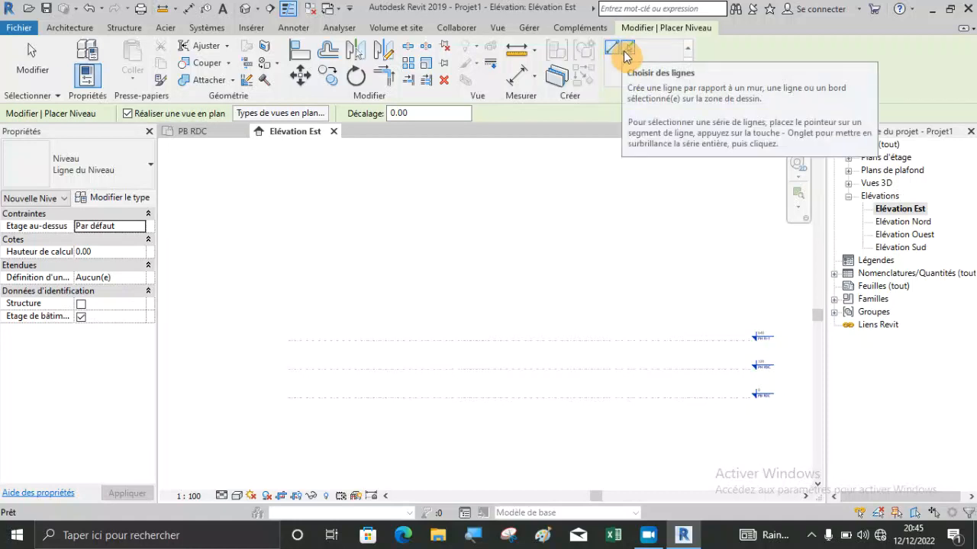
key("Escape")
key("Escape")
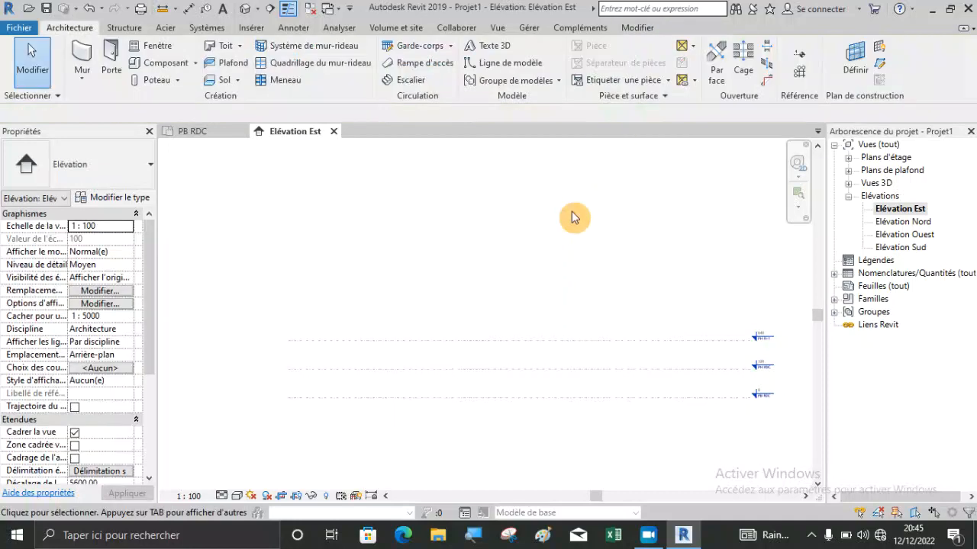
Start placing a level by picking existing lines, with the offset (Décalage) set to 320 cm.
left_click(799, 55)
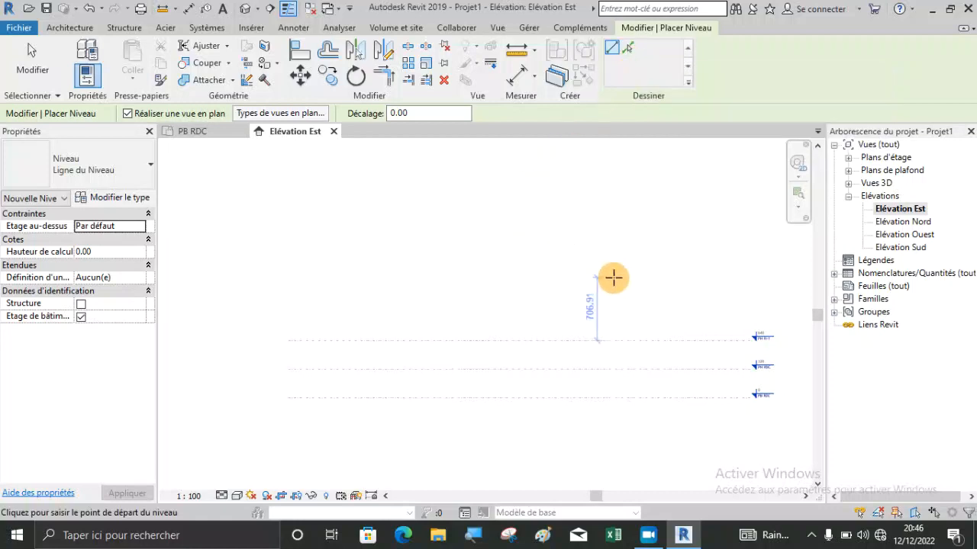
scroll(636, 280, "down", 1)
scroll(403, 329, "up", 2)
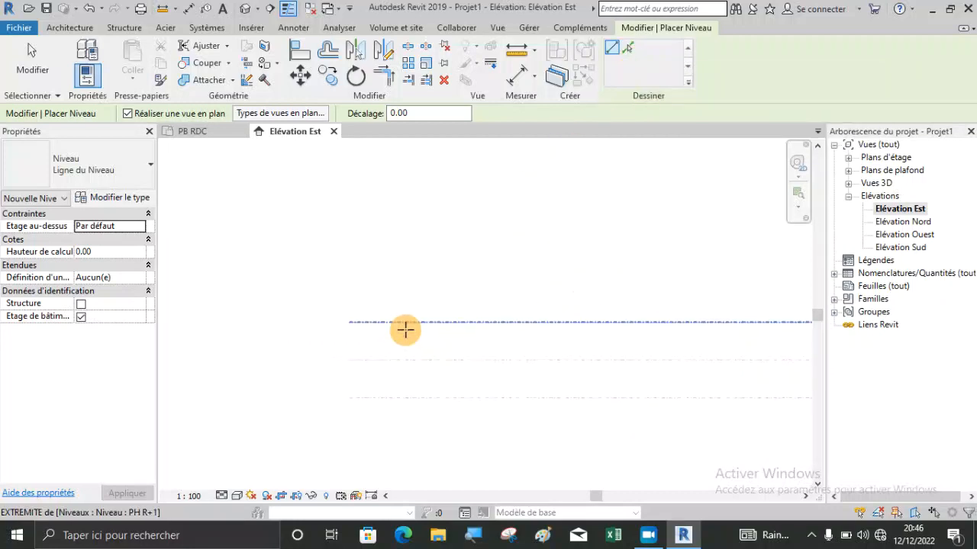
scroll(376, 320, "down", 2)
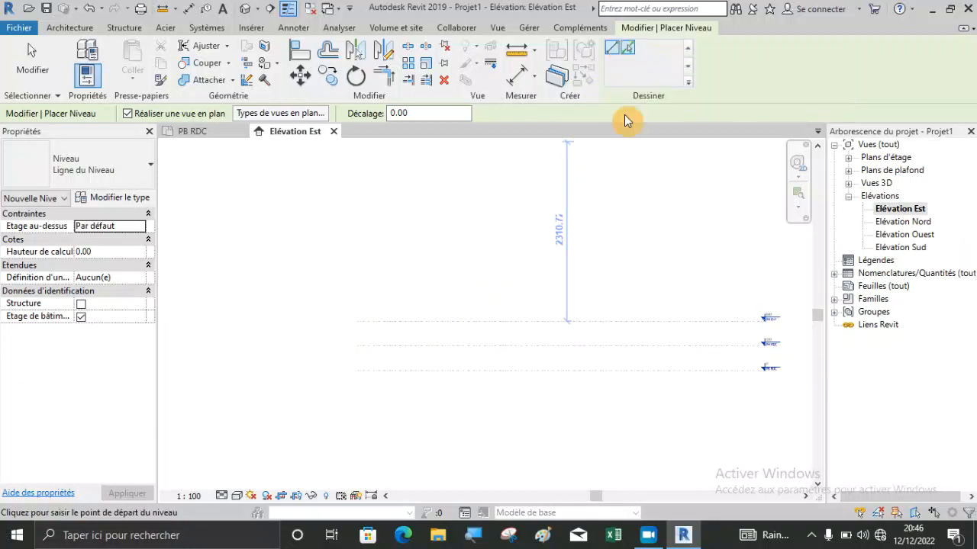
left_click(627, 48)
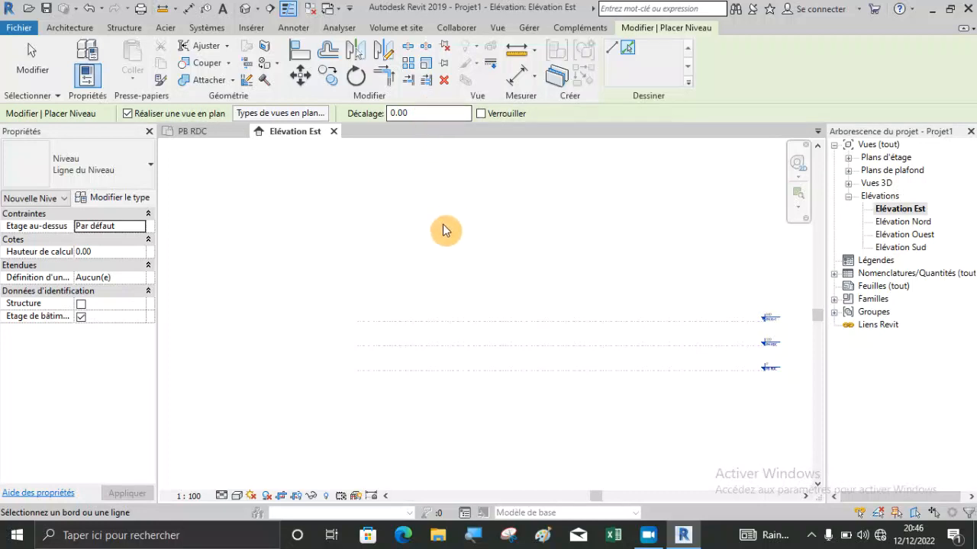
scroll(371, 336, "up", 3)
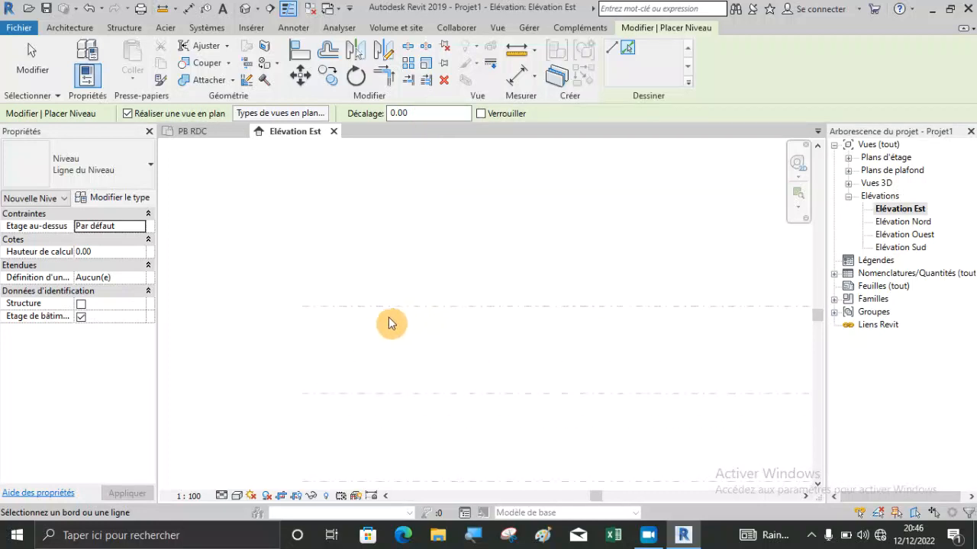
scroll(358, 313, "down", 2)
scroll(414, 309, "down", 2)
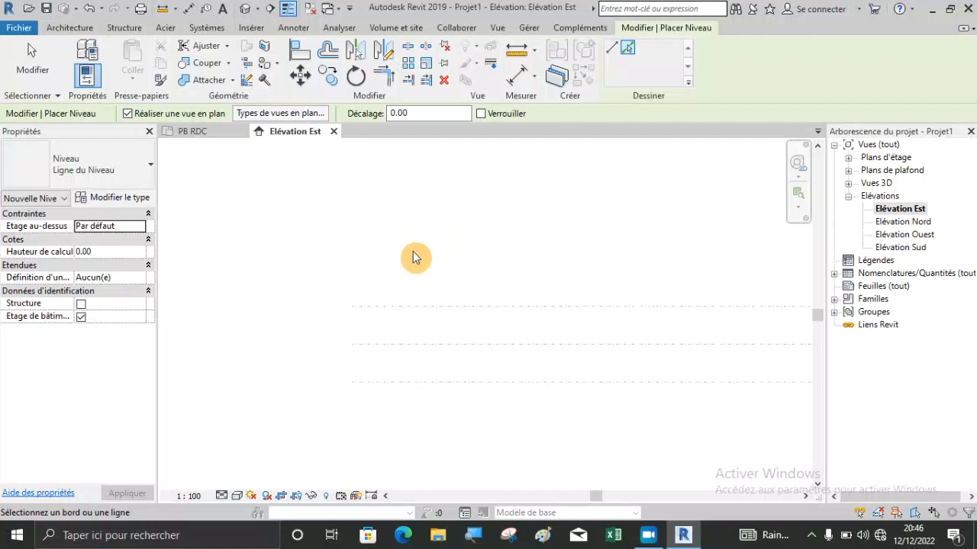
scroll(707, 305, "up", 5)
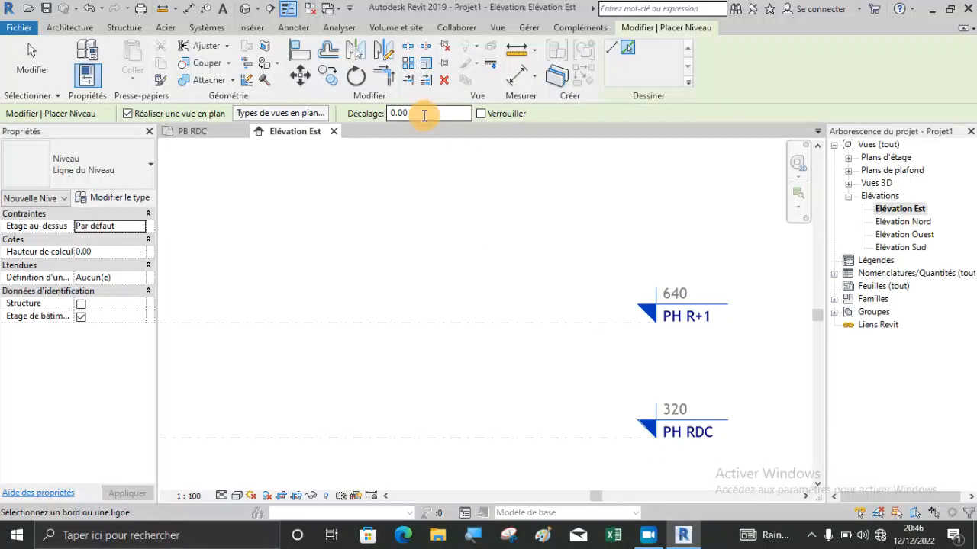
left_click(396, 113)
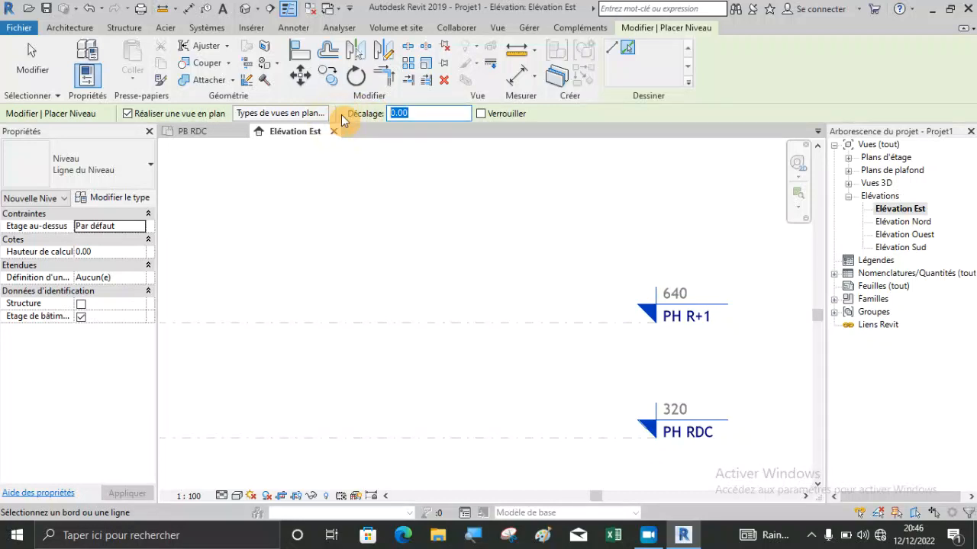
type("320")
key("Return")
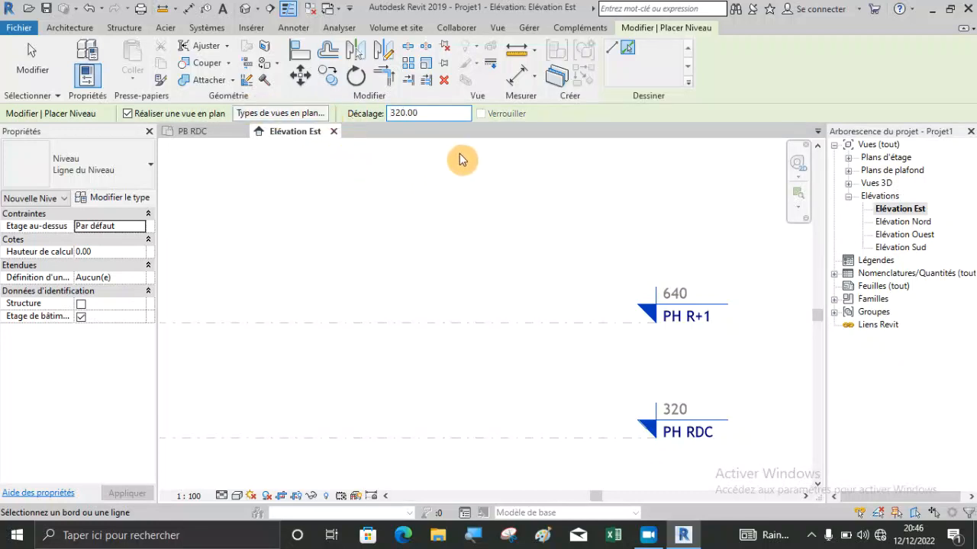
Create a new level offset upward from the PH R+1 line and examine its head.
scroll(729, 406, "down", 4)
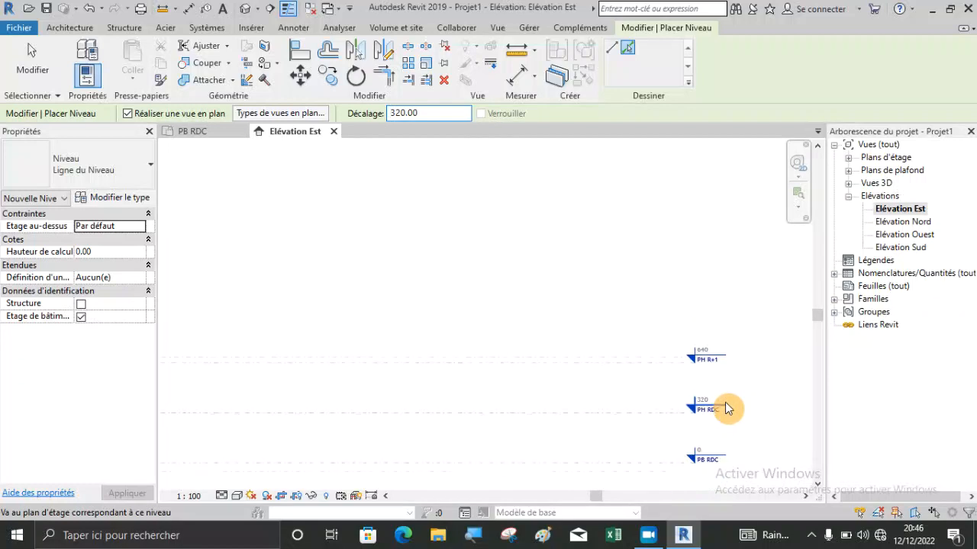
scroll(341, 346, "up", 3)
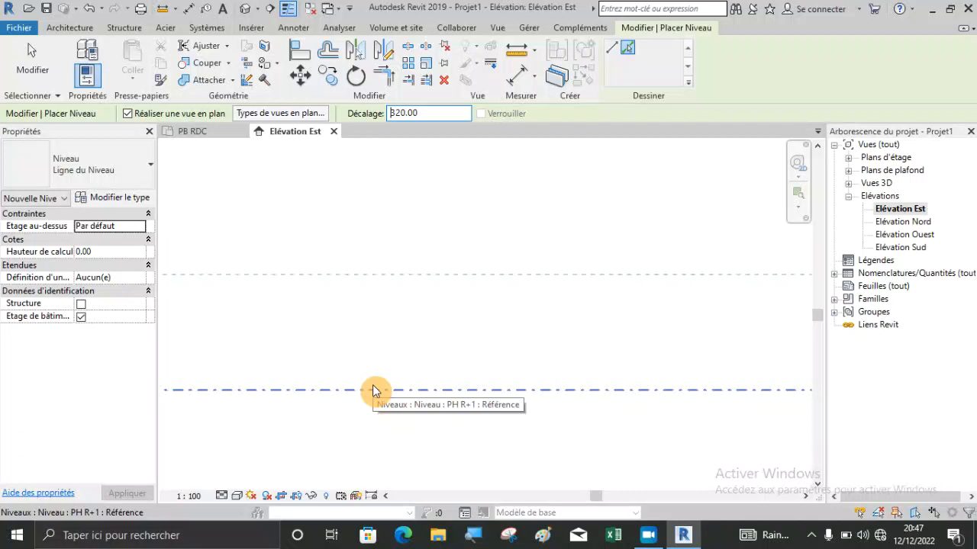
left_click(373, 390)
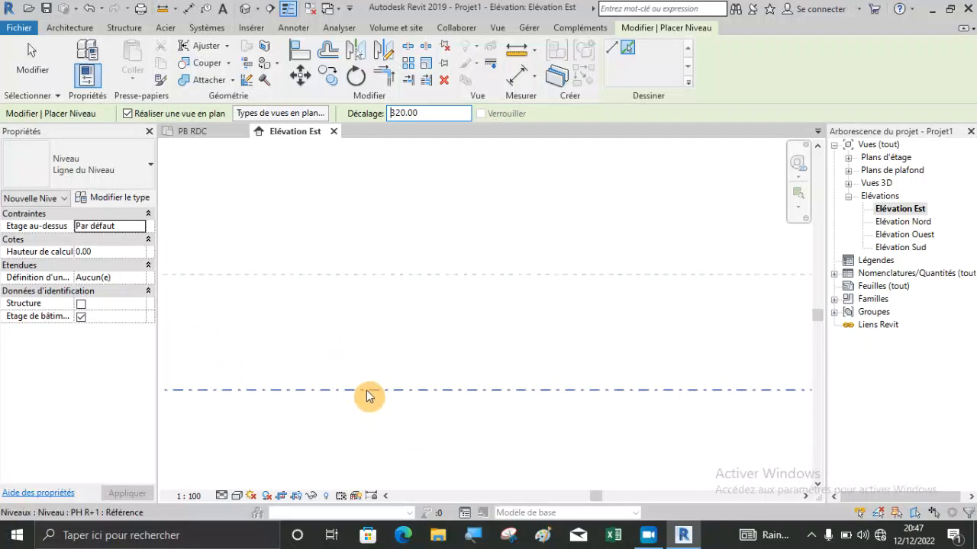
left_click(366, 390)
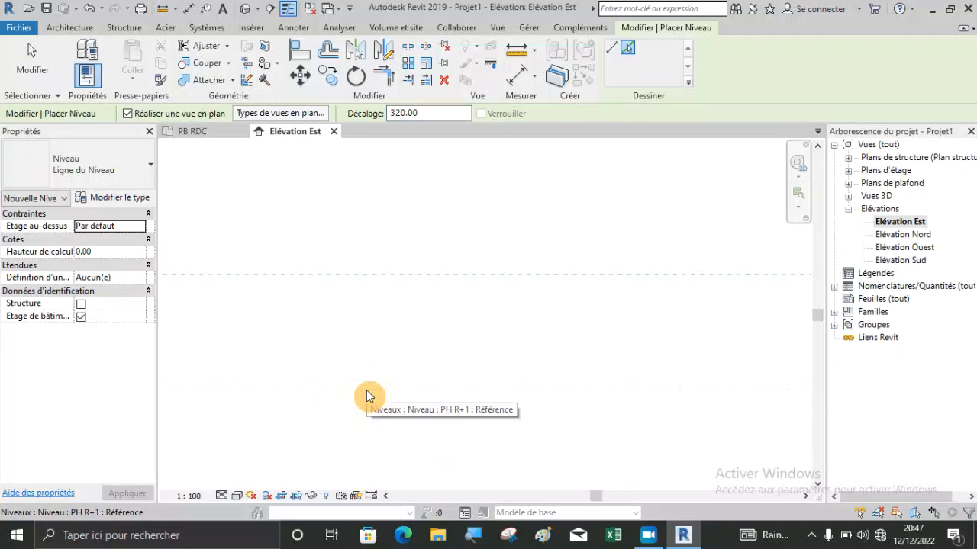
scroll(389, 312, "down", 5)
scroll(702, 274, "up", 3)
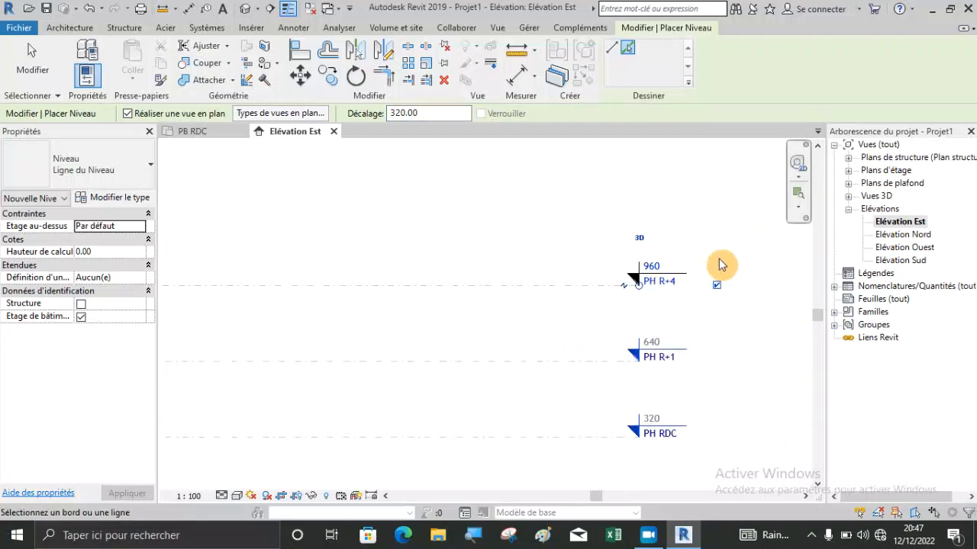
scroll(603, 267, "up", 3)
scroll(697, 393, "down", 2)
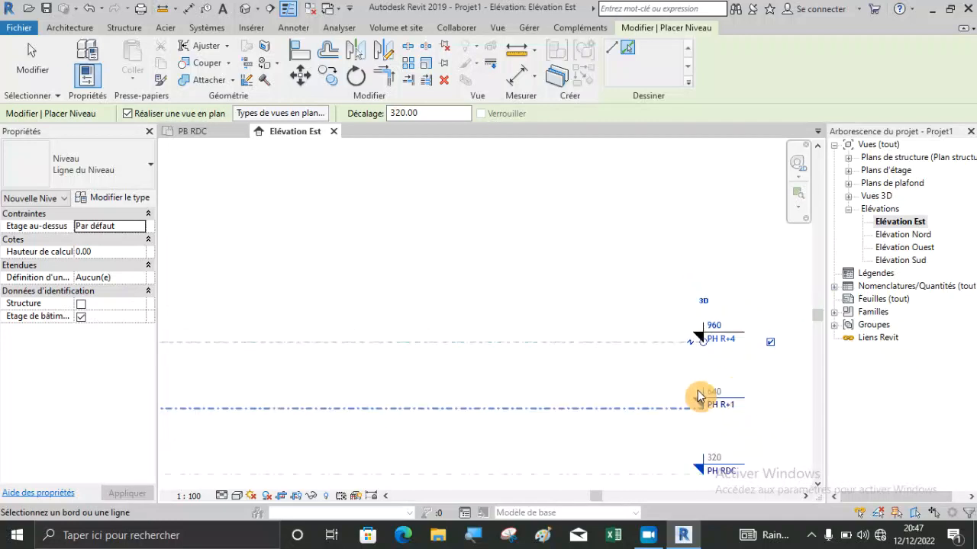
Add three more levels above PH R+4, each offset 320 cm upward from the previous level line, and finish placing levels.
scroll(389, 338, "up", 3)
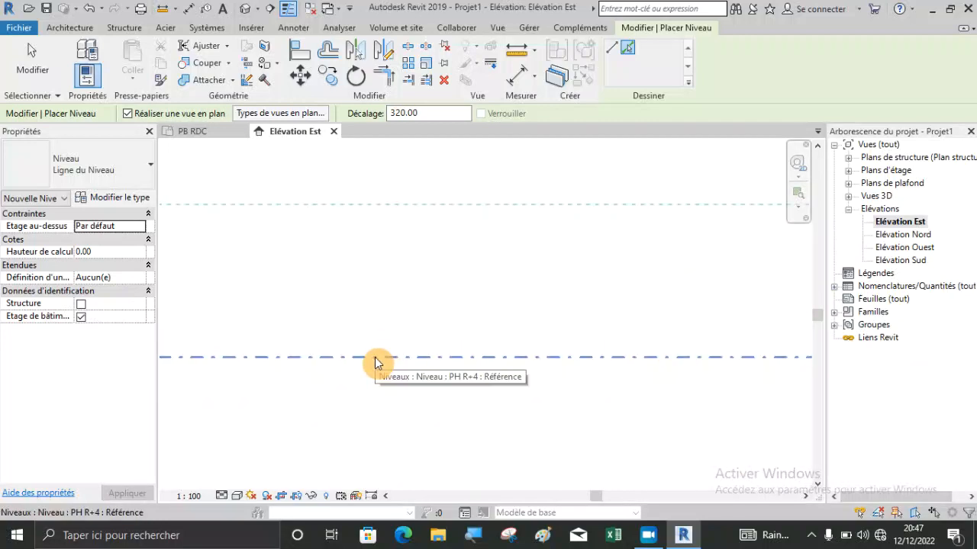
left_click(376, 363)
scroll(380, 381, "down", 2)
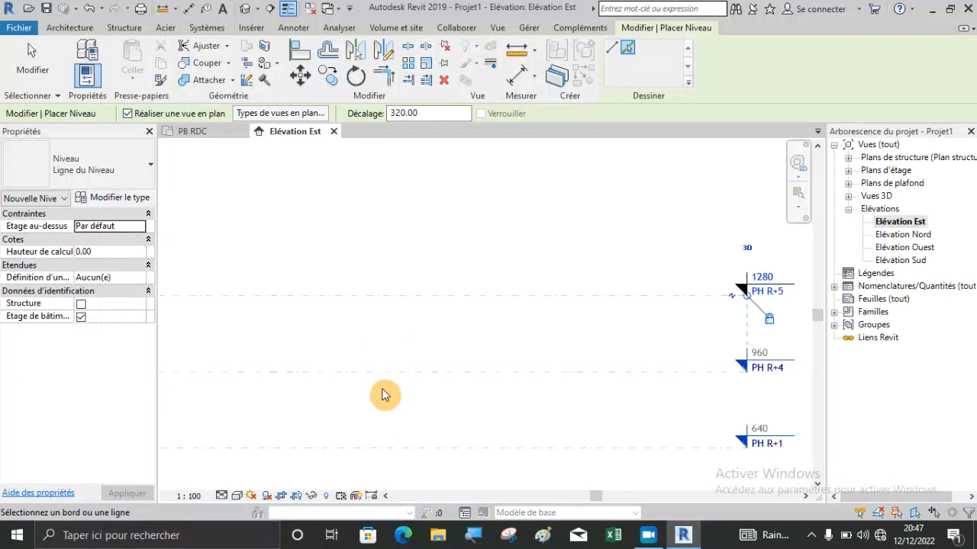
left_click(409, 299)
scroll(400, 401, "down", 2)
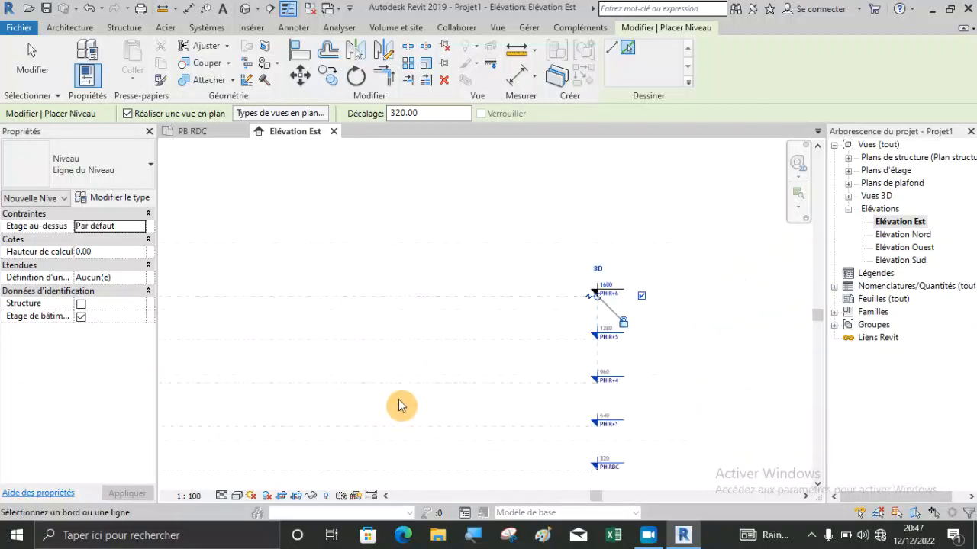
scroll(408, 286, "up", 3)
left_click(405, 323)
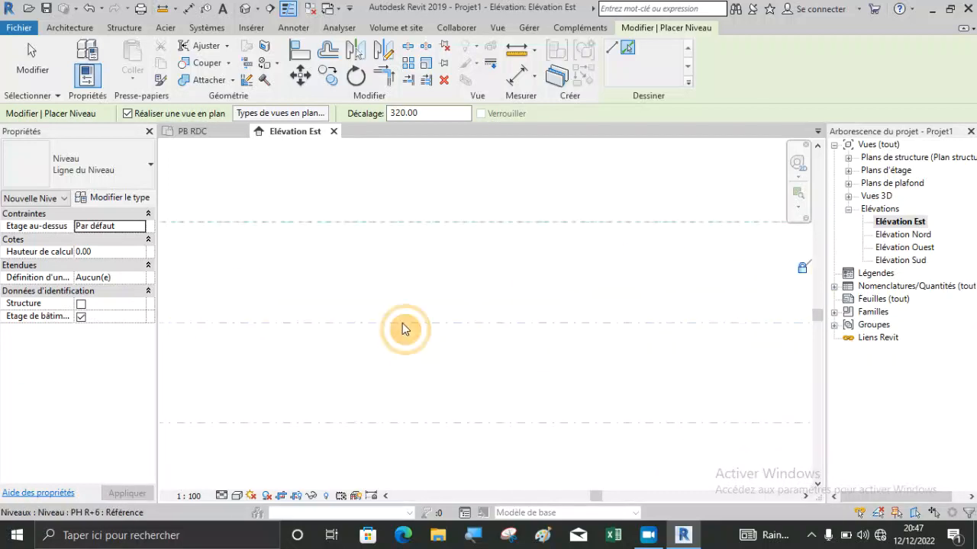
scroll(454, 302, "down", 2)
scroll(549, 308, "down", 2)
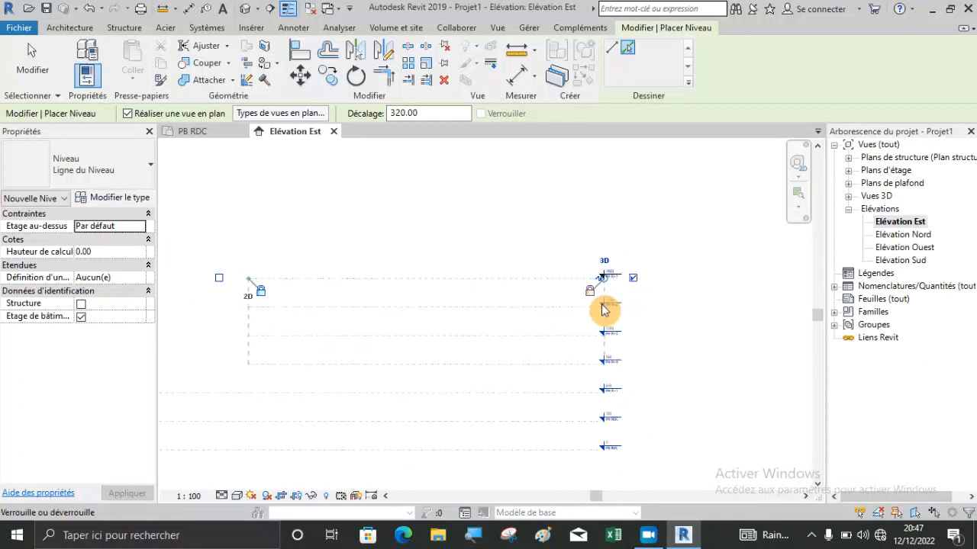
key("Escape")
Extend the left ends of the three uppermost level lines to align with the lower levels.
scroll(611, 301, "up", 2)
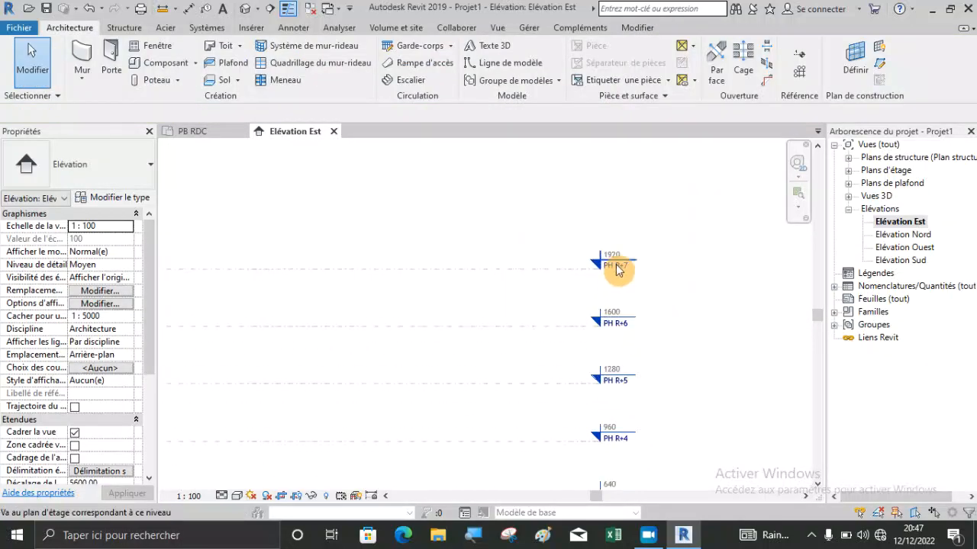
scroll(618, 269, "up", 2)
scroll(651, 239, "down", 5)
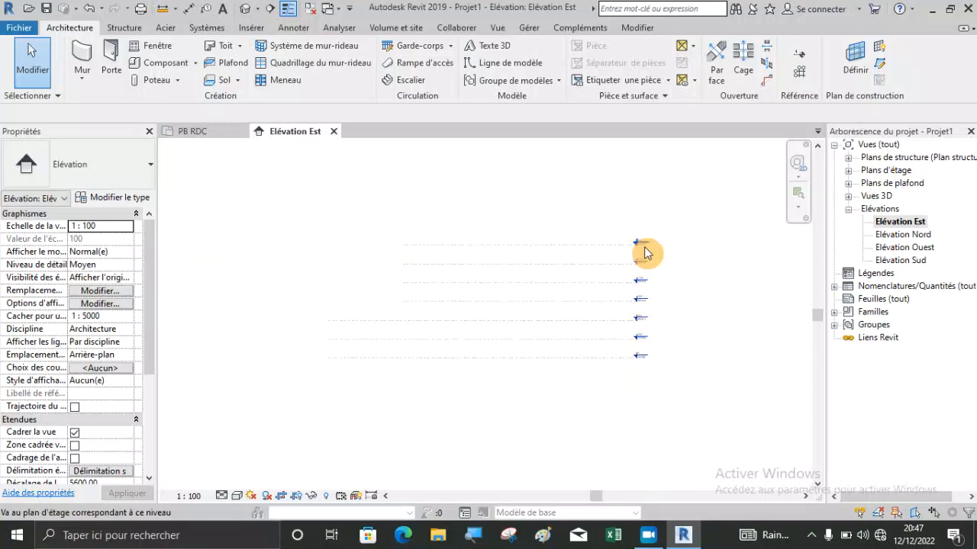
scroll(465, 276, "up", 3)
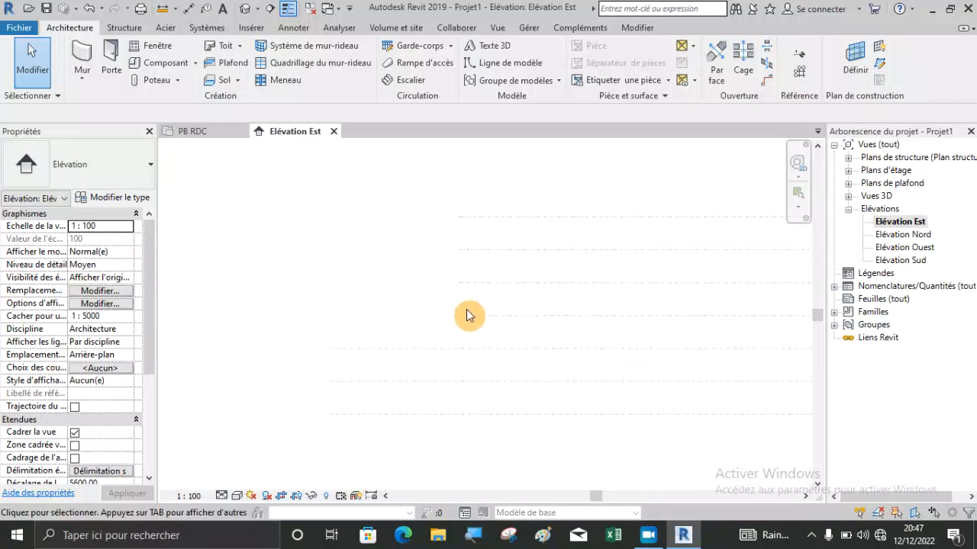
left_click(449, 315)
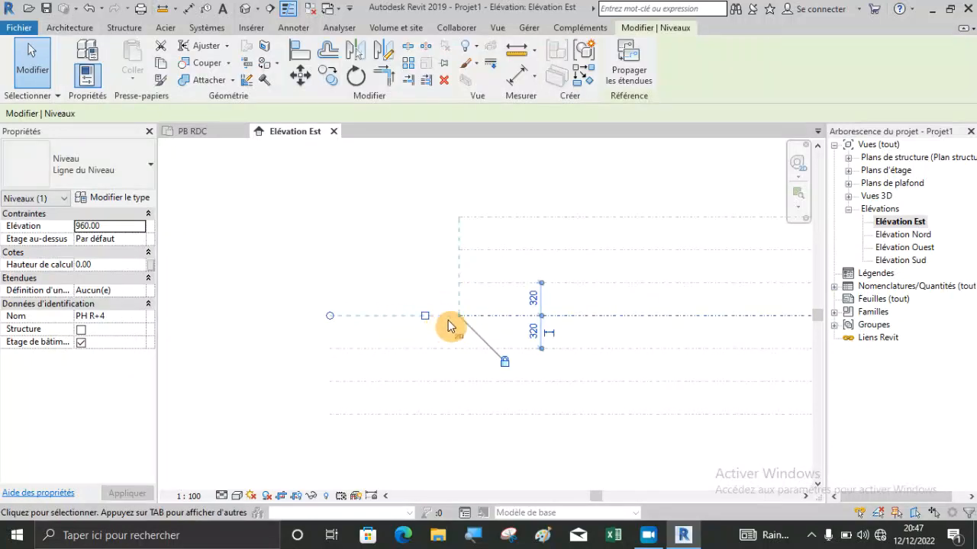
left_click_drag(459, 319, 330, 315)
left_click(298, 286)
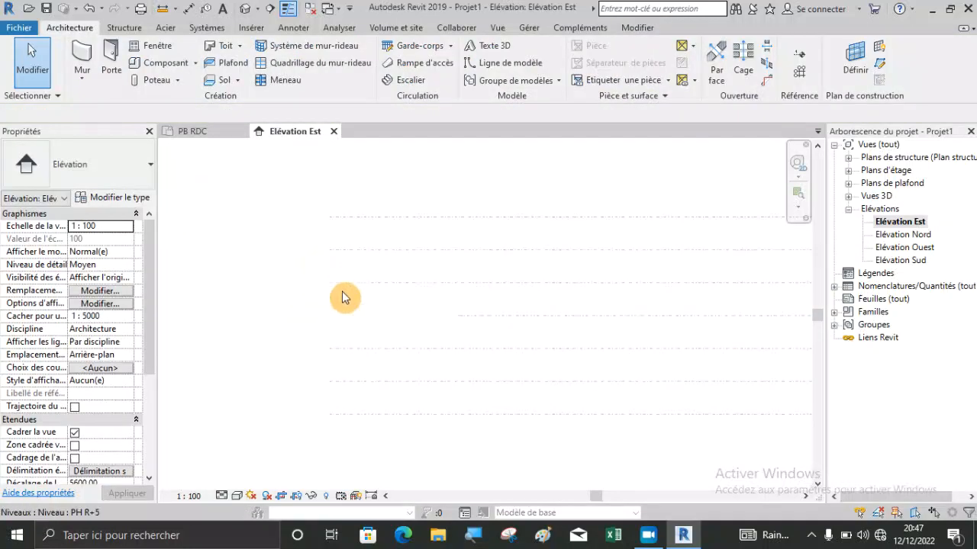
Try to extend the left end of the PH R+4 line to align with the other levels.
left_click(461, 320)
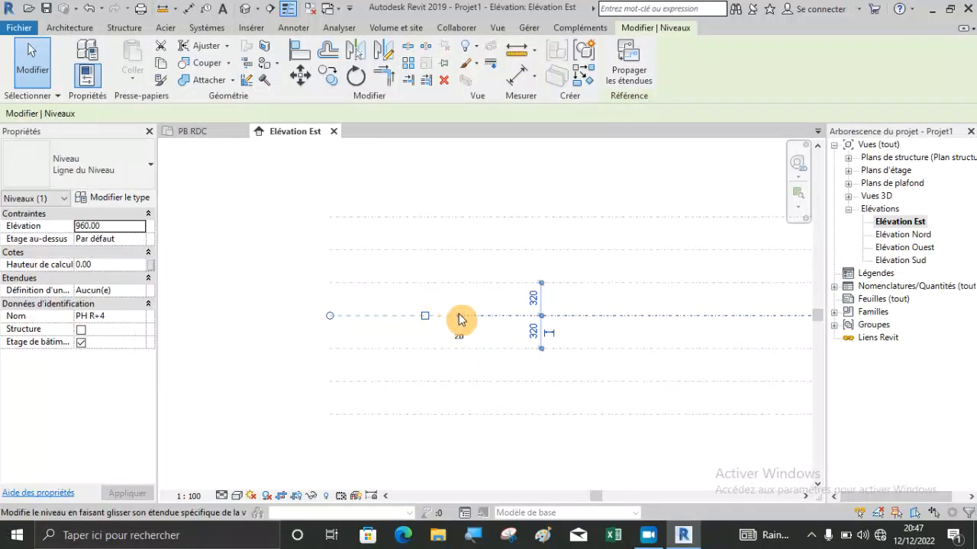
left_click_drag(335, 316, 331, 315)
left_click(292, 311)
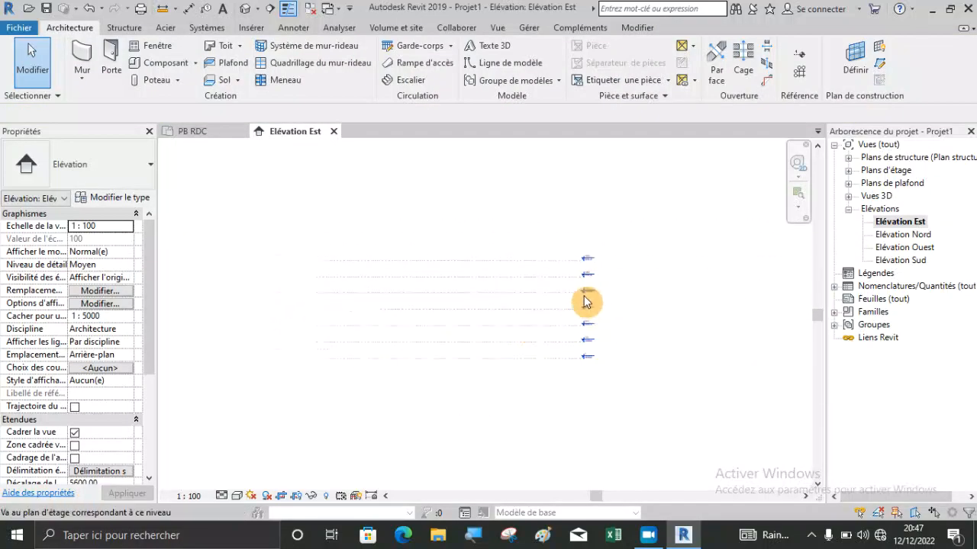
Display the level head at the left end of the PH R+7 line as well.
scroll(580, 290, "up", 4)
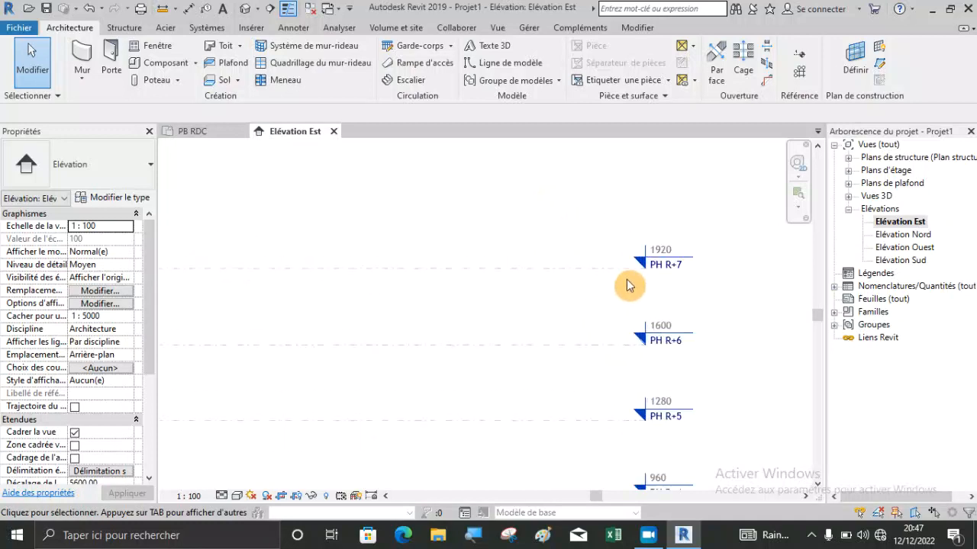
scroll(711, 357, "down", 3)
scroll(673, 313, "up", 4)
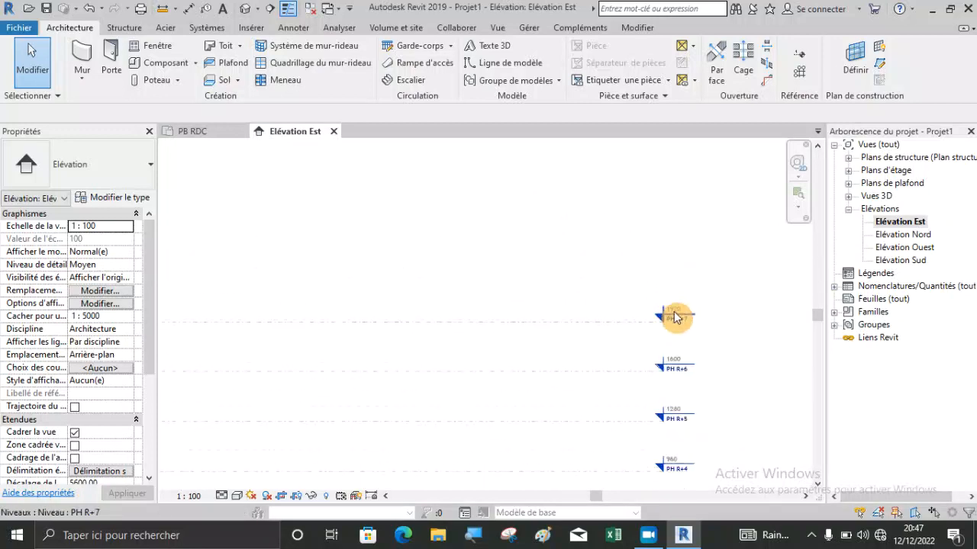
scroll(626, 307, "down", 2)
scroll(654, 349, "down", 2)
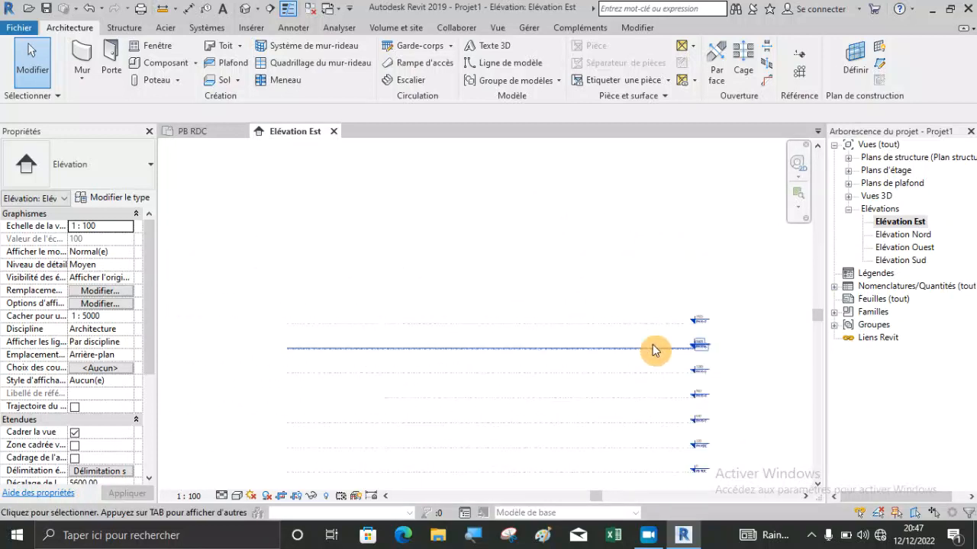
scroll(298, 327, "up", 2)
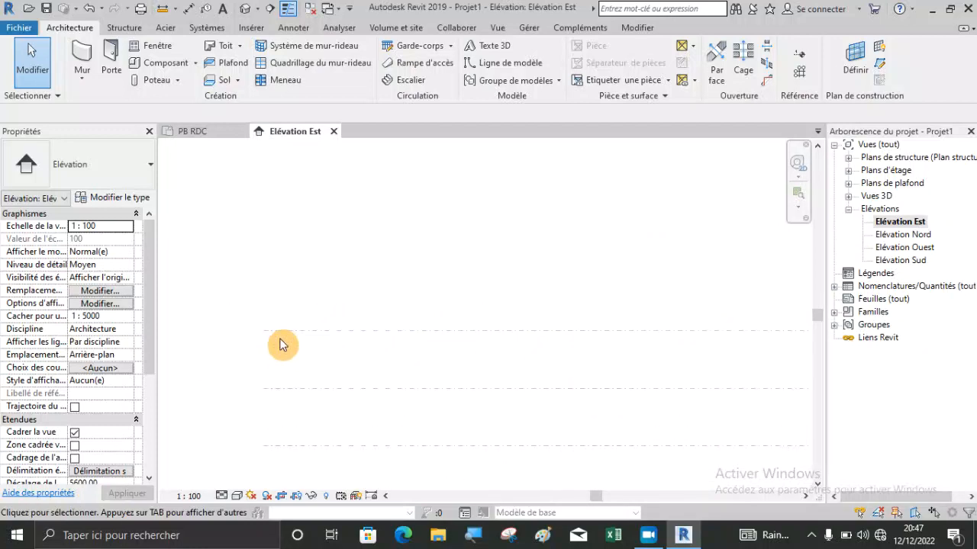
left_click(286, 334)
scroll(190, 334, "up", 2)
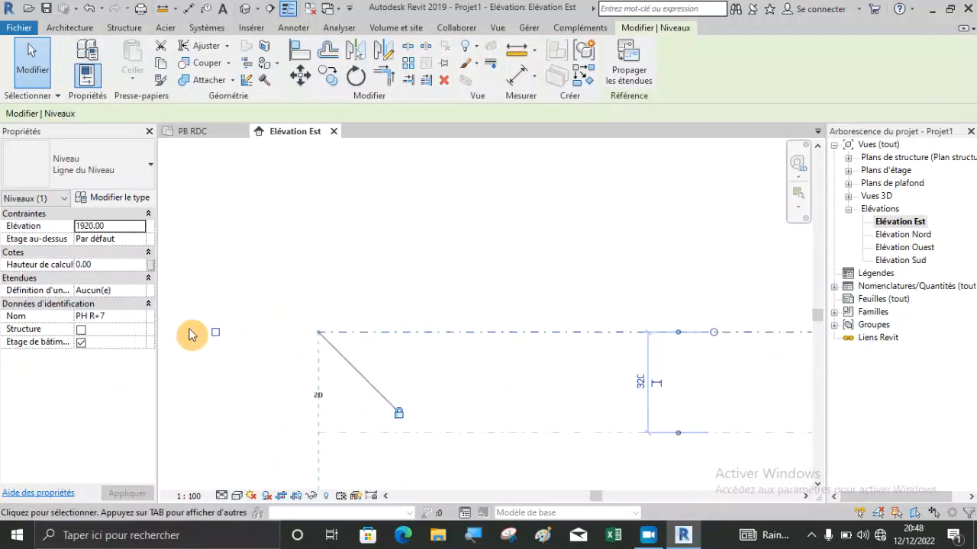
scroll(191, 334, "up", 2)
scroll(389, 328, "down", 3)
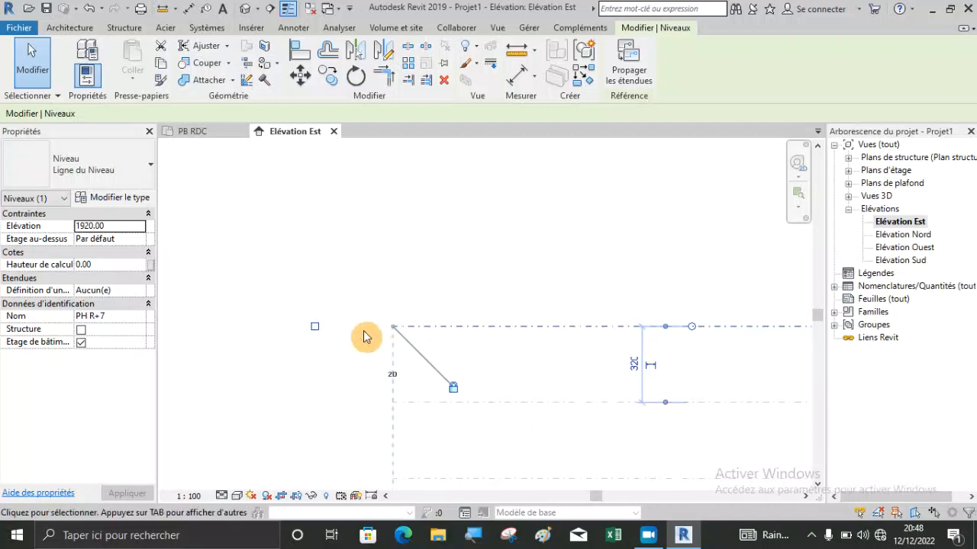
scroll(336, 318, "down", 2)
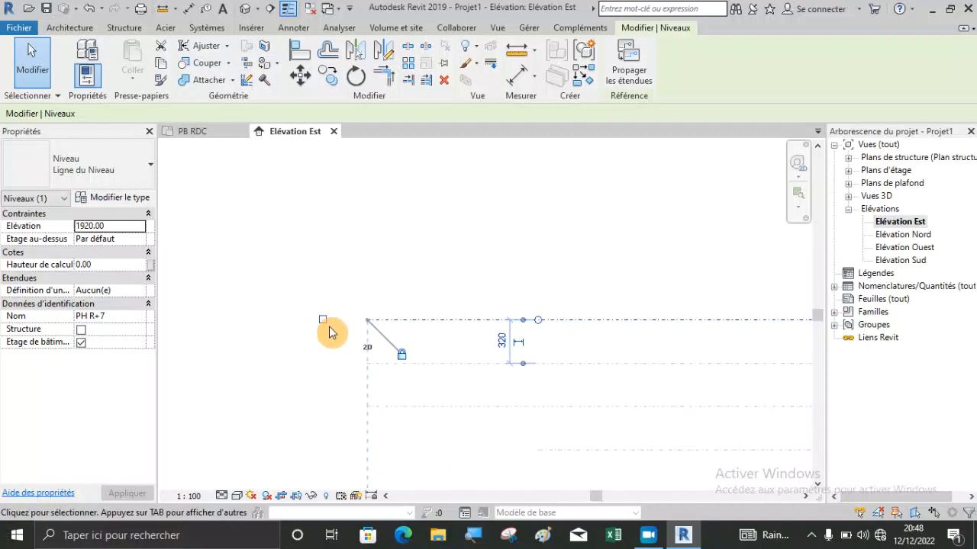
scroll(329, 327, "up", 3)
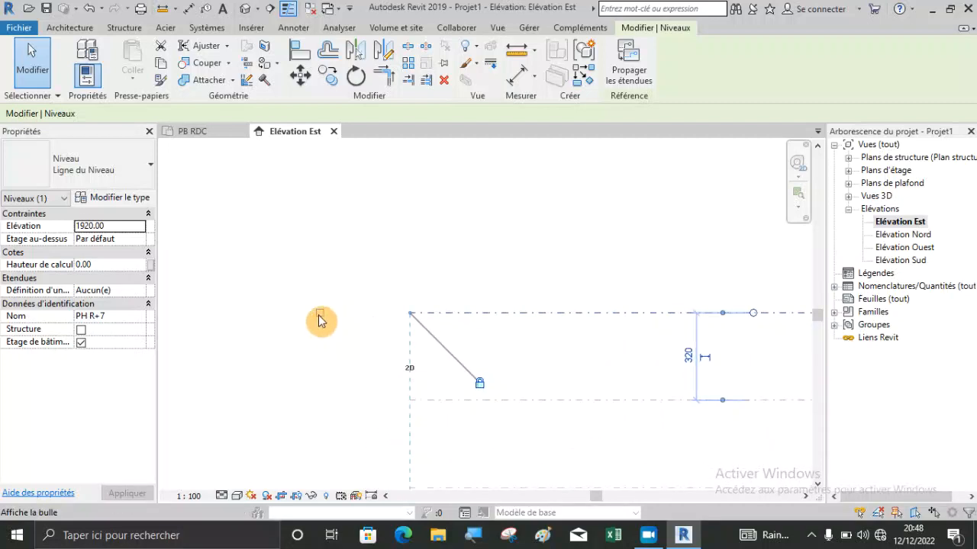
left_click(456, 272)
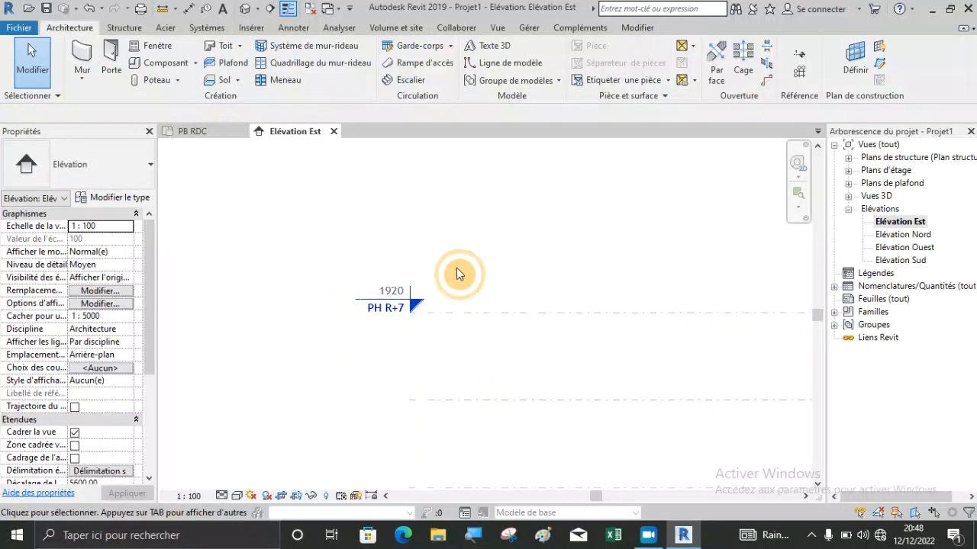
Examine the level heads at both ends of the level lines in the east elevation.
scroll(312, 285, "down", 1)
scroll(309, 287, "down", 1)
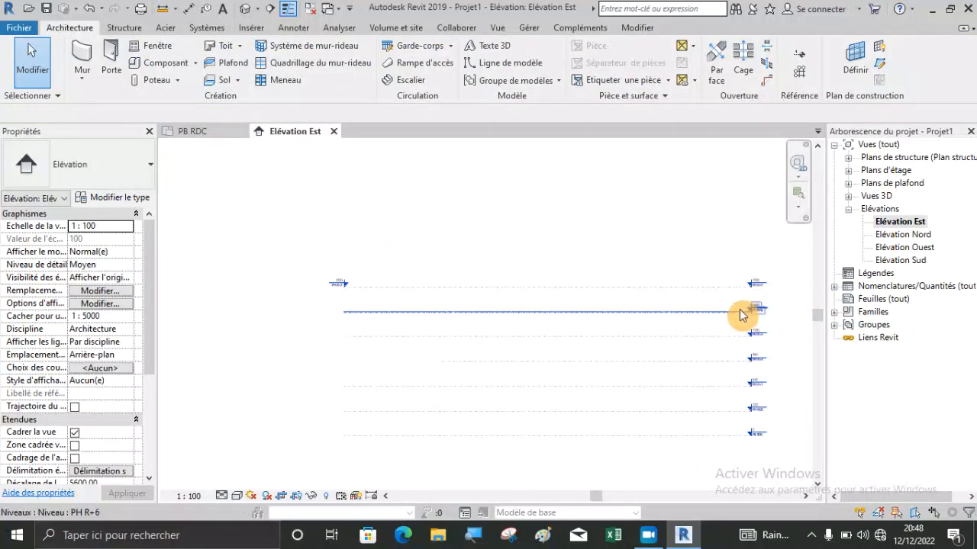
scroll(744, 289, "up", 3)
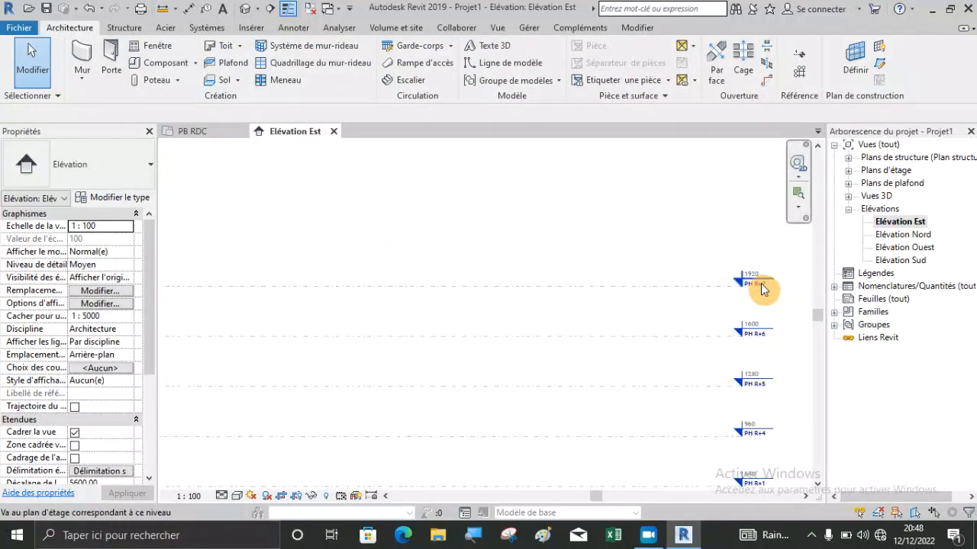
scroll(760, 289, "down", 2)
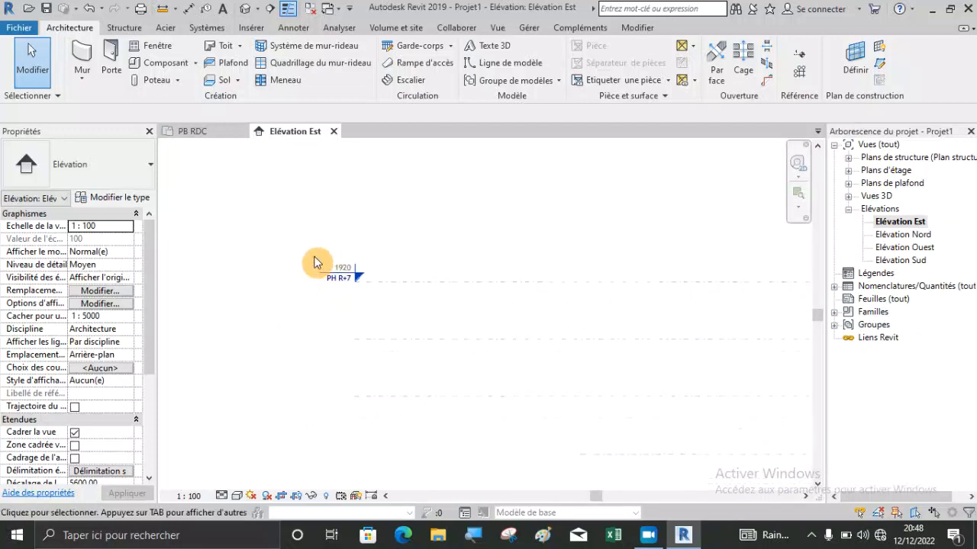
scroll(316, 262, "down", 3)
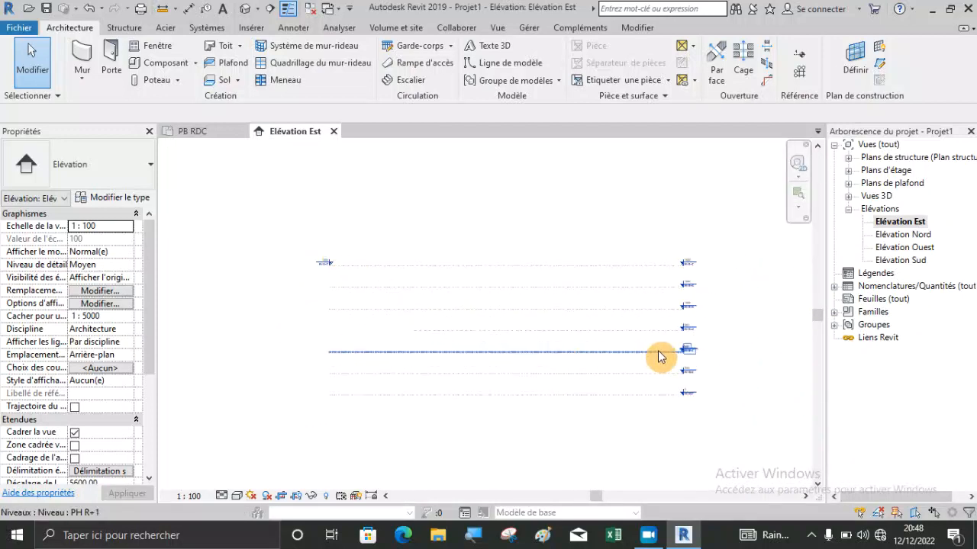
scroll(653, 354, "up", 2)
scroll(693, 345, "down", 2)
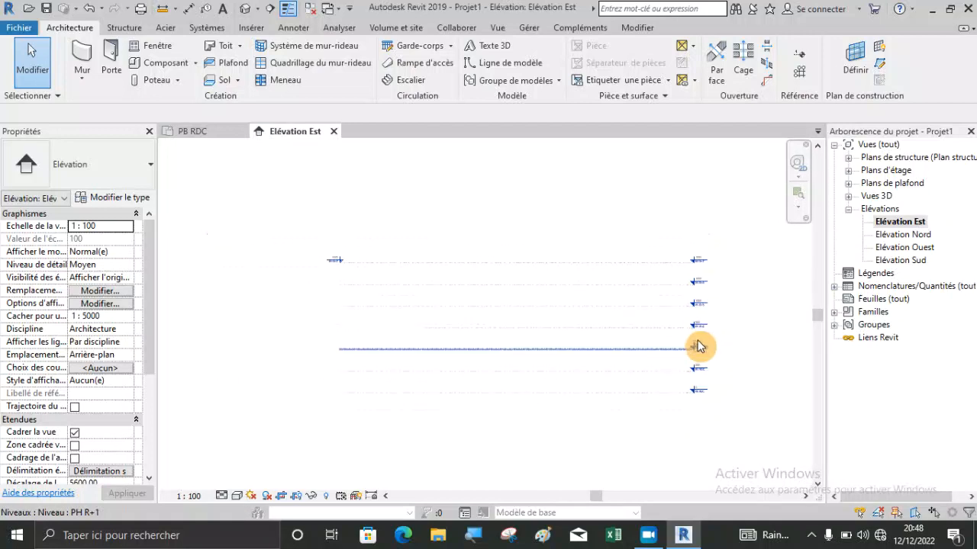
scroll(326, 262, "up", 5)
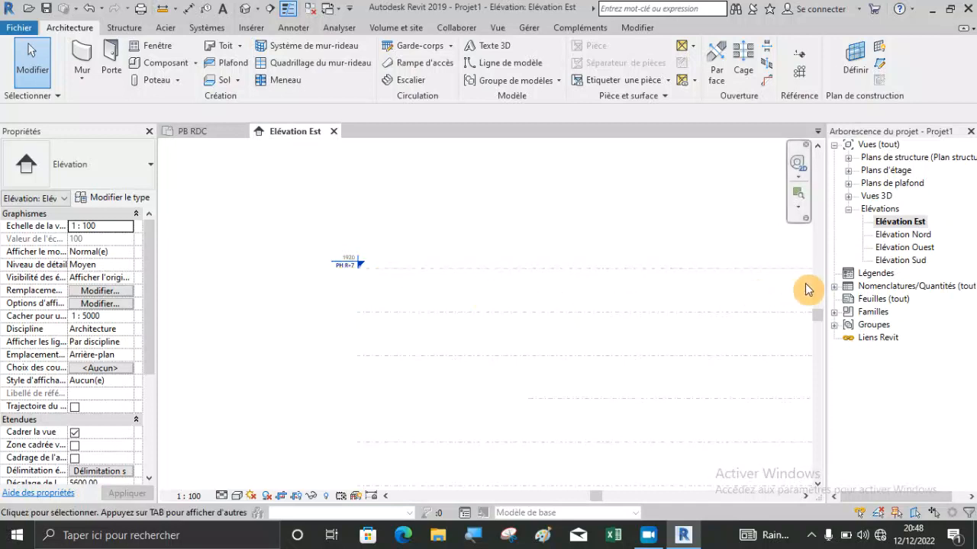
scroll(290, 251, "down", 2)
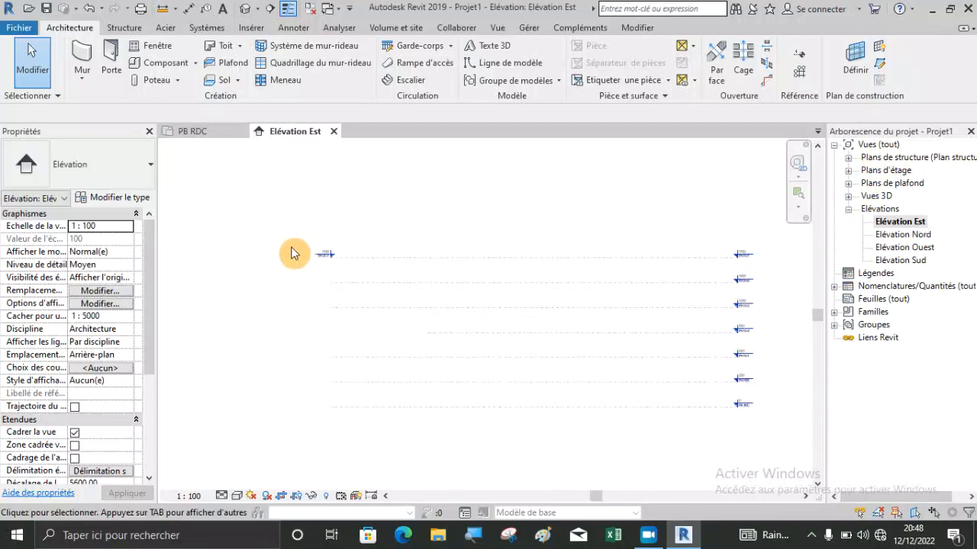
scroll(778, 373, "up", 2)
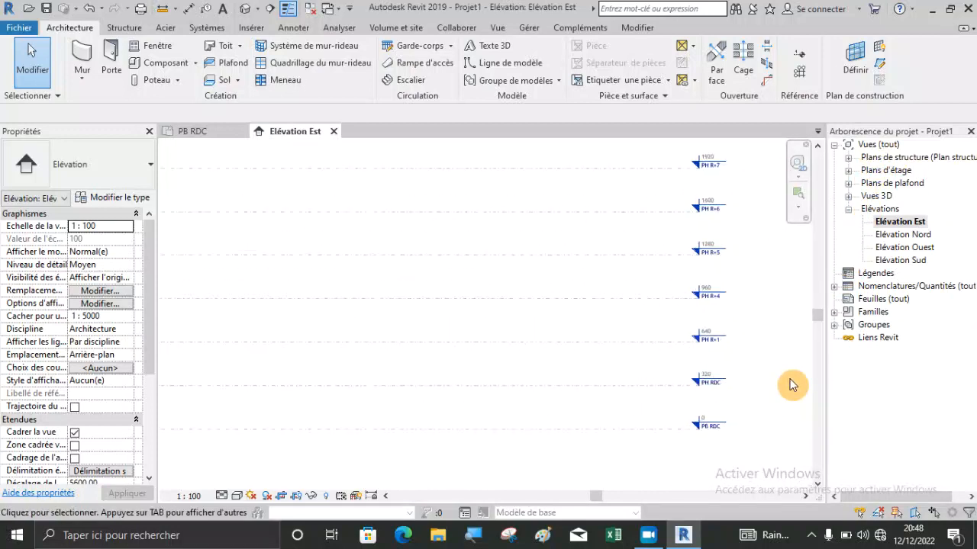
List the floor plan views (Plans d'étage) and compare them with the levels in the east elevation.
left_click(852, 181)
left_click(847, 171)
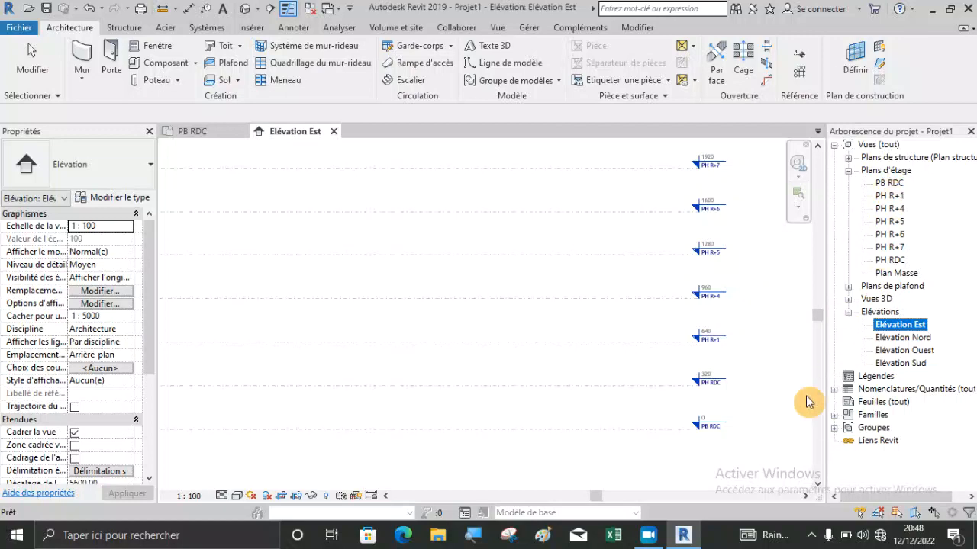
scroll(706, 386, "up", 3)
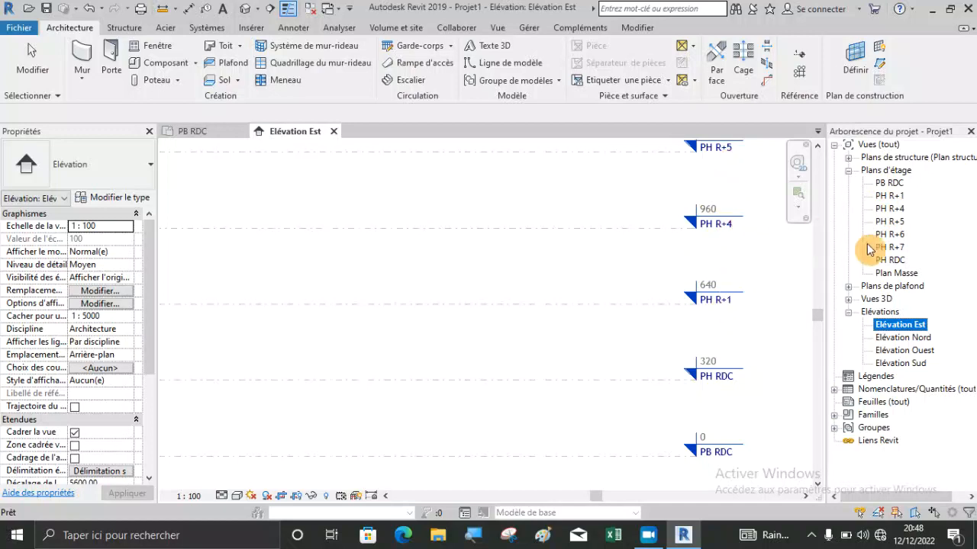
left_click(616, 271)
middle_click_drag(616, 271, 593, 336)
middle_click_drag(682, 207, 637, 351)
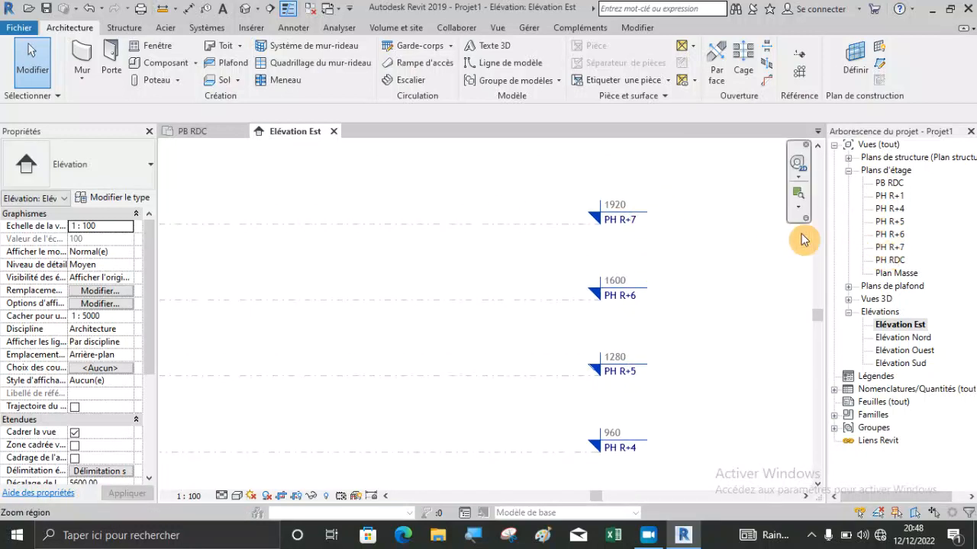
scroll(742, 210, "down", 3)
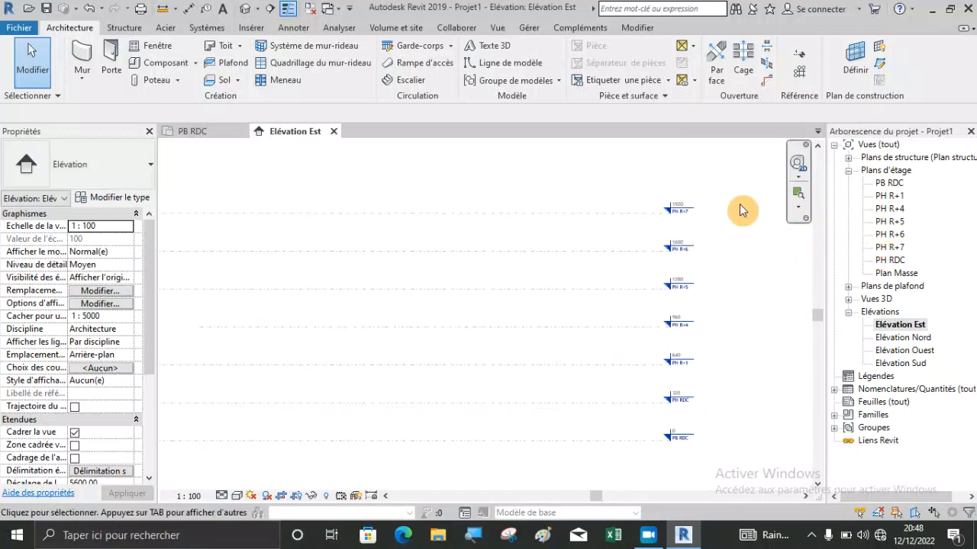
scroll(742, 210, "down", 2)
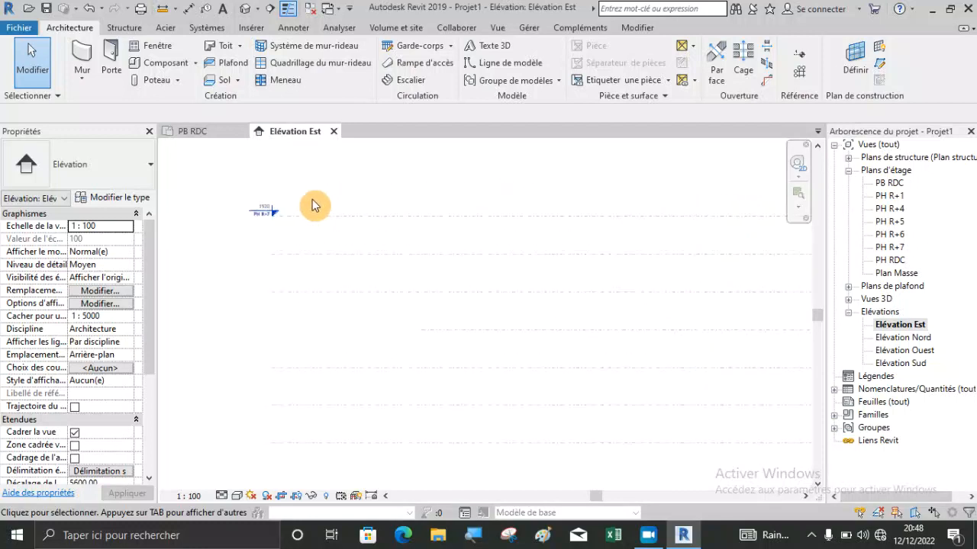
scroll(314, 218, "up", 3)
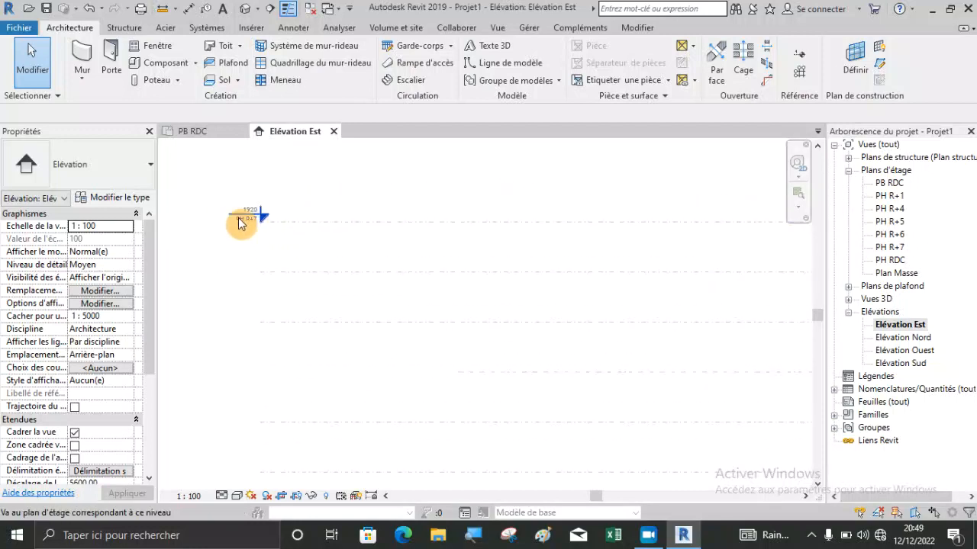
Hide the level head at the left end of the PH R+7 line.
scroll(240, 217, "up", 3)
scroll(320, 222, "down", 2)
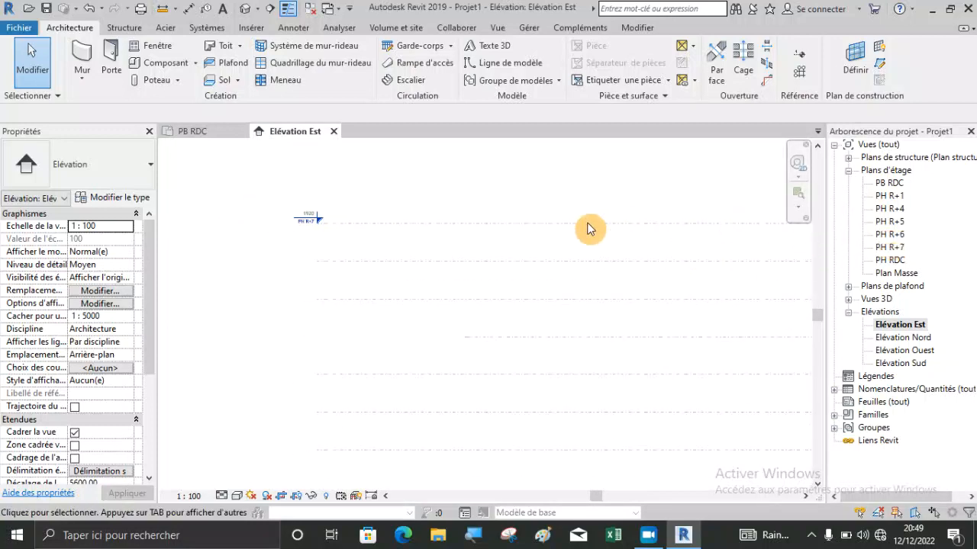
scroll(316, 218, "up", 2)
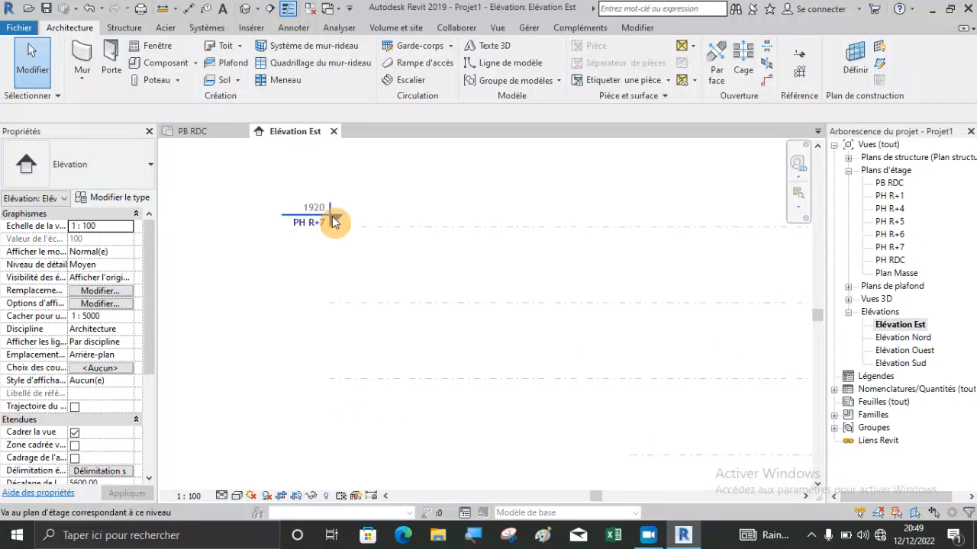
left_click(382, 227)
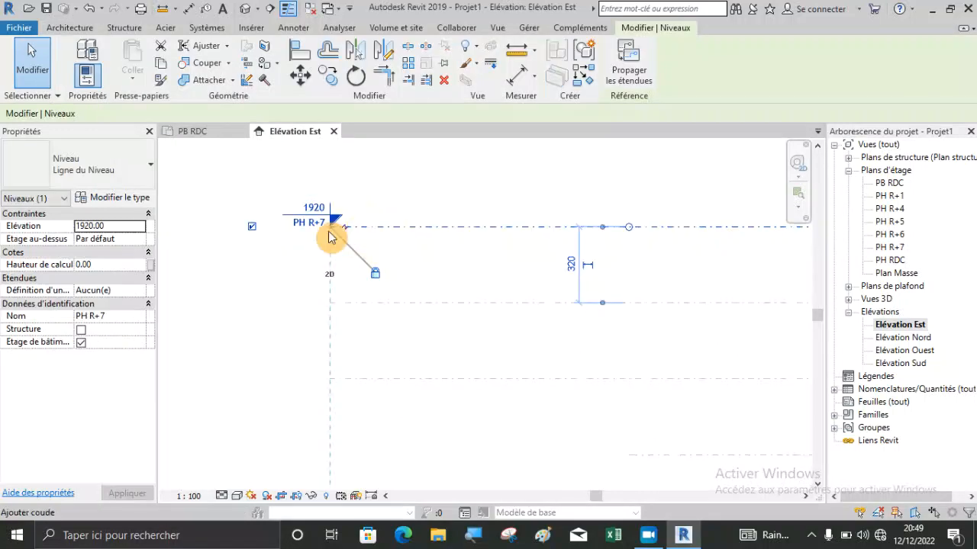
left_click(251, 227)
left_click(346, 205)
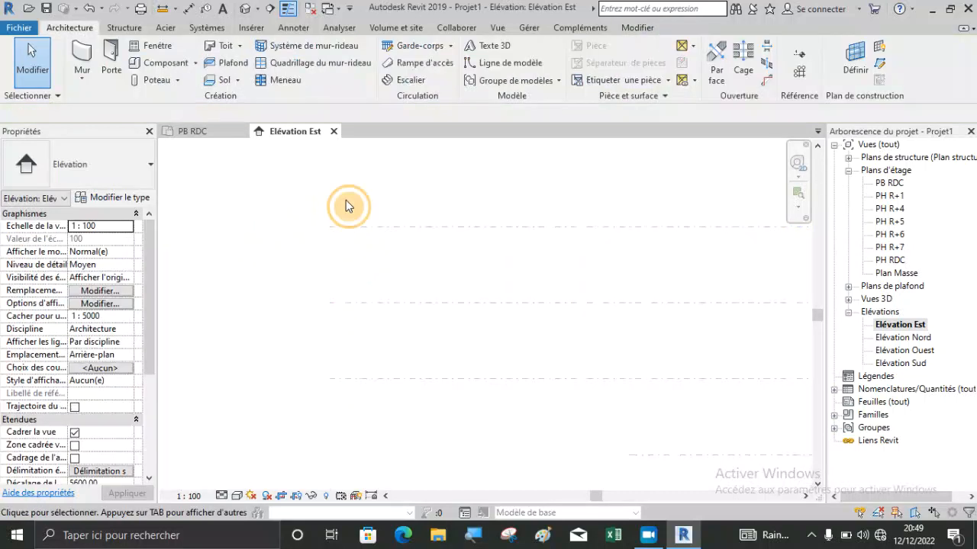
Delete the four upper levels, PH R+4 to PH R+7, together with their associated views.
scroll(344, 200, "down", 3)
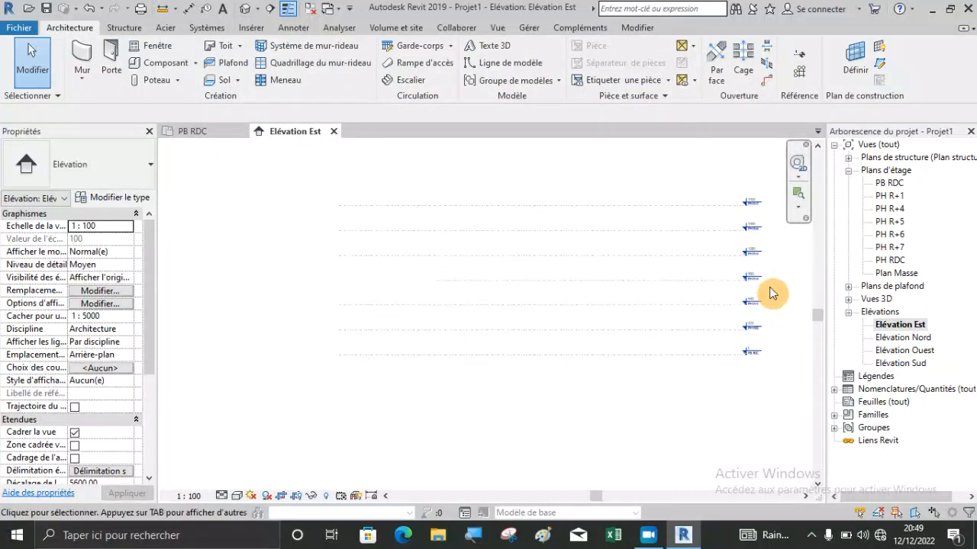
left_click_drag(760, 284, 662, 210)
key("Escape")
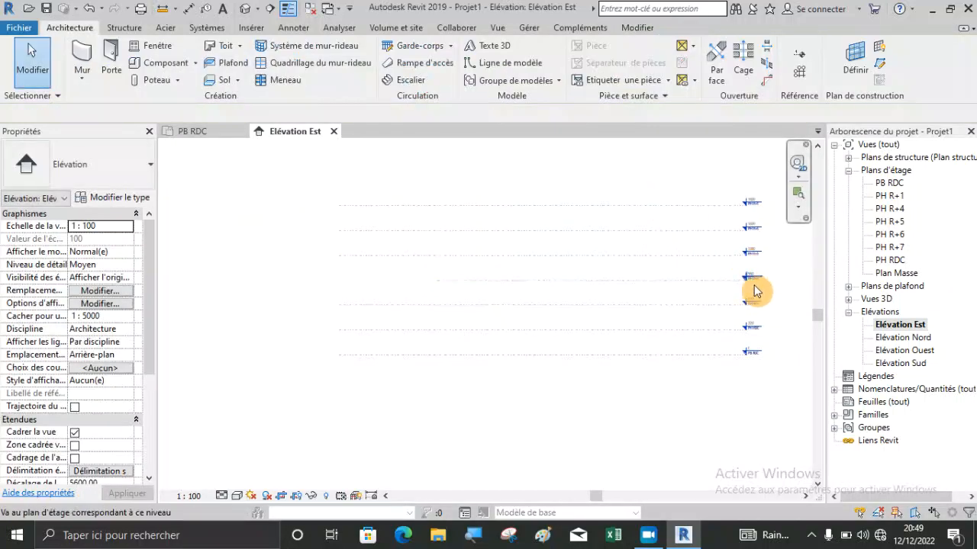
left_click_drag(723, 300, 588, 200)
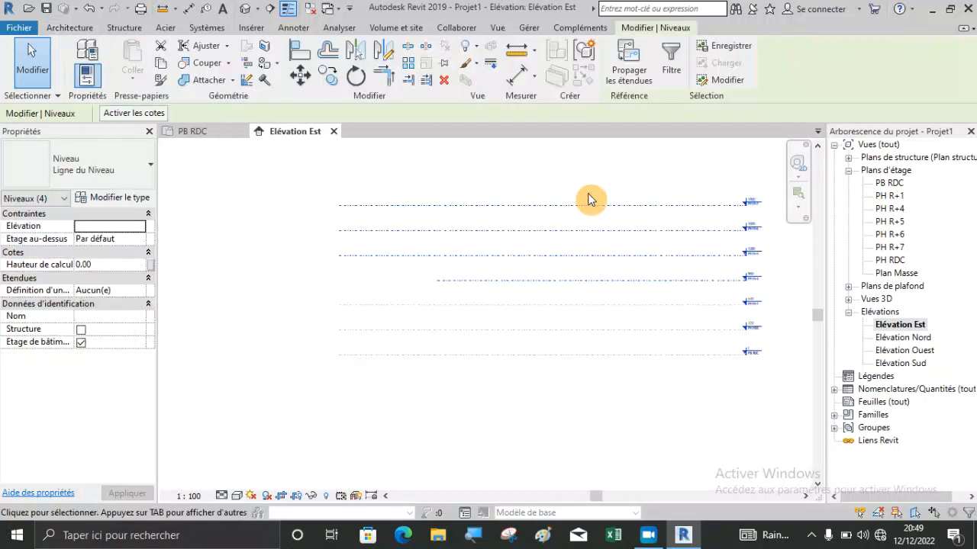
key("Delete")
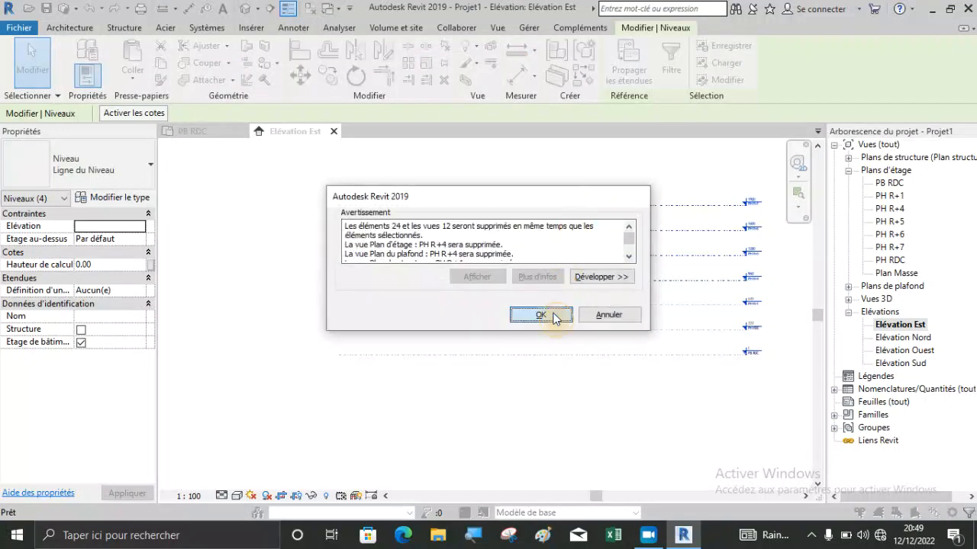
left_click(552, 316)
Copy the PH R+1 level vertically upward by 320 cm in the east elevation.
scroll(351, 324, "up", 2)
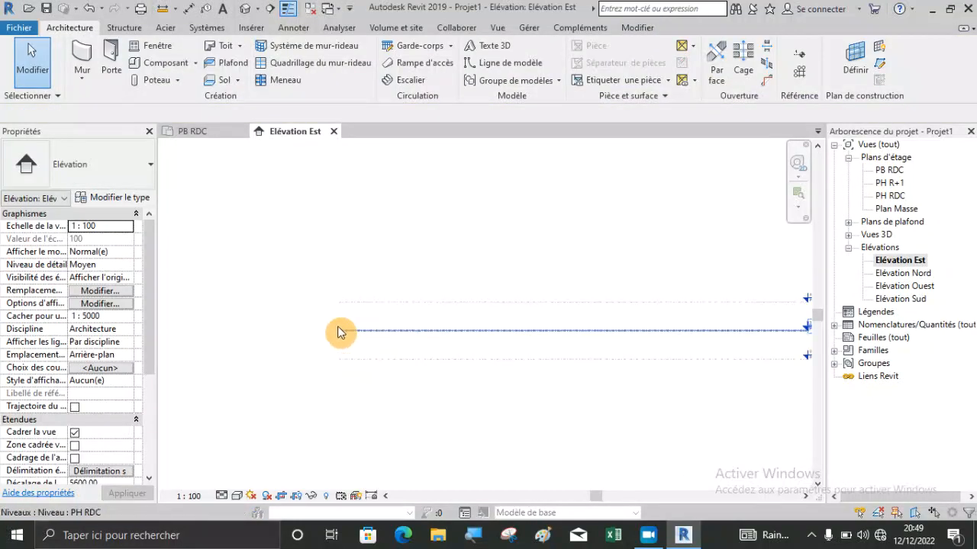
scroll(332, 320, "down", 1)
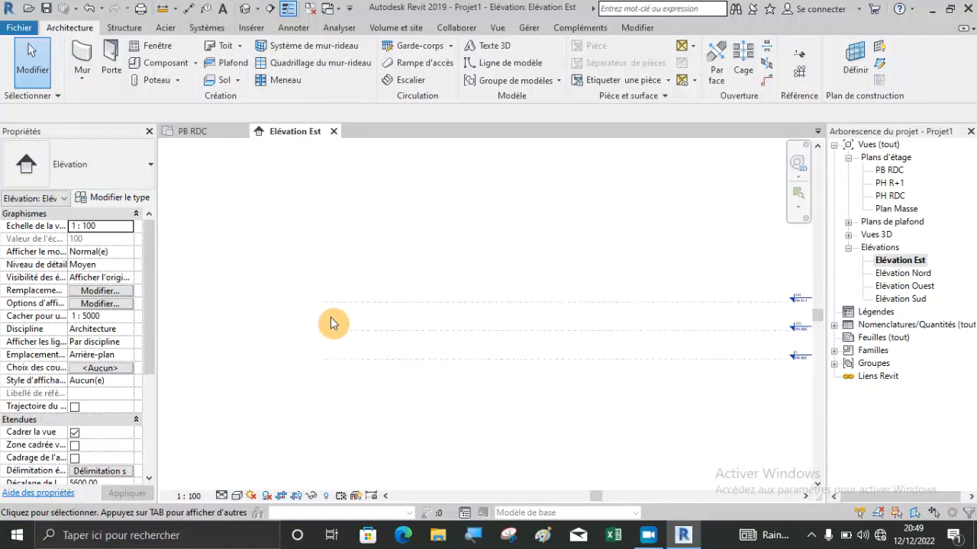
scroll(386, 273, "up", 2)
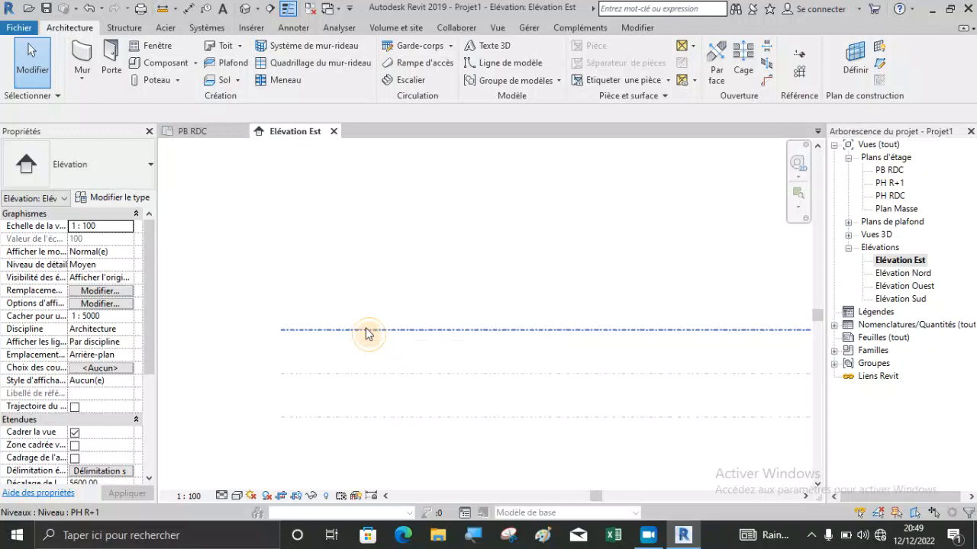
left_click(365, 330)
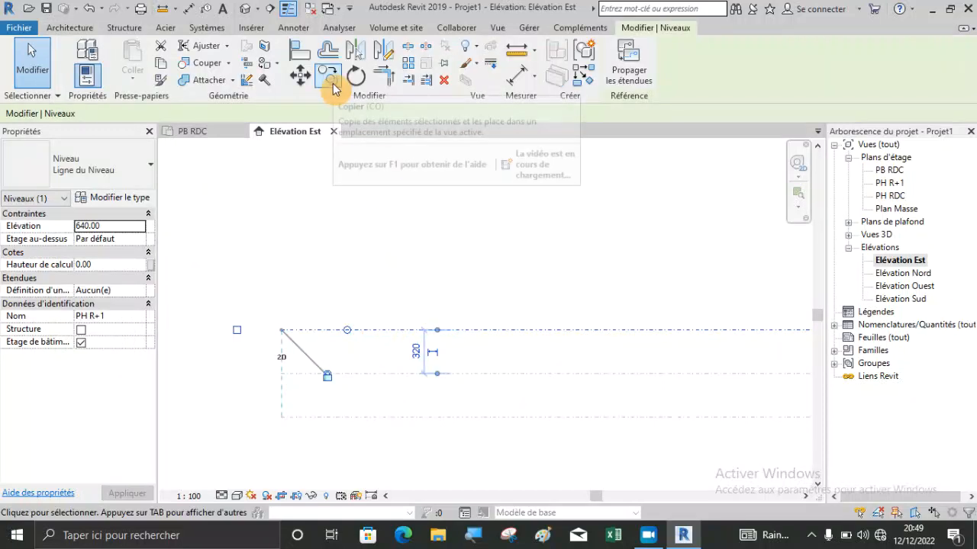
left_click(327, 78)
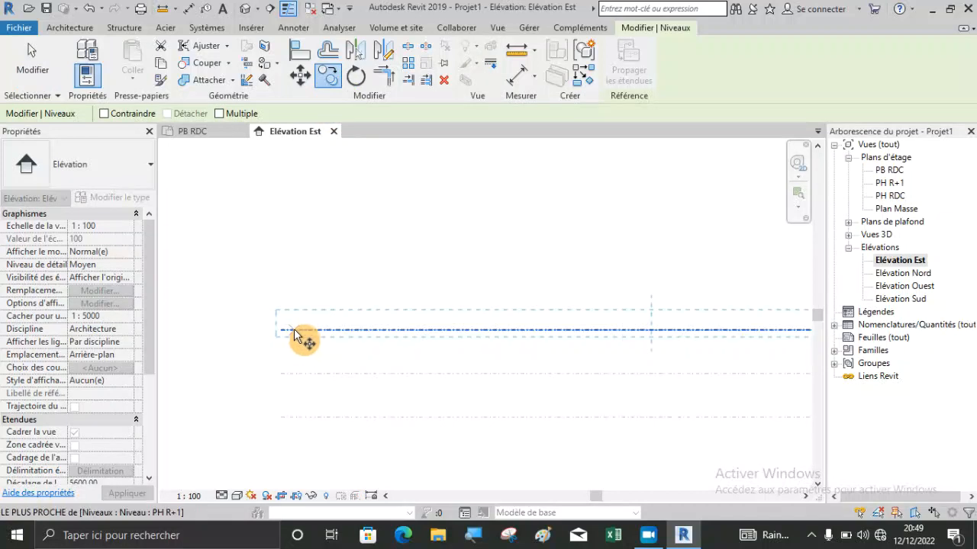
left_click(283, 330)
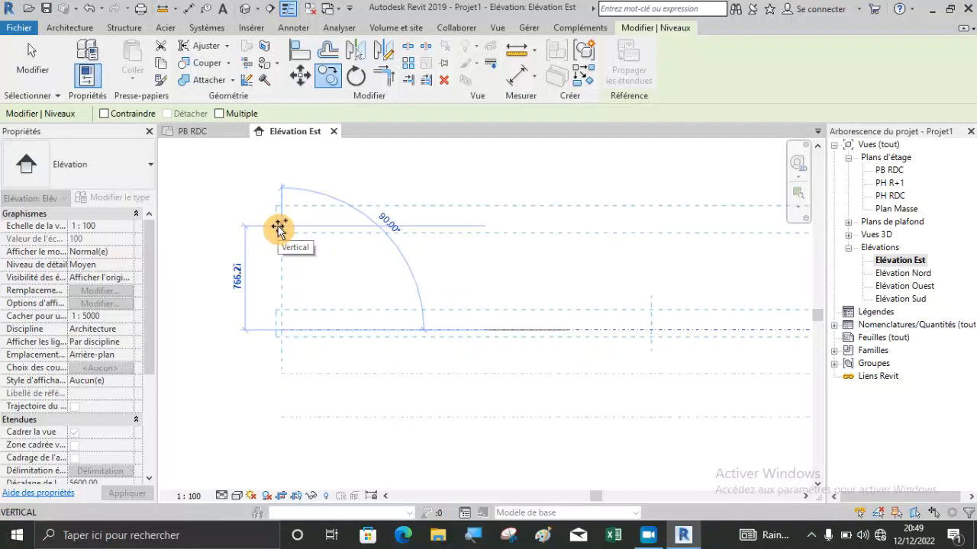
type("320")
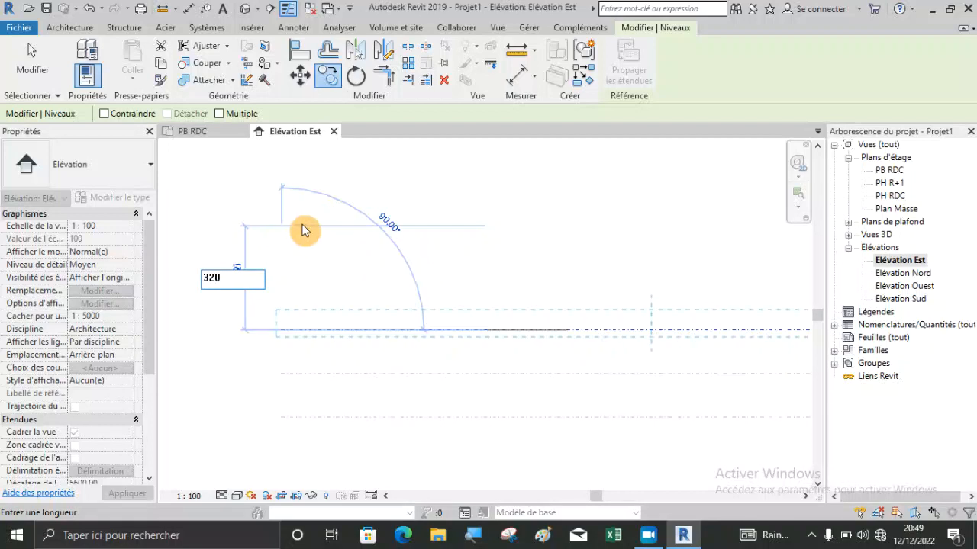
key("Return")
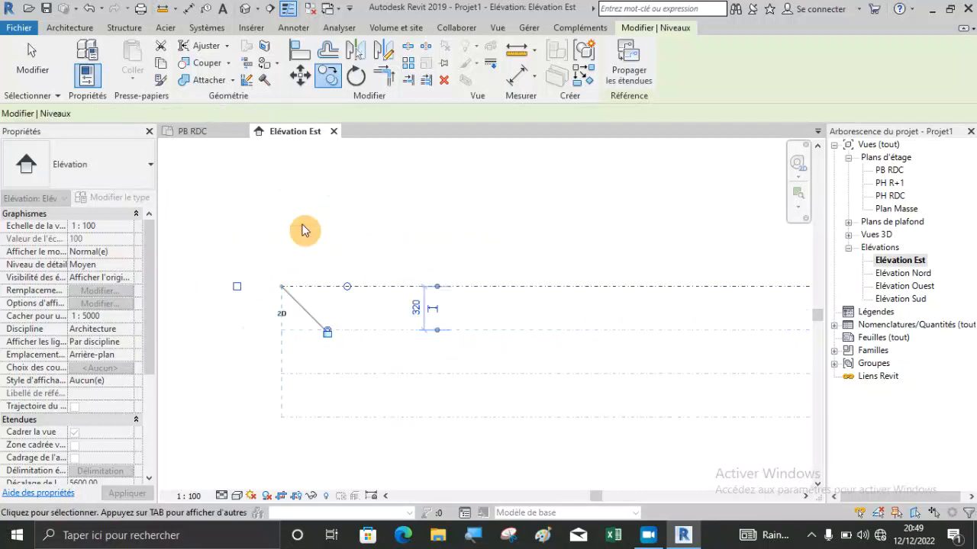
left_click(324, 227)
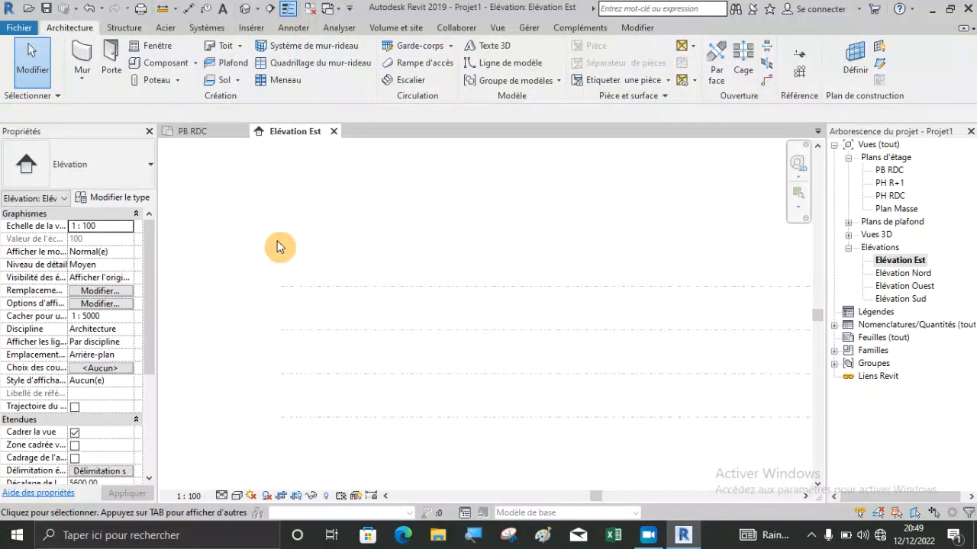
Examine the copied level's head and compare it with the other level heads and the floor plan views.
scroll(360, 279, "down", 2)
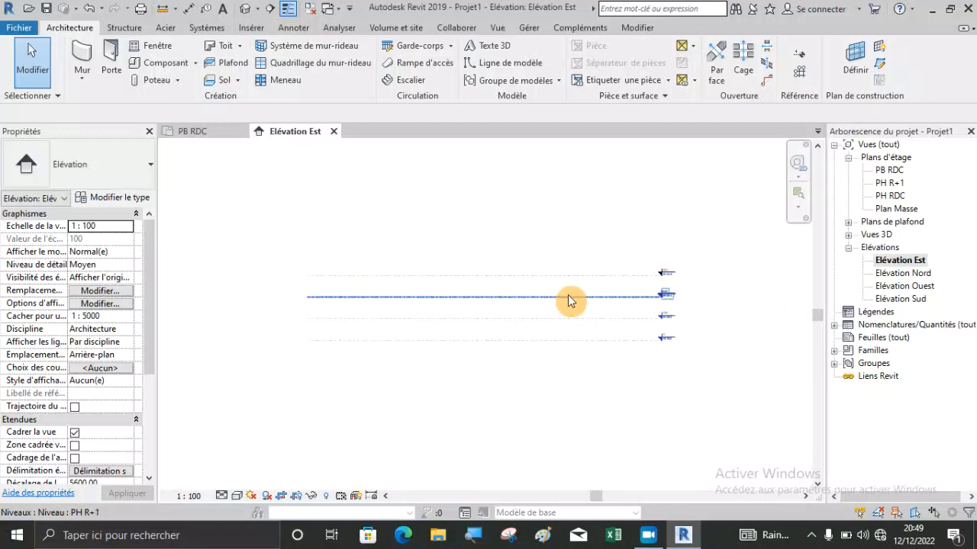
scroll(675, 277, "up", 5)
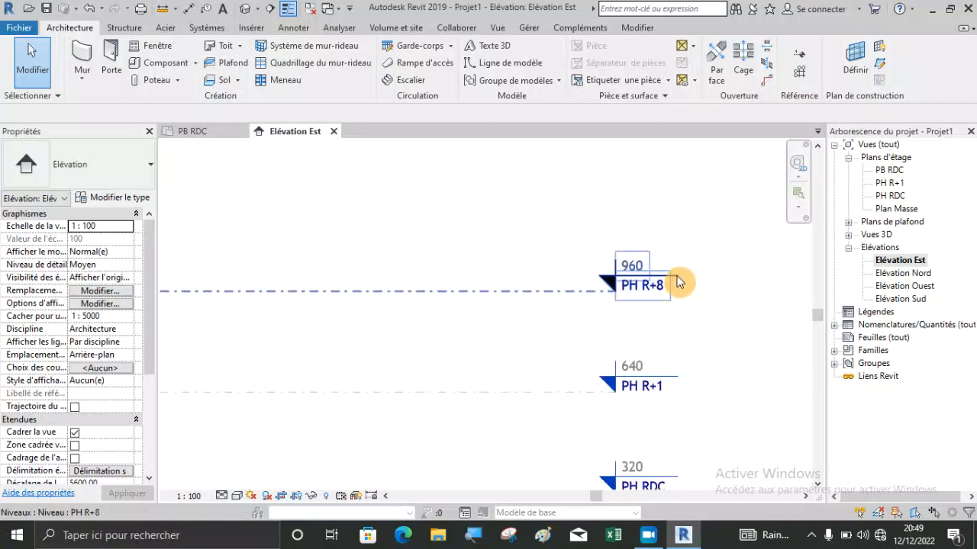
scroll(675, 284, "up", 1)
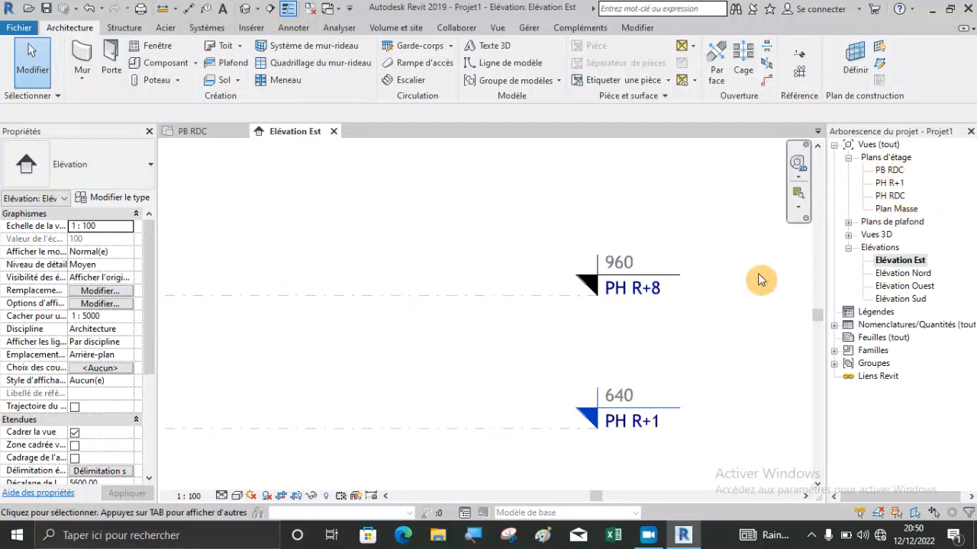
scroll(679, 309, "down", 4)
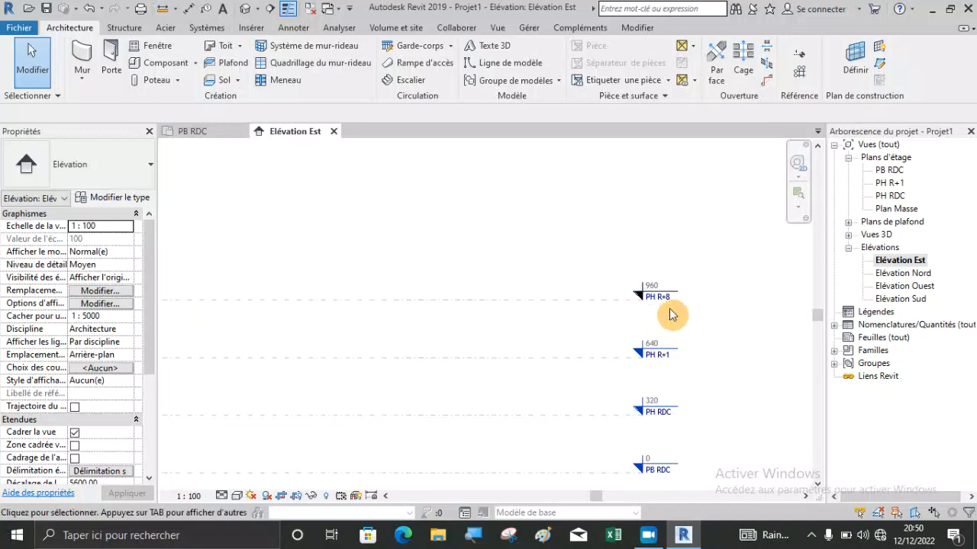
scroll(703, 296, "down", 2)
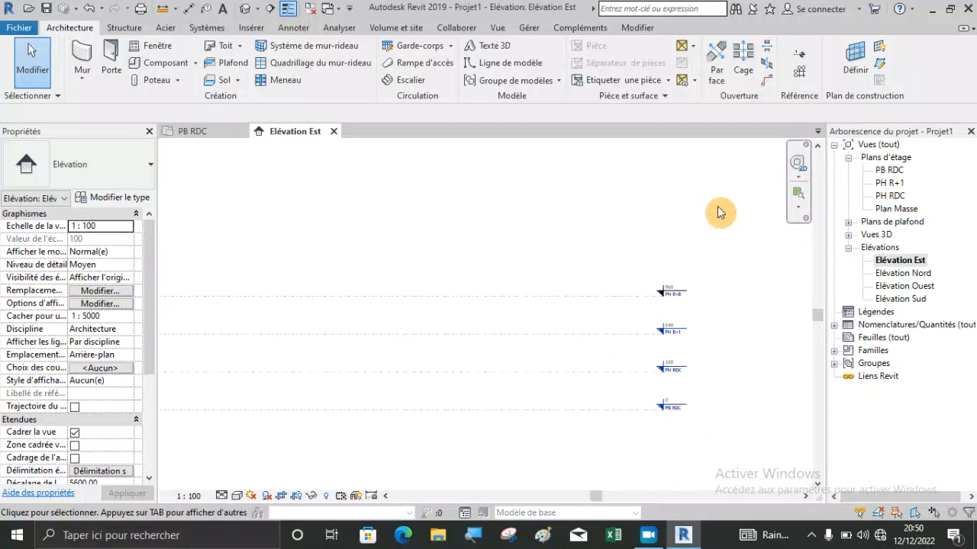
left_click(799, 55)
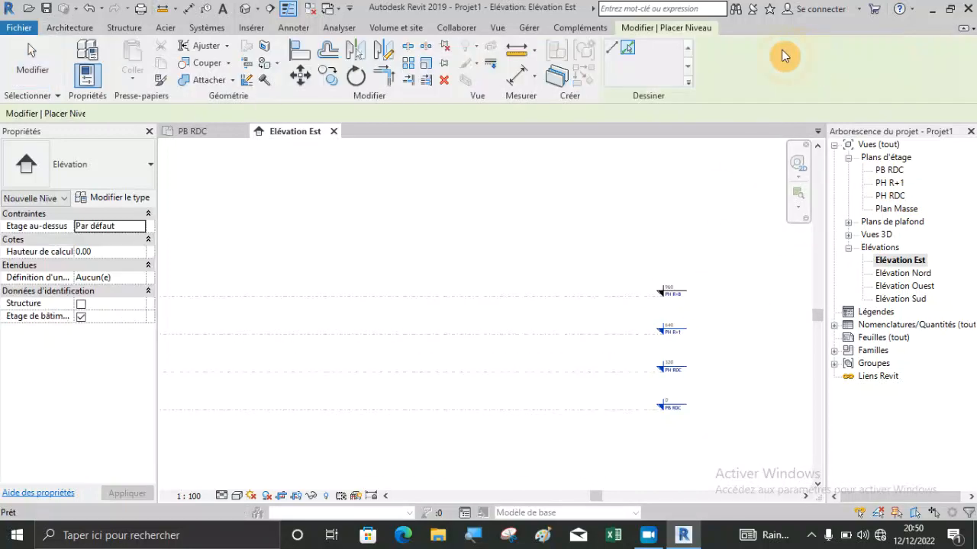
left_click(629, 49)
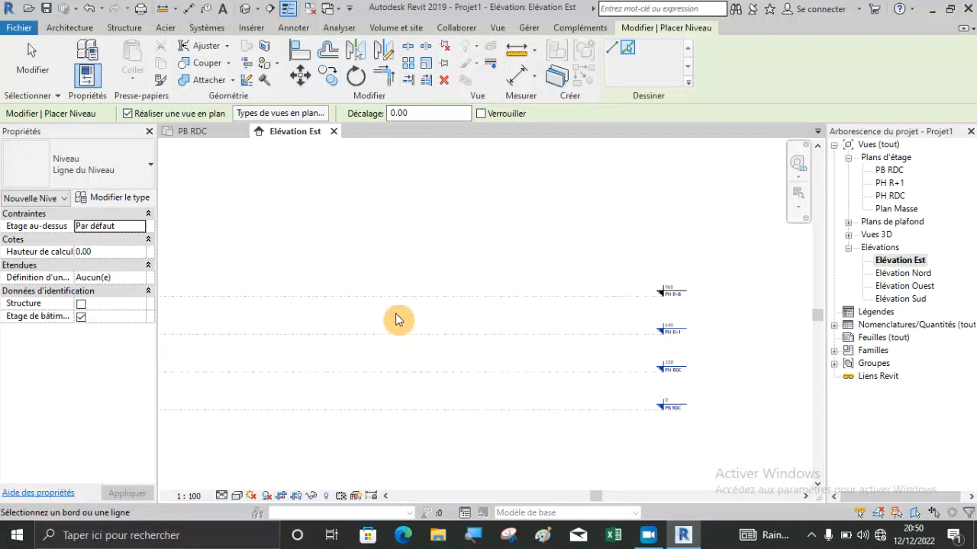
scroll(395, 340, "up", 2)
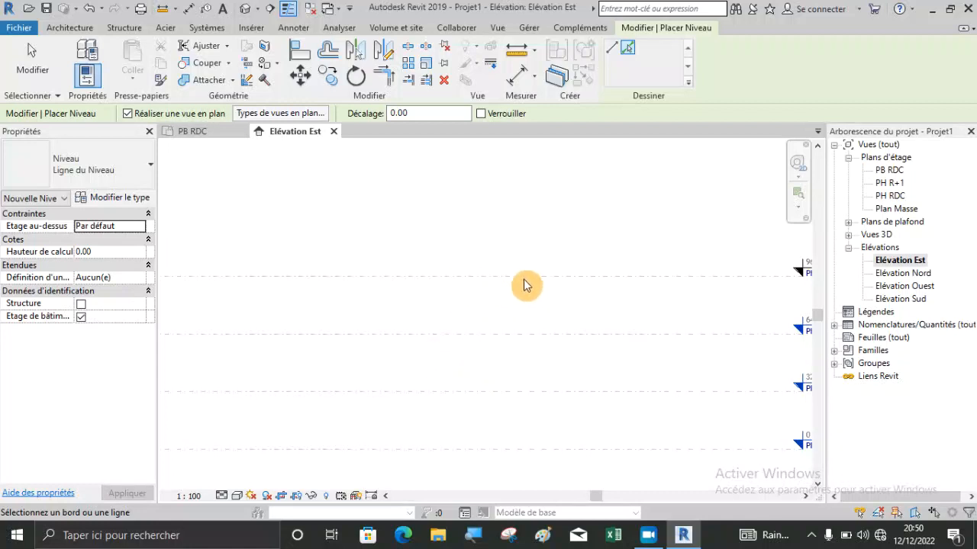
scroll(535, 294, "down", 1)
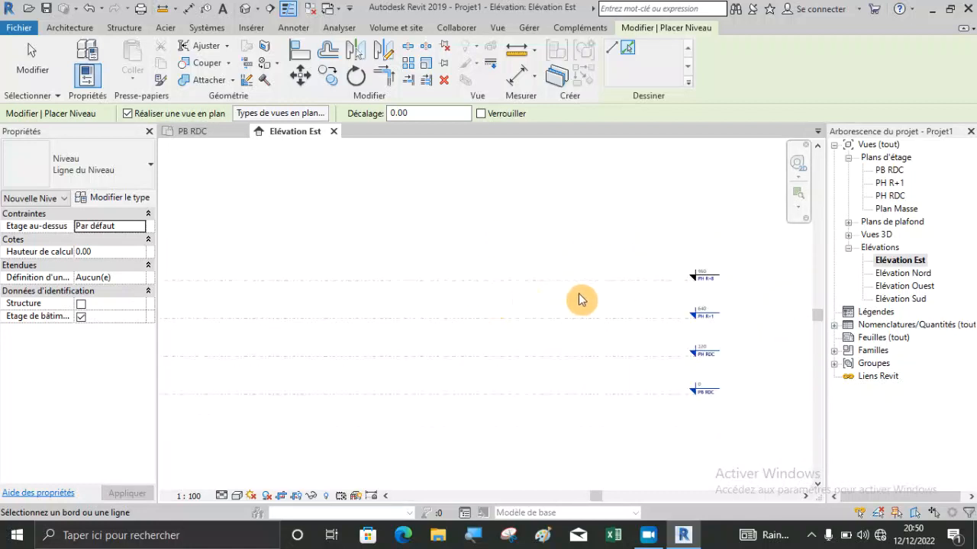
scroll(683, 293, "up", 2)
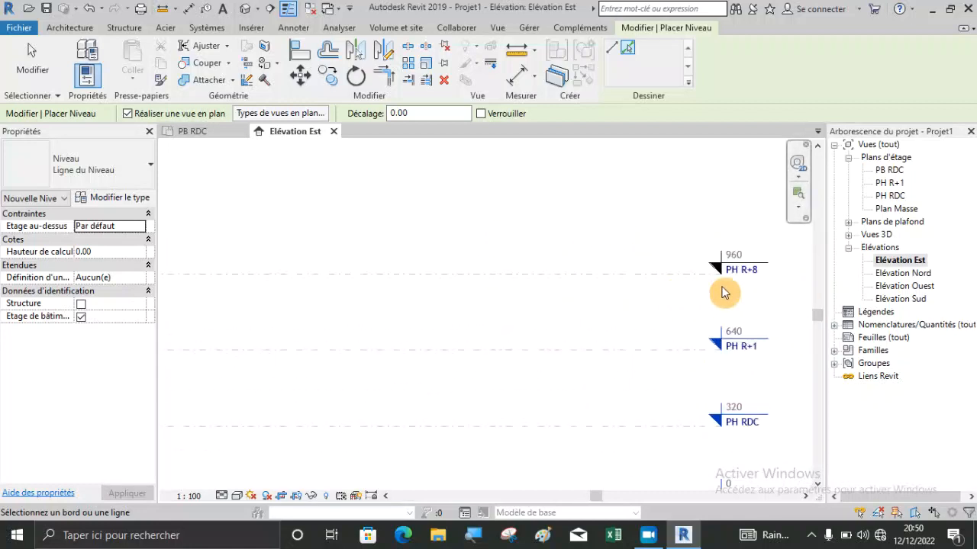
scroll(625, 264, "down", 1)
key("Escape")
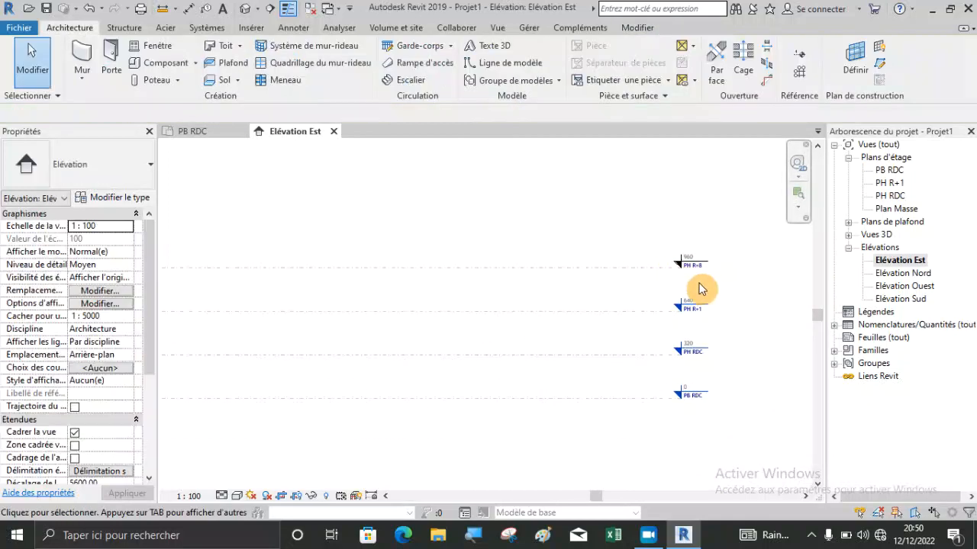
Delete the copied level above PH R+1.
scroll(638, 271, "up", 2)
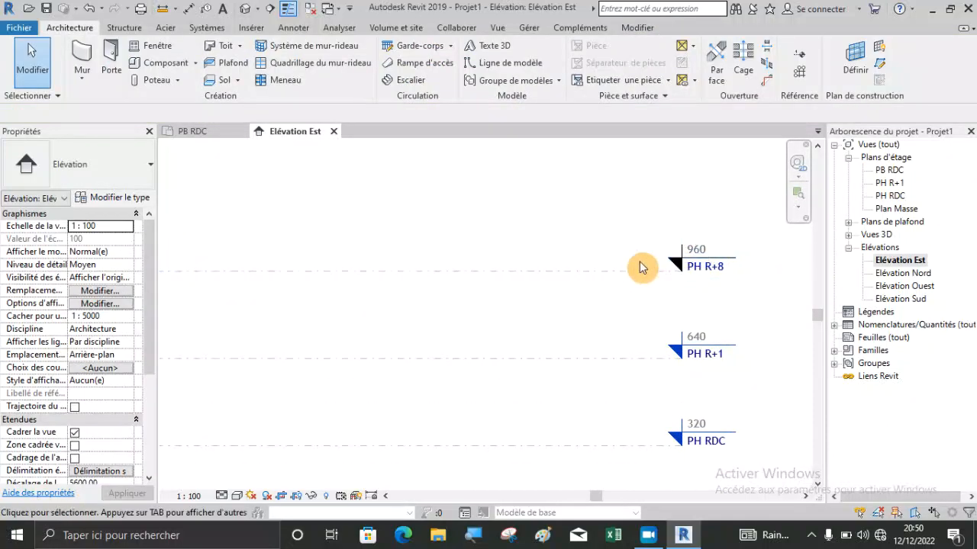
scroll(675, 264, "down", 1)
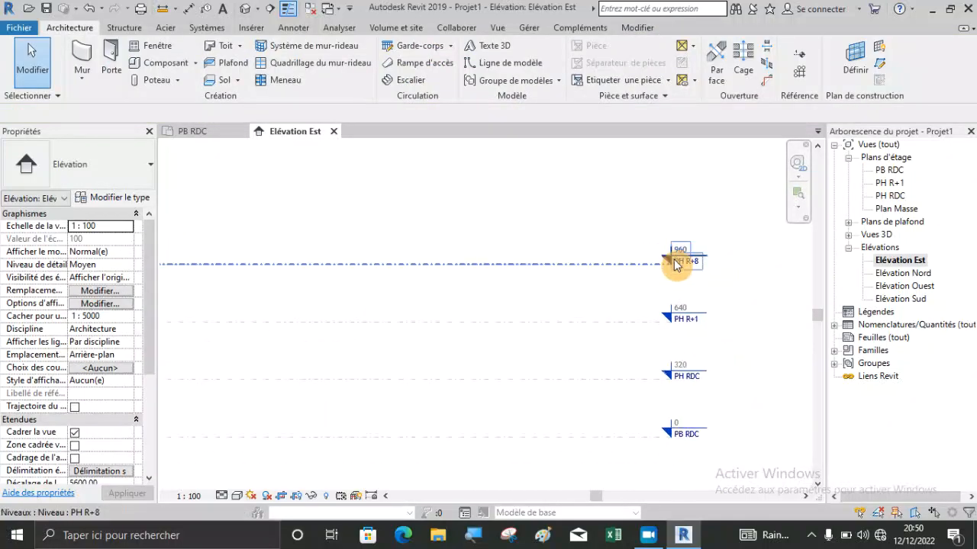
scroll(724, 268, "down", 2)
left_click(619, 263)
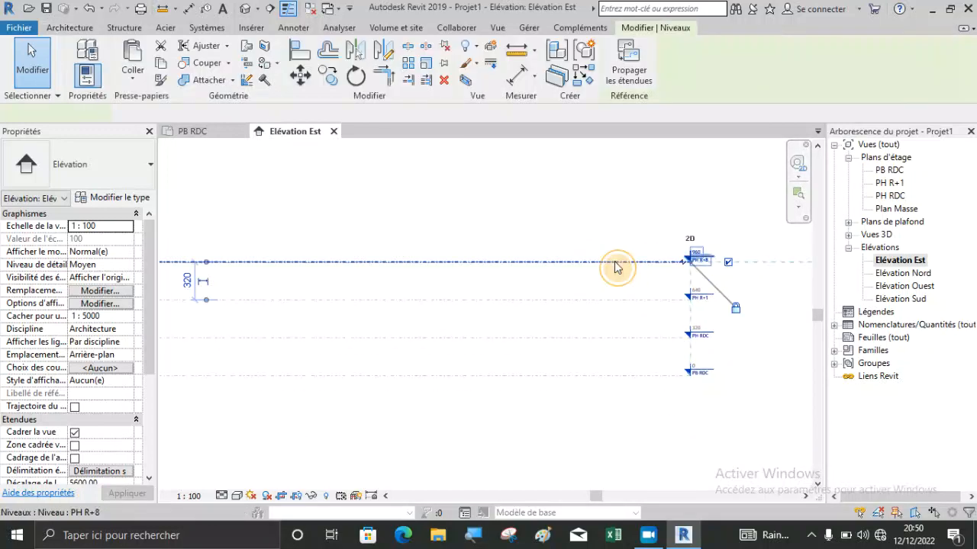
key("Delete")
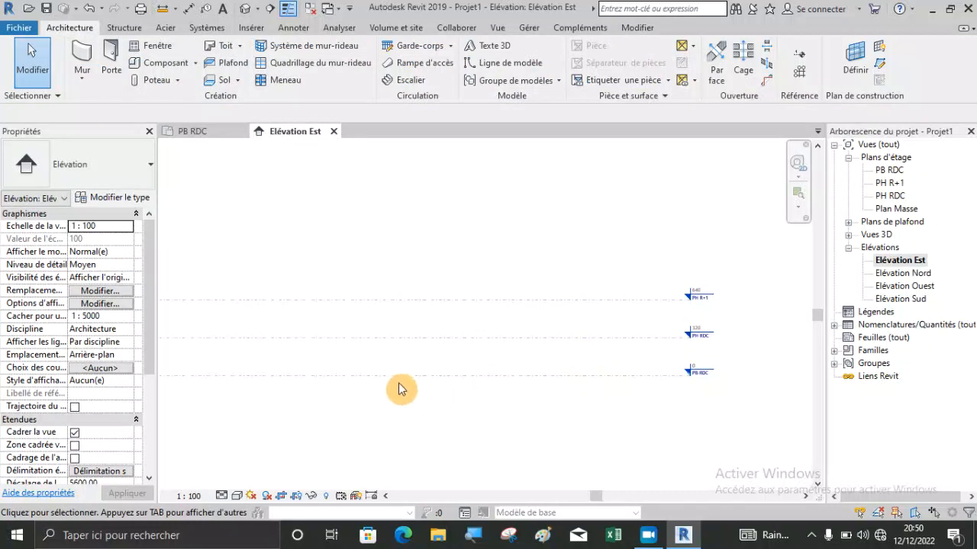
scroll(395, 385, "up", 2)
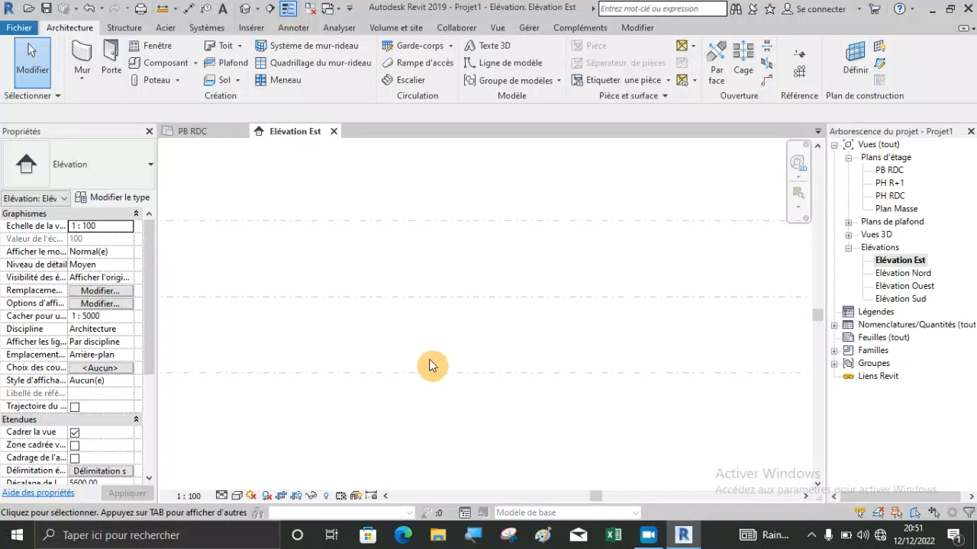
scroll(359, 347, "down", 1)
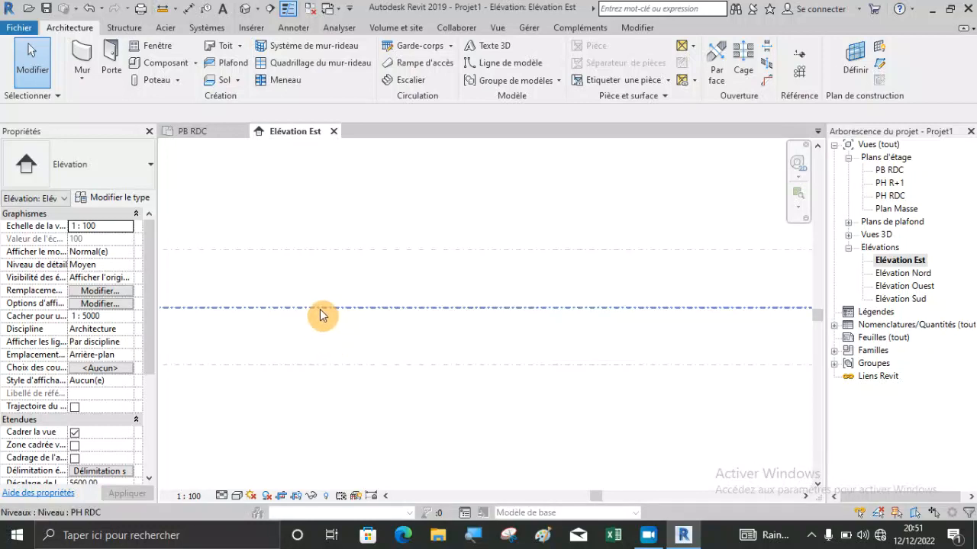
scroll(321, 315, "down", 1)
scroll(288, 352, "up", 1)
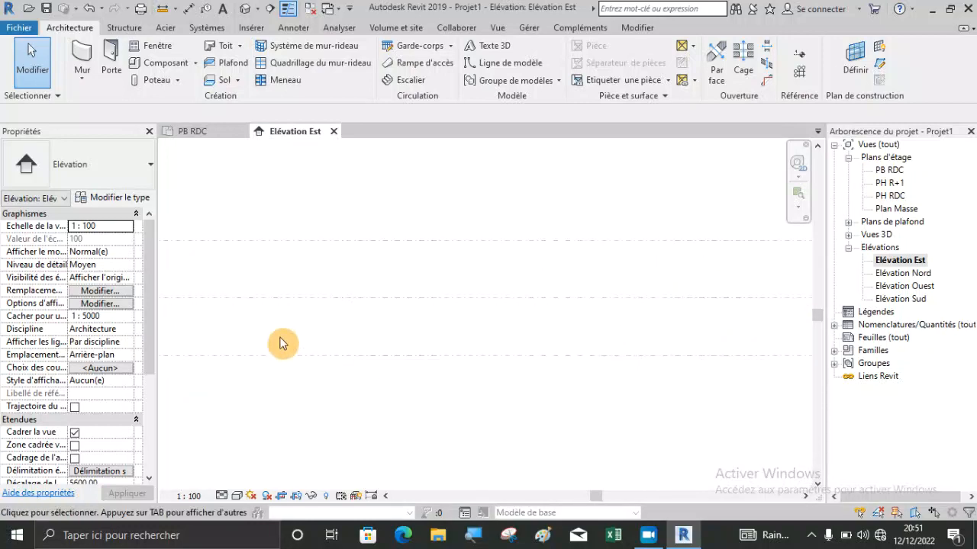
Copy the PB RDC level vertically upward by 80 cm in the east elevation.
scroll(286, 351, "up", 1)
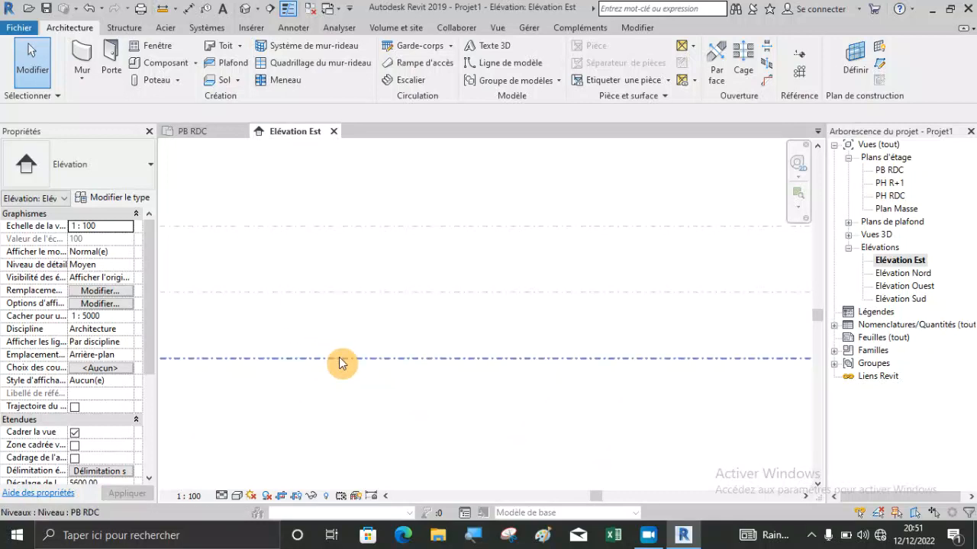
scroll(352, 348, "down", 1)
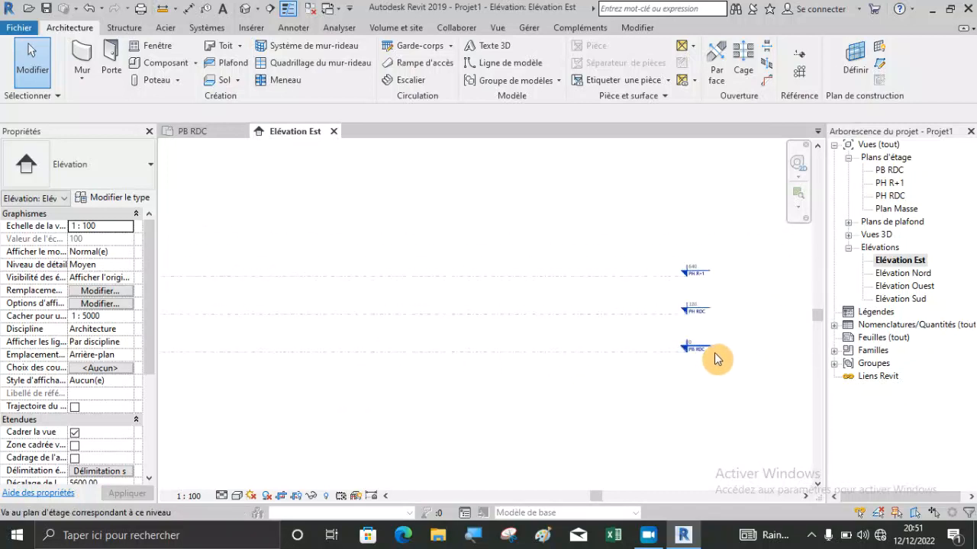
scroll(298, 338, "up", 1)
scroll(669, 405, "down", 1)
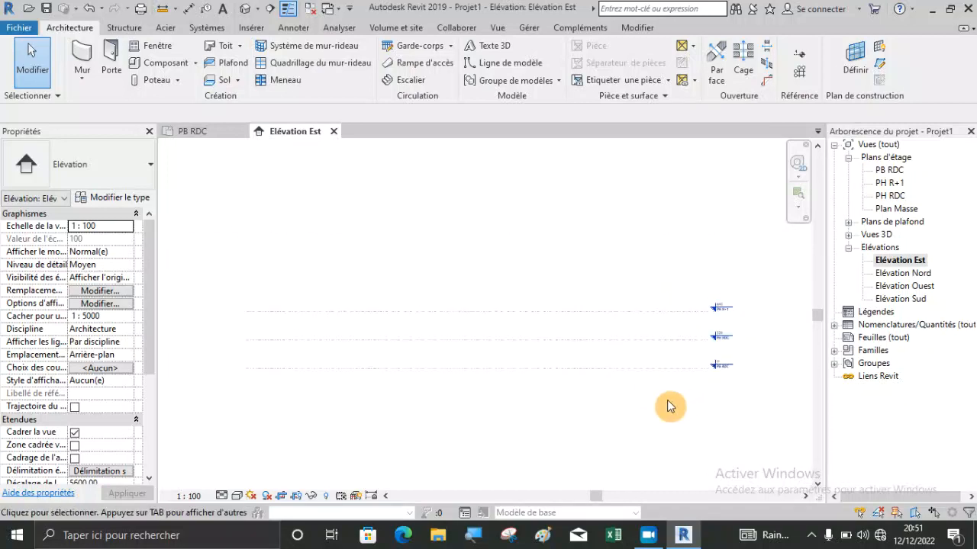
scroll(275, 372, "up", 1)
left_click(276, 372)
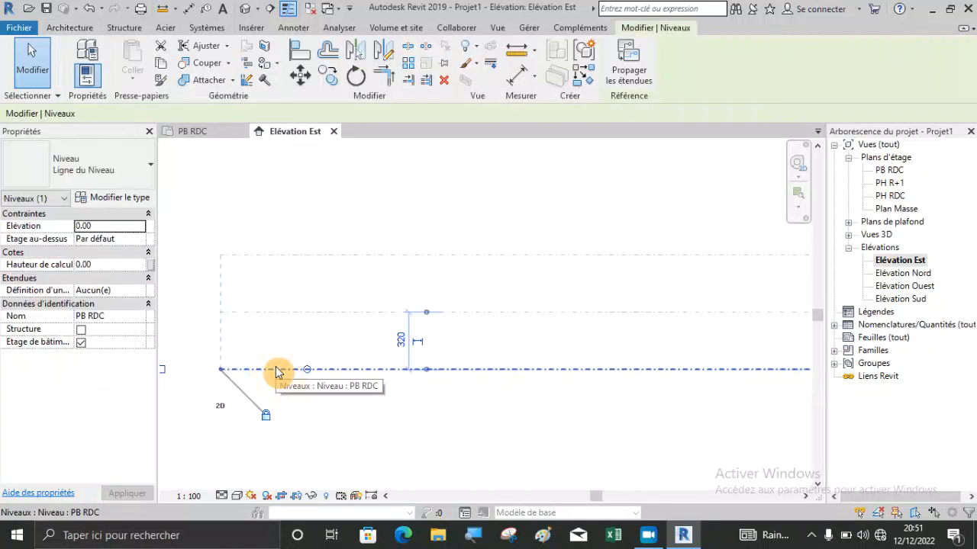
left_click(327, 76)
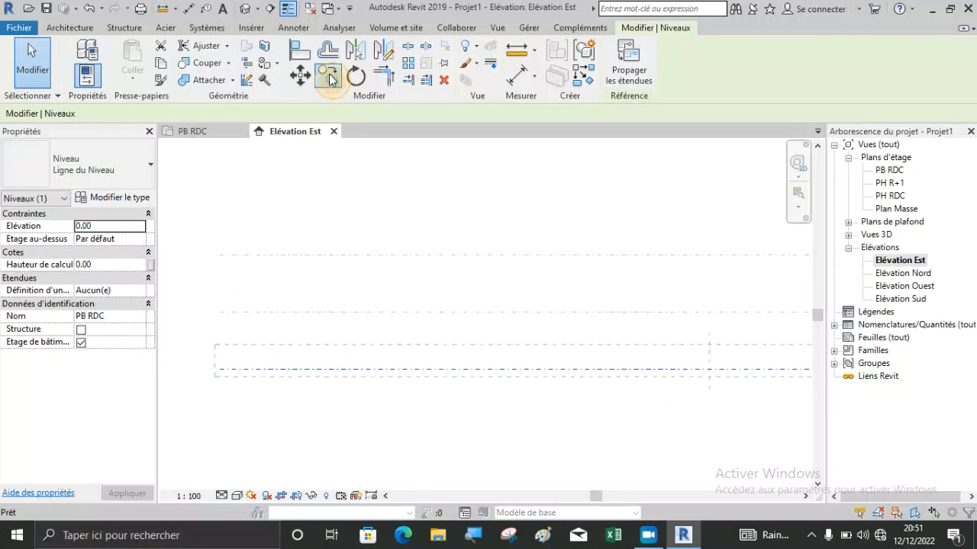
left_click(220, 370)
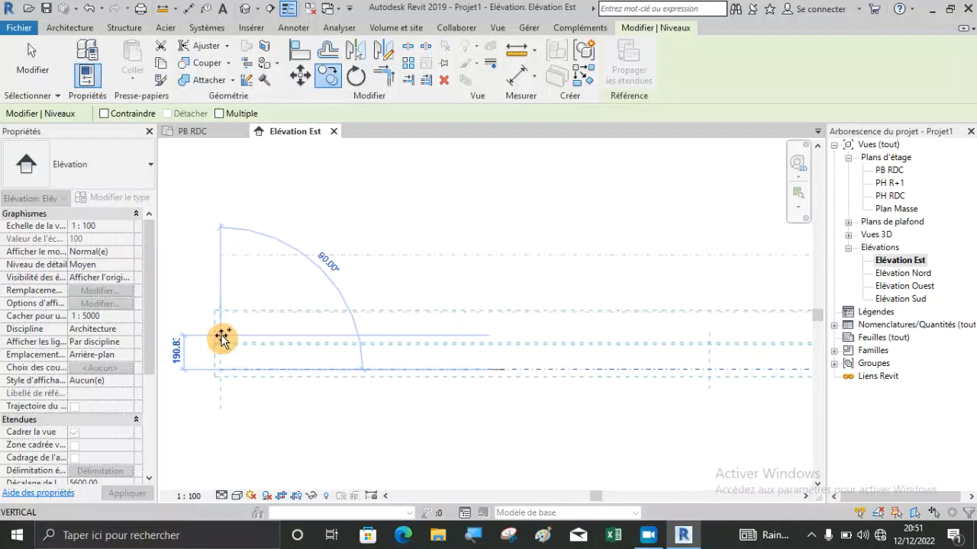
type("3")
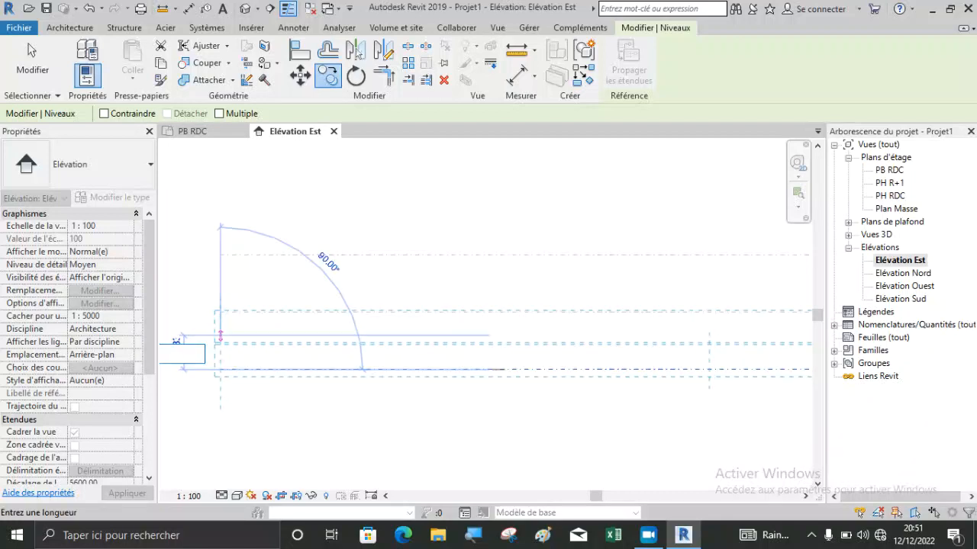
scroll(223, 337, "up", 1)
scroll(223, 337, "down", 5)
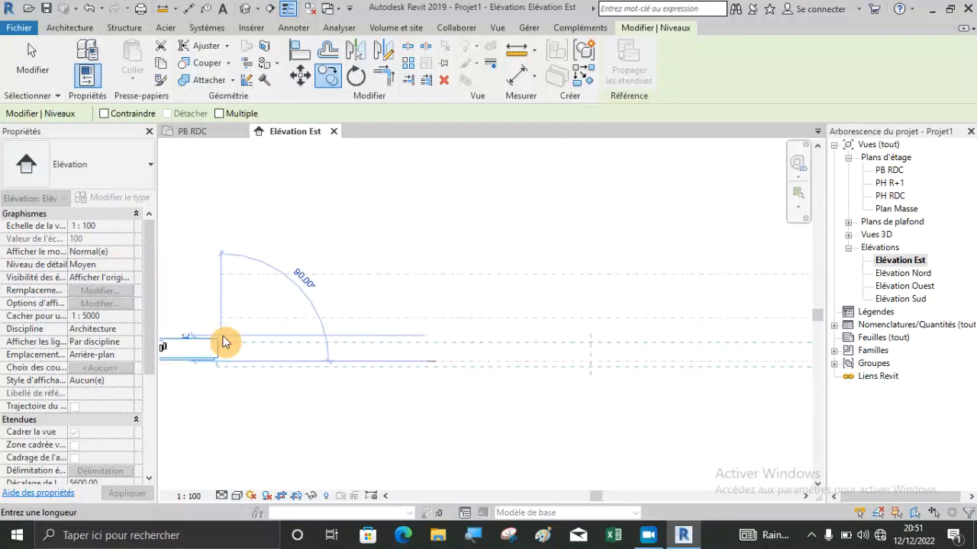
scroll(223, 342, "down", 1)
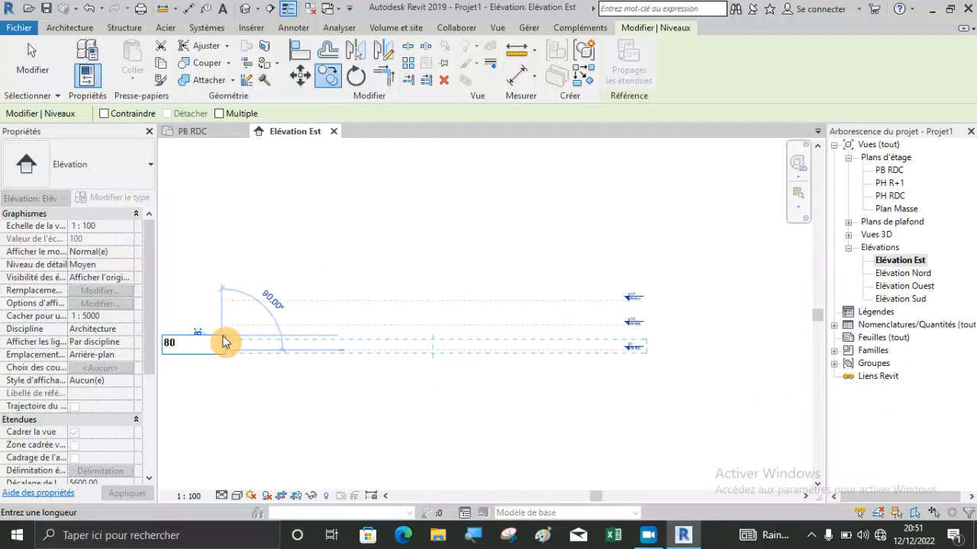
key("Return")
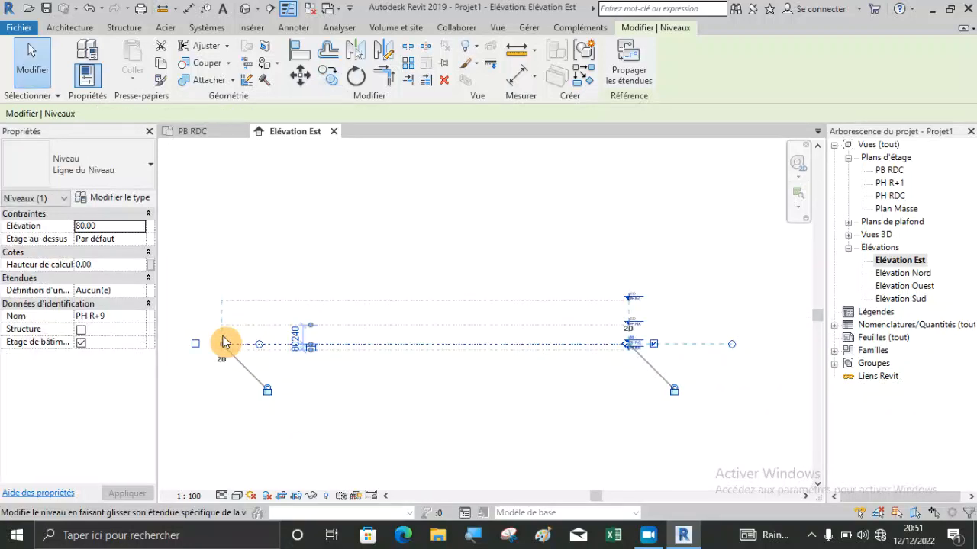
left_click(405, 404)
Hide only the copied level at 80 cm, PH R+9, in the east elevation view.
scroll(587, 333, "up", 1)
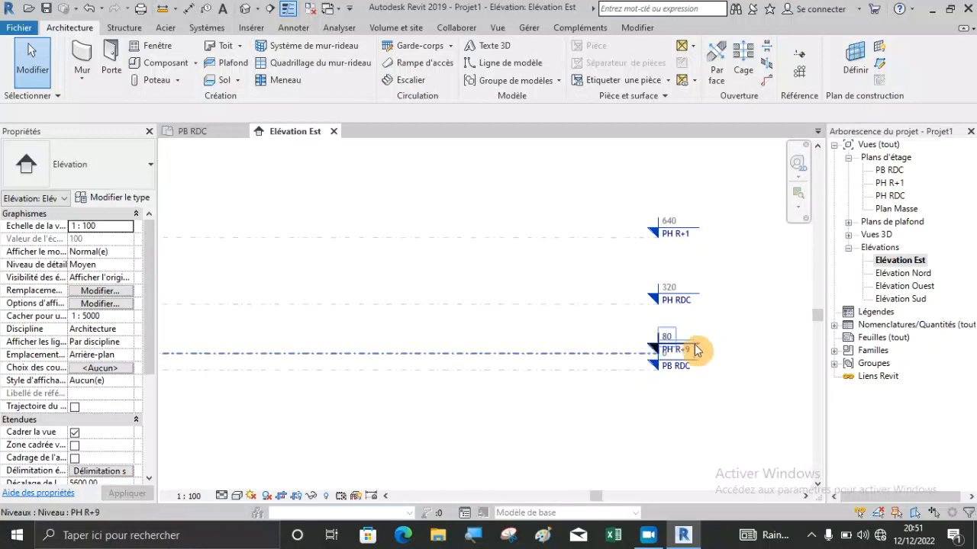
scroll(715, 339, "up", 2)
scroll(715, 340, "down", 2)
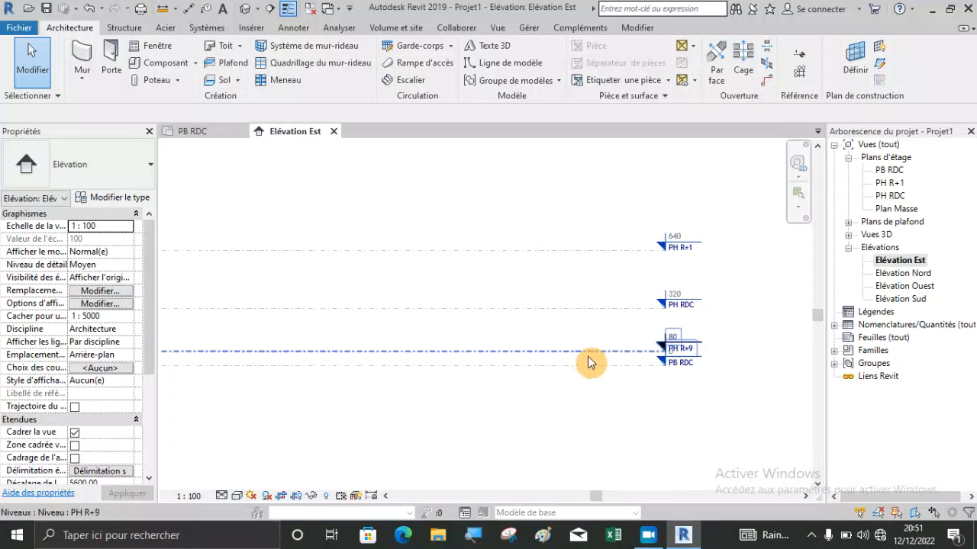
left_click(559, 352)
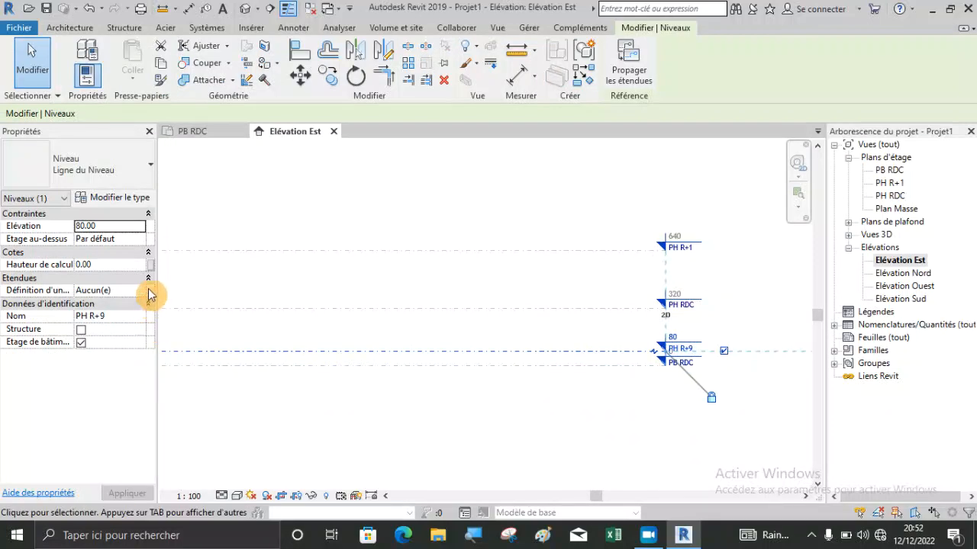
left_click(468, 52)
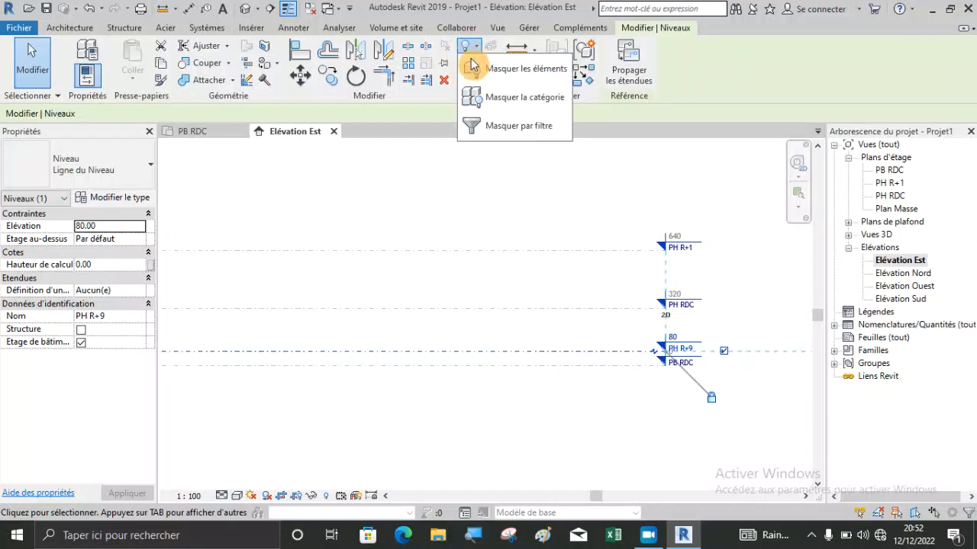
left_click(474, 67)
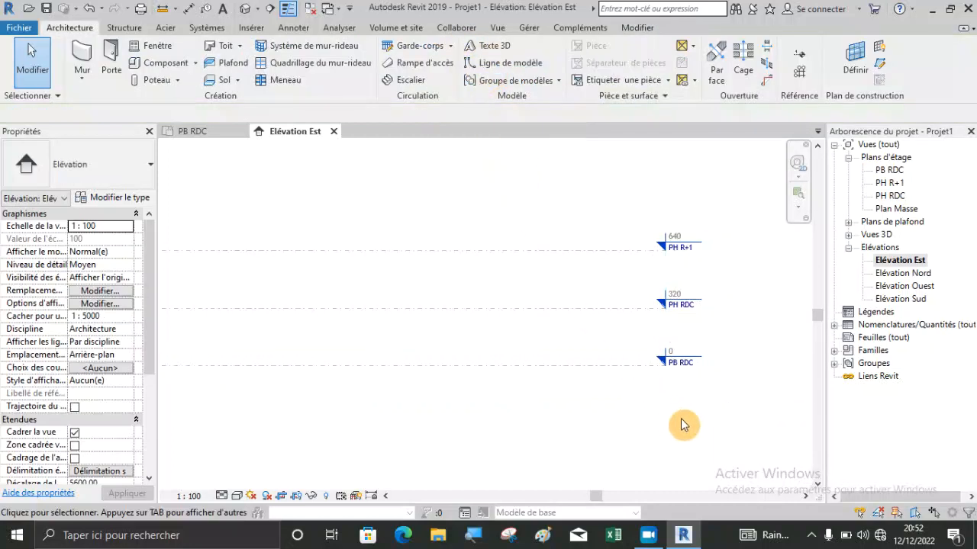
scroll(684, 426, "down", 2)
scroll(267, 401, "up", 2)
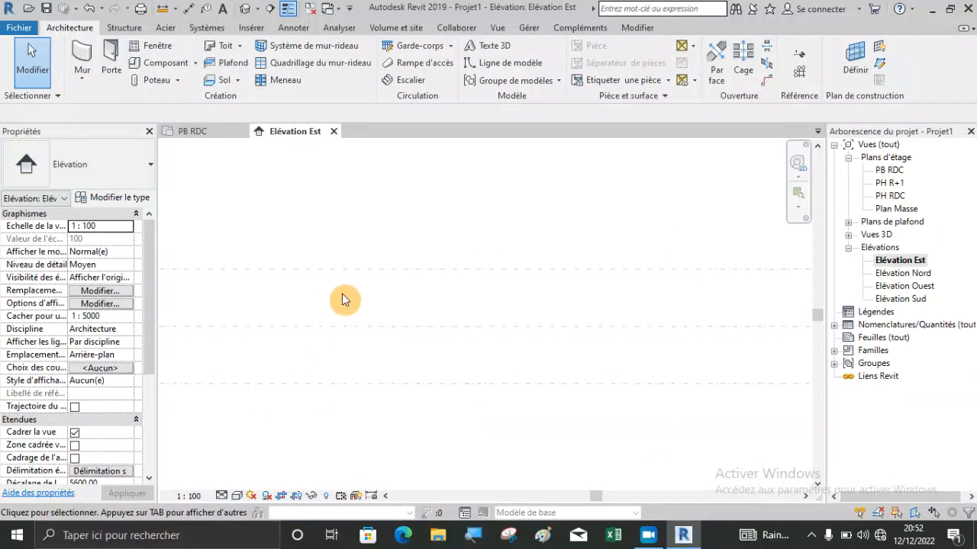
Draw two perpendicular walls, about 974 cm and 1001 cm long, in the PB RDC floor plan, with top constraint up to level PH R+9.
left_click(206, 130)
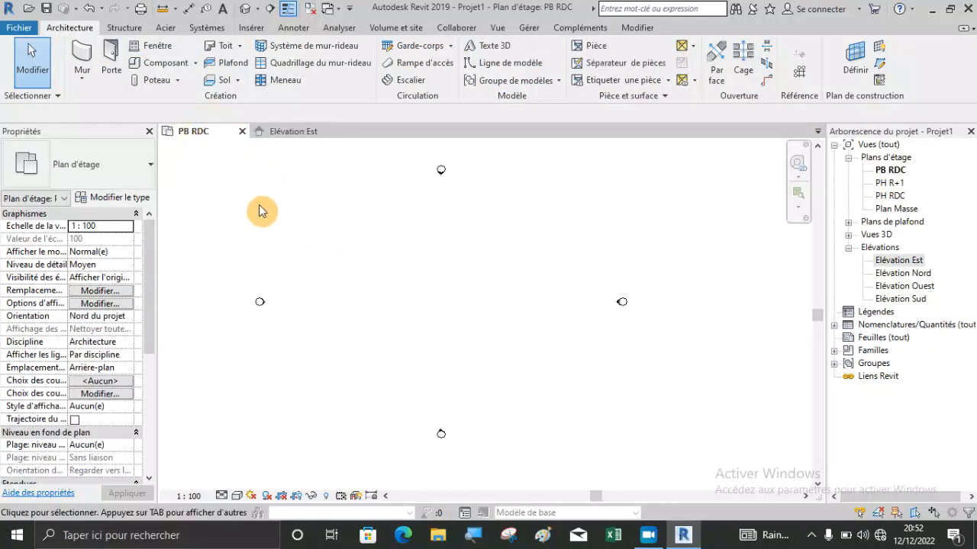
scroll(366, 263, "up", 3)
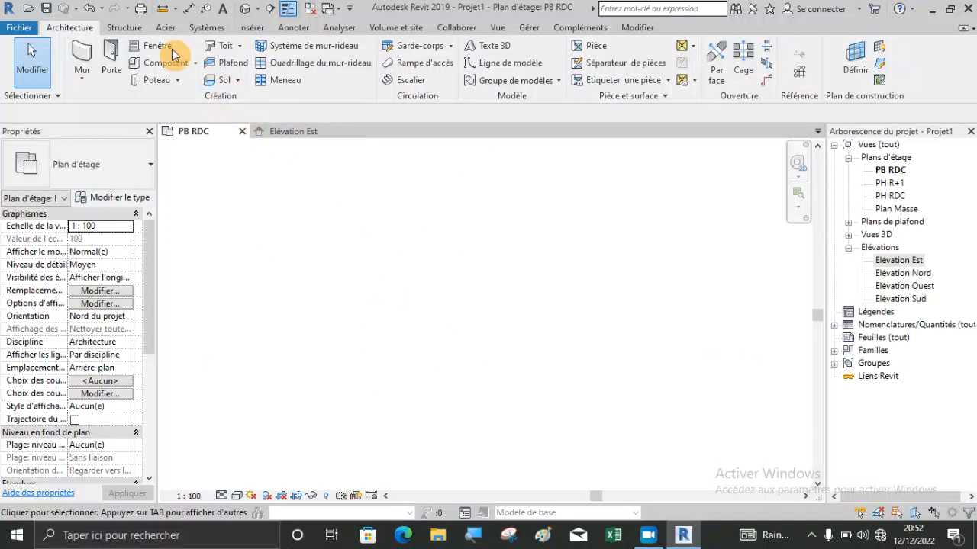
left_click(84, 51)
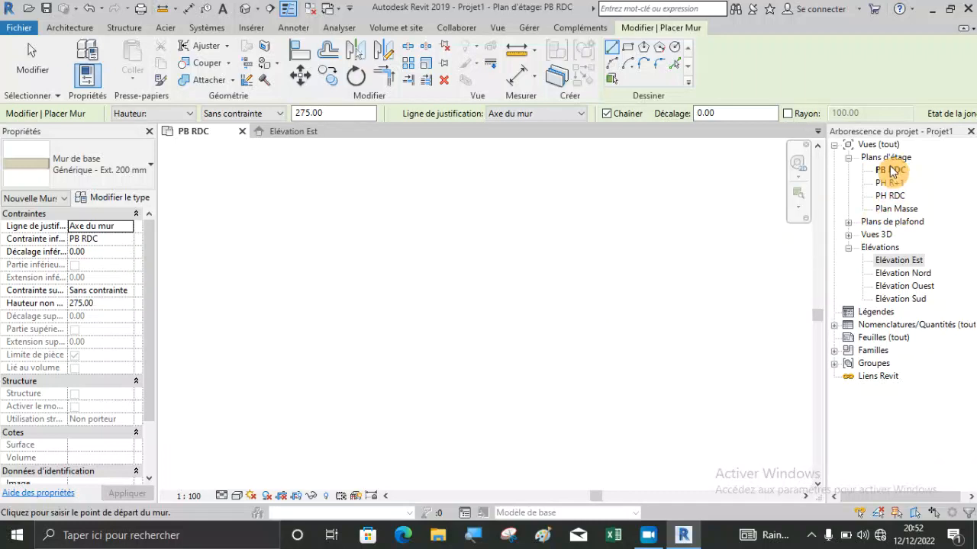
left_click(128, 293)
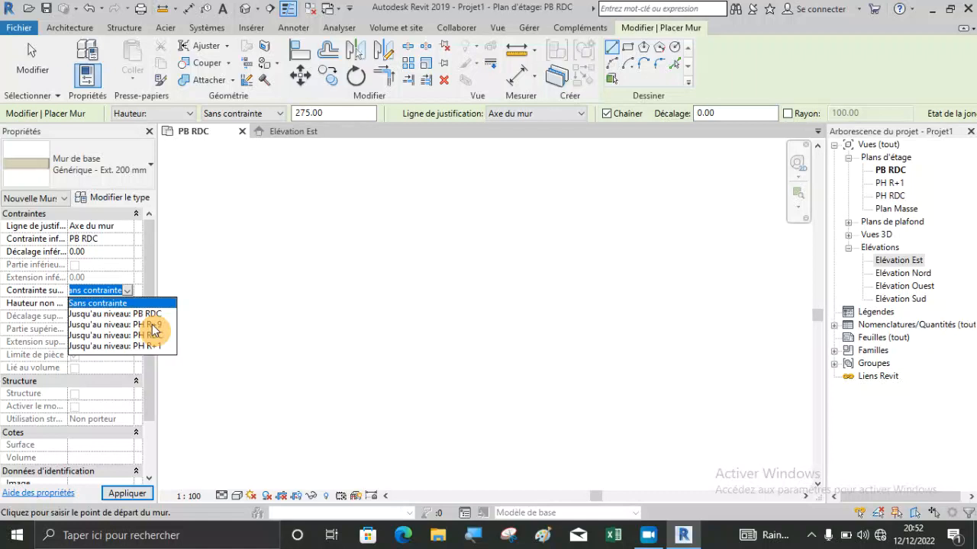
left_click(152, 325)
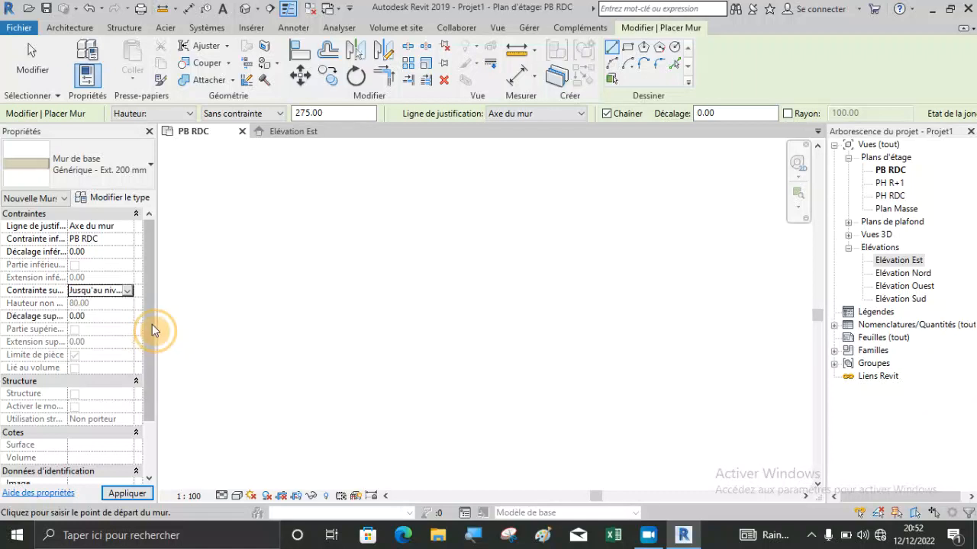
left_click(427, 417)
left_click(427, 290)
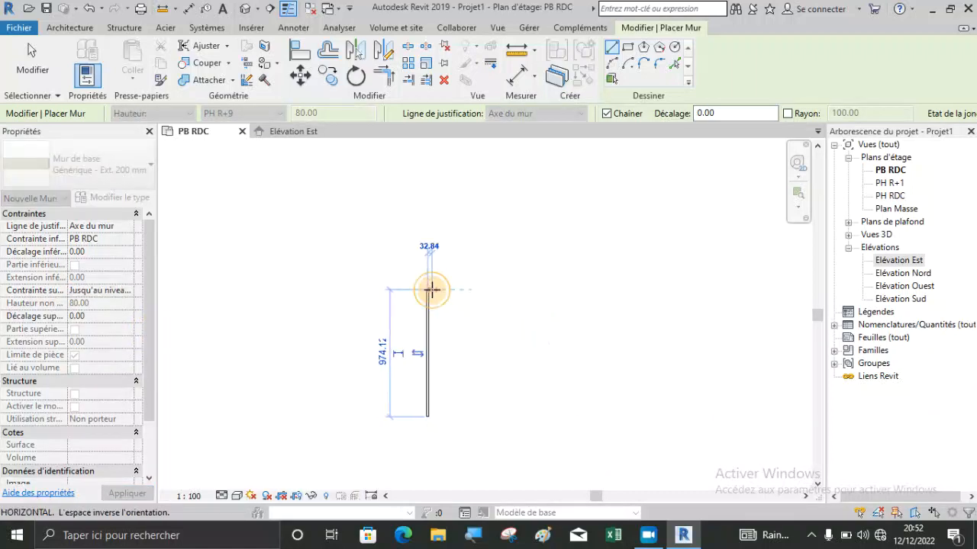
left_click(558, 290)
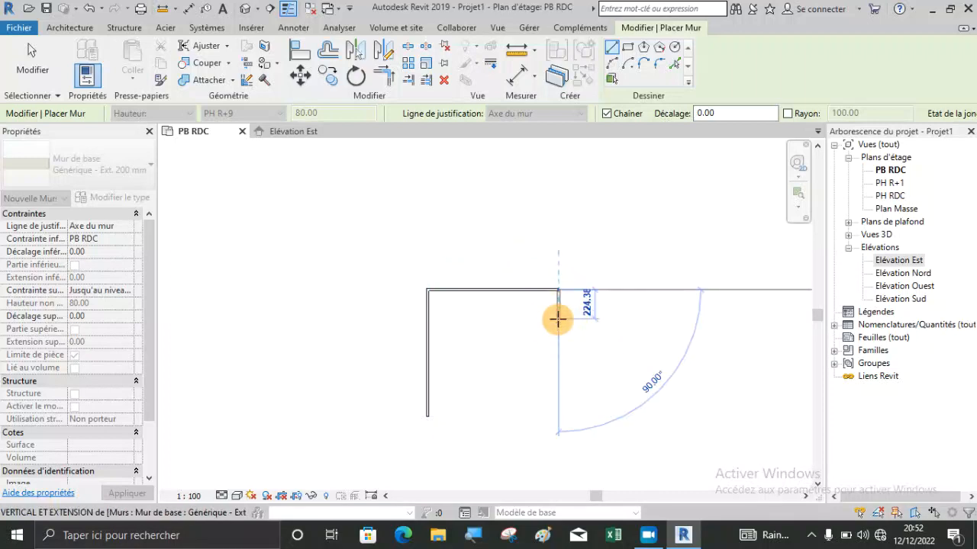
key("Escape")
key("Escape")
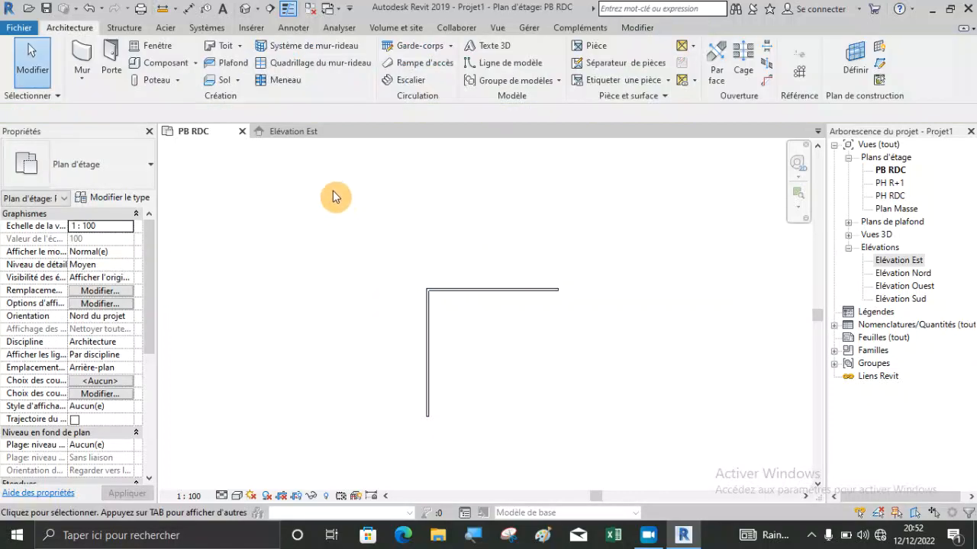
Examine the walls' height and base in the east elevation against the PB RDC, PH RDC and PH R+1 levels.
left_click(296, 133)
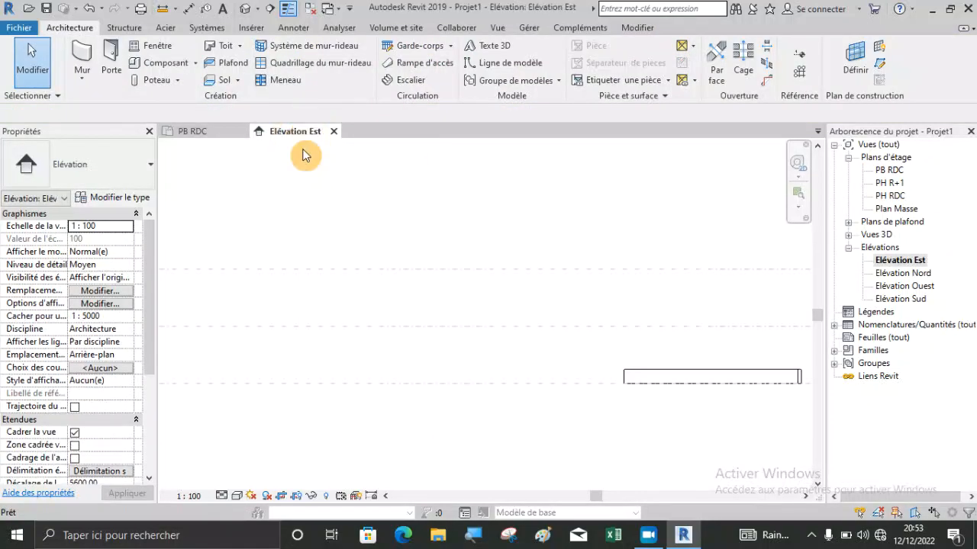
scroll(611, 338, "up", 5)
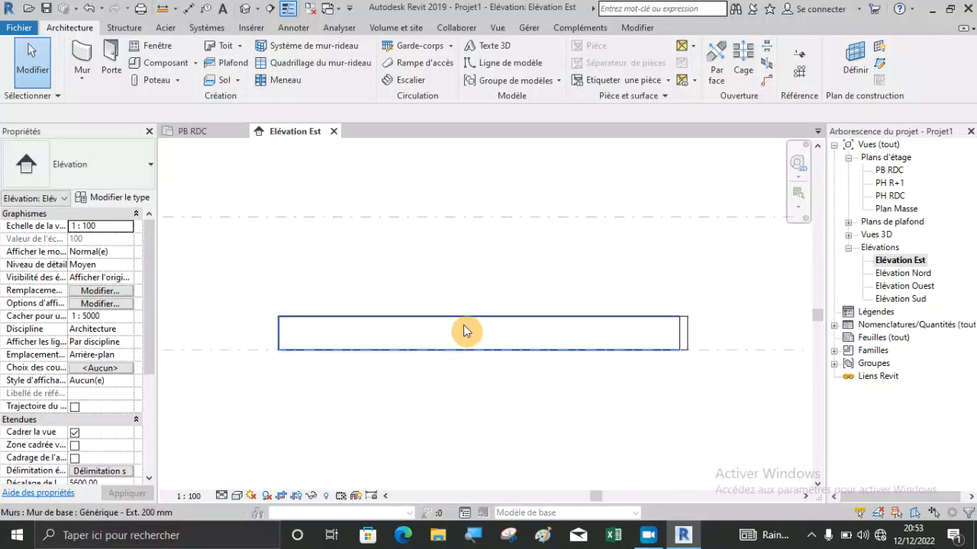
scroll(308, 319, "down", 1)
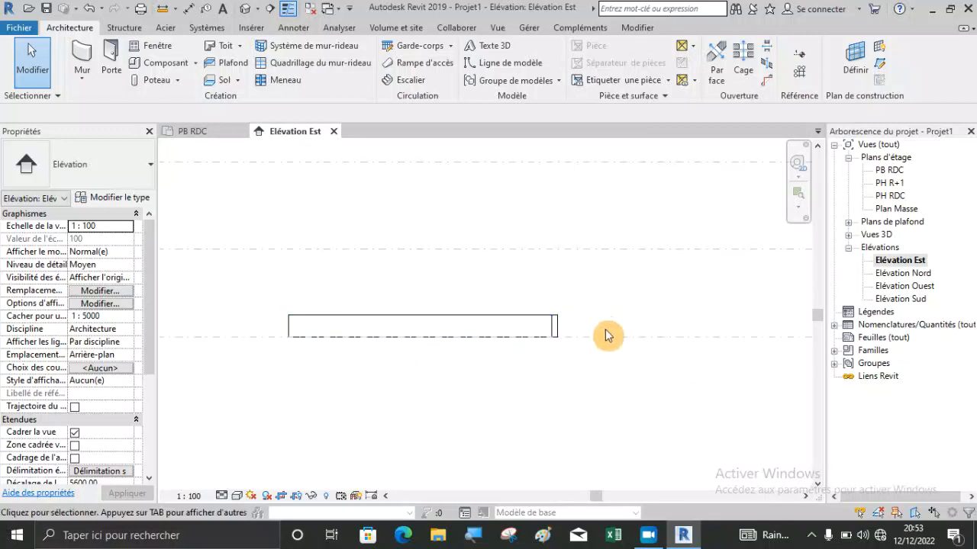
scroll(497, 312, "down", 1)
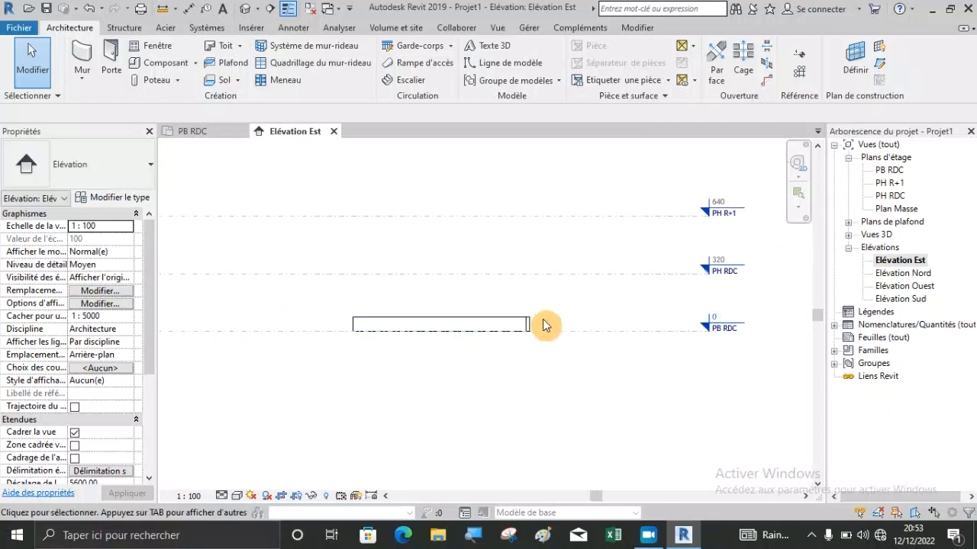
scroll(540, 324, "up", 2)
scroll(513, 326, "up", 2)
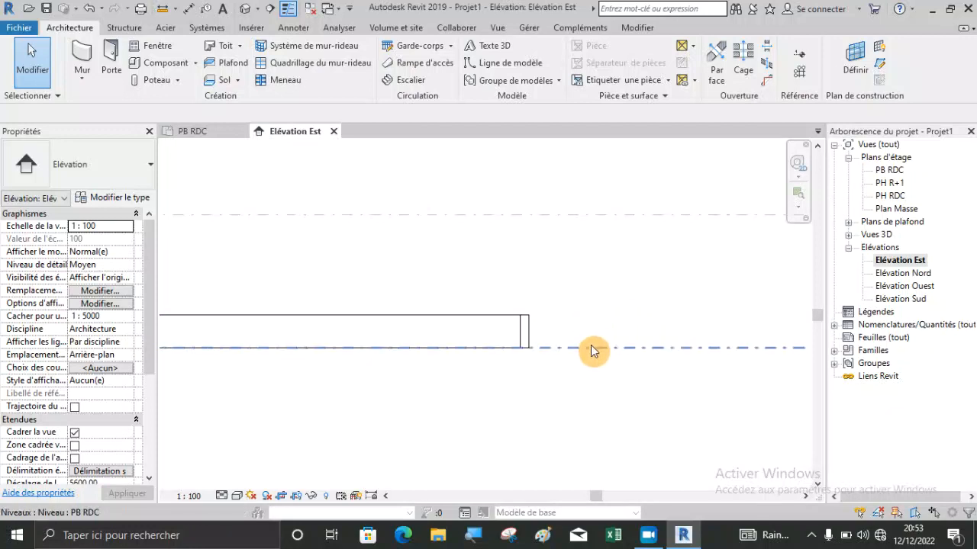
scroll(562, 387, "down", 1)
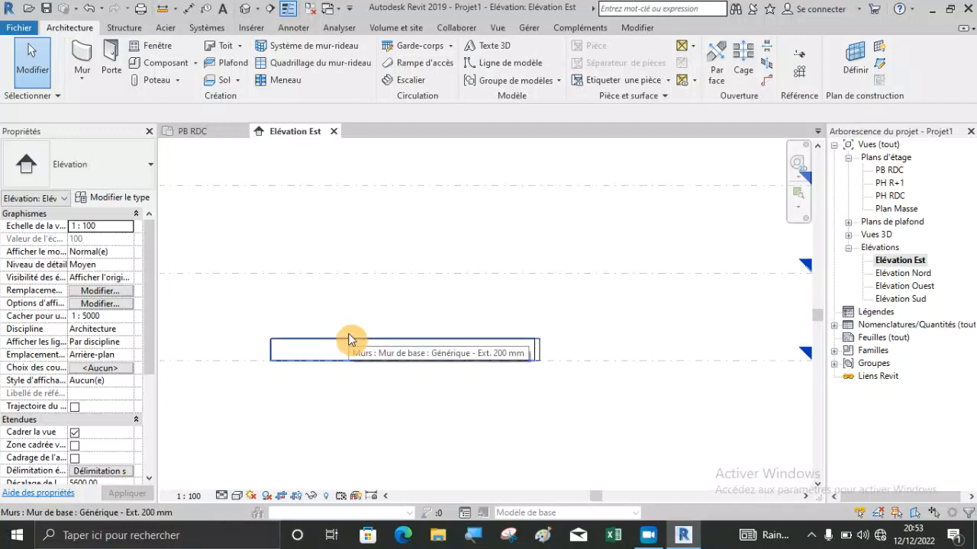
scroll(258, 352, "up", 2)
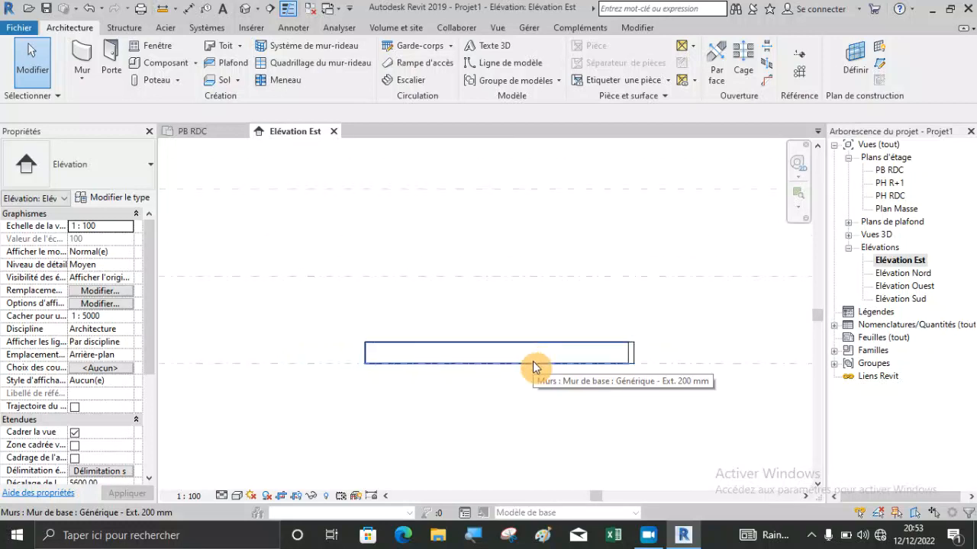
scroll(516, 384, "down", 4)
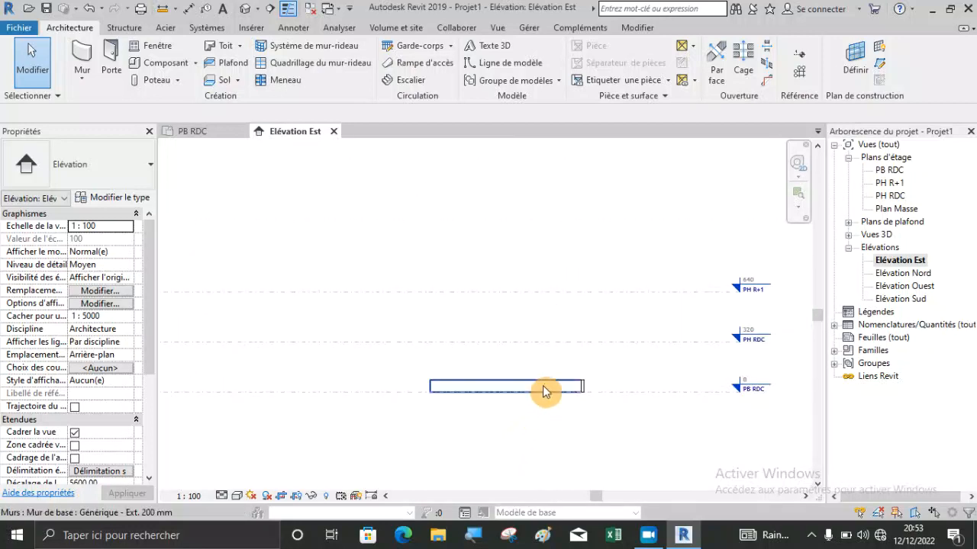
scroll(547, 386, "up", 3)
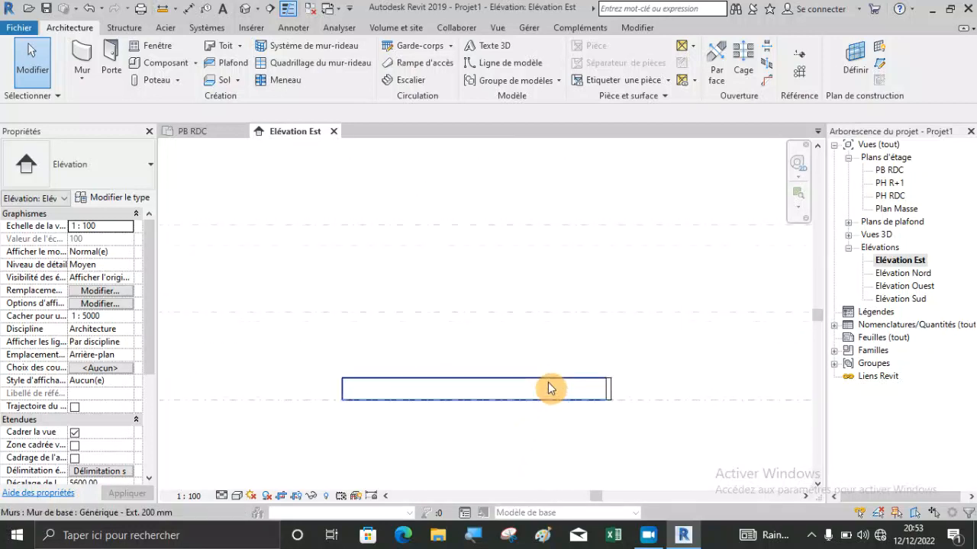
Delete both test walls from the model in the east elevation.
left_click(610, 391)
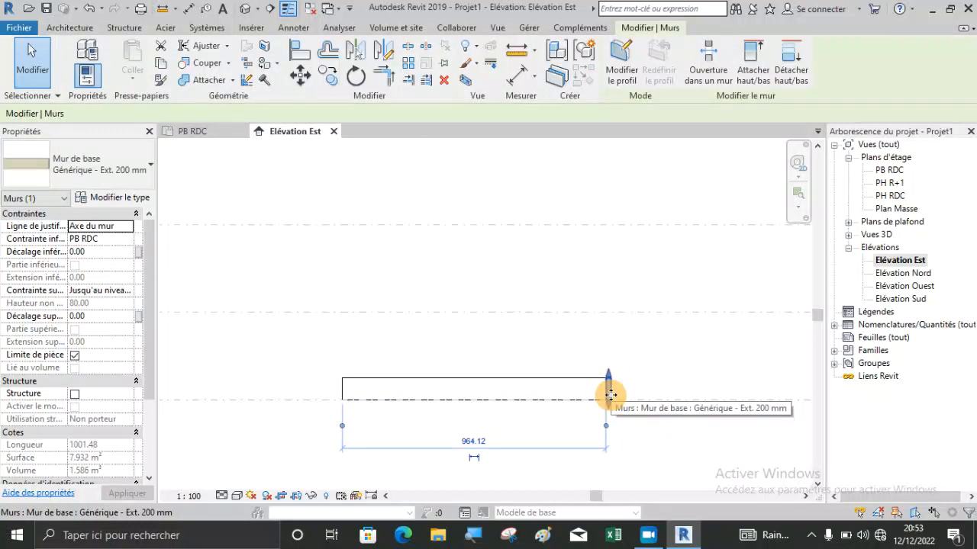
key("Escape")
left_click(573, 382)
key("Delete")
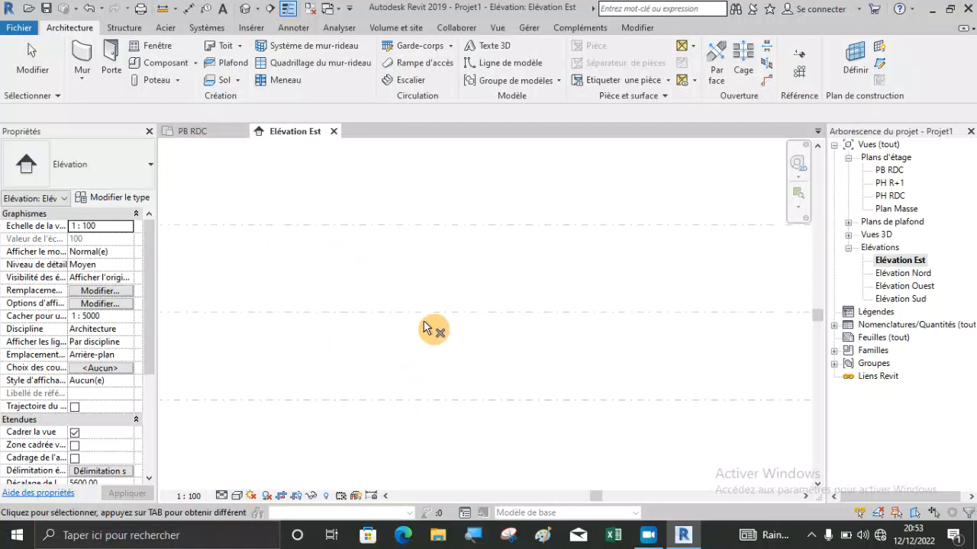
Draw two perpendicular walls in the PB RDC floor plan, the north-south one about 1498 cm long, with top constraint up to level PH RDC.
key("Escape")
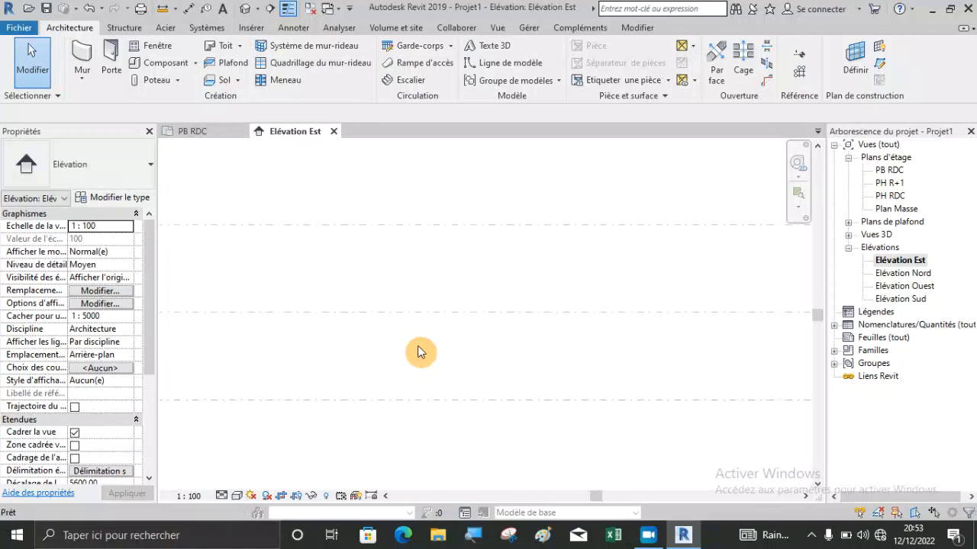
scroll(488, 357, "down", 2)
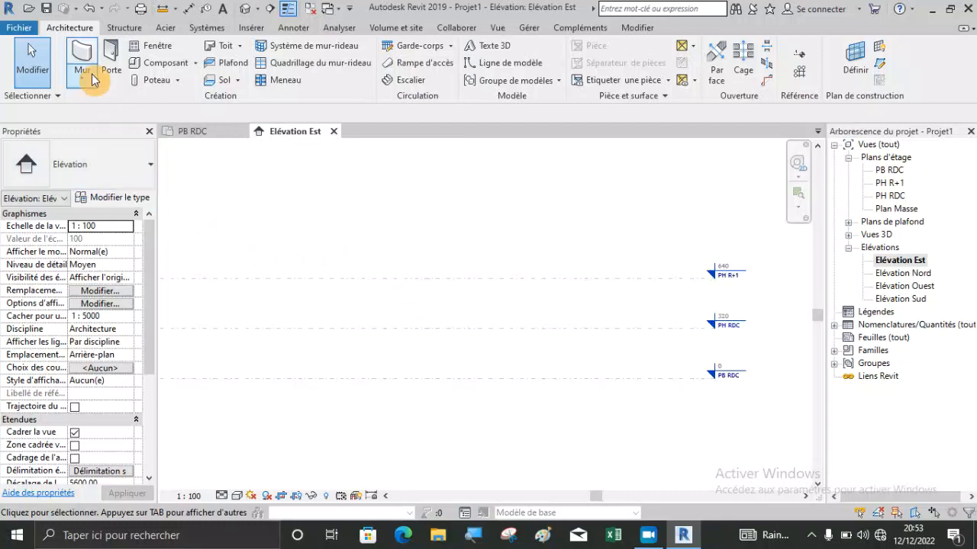
left_click(111, 63)
left_click(191, 131)
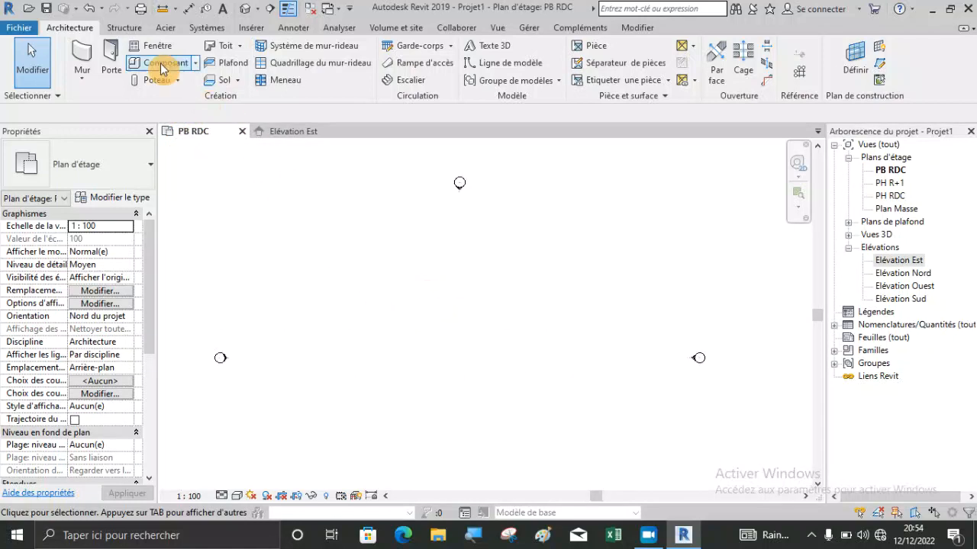
left_click(77, 58)
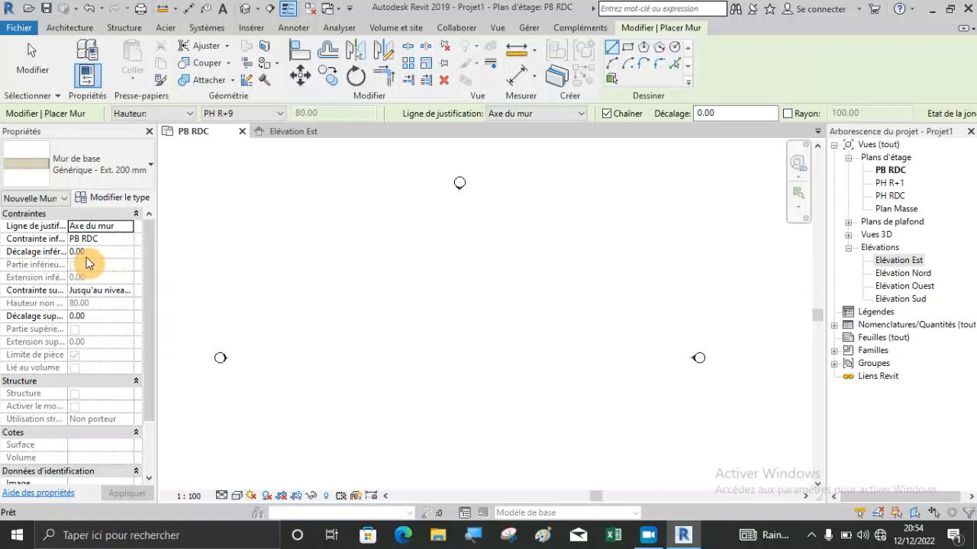
left_click(133, 295)
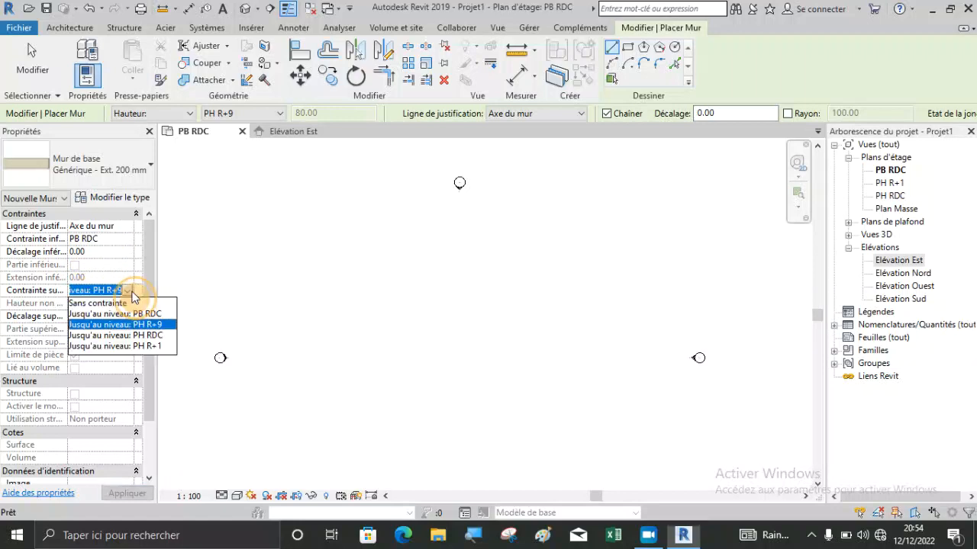
left_click(141, 338)
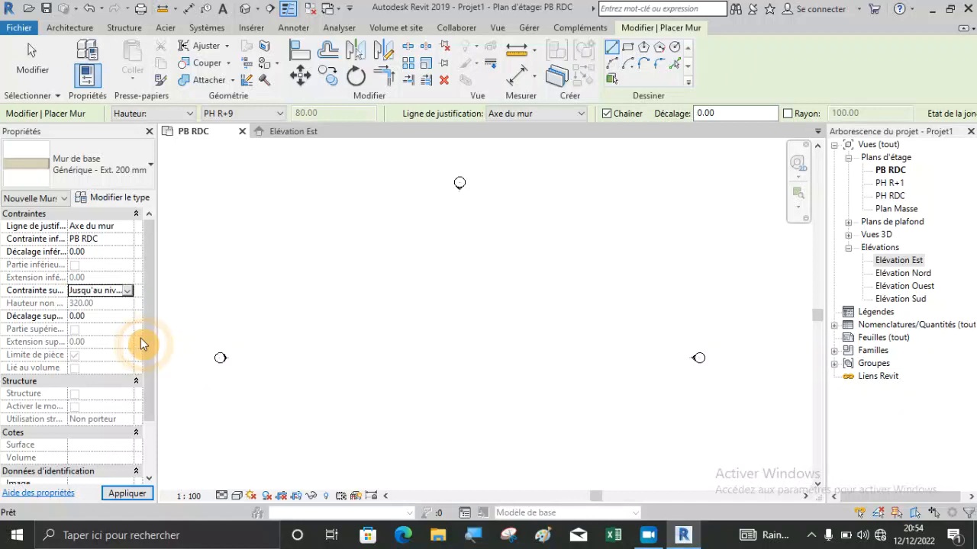
left_click(393, 385)
left_click(393, 257)
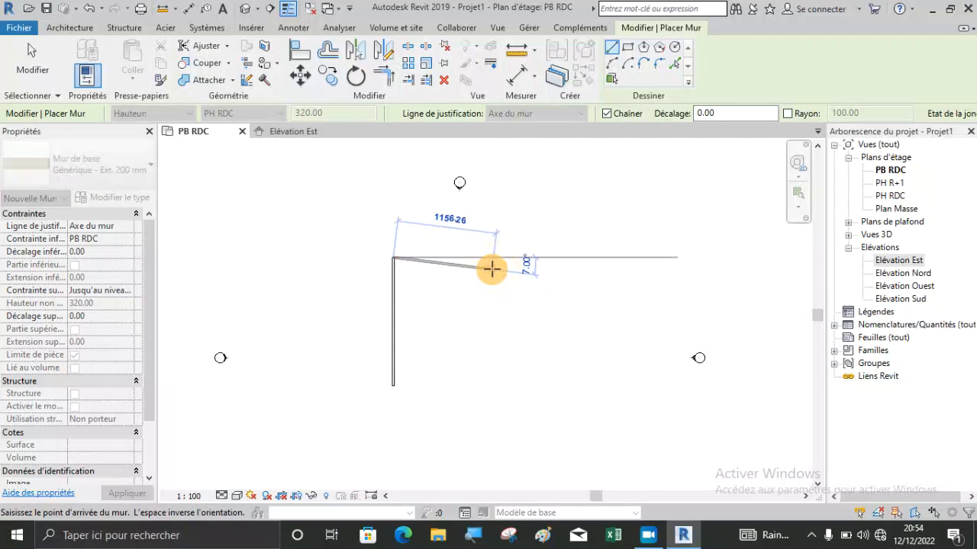
left_click(500, 259)
key("Escape")
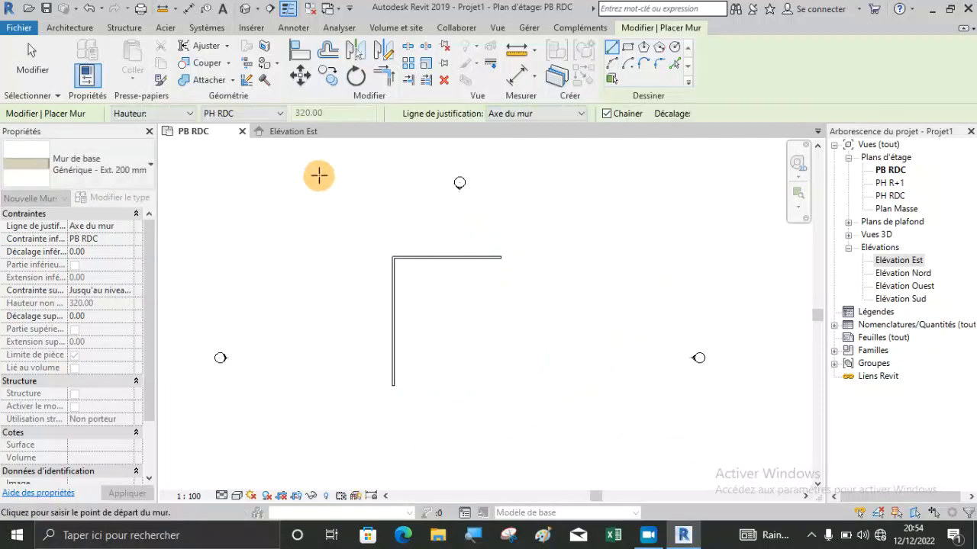
Examine the new walls against the levels in the east elevation and review the long wall's available top constraints.
left_click(297, 136)
key("Escape")
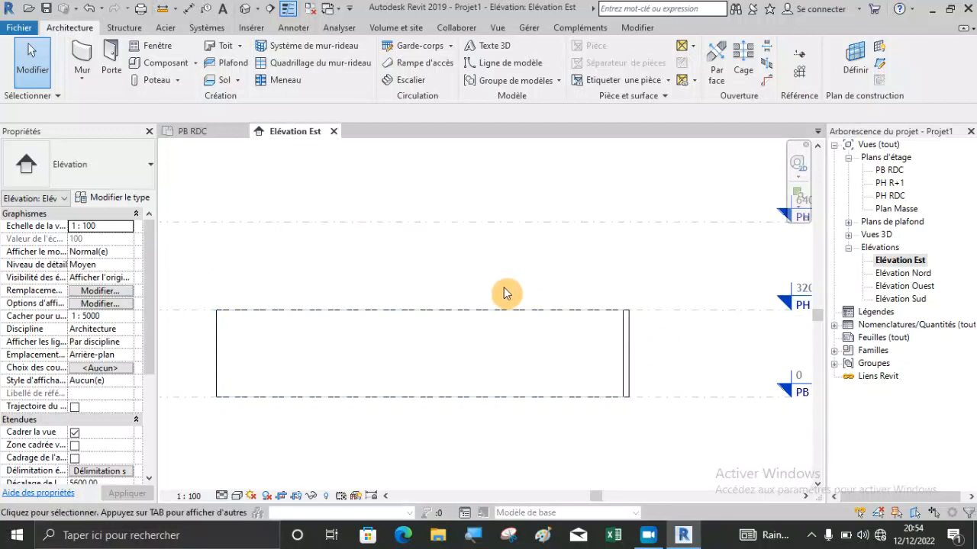
scroll(506, 290, "down", 1)
scroll(718, 302, "up", 1)
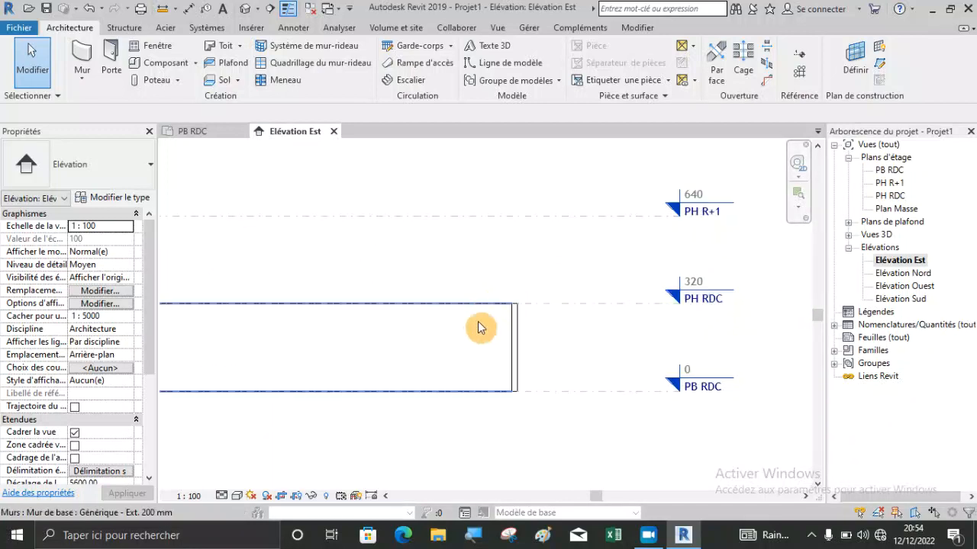
left_click(258, 340)
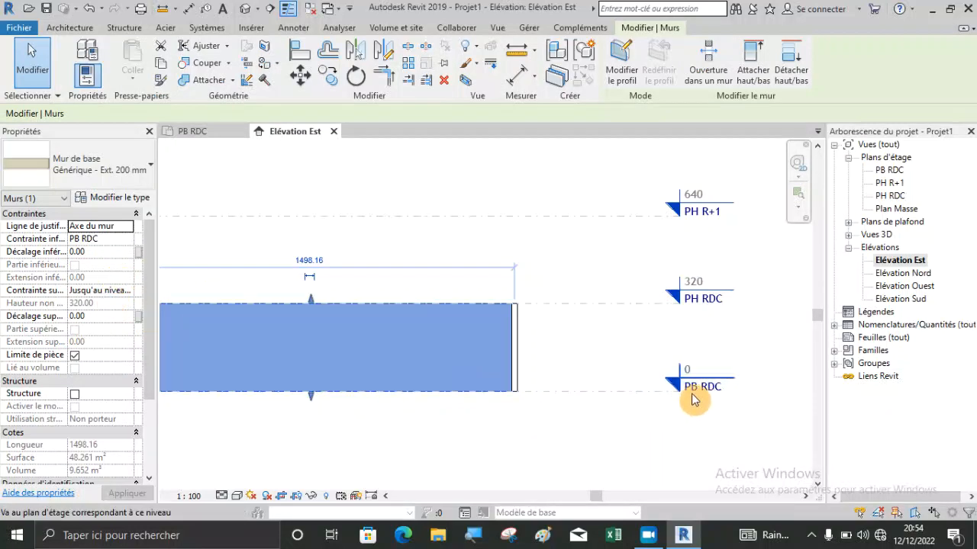
left_click(126, 296)
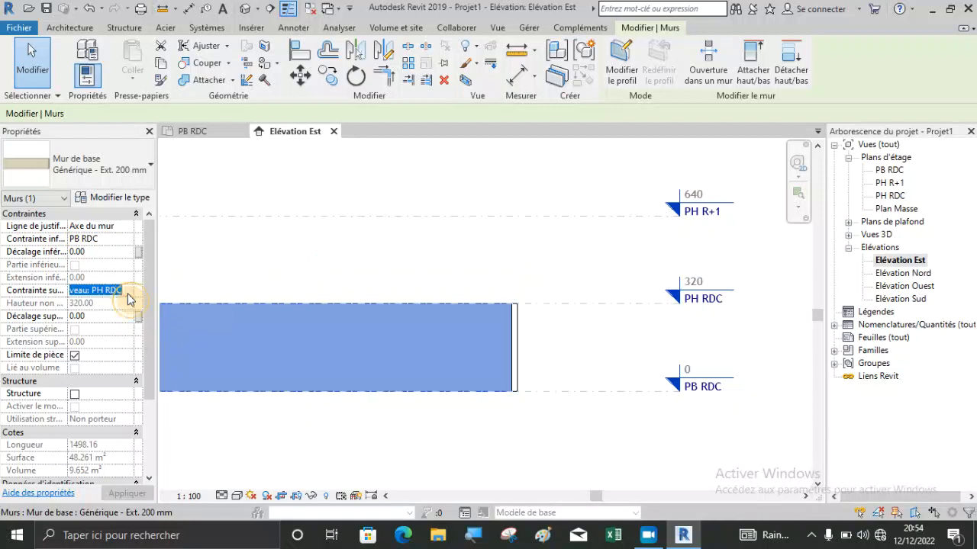
left_click(127, 293)
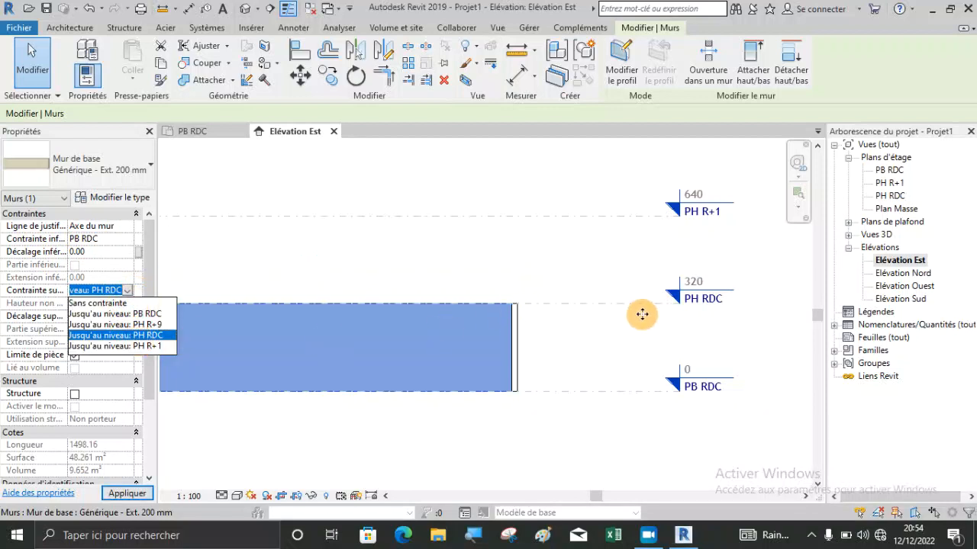
left_click(399, 267)
left_click(414, 268)
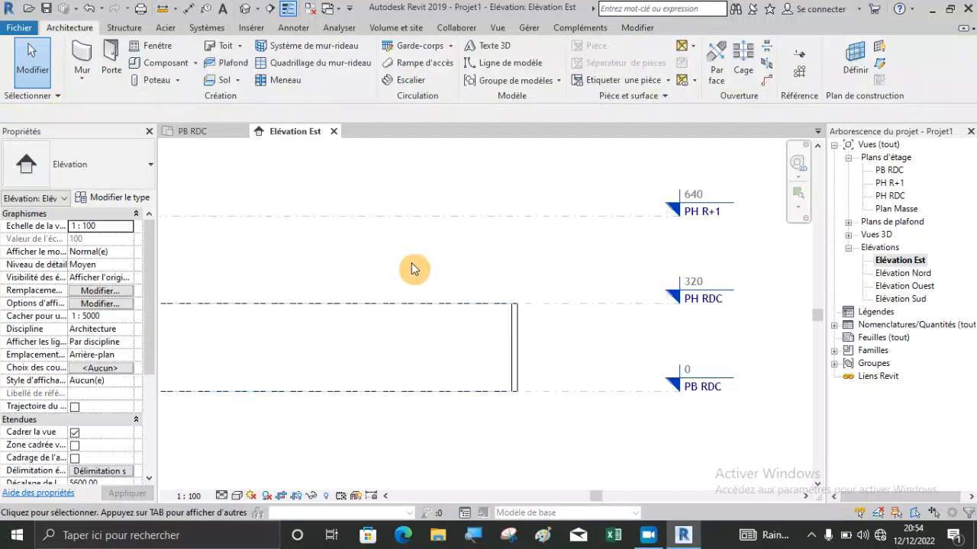
Delete the long wall and the perpendicular wall between levels PB RDC and PH RDC in the east elevation.
scroll(537, 309, "down", 1)
scroll(537, 309, "down", 1)
left_click(464, 323)
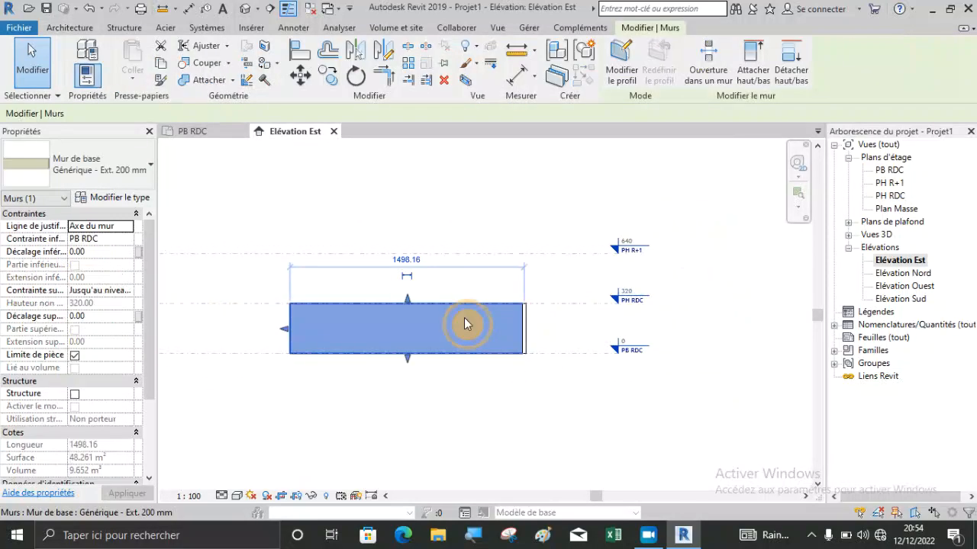
key("Delete")
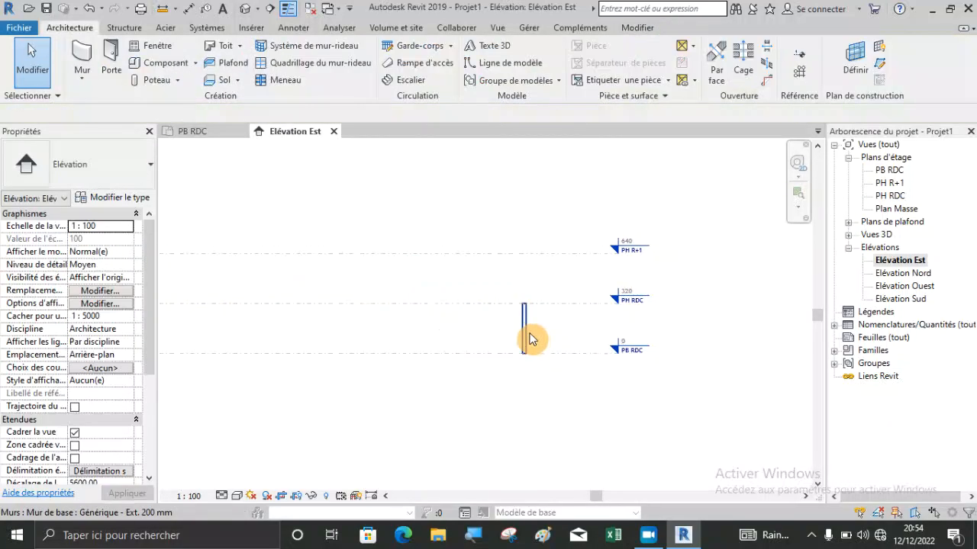
left_click(527, 333)
key("Delete")
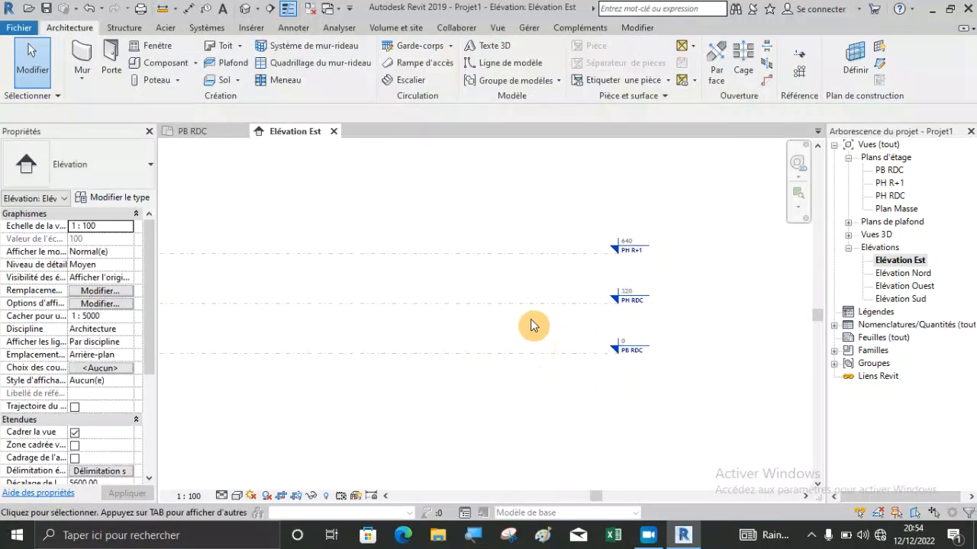
scroll(532, 325, "down", 1)
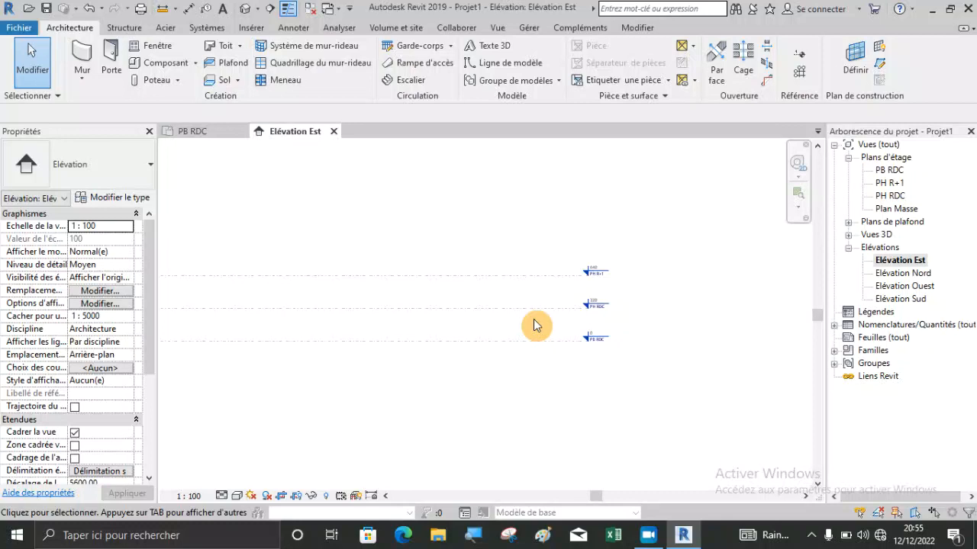
Switch from the east elevation to the PB RDC floor plan.
scroll(627, 385, "down", 2)
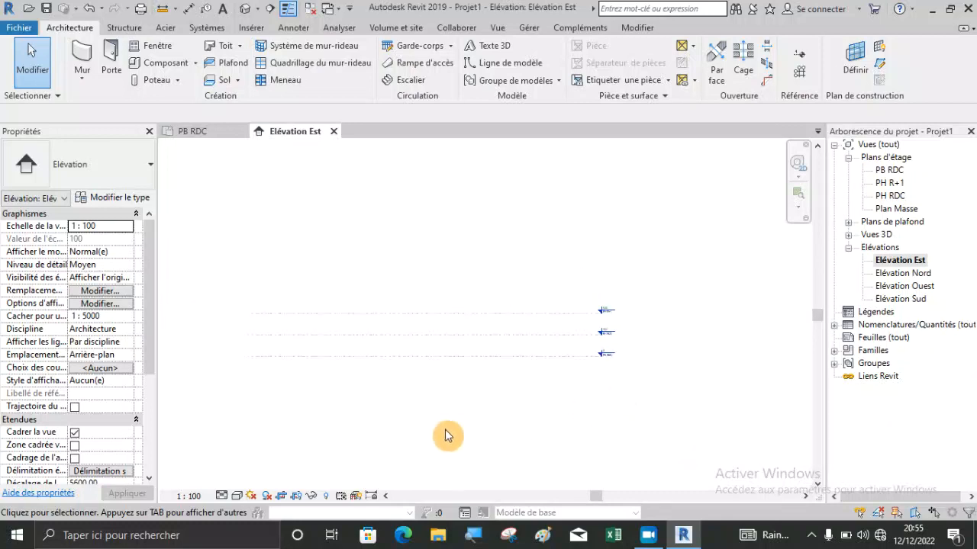
scroll(293, 367, "up", 2)
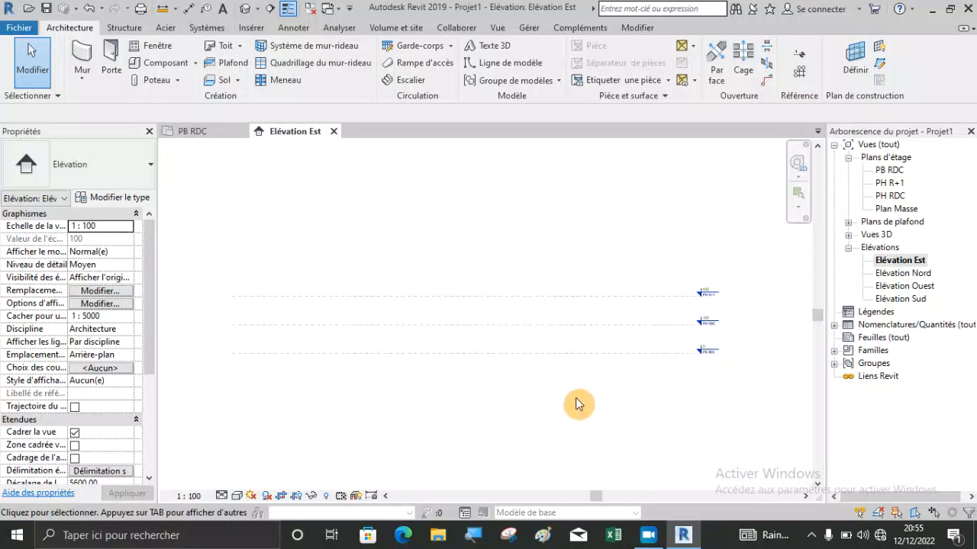
left_click_drag(515, 372, 399, 242)
left_click(399, 242)
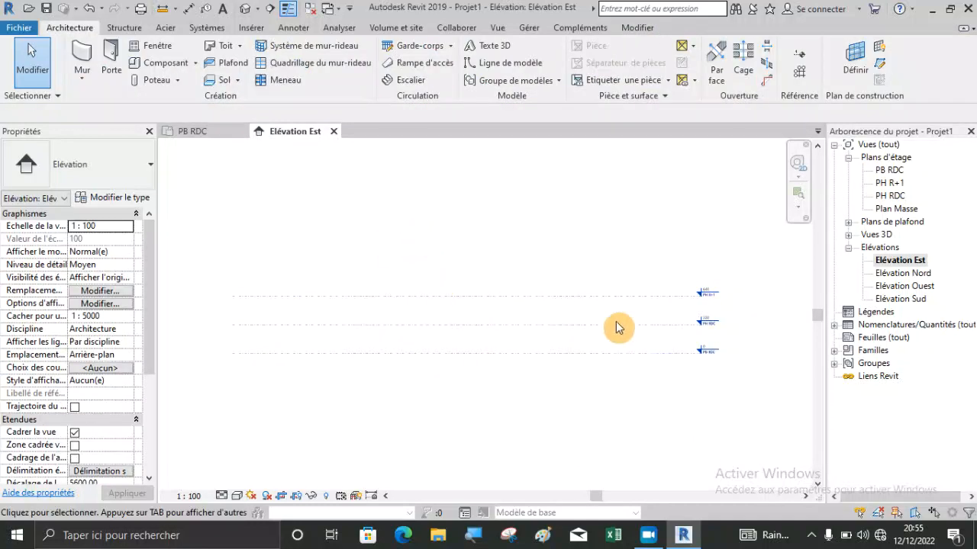
scroll(628, 318, "down", 1)
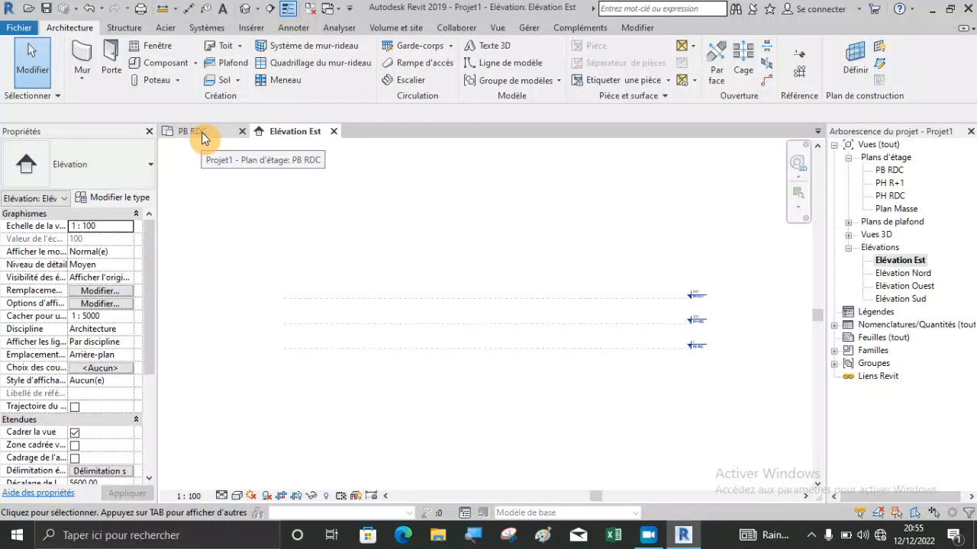
left_click(203, 134)
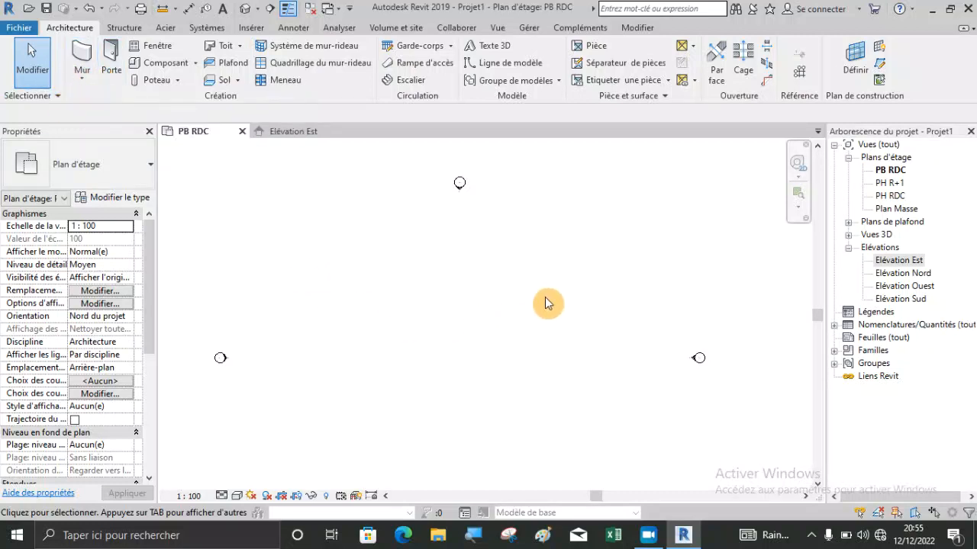
left_click(76, 61)
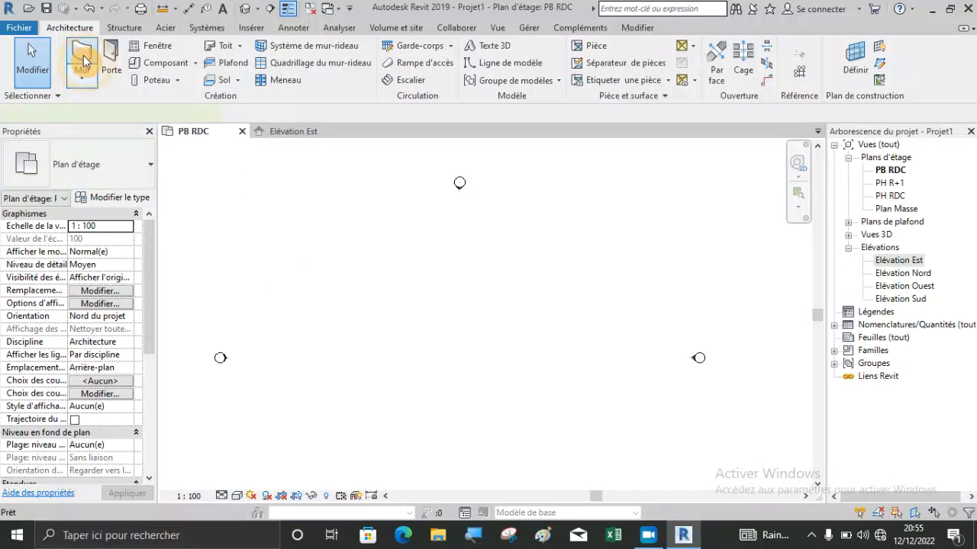
left_click(69, 28)
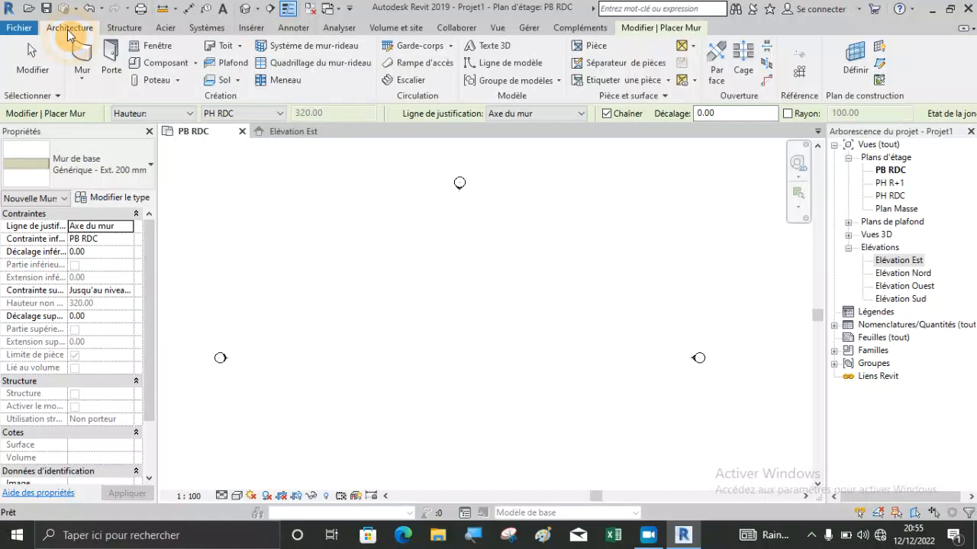
key("Escape")
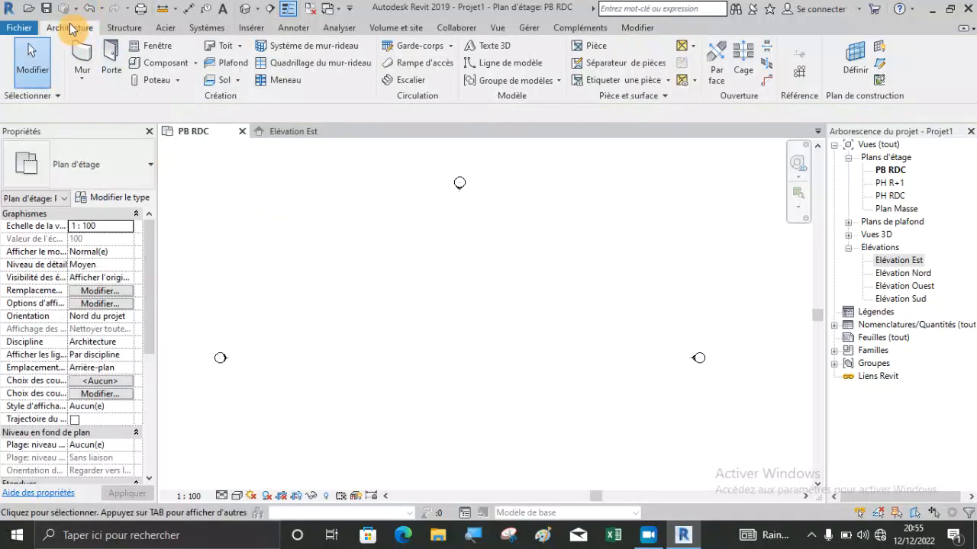
left_click(76, 50)
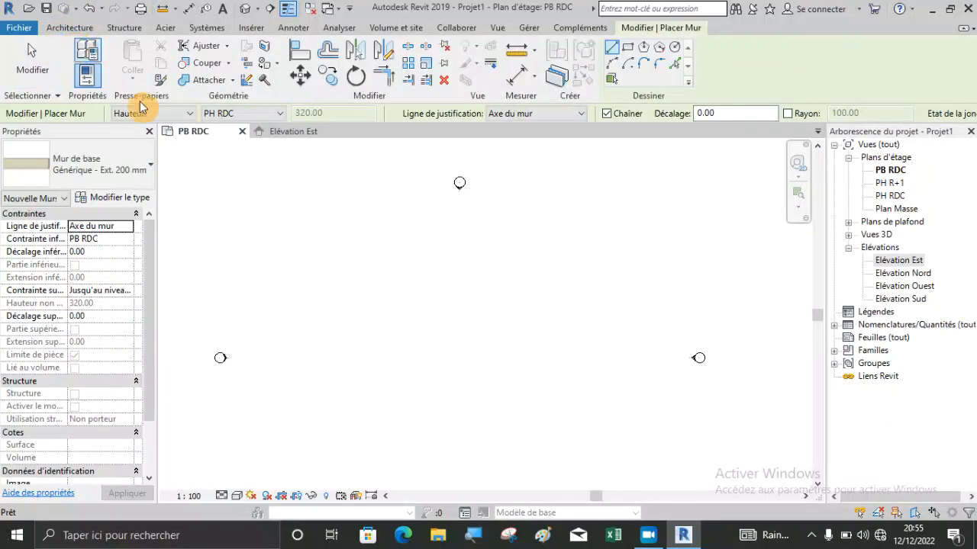
key("Escape")
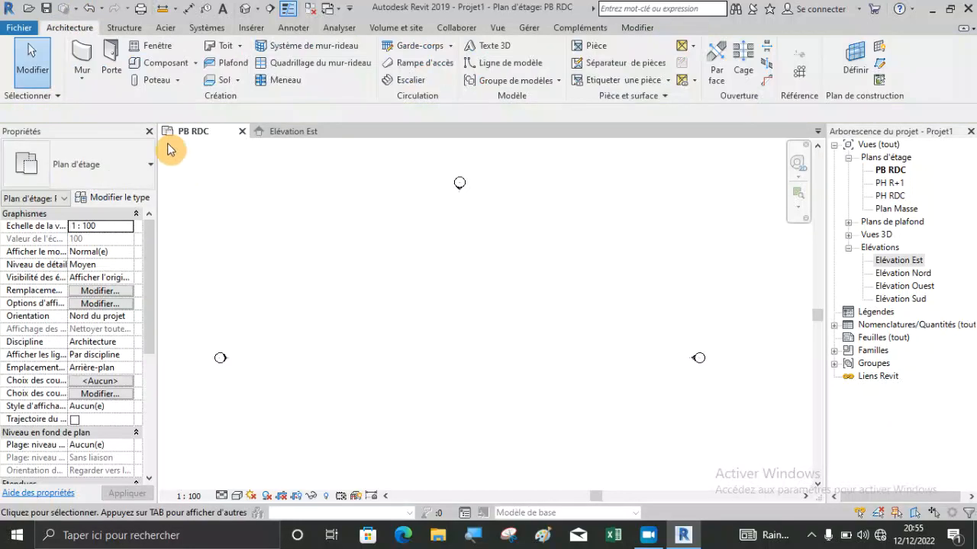
Start an architectural wall, review the available wall types and choose the basic wall Générique - Ext. 200 mm.
left_click(81, 78)
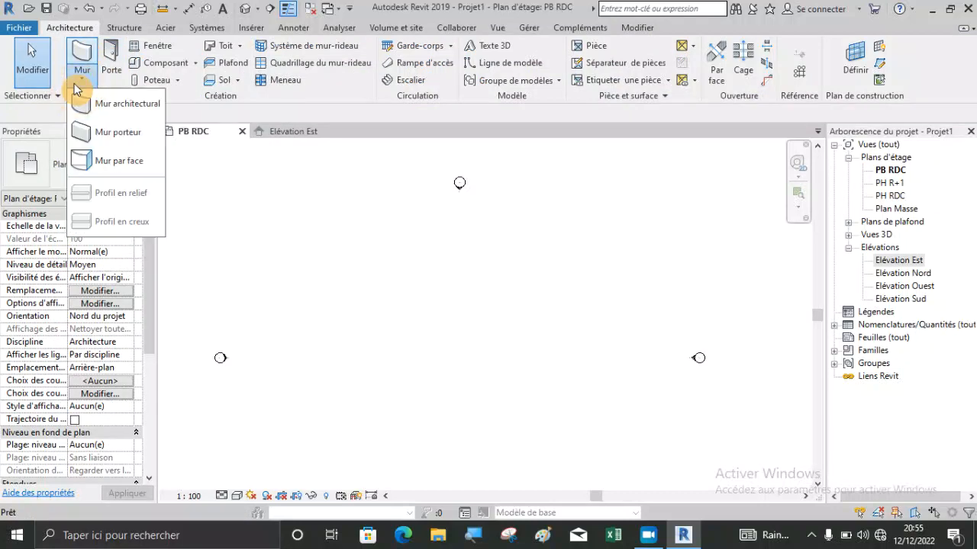
left_click(114, 107)
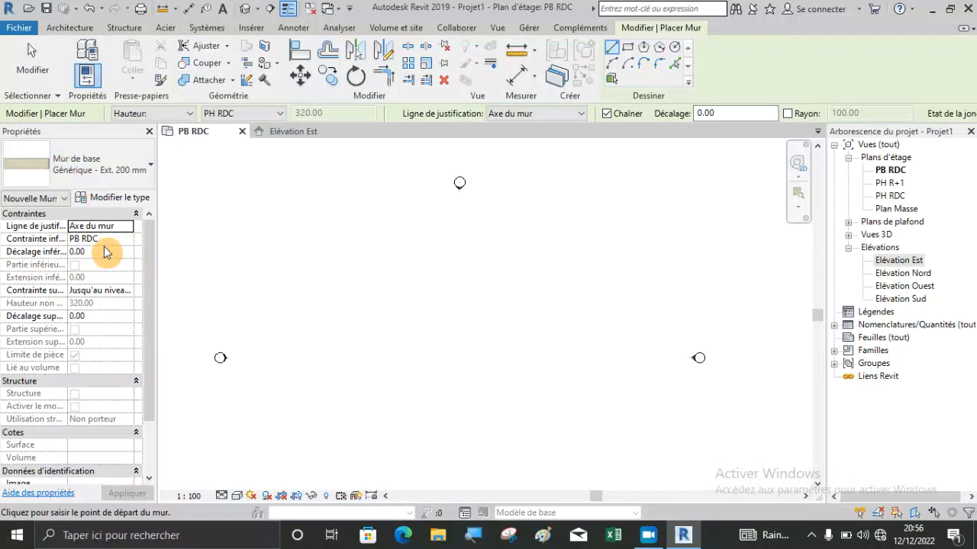
left_click(113, 180)
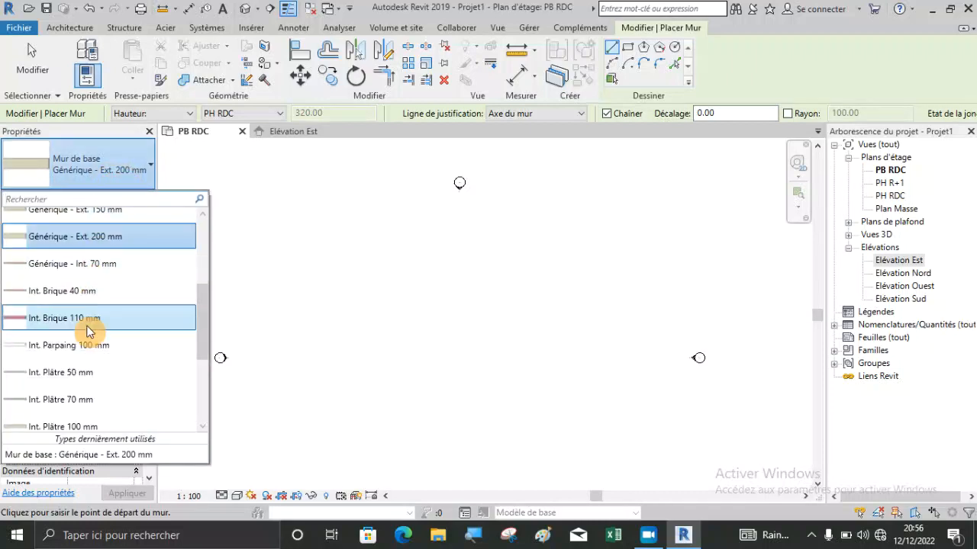
scroll(107, 351, "up", 3)
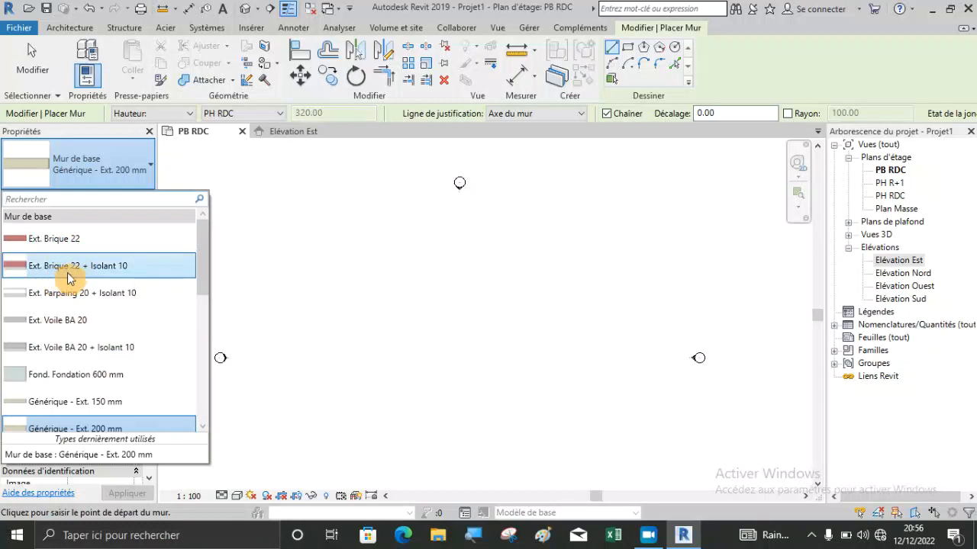
mouse_move(81, 271)
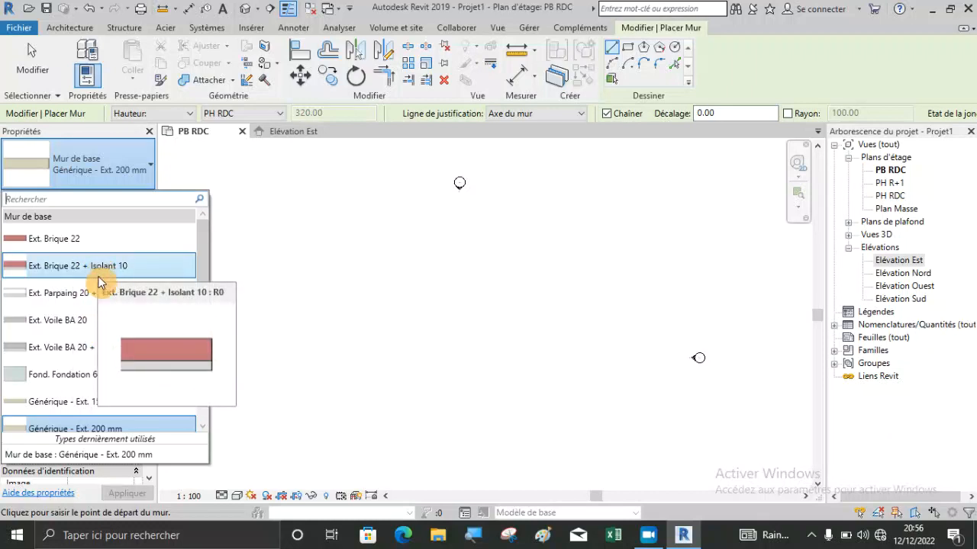
scroll(95, 292, "down", 3)
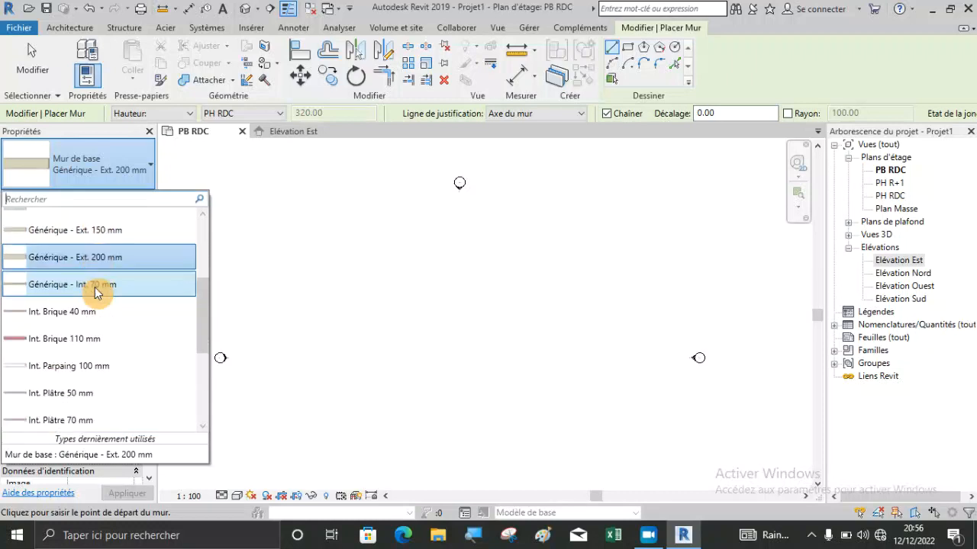
scroll(94, 293, "up", 3)
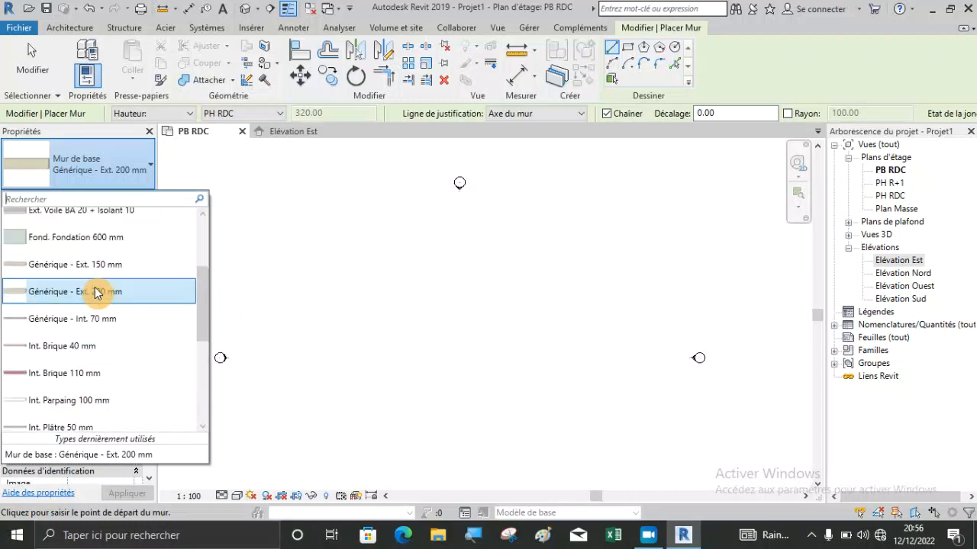
scroll(94, 292, "up", 1)
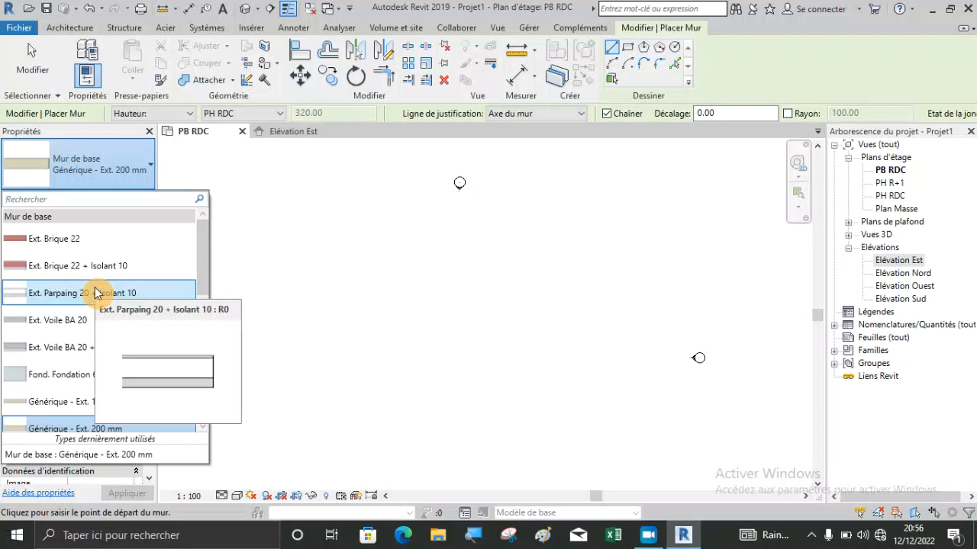
scroll(100, 283, "down", 3)
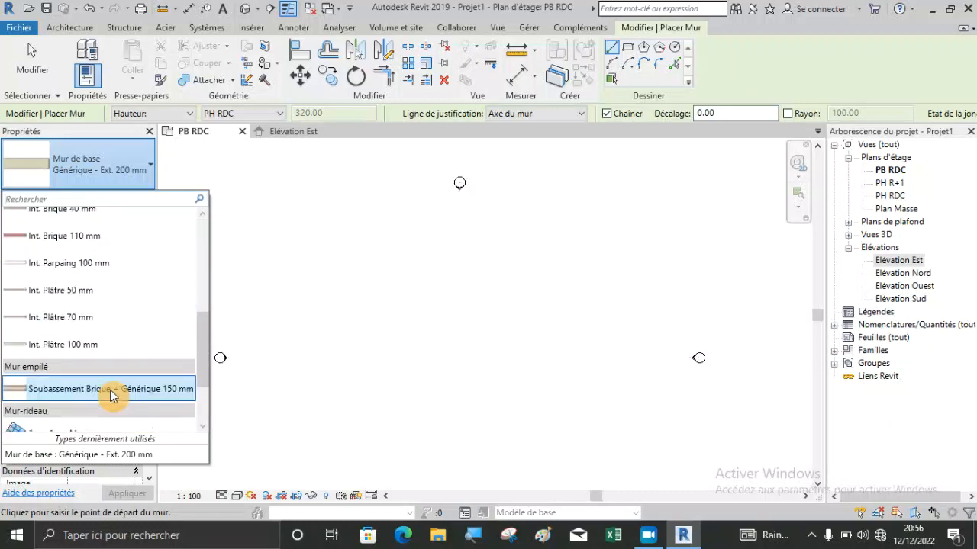
scroll(112, 394, "down", 1)
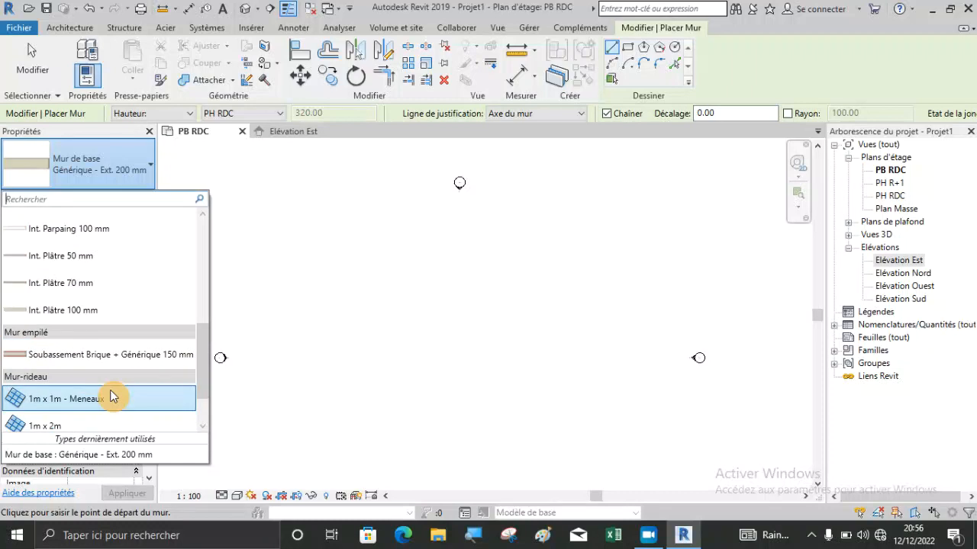
scroll(112, 397, "up", 5)
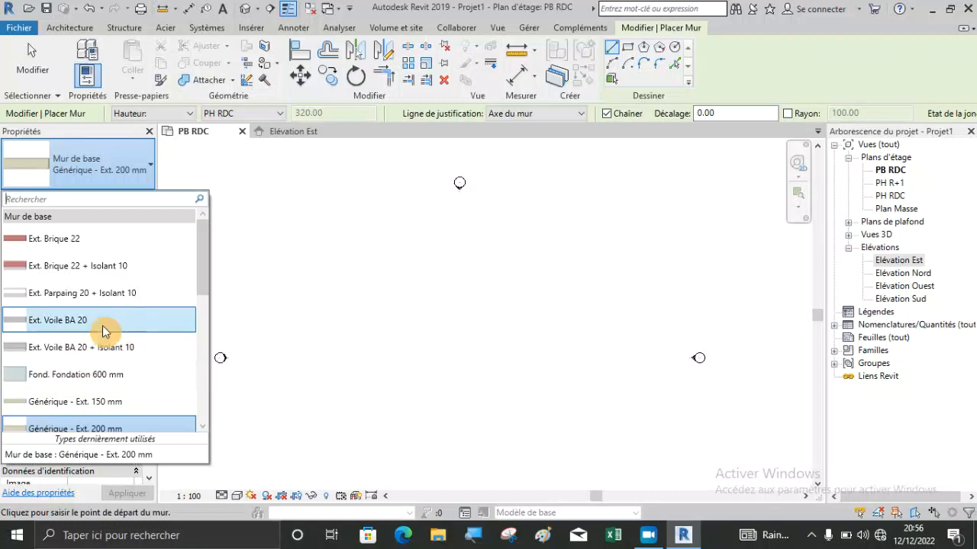
scroll(99, 350, "down", 1)
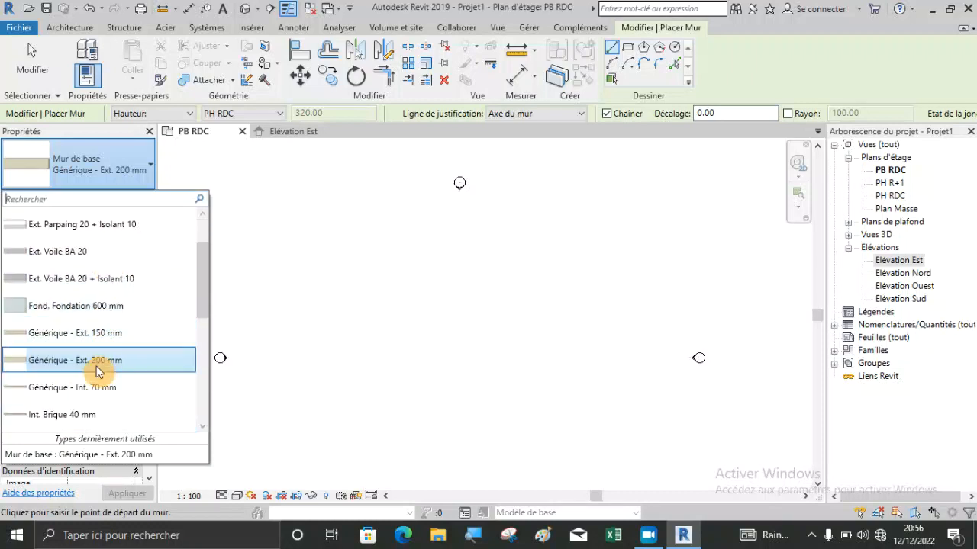
left_click(96, 368)
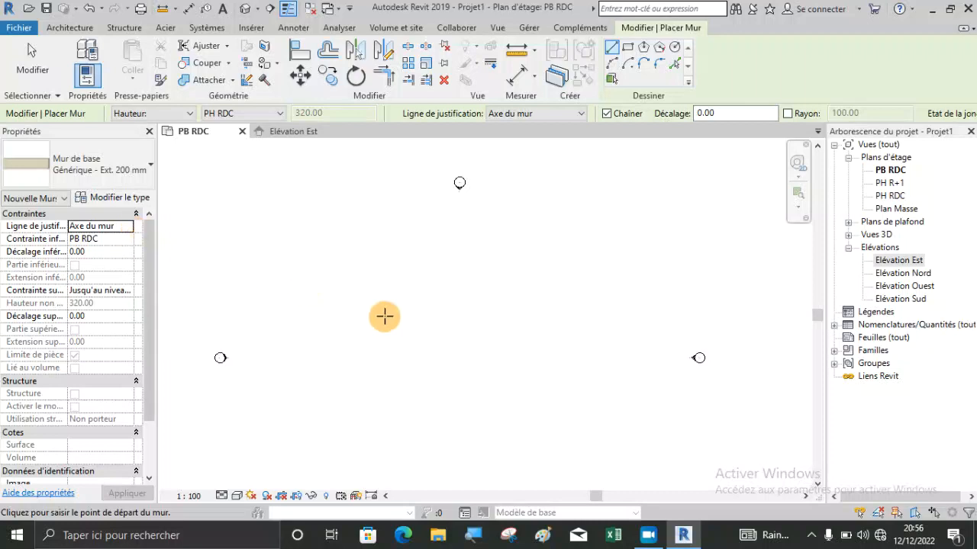
Draw a horizontal wall about 490 cm long in the PB RDC plan, with its location line on Axe du mur.
scroll(359, 271, "up", 2)
left_click(347, 293)
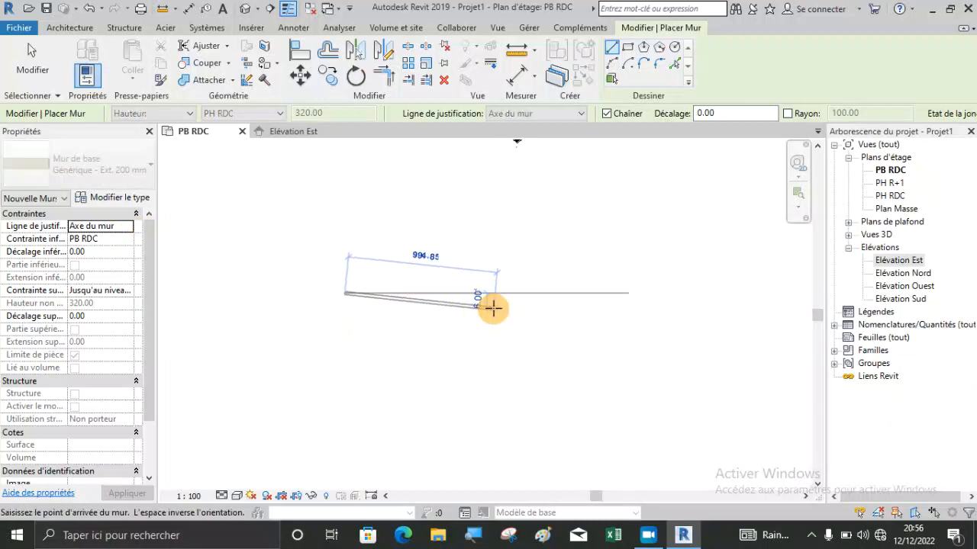
scroll(357, 304, "up", 5)
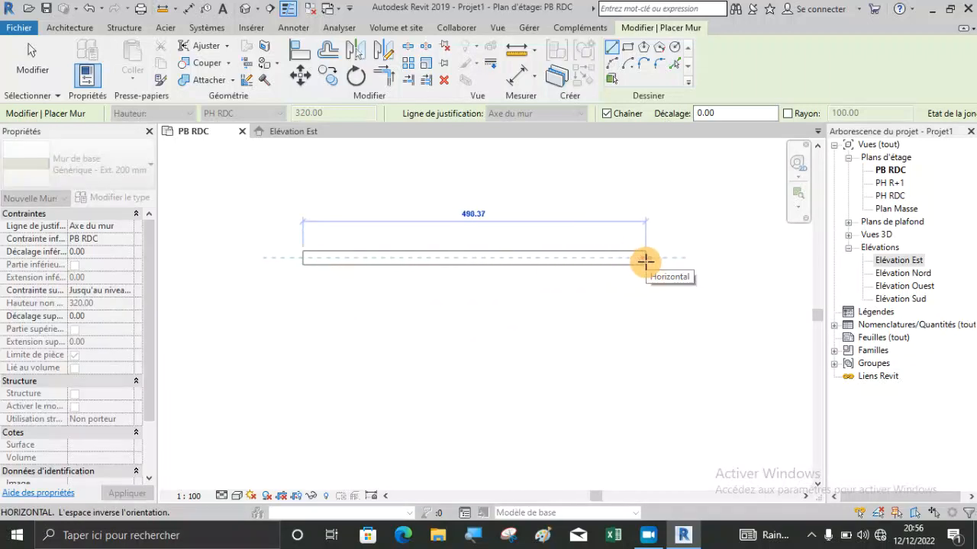
left_click(646, 261)
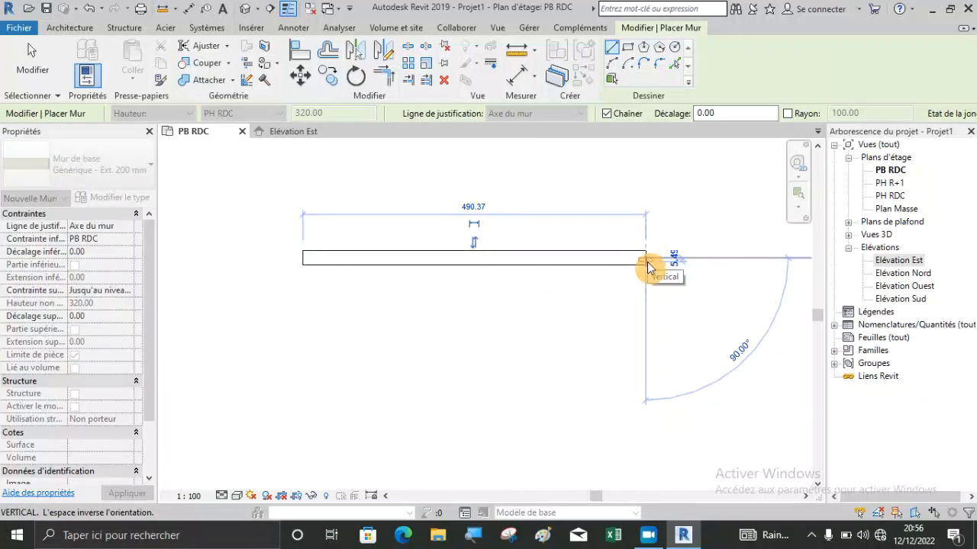
key("Escape")
Set the location line to Nu fini: Extérieur and draw a parallel wall below the first, aligned with both its ends.
left_click(100, 226)
left_click(127, 227)
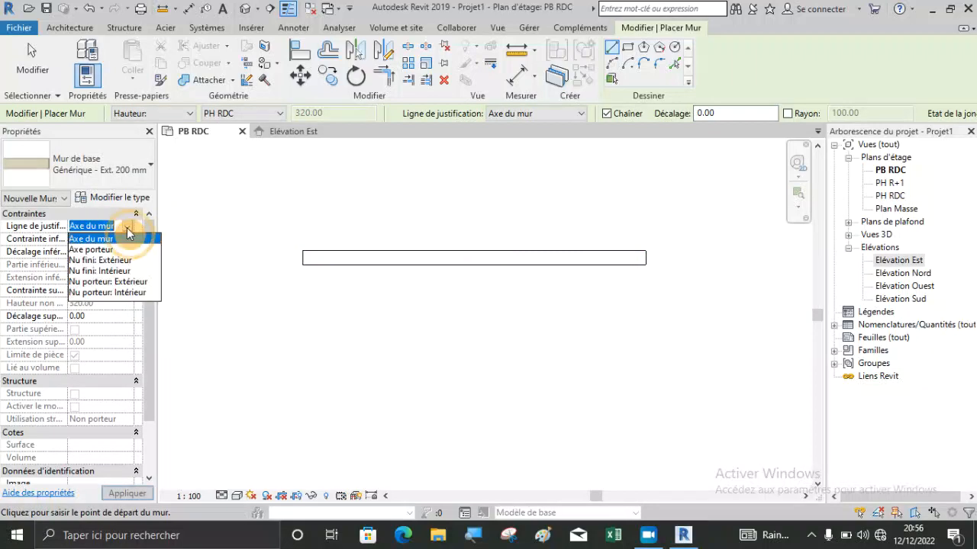
left_click(100, 261)
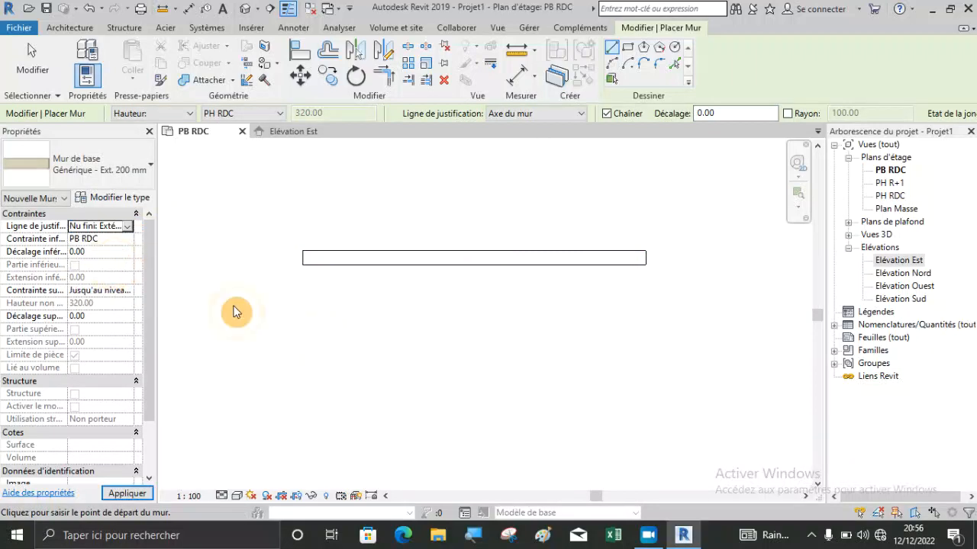
left_click(305, 298)
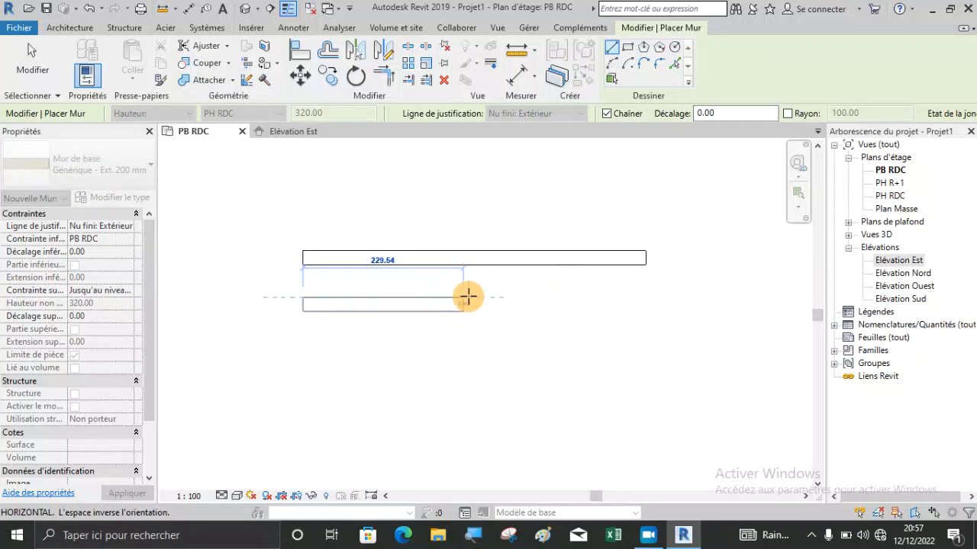
left_click(645, 298)
key("Escape")
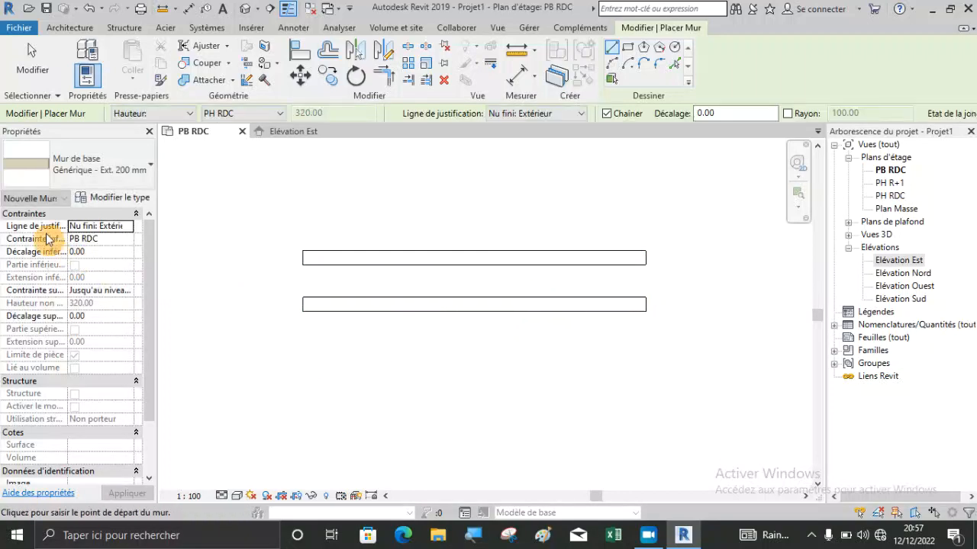
Set the location line to Nu fini: Intérieur and draw a third parallel wall about 490 cm long below the other two.
left_click(134, 226)
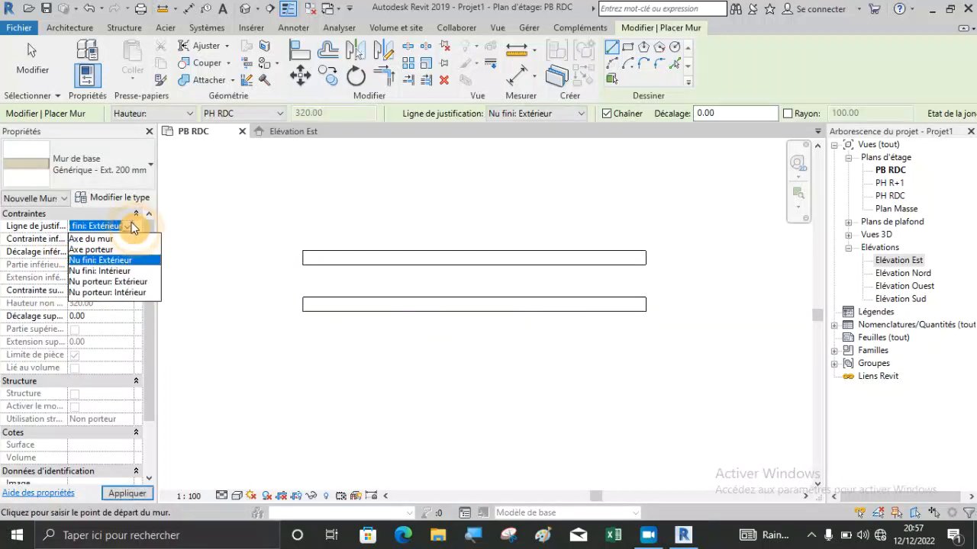
left_click(125, 273)
left_click(303, 349)
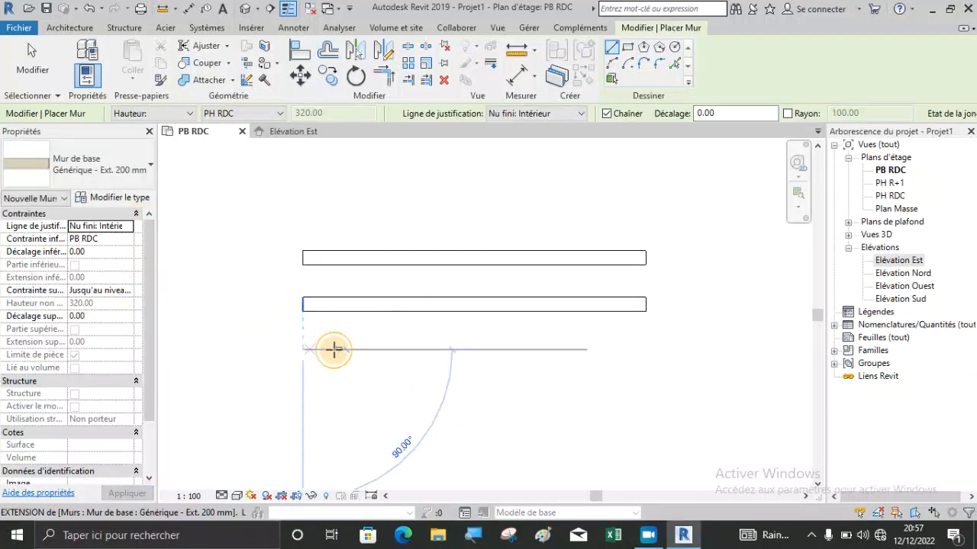
left_click(643, 351)
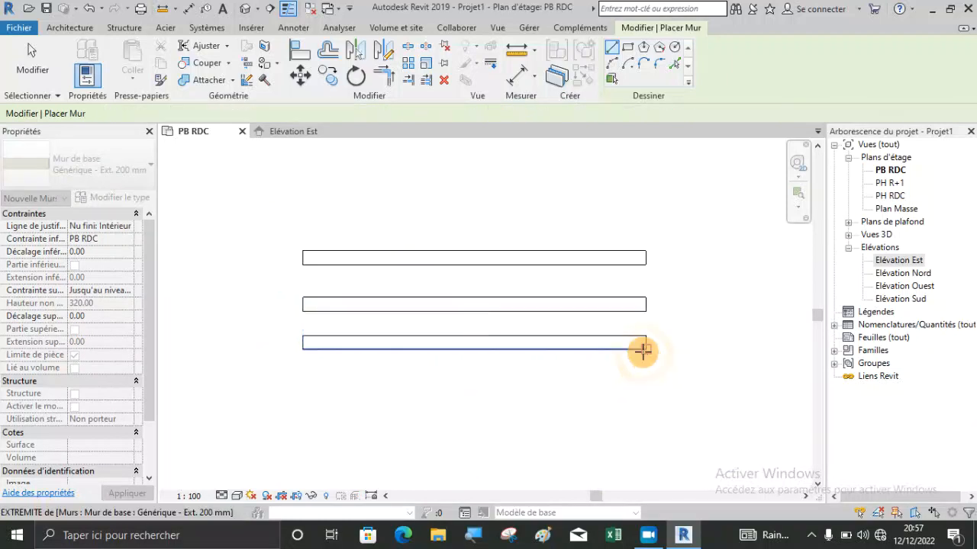
key("Escape")
key("Escape")
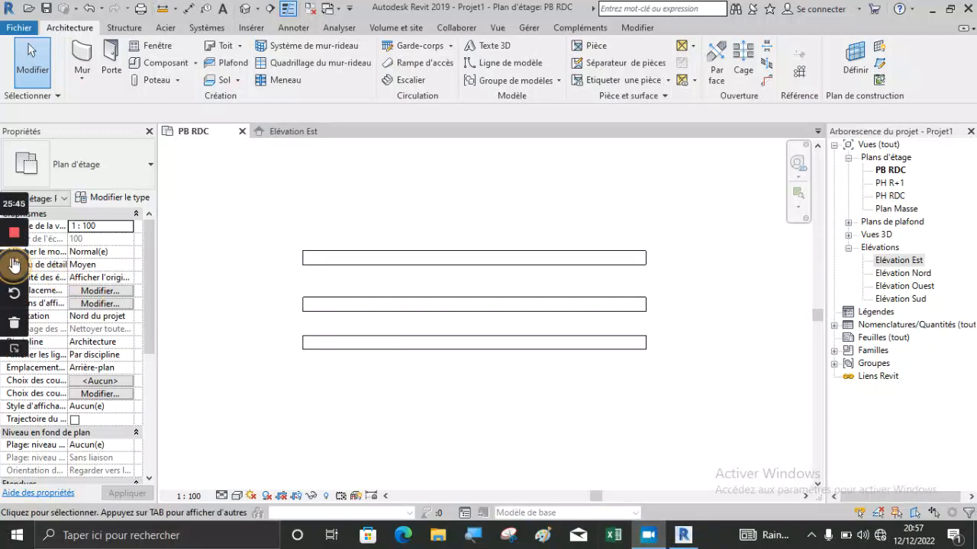
left_click(13, 263)
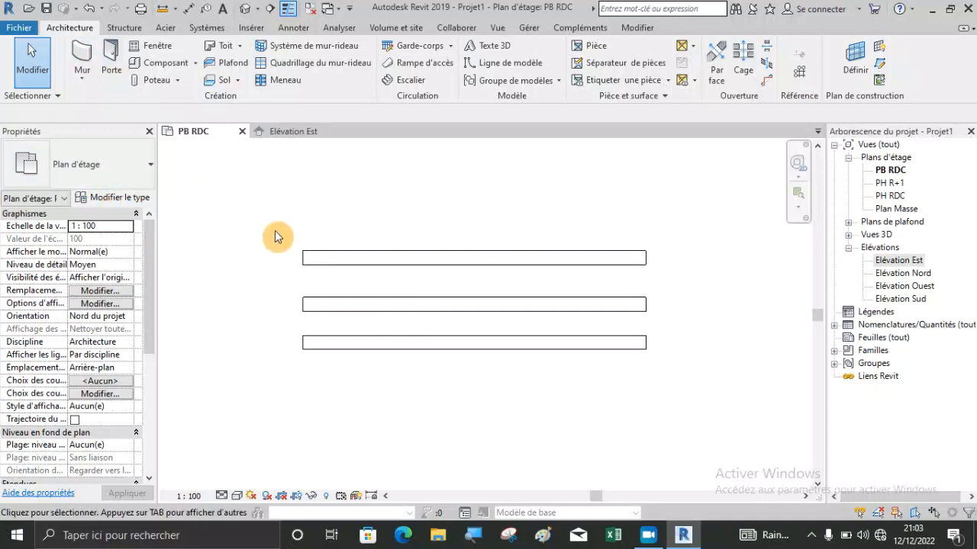
Delete the three test walls and start a new wall with its location line on Nu fini: Extérieur.
left_click_drag(488, 392, 329, 213)
key("Delete")
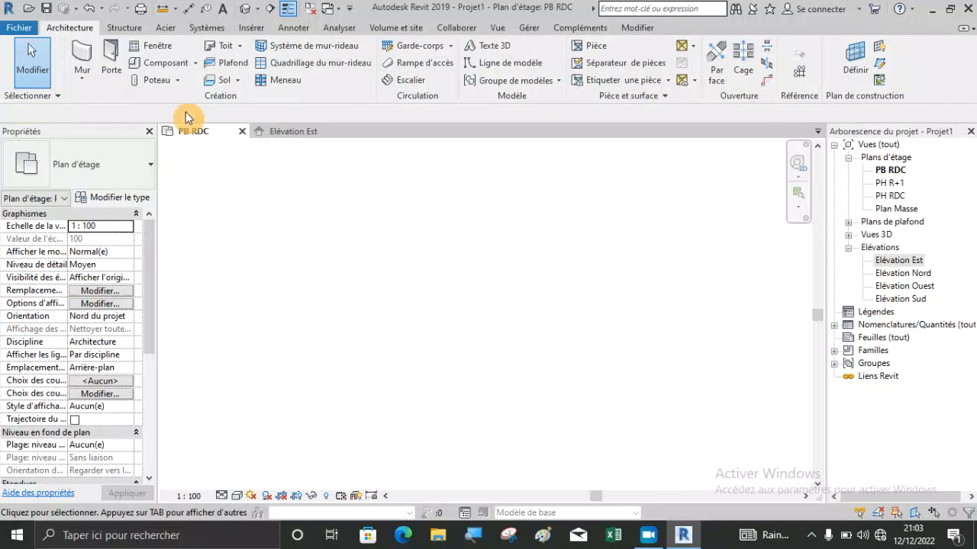
left_click(84, 51)
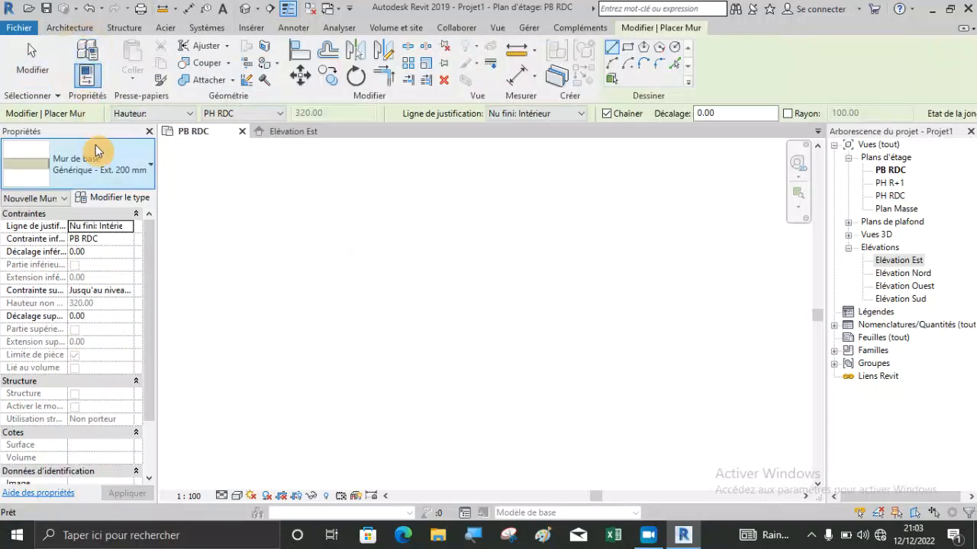
left_click(131, 227)
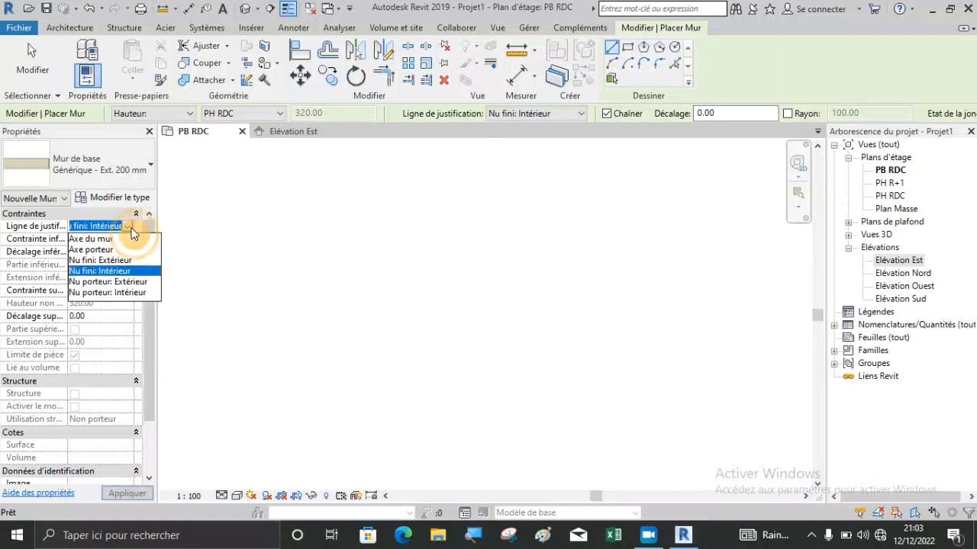
left_click(111, 261)
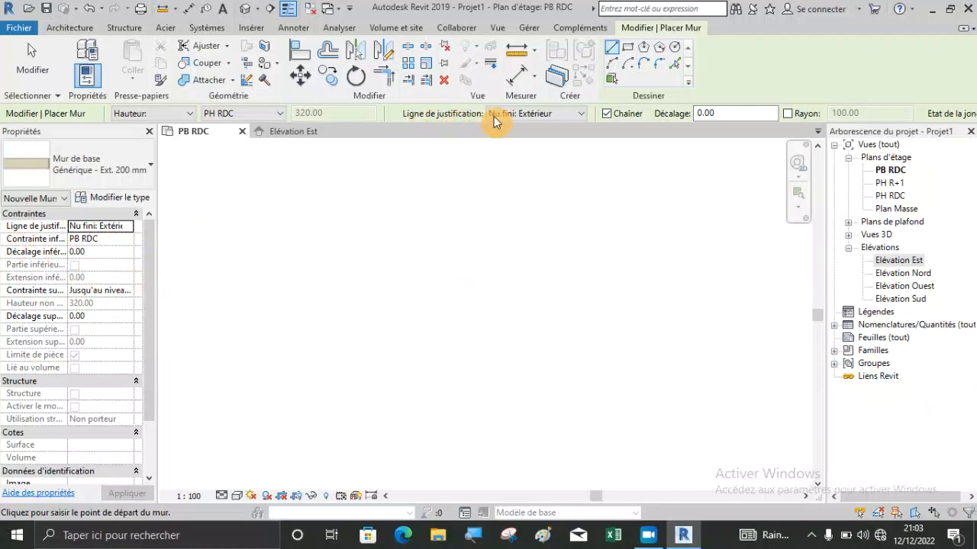
Examine the wall placement choices for location line, Hauteur or Profondeur and top level, keeping Hauteur with PH RDC.
left_click(577, 119)
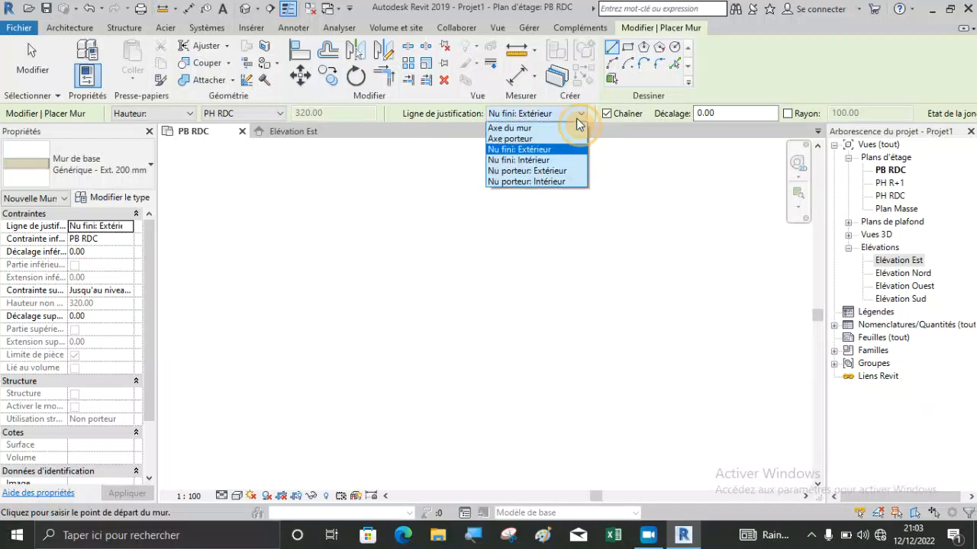
left_click(576, 118)
left_click(576, 118)
left_click(577, 120)
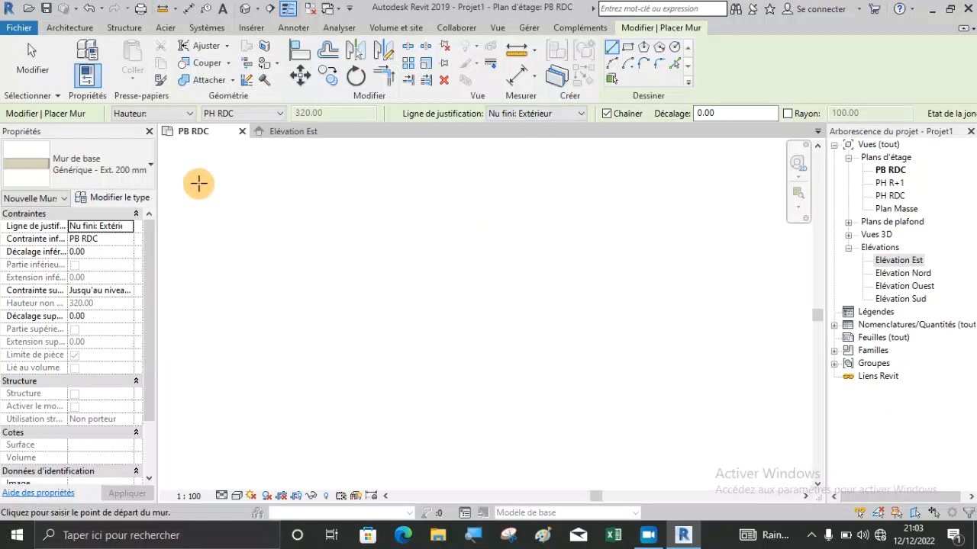
left_click(153, 114)
left_click(153, 126)
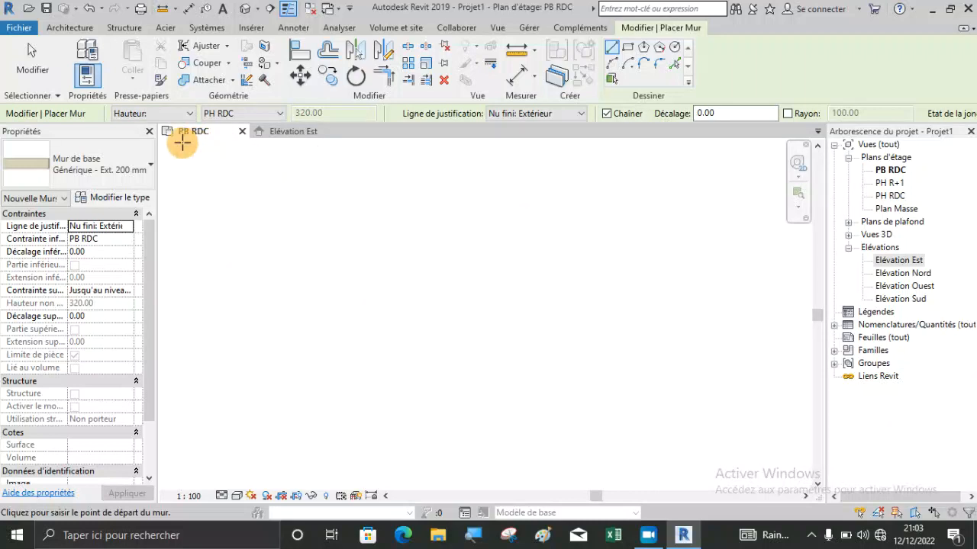
left_click(145, 114)
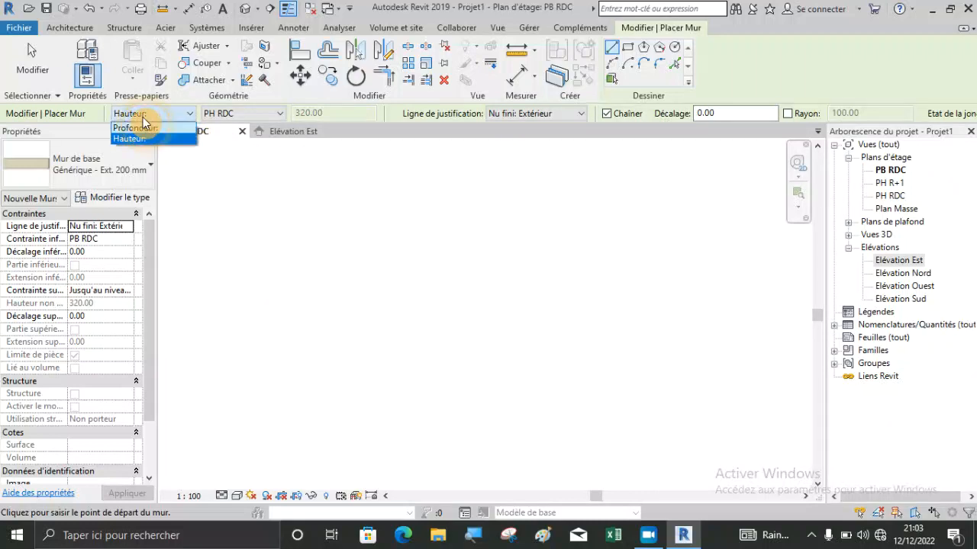
left_click(142, 118)
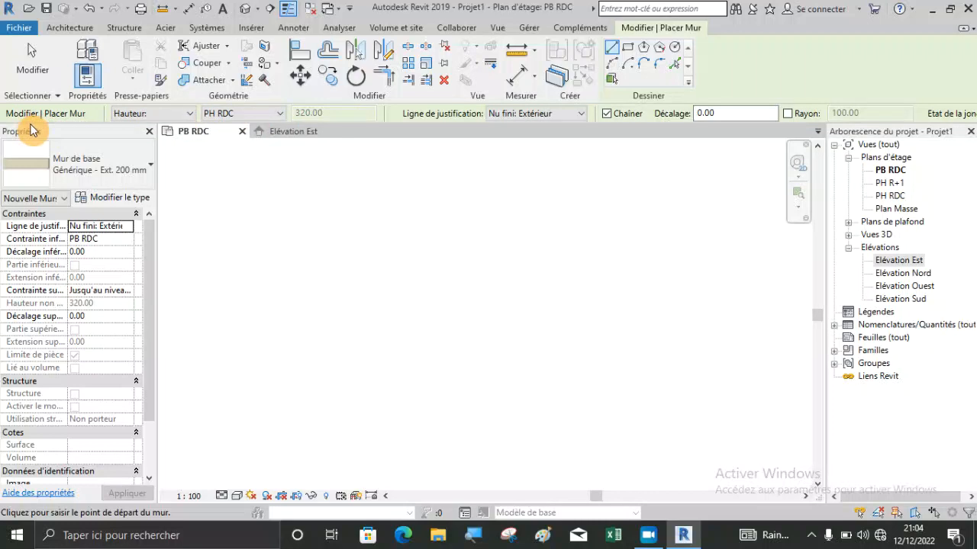
left_click(274, 113)
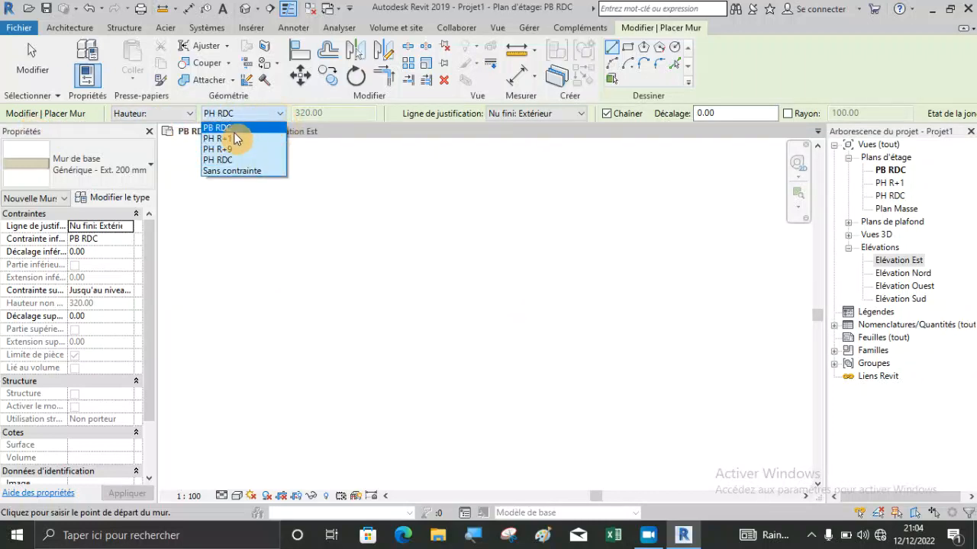
left_click(225, 158)
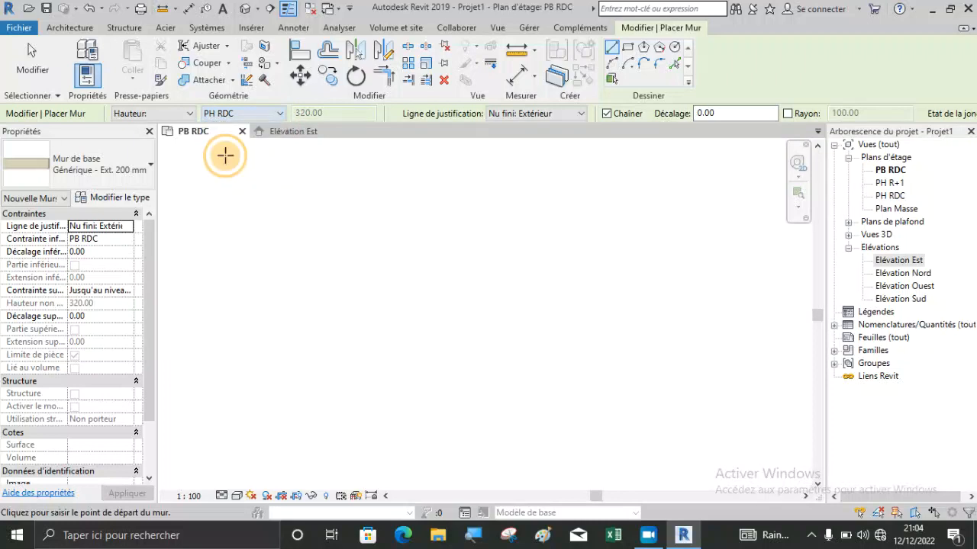
Try the Profondeur option for the new wall, restoring Hauteur with the top constrained to level PH RDC.
left_click(188, 114)
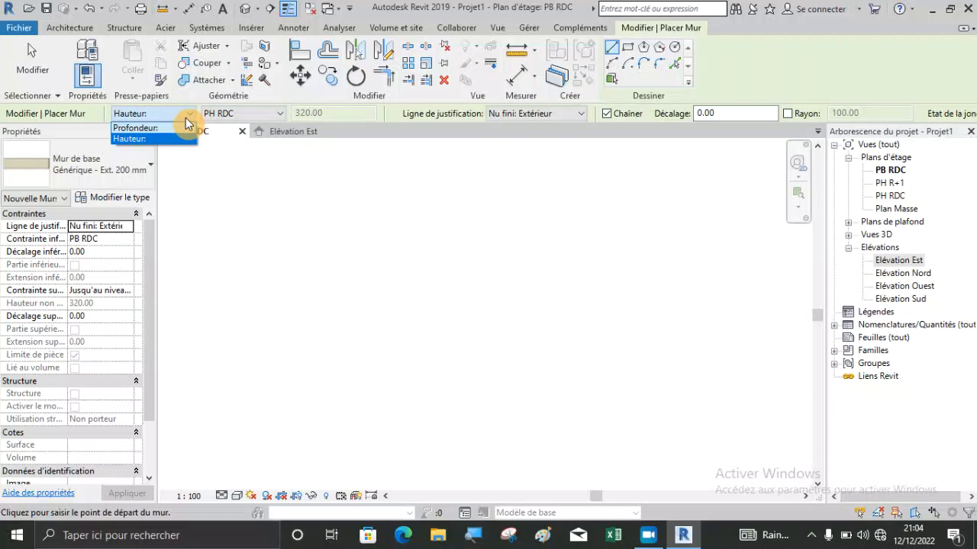
left_click(153, 128)
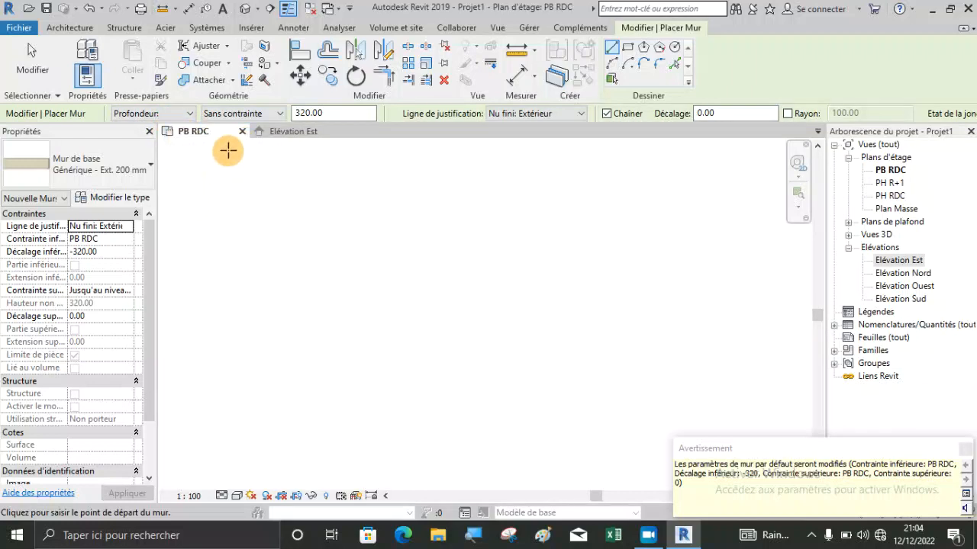
left_click(187, 122)
left_click(139, 136)
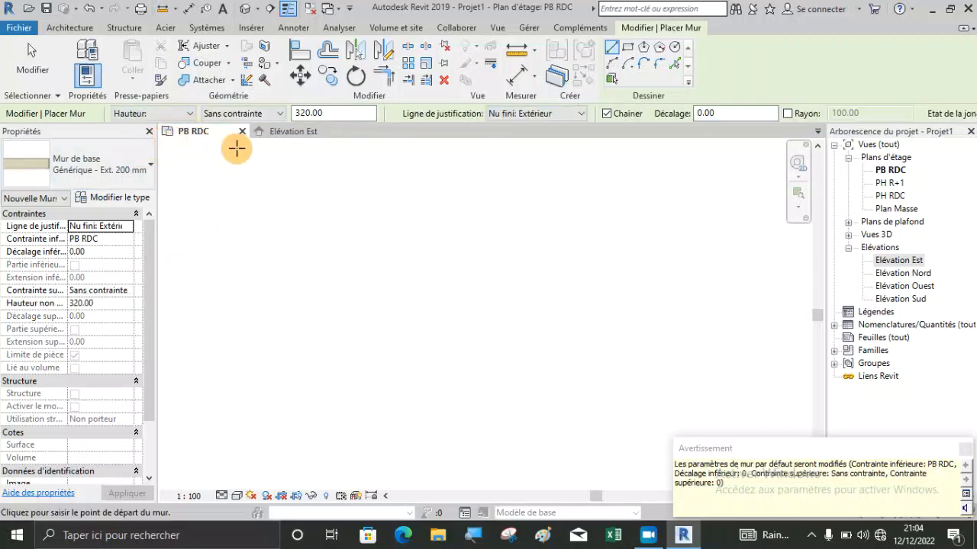
left_click(259, 115)
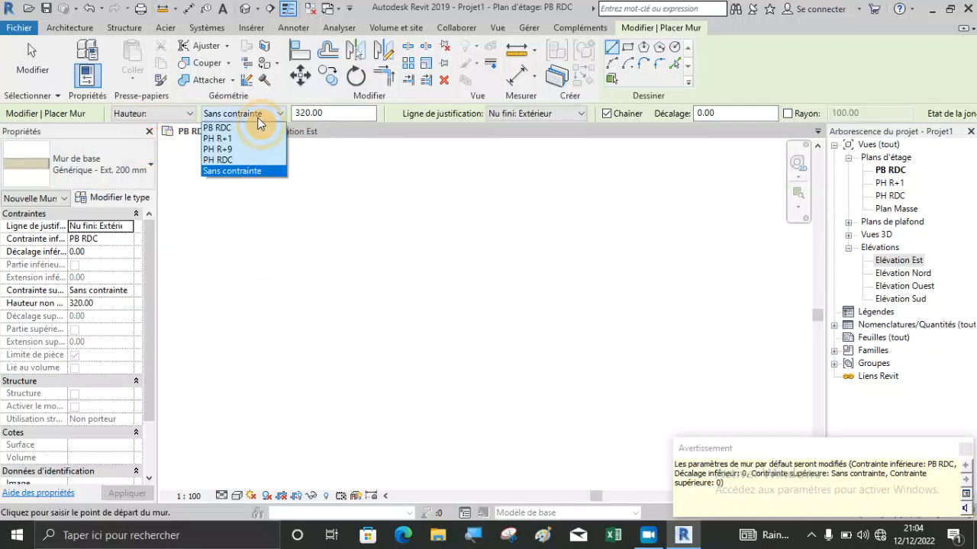
left_click(185, 115)
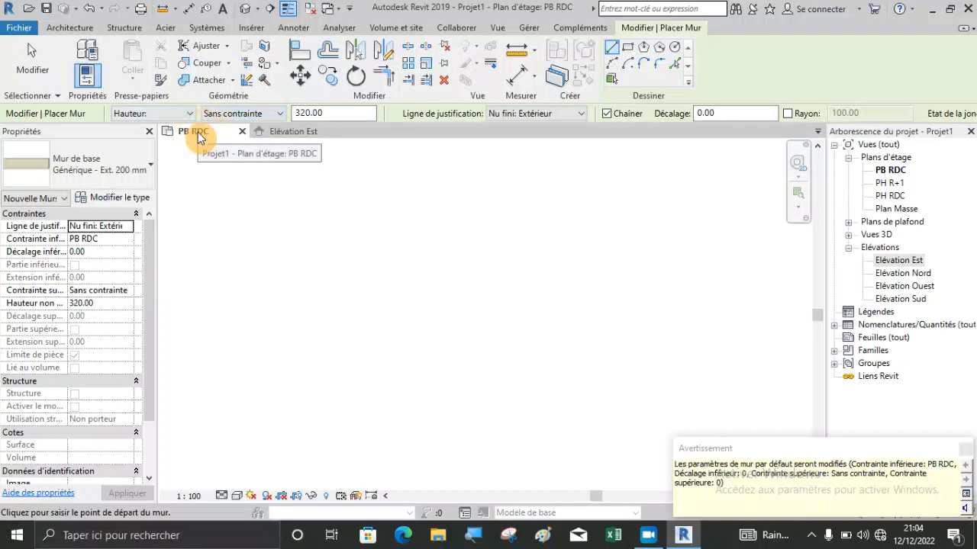
left_click(247, 115)
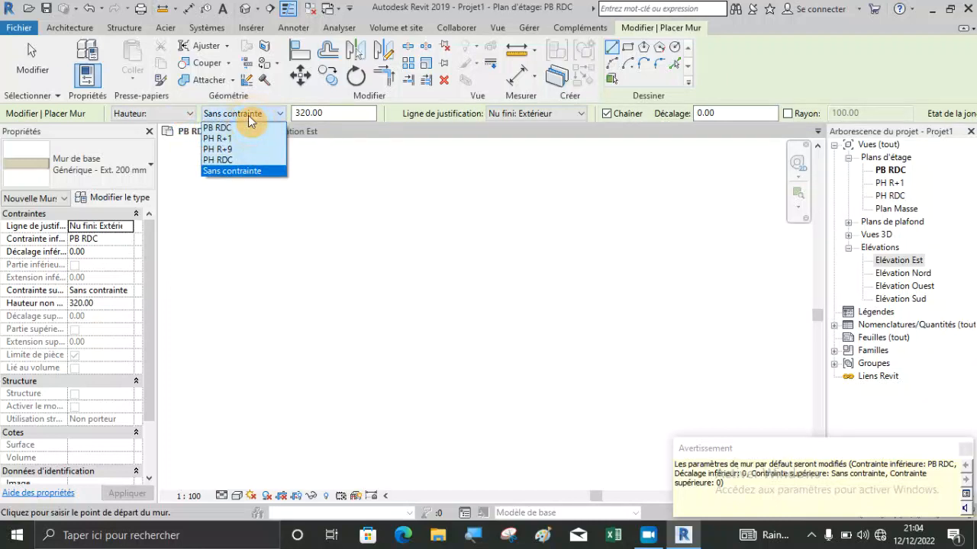
left_click(196, 120)
left_click(233, 120)
left_click(244, 156)
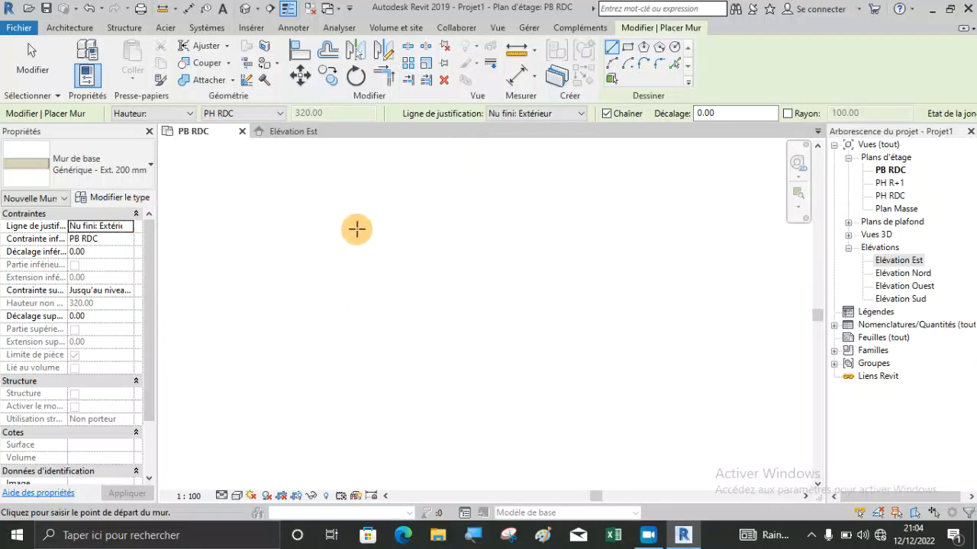
Draw a vertical test wall about 164 cm long in the PB RDC plan and delete it.
left_click(316, 225)
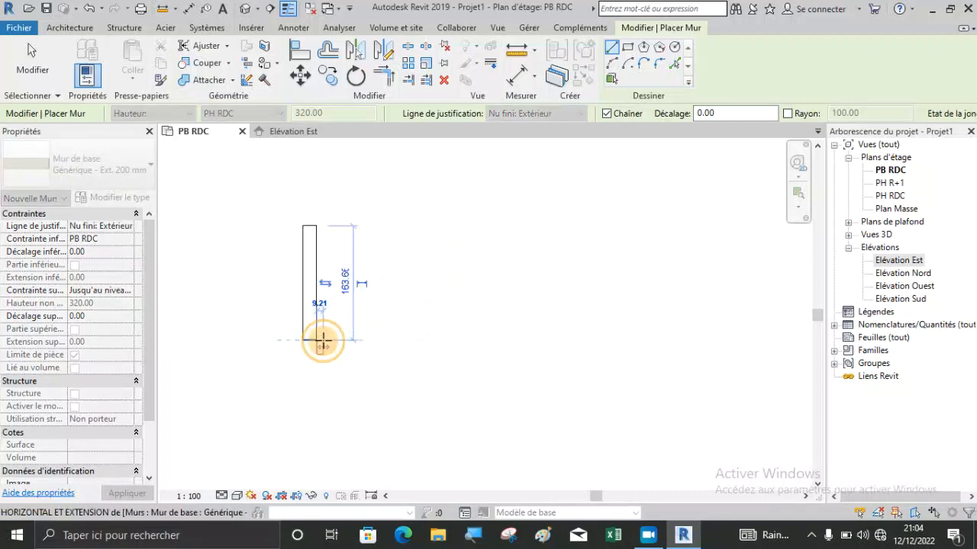
left_click(323, 339)
key("Escape")
key("Escape")
left_click(318, 286)
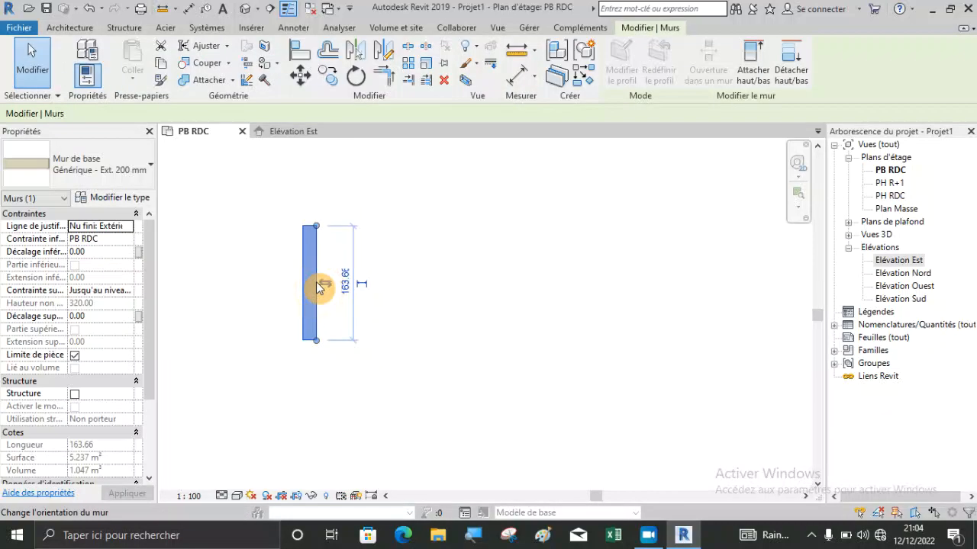
key("Delete")
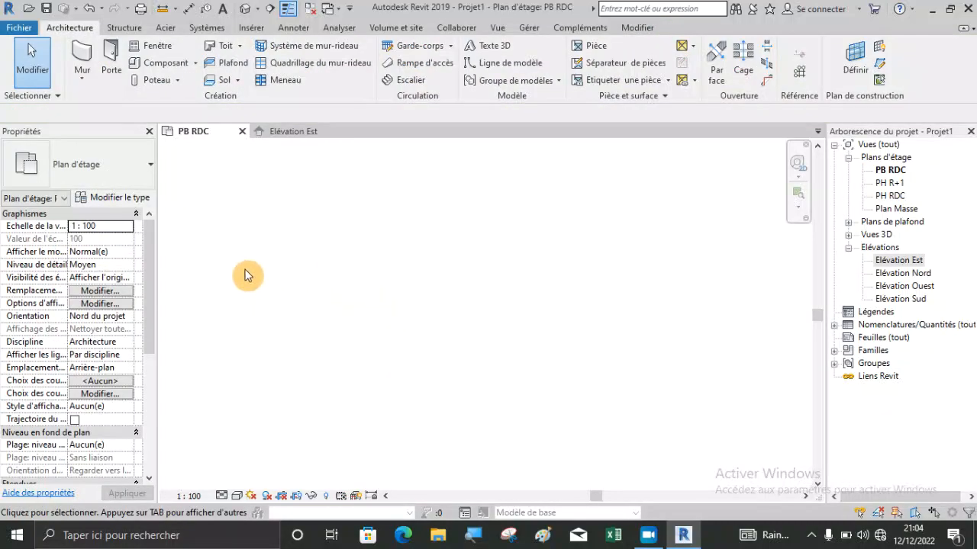
Start an architectural wall again and review the available wall types, keeping Générique - Ext. 200 mm.
left_click(81, 54)
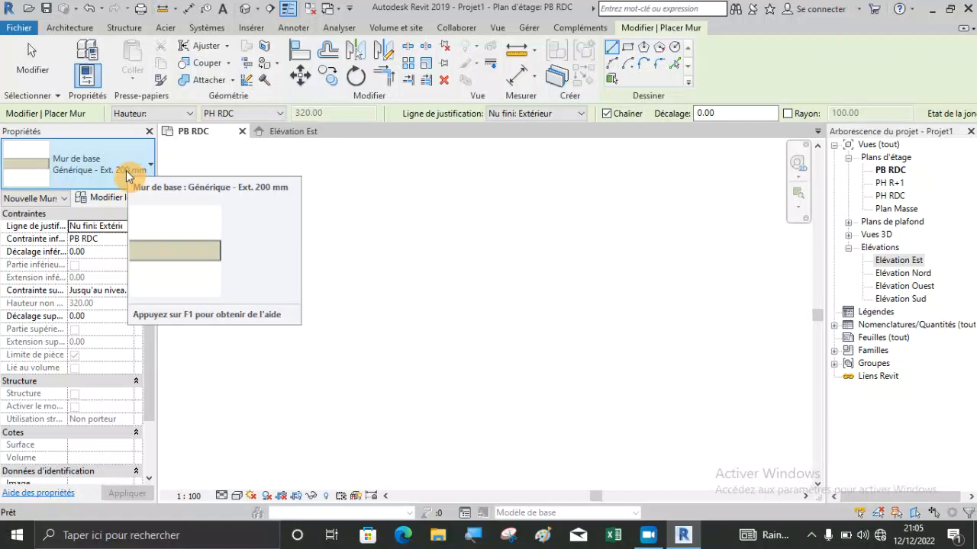
left_click(121, 176)
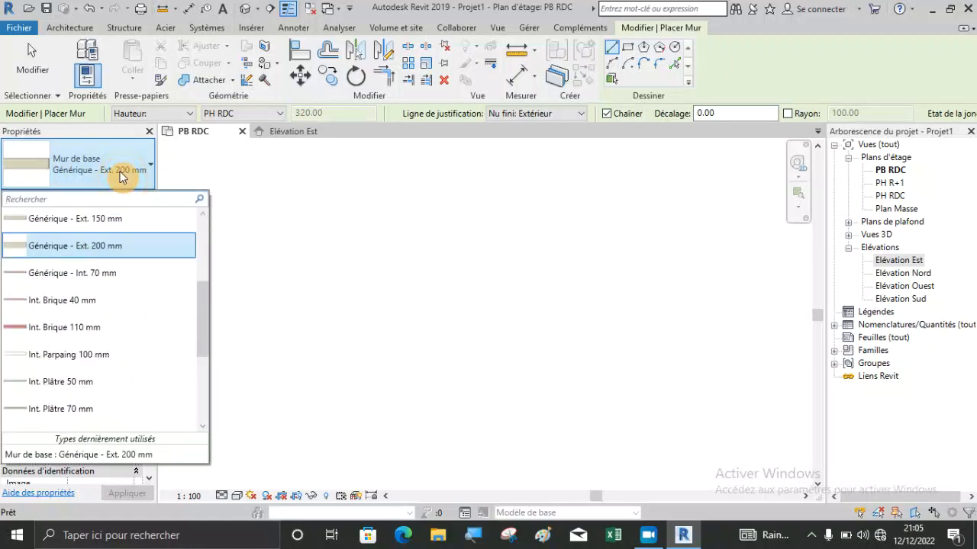
scroll(123, 251, "up", 3)
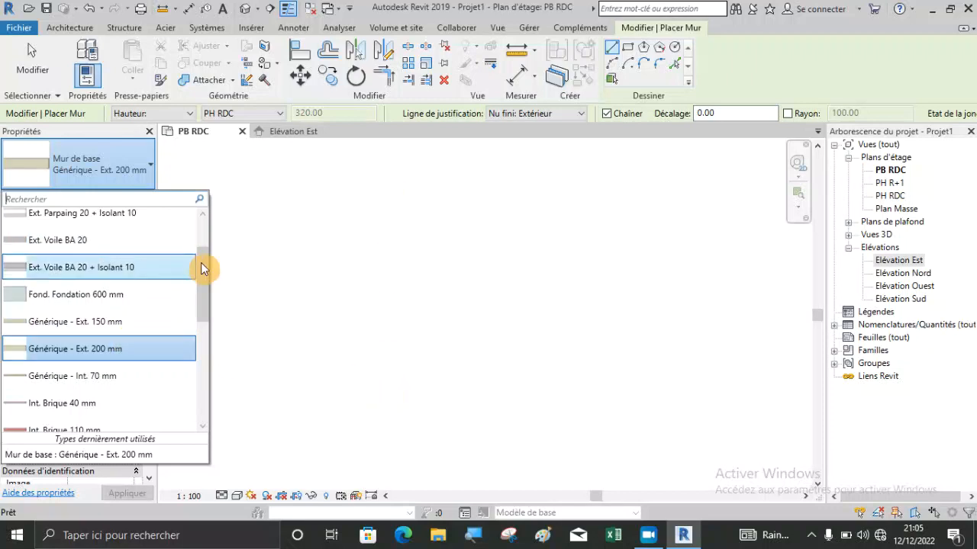
left_click_drag(200, 263, 199, 238)
scroll(148, 320, "down", 5)
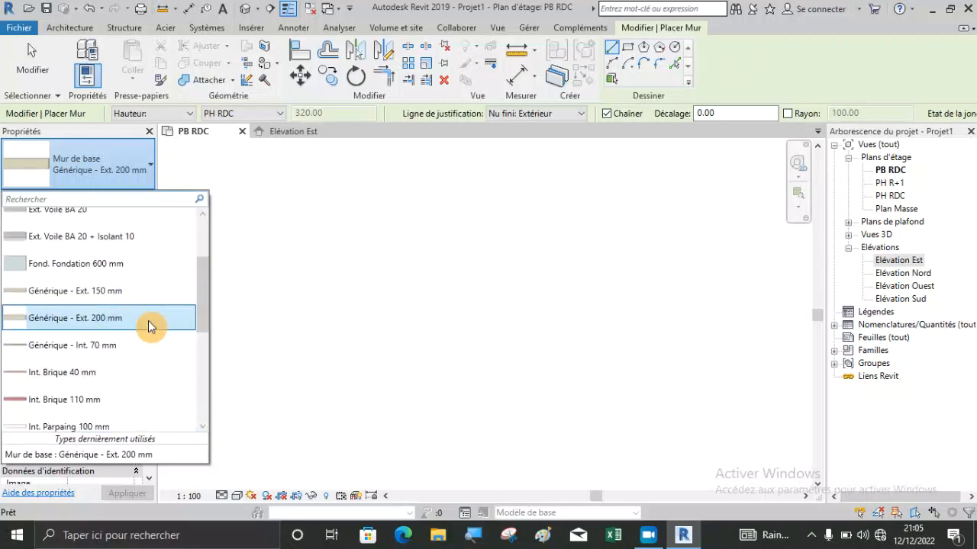
scroll(148, 321, "up", 4)
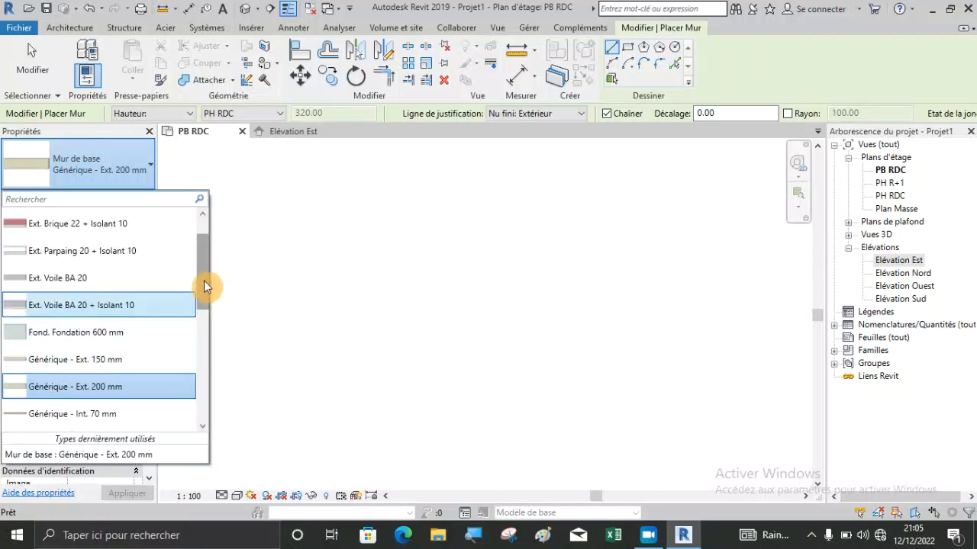
left_click_drag(204, 286, 202, 262)
left_click(100, 171)
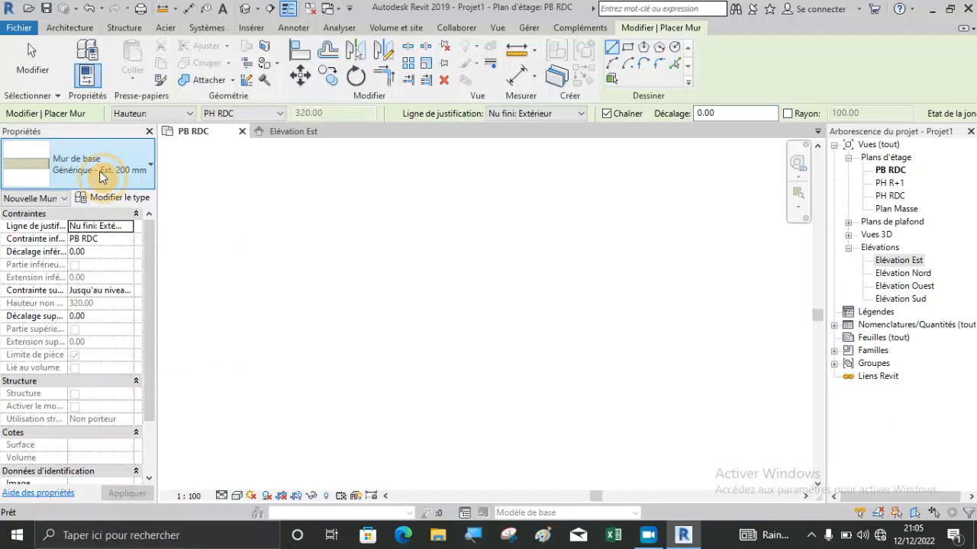
left_click(111, 165)
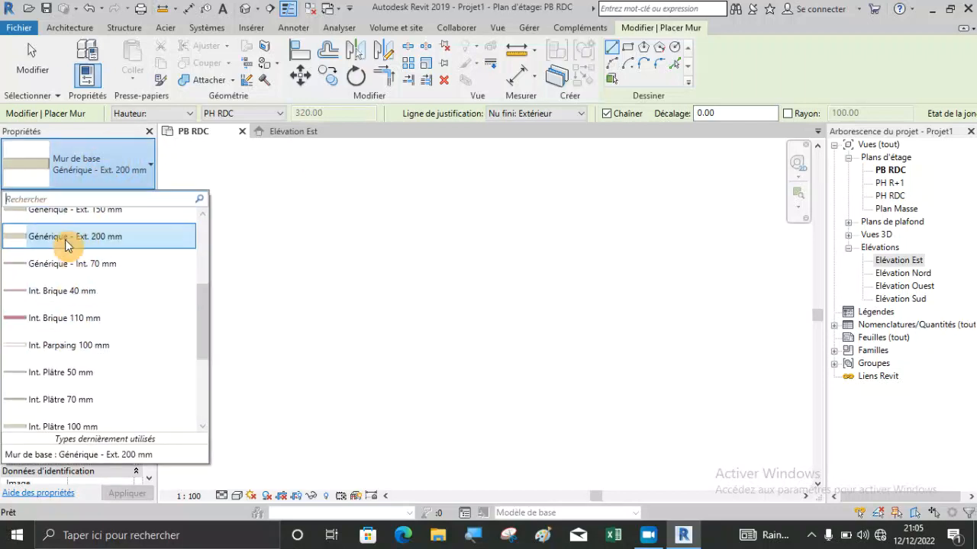
left_click(80, 168)
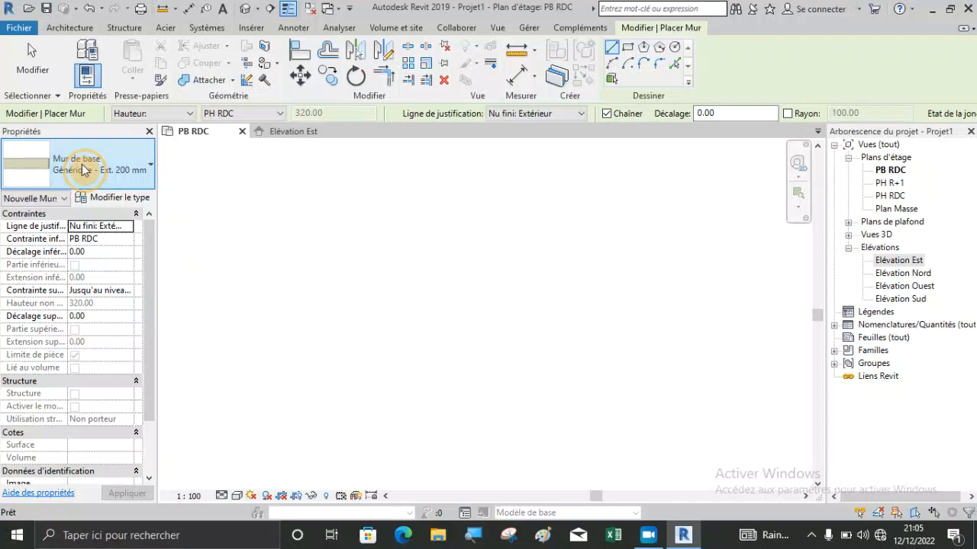
Duplicate the Générique - Ext. 200 mm wall type under the name MUR DE 18 cm.
left_click(115, 200)
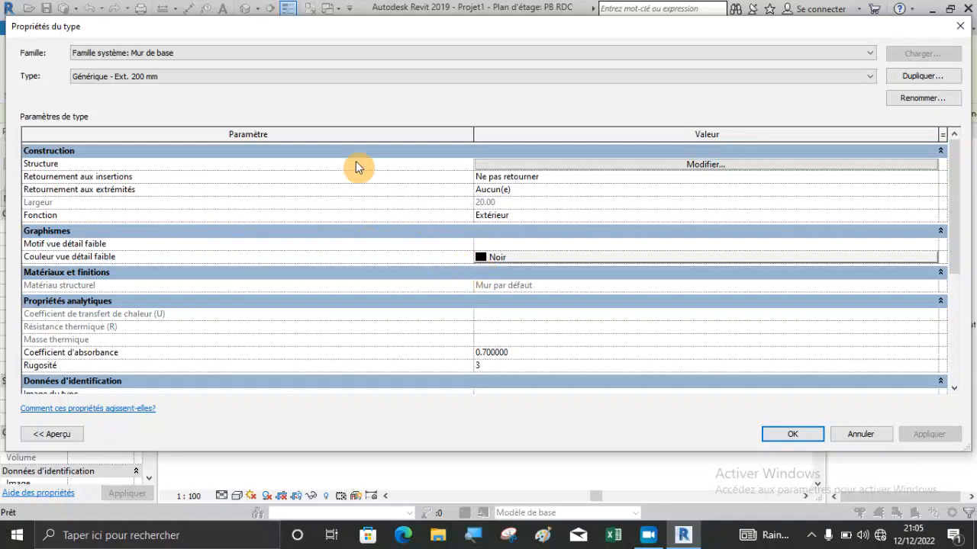
left_click_drag(4, 92, 371, 174)
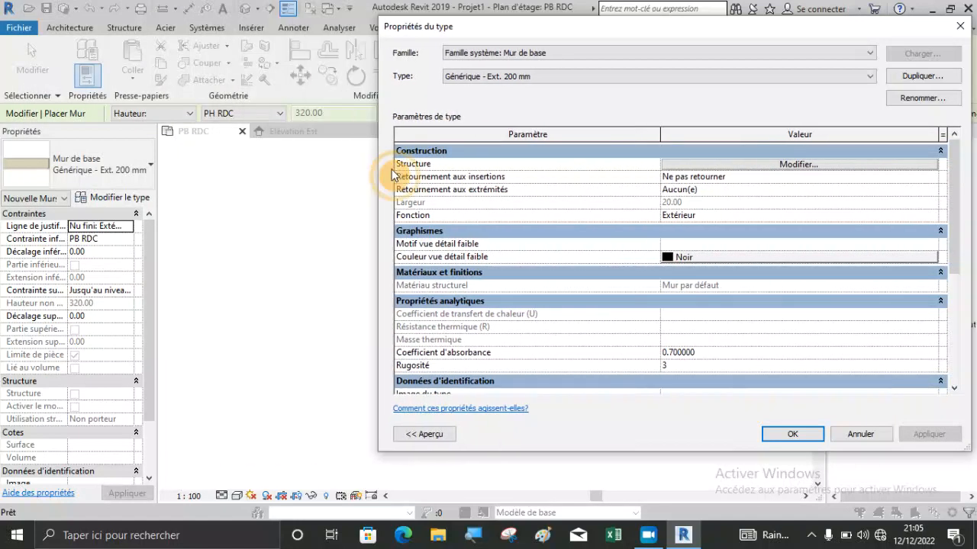
left_click_drag(587, 30, 390, 35)
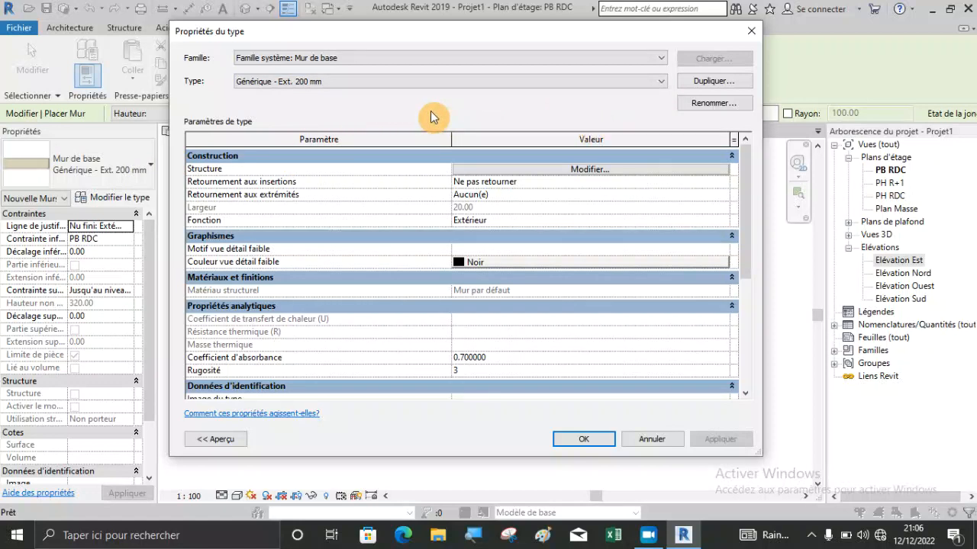
left_click(703, 89)
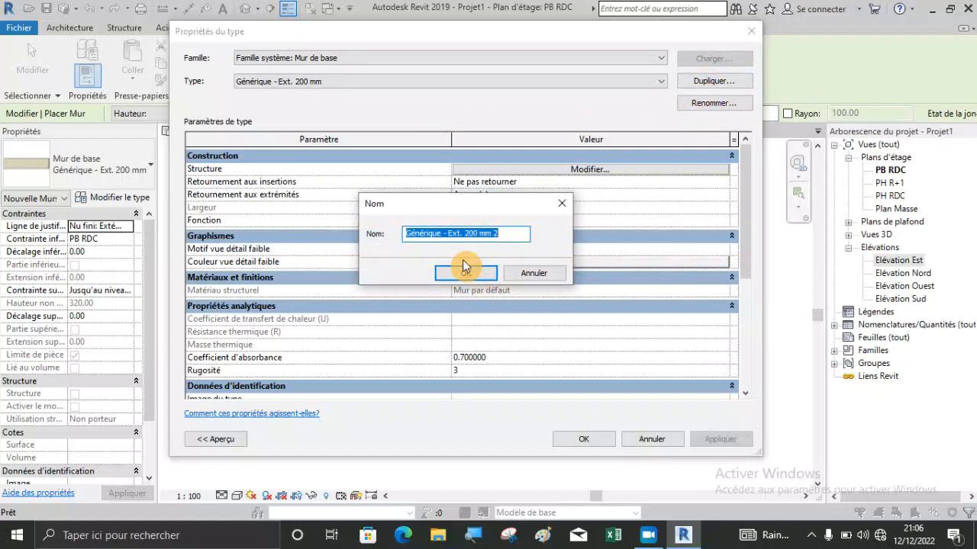
type("MUR DE")
type("1")
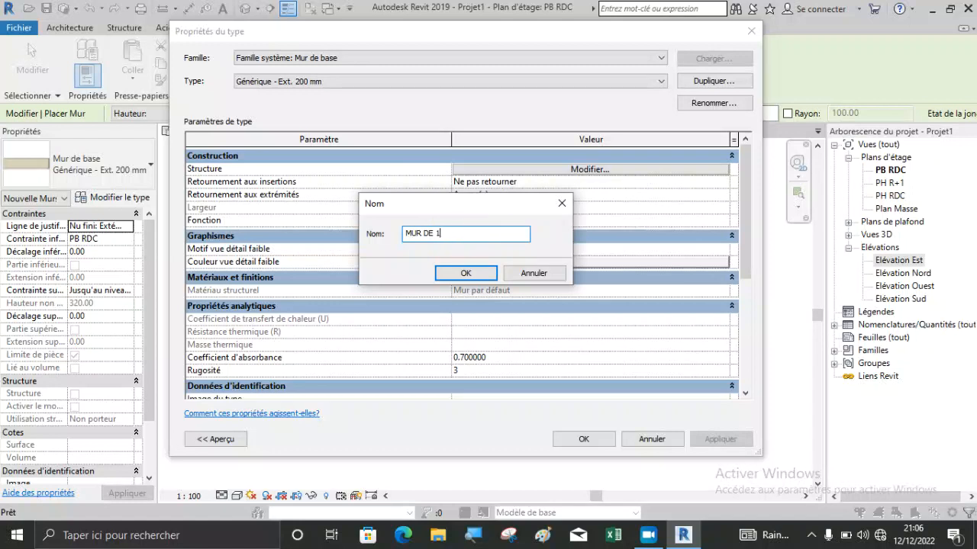
type("8")
key("Caps_Lock")
type("cm")
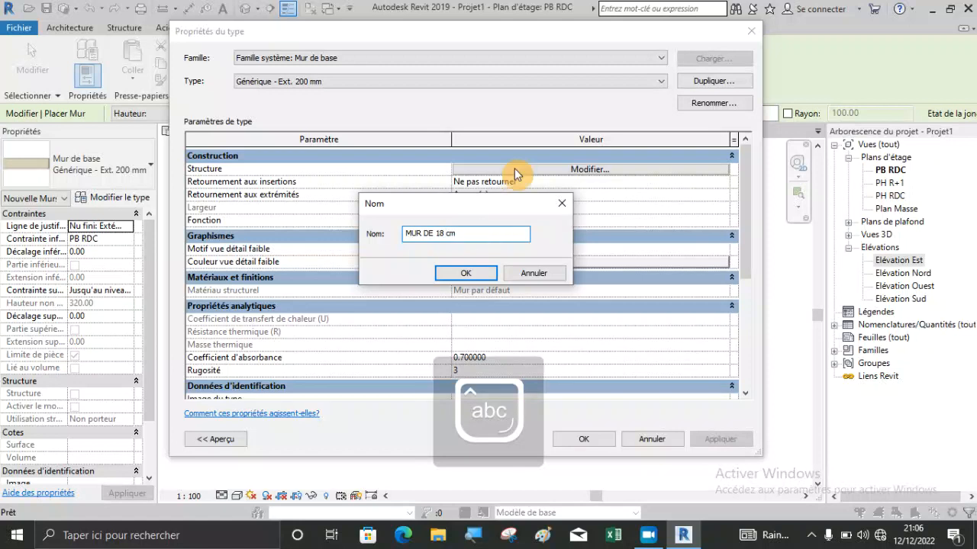
left_click(467, 274)
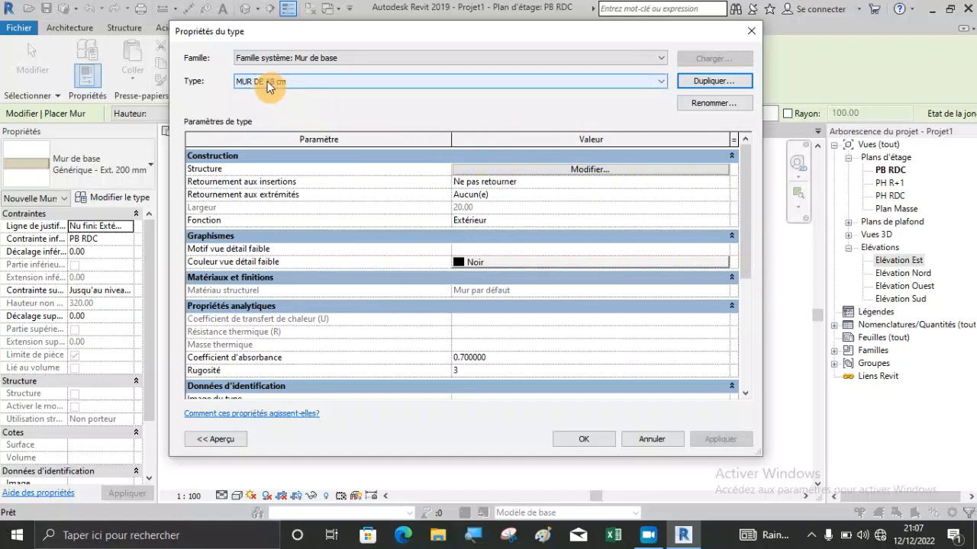
Open the structure of the MUR DE 18 cm type and set its Porteur/Ossature layer's thickness to 15 cm.
left_click(531, 170)
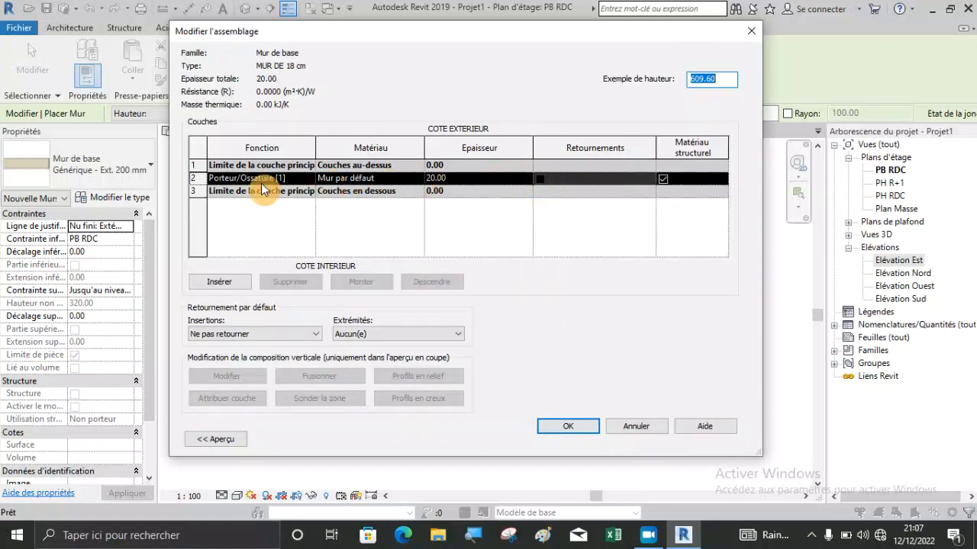
left_click(453, 177)
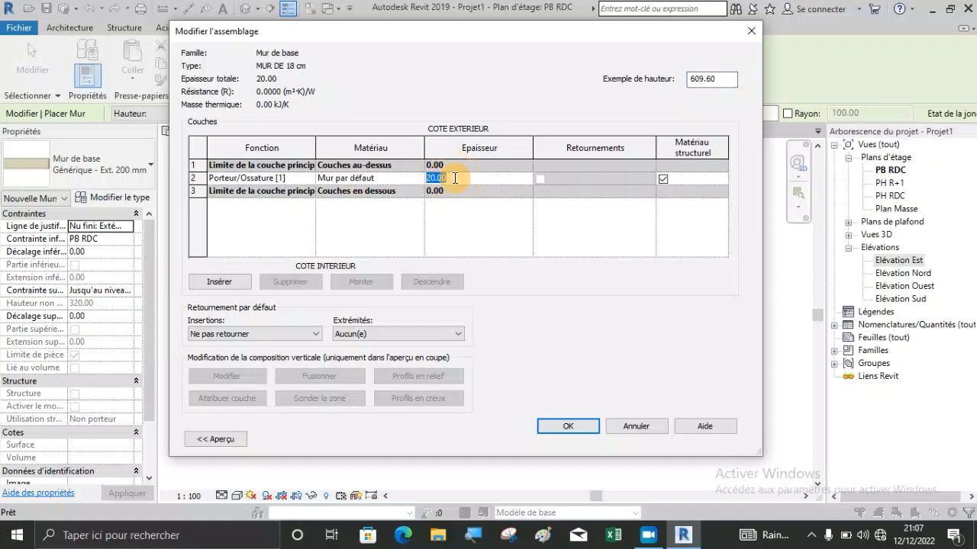
type("15")
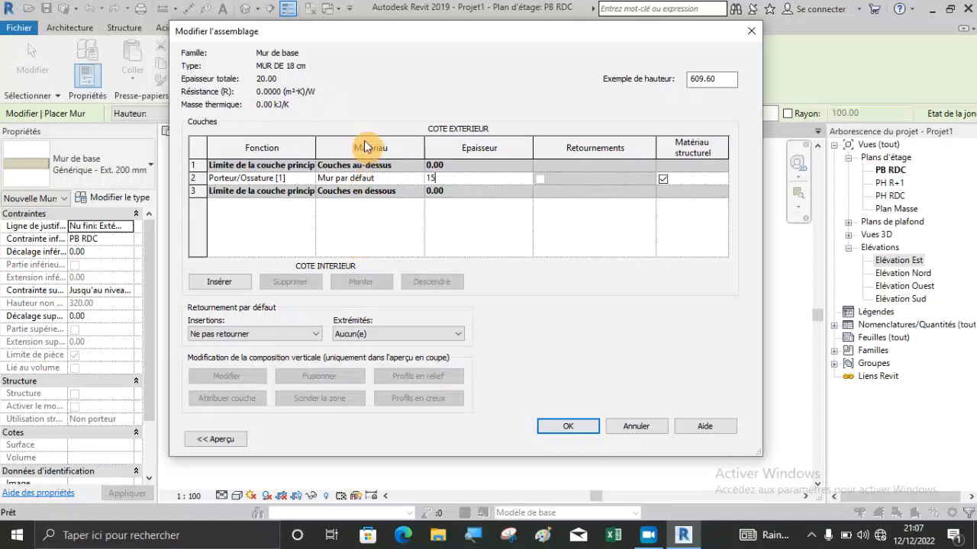
Assign the Blocs béton manufacturés material to the Porteur/Ossature layer, using its render appearance for shading.
left_click(421, 177)
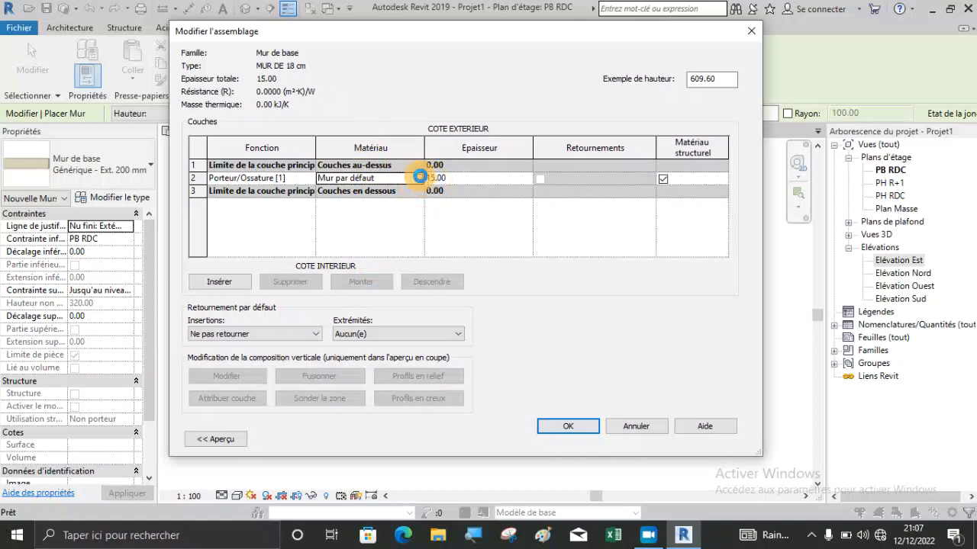
left_click(421, 177)
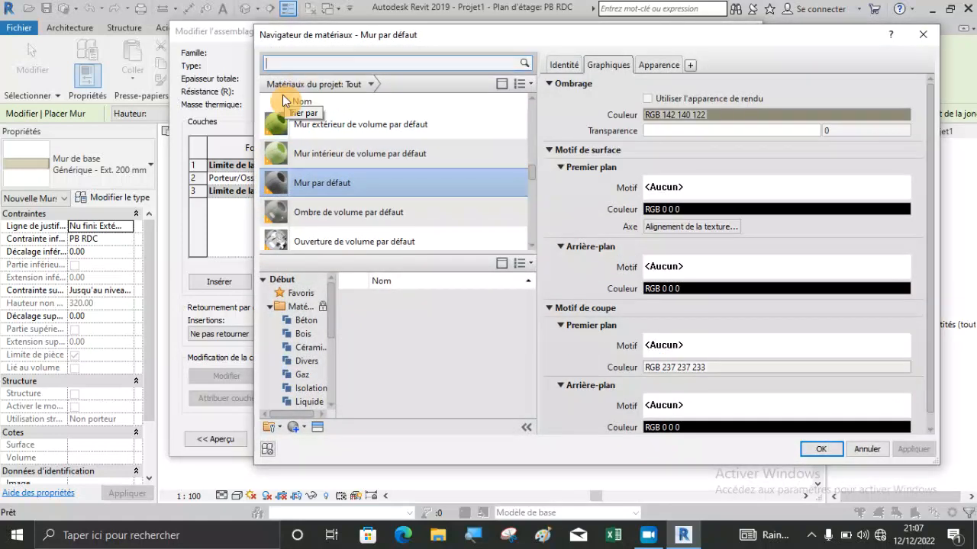
type("blo")
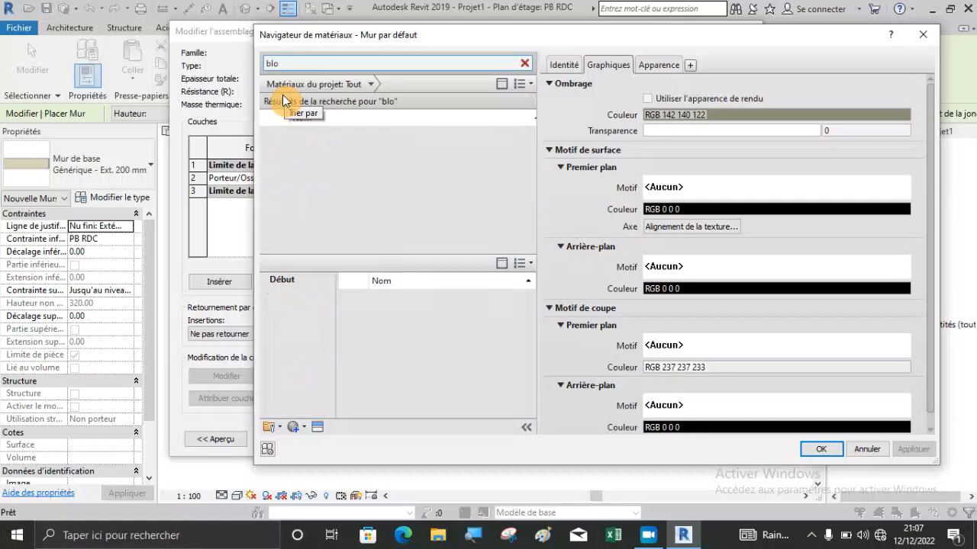
type("c")
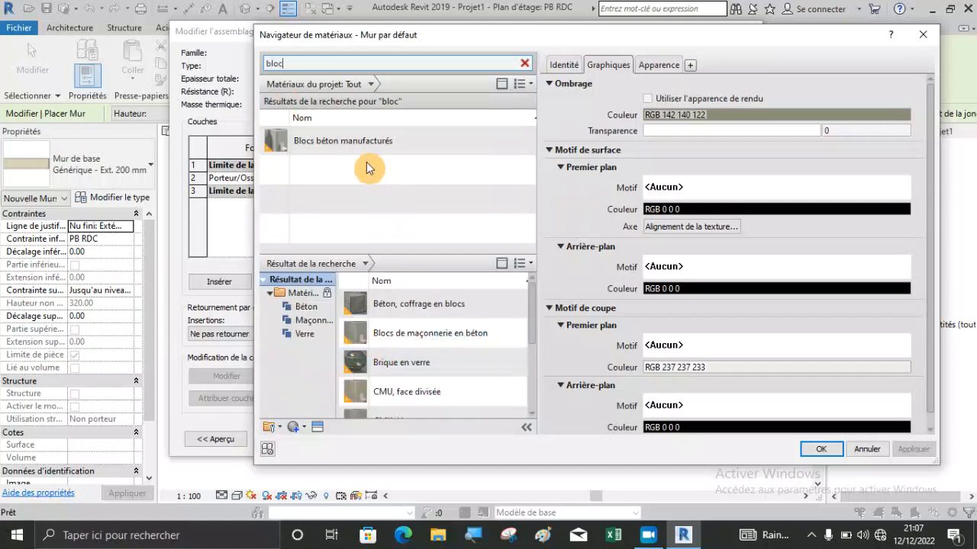
left_click(364, 142)
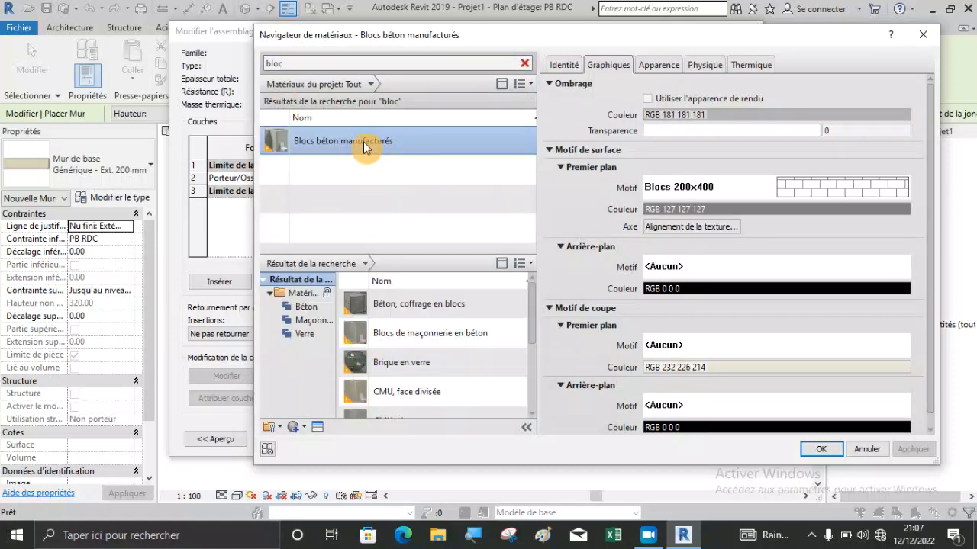
left_click(647, 98)
left_click(661, 66)
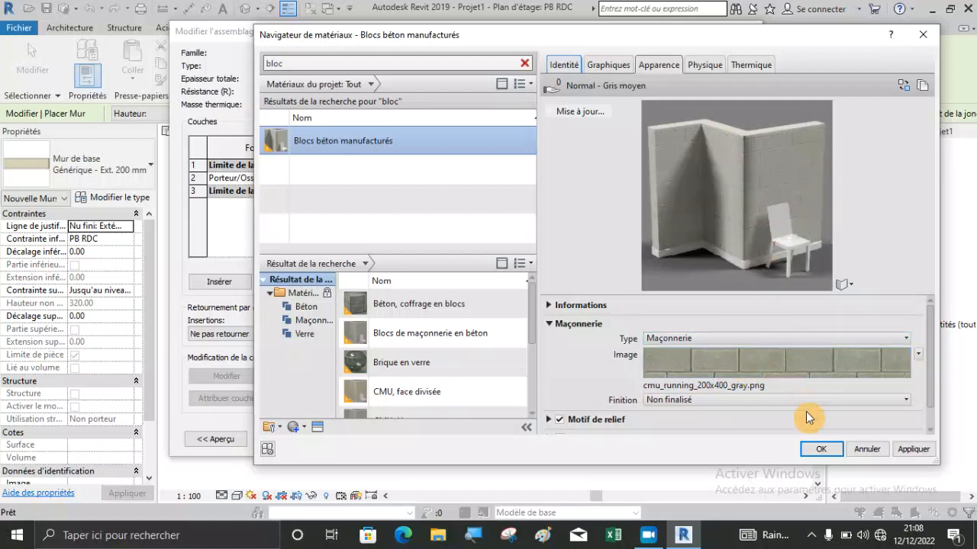
left_click(822, 451)
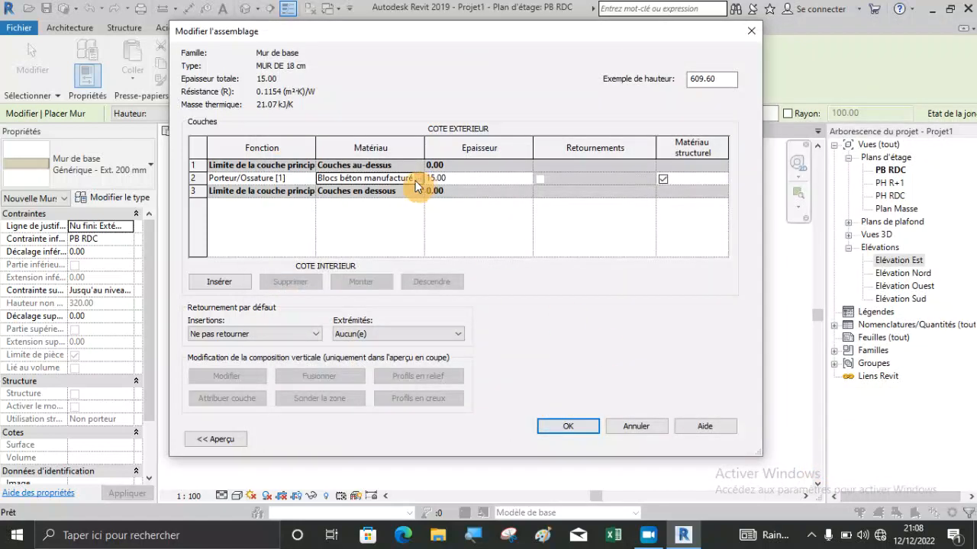
Insert four new layers above the concrete block layer in the wall assembly.
left_click(192, 176)
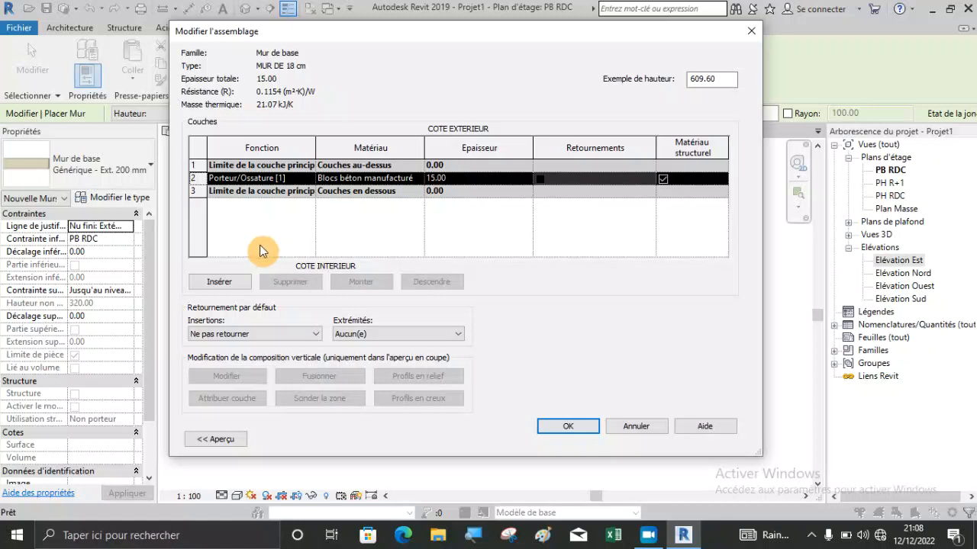
left_click(222, 282)
left_click(222, 282)
left_click(221, 282)
left_click(221, 282)
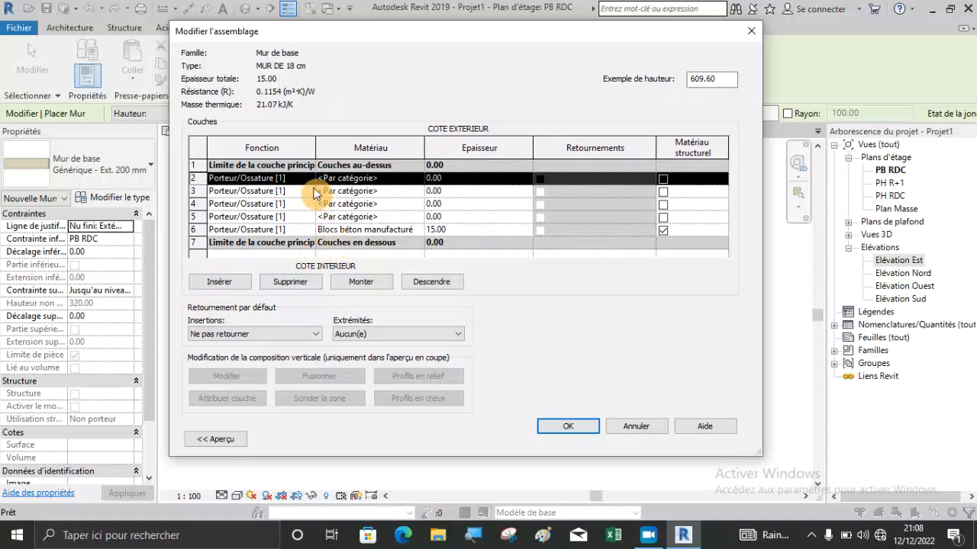
Move two of the new layers above the upper core boundary, onto the wall's exterior side.
left_click(360, 282)
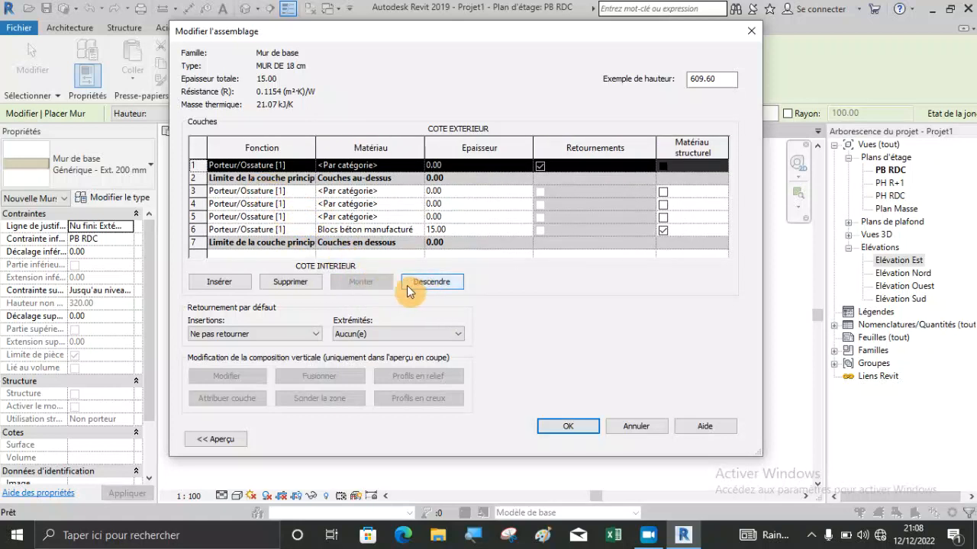
left_click(251, 192)
left_click(362, 281)
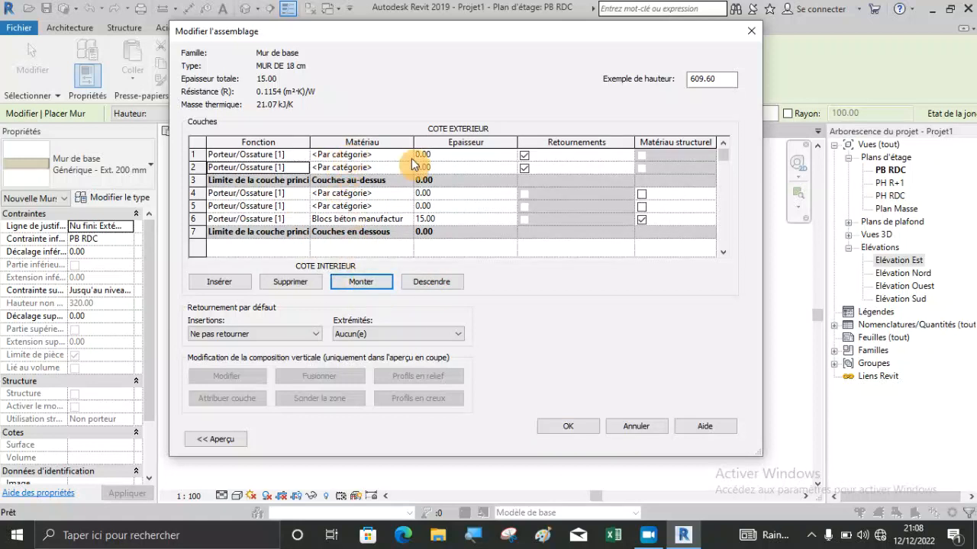
Move the other two new layers below the lower core boundary, onto the wall's interior side.
left_click(336, 195)
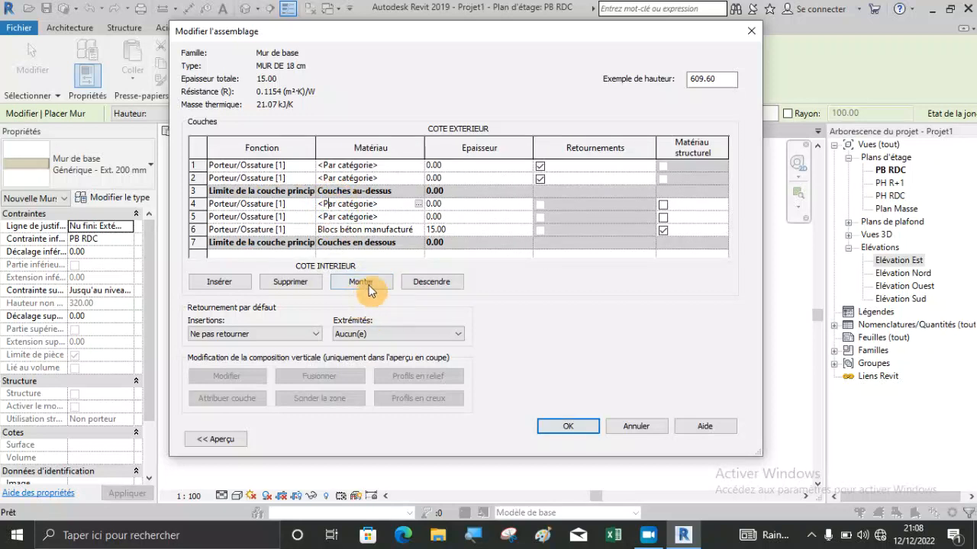
left_click(433, 284)
left_click(435, 284)
left_click(435, 284)
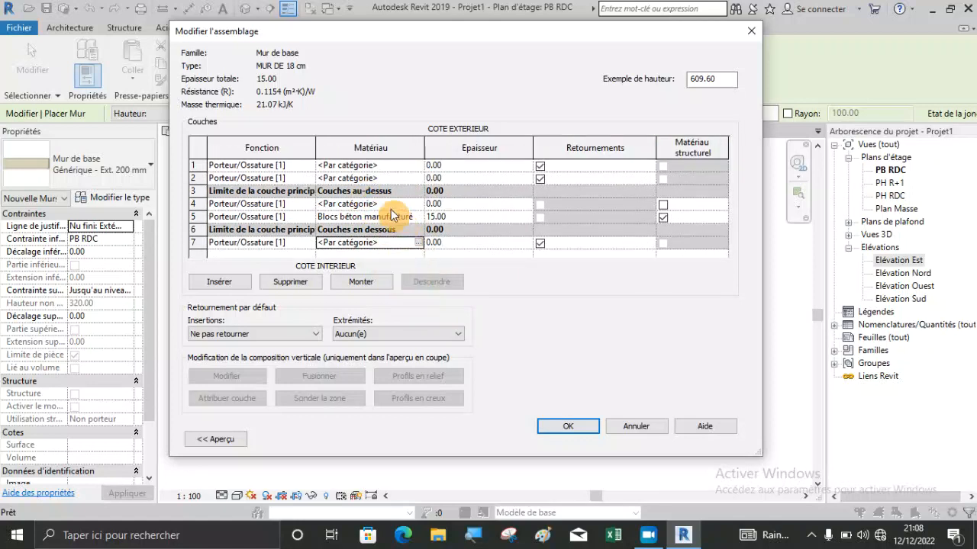
left_click(383, 204)
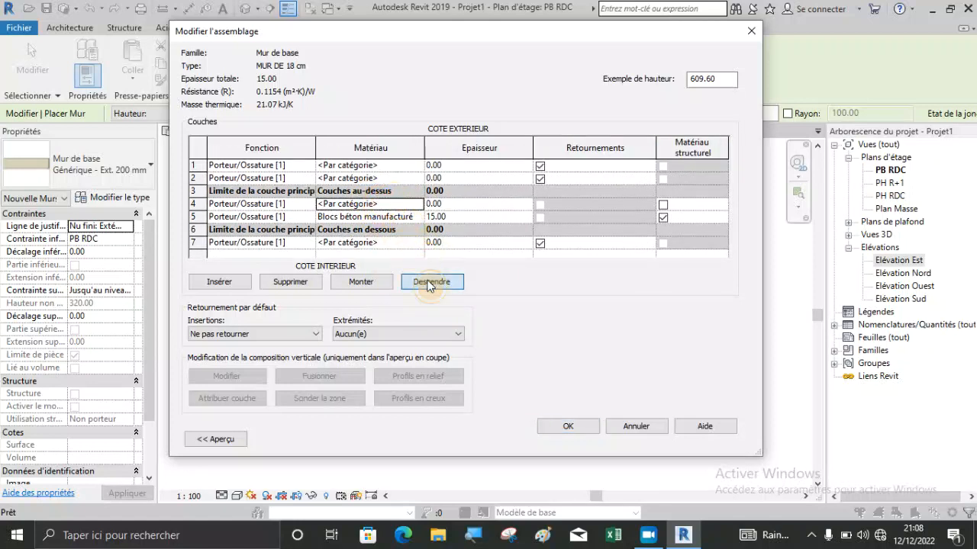
left_click(431, 282)
left_click(430, 283)
scroll(437, 233, "down", 1)
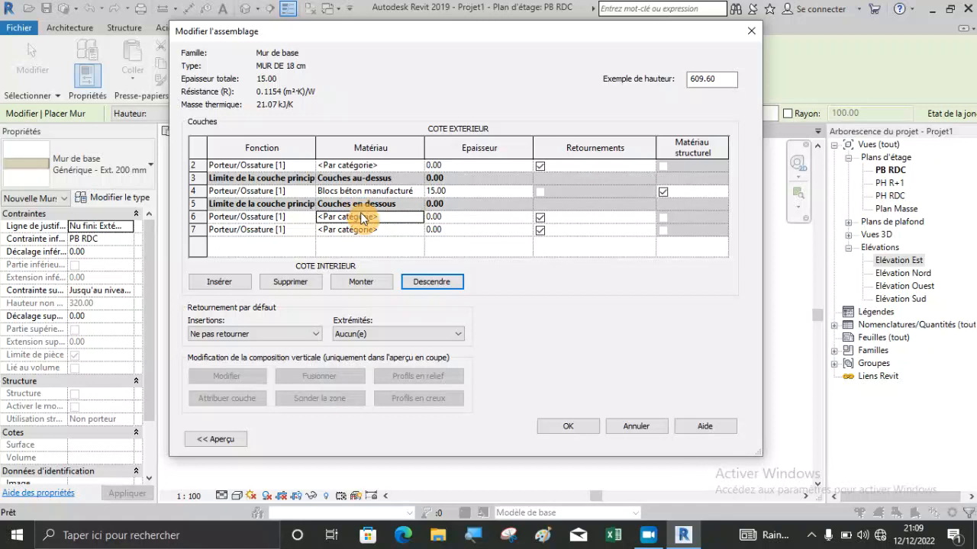
Set the thickness to 1.4 cm for the two layers next to the core boundaries and 0.1 cm for the two outermost layers.
scroll(403, 225, "up", 1)
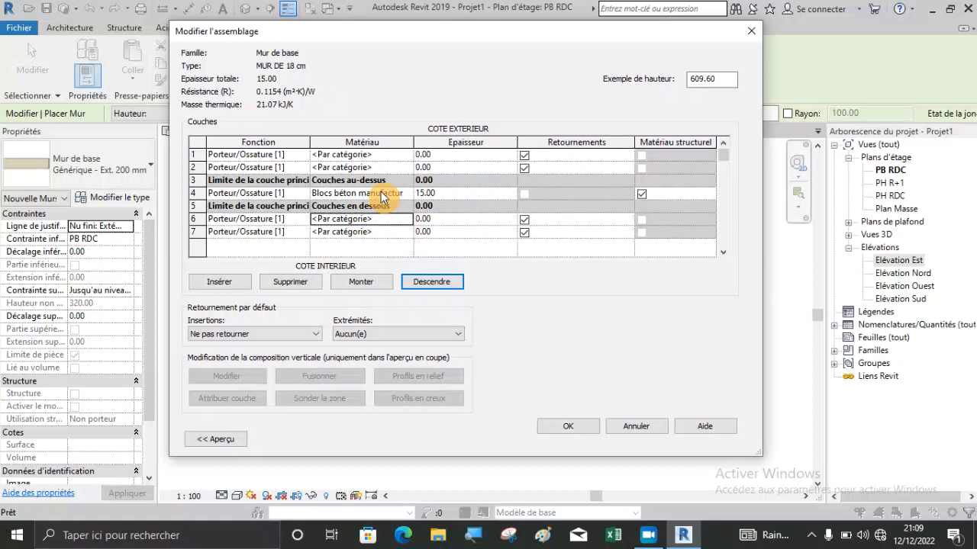
left_click(436, 220)
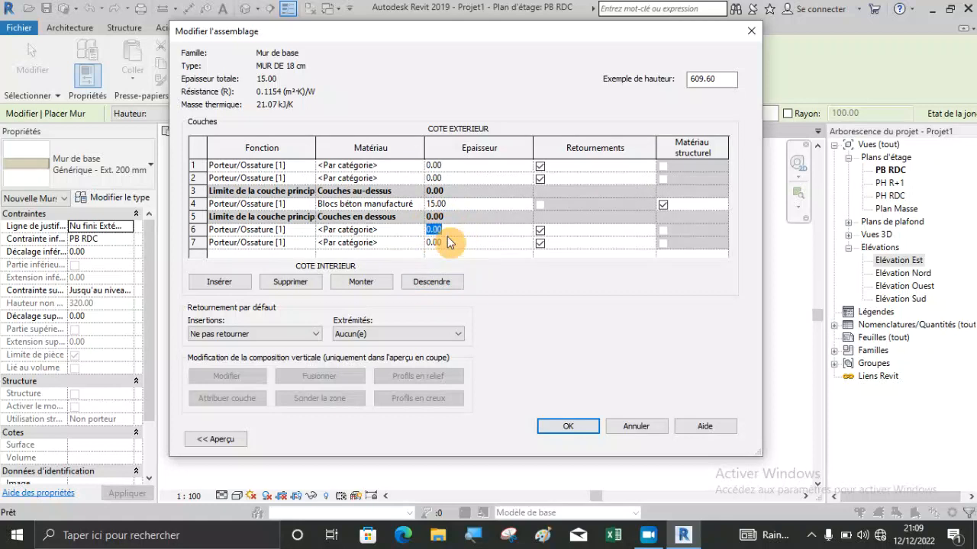
type("1.4")
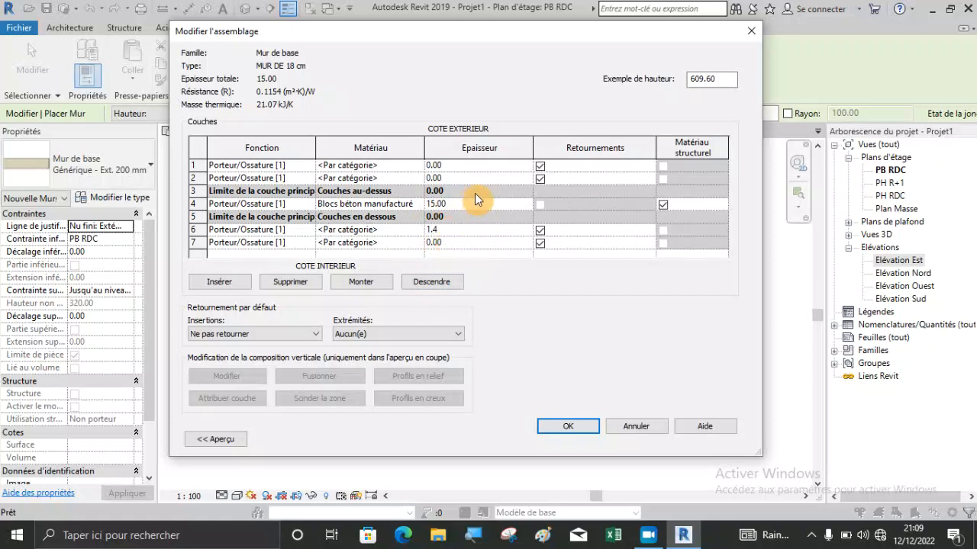
left_click(456, 241)
type("0")
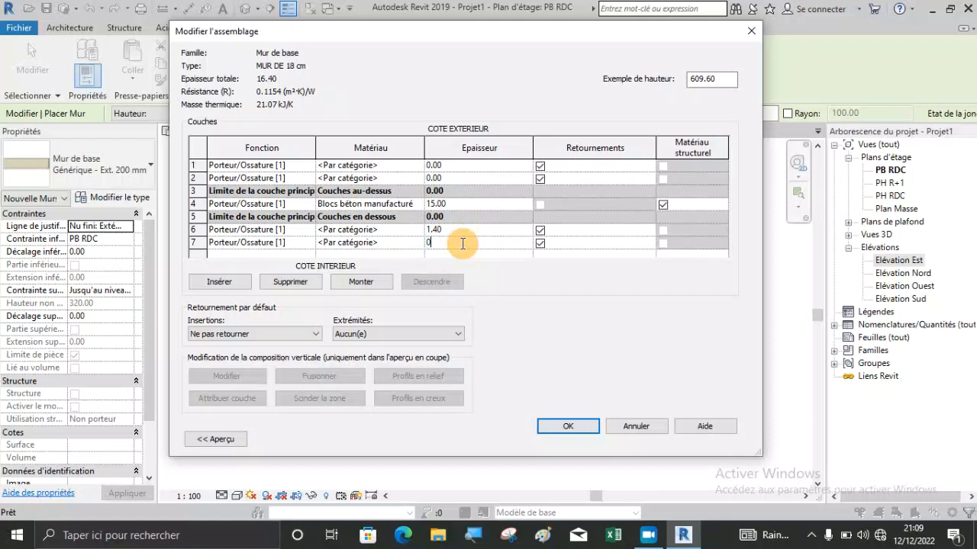
left_click(459, 179)
type("1")
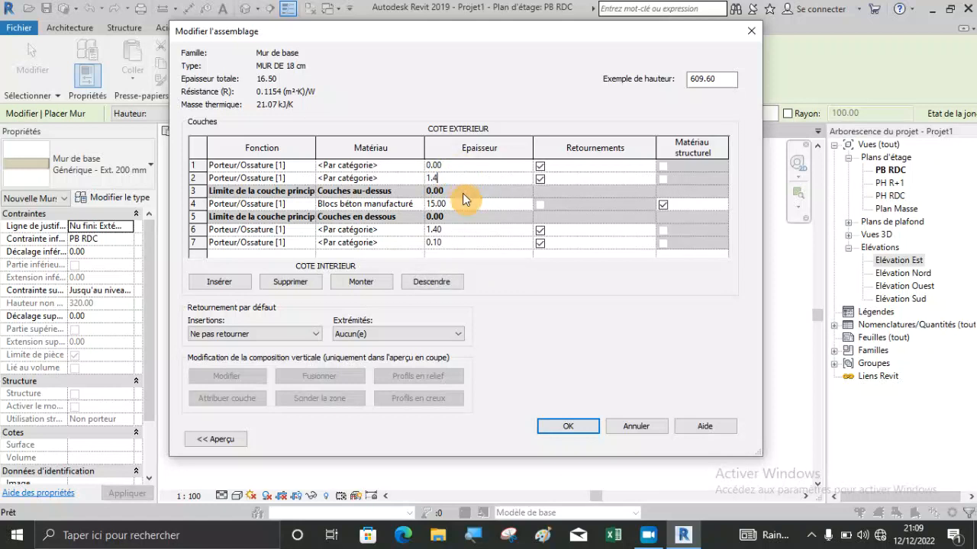
type(".4")
left_click(459, 166)
type("0.1")
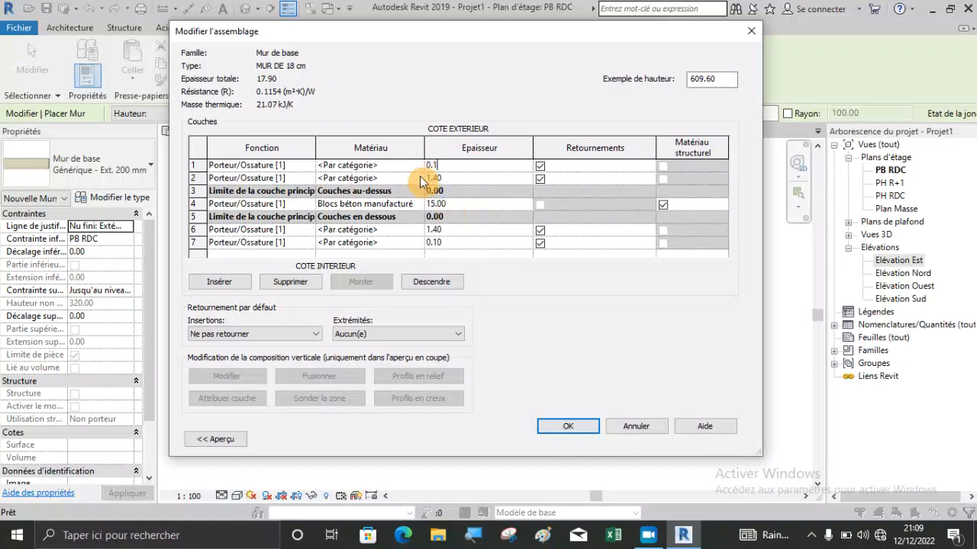
left_click(421, 231)
left_click(421, 231)
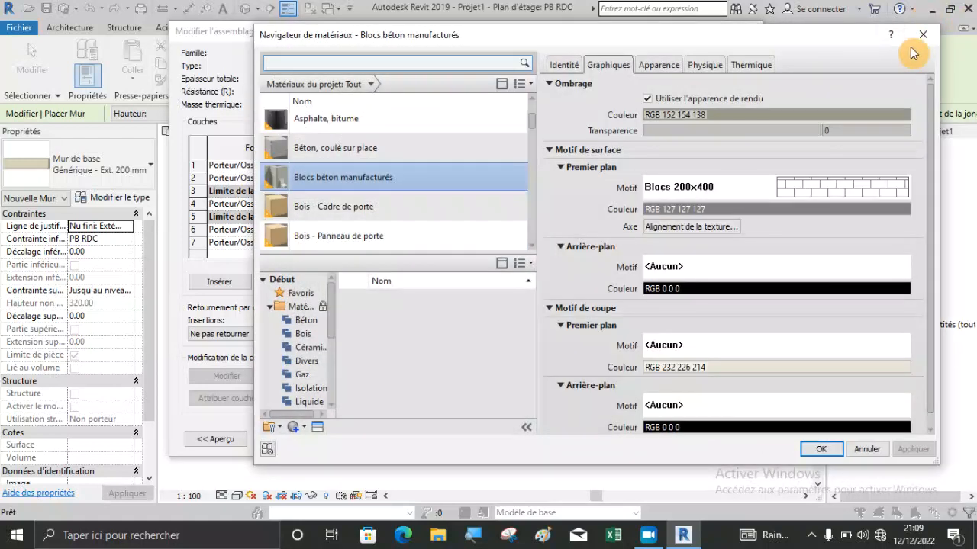
left_click(918, 39)
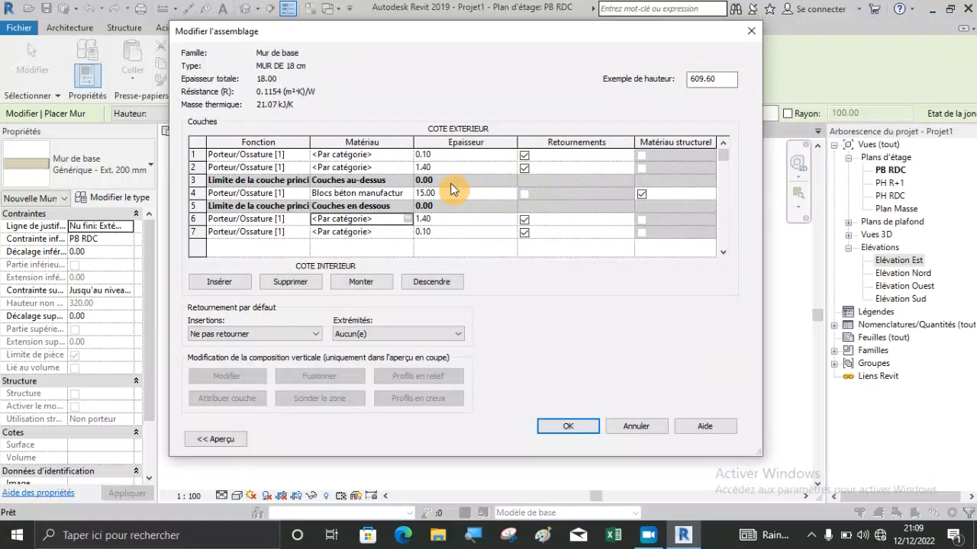
Search the materials for "enduit" and pick Maçonnerie - Enduit for the 1.4 cm layer on the wall's interior side.
left_click(413, 219)
left_click(409, 219)
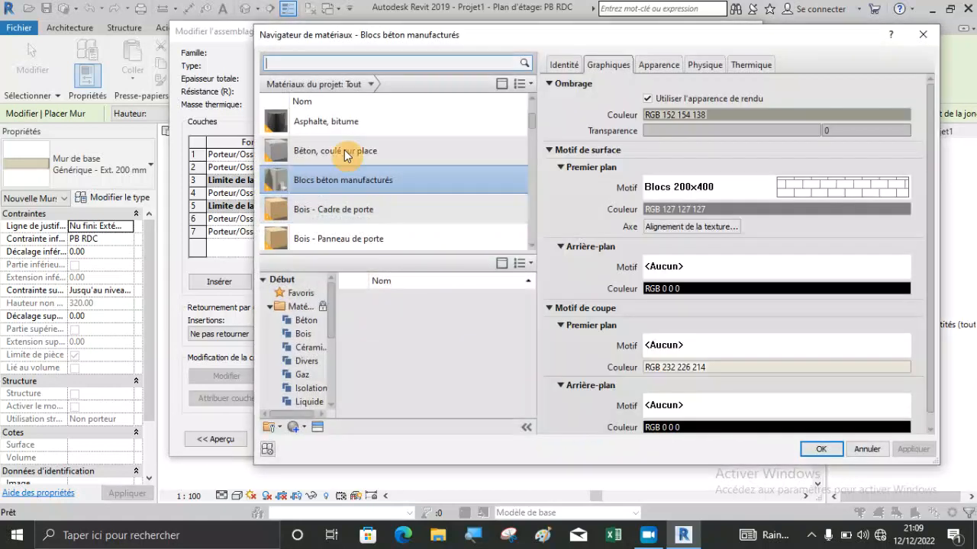
type("en")
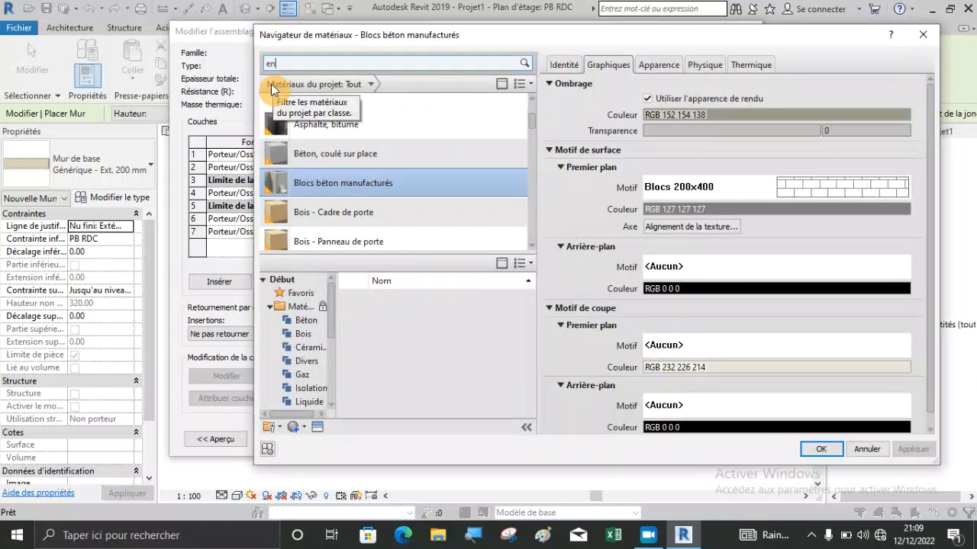
type("duit")
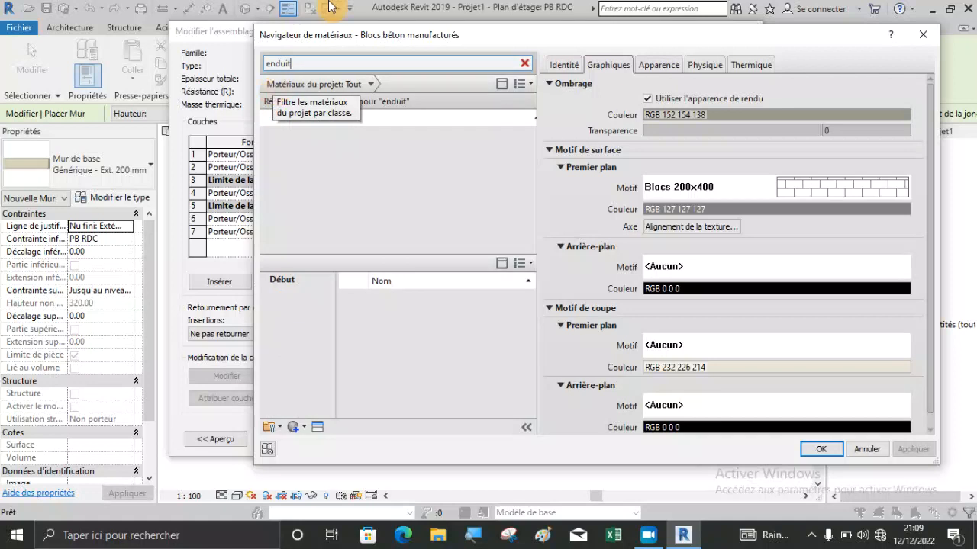
left_click(373, 144)
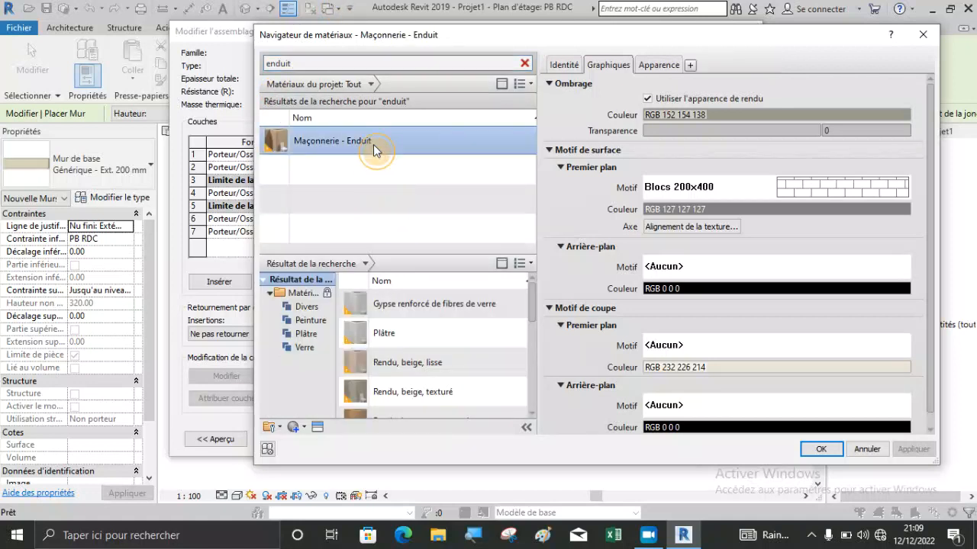
Use the render appearance for the plaster material's shading, enlarge its appearance preview, and accept the material.
left_click(648, 99)
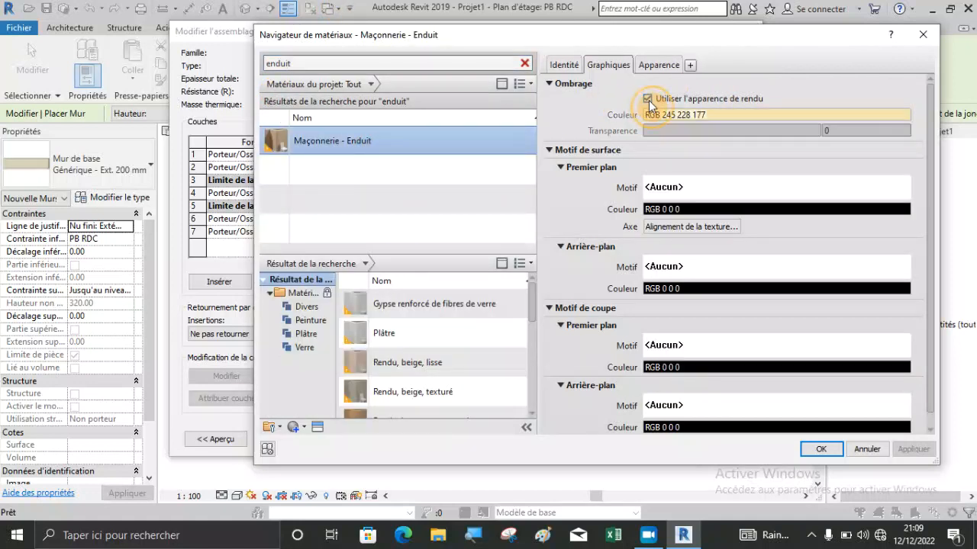
left_click(654, 68)
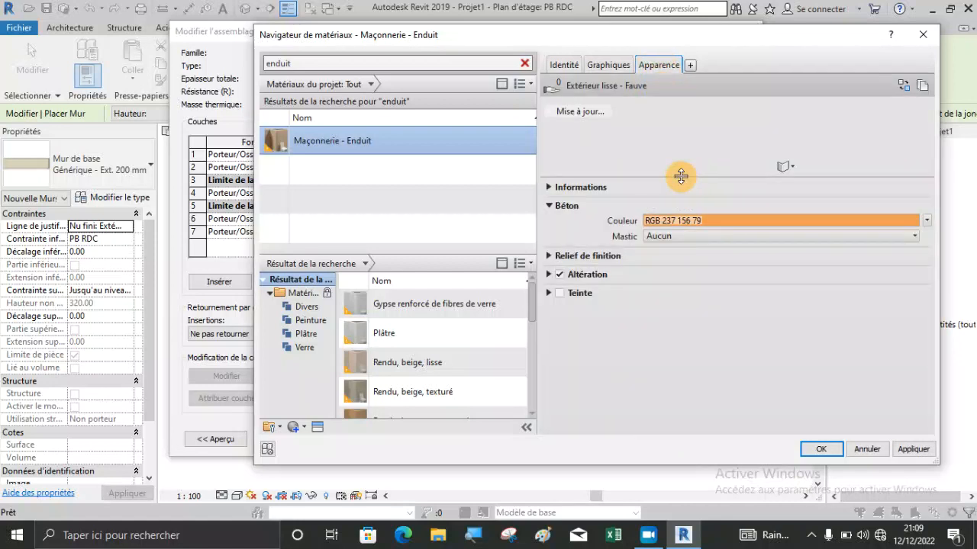
left_click_drag(681, 176, 692, 314)
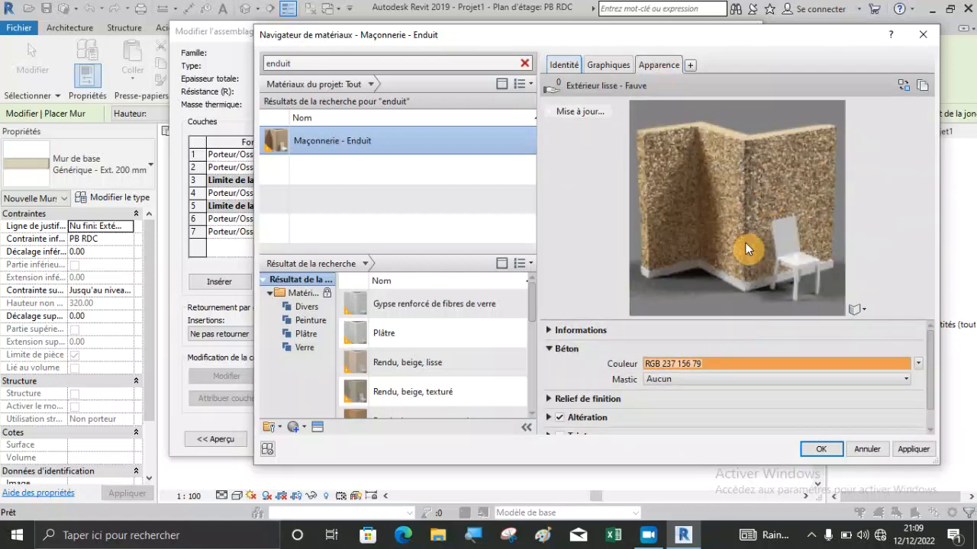
left_click(821, 449)
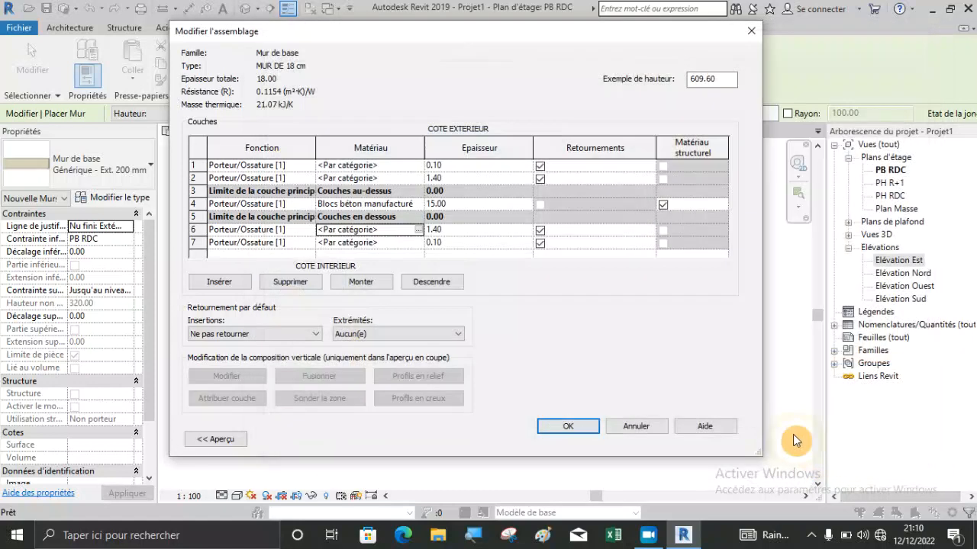
Copy the material name Maçonnerie - Enduit to the 1.4 cm layer on the wall's exterior side.
left_click(386, 230)
key("ctrl+c")
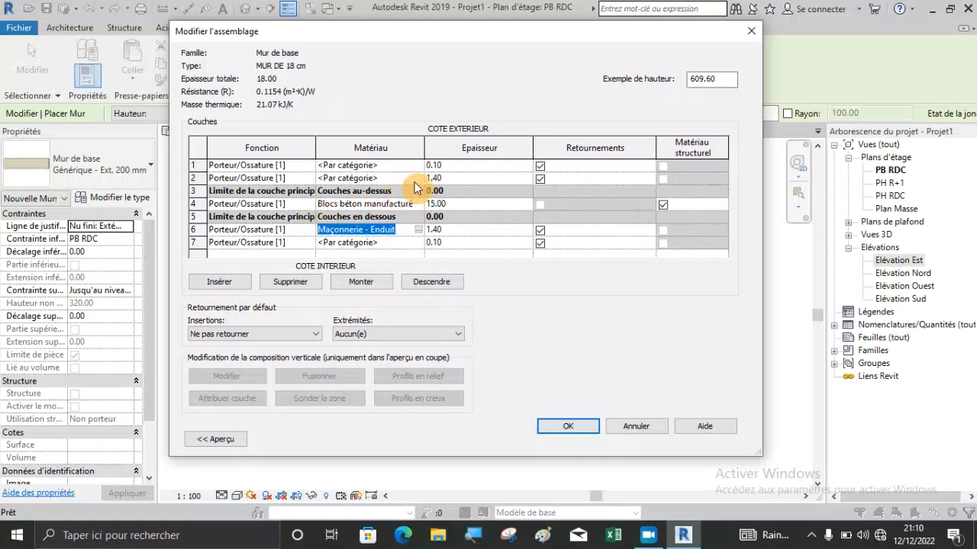
left_click(378, 180)
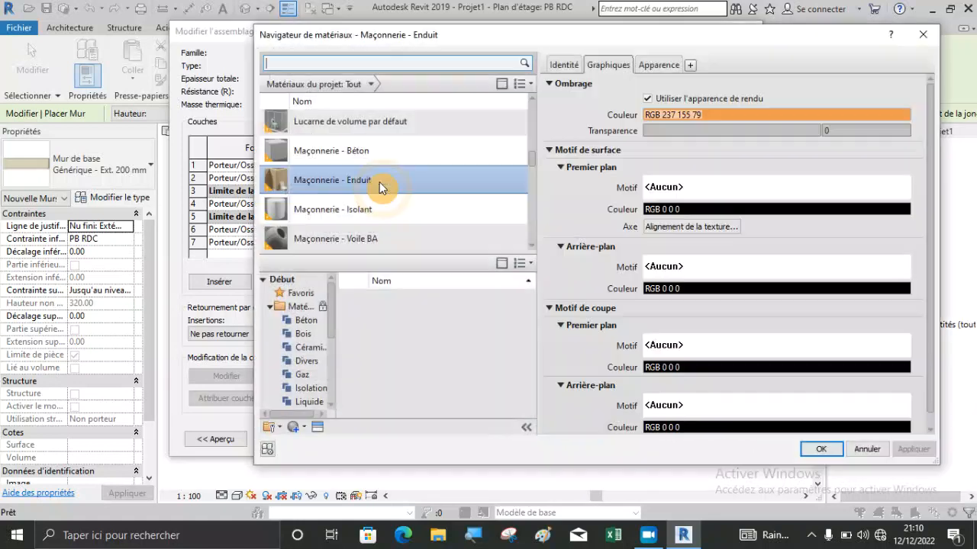
left_click(923, 41)
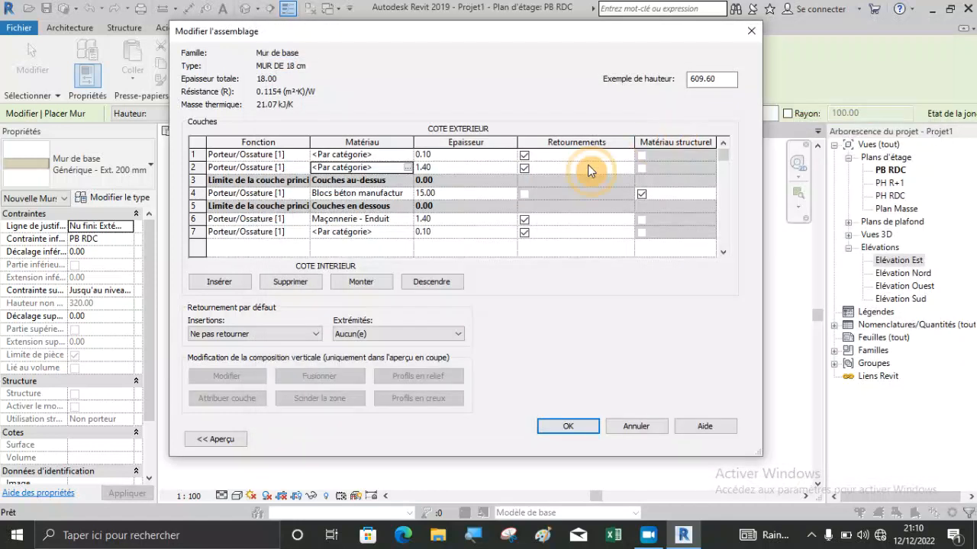
left_click(374, 167)
left_click_drag(386, 164, 264, 161)
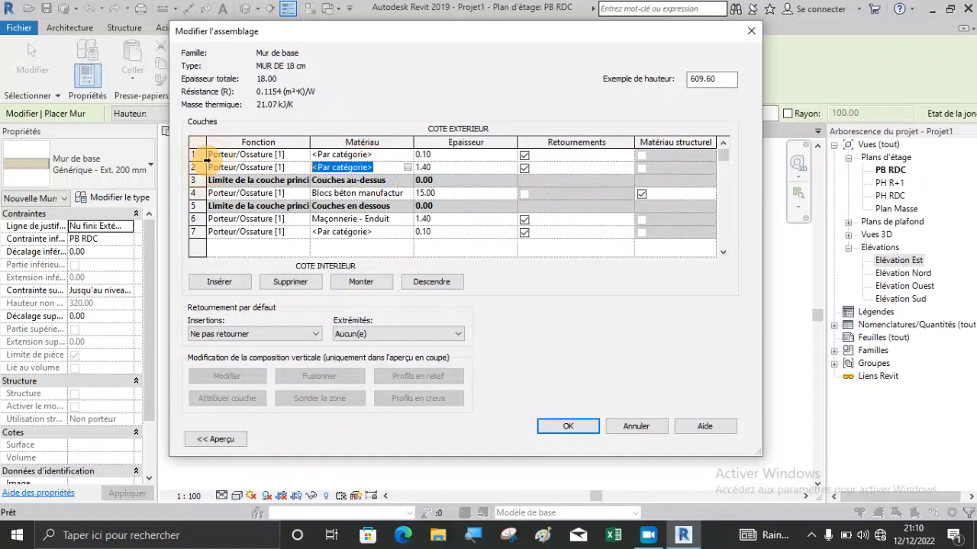
key("ctrl+v")
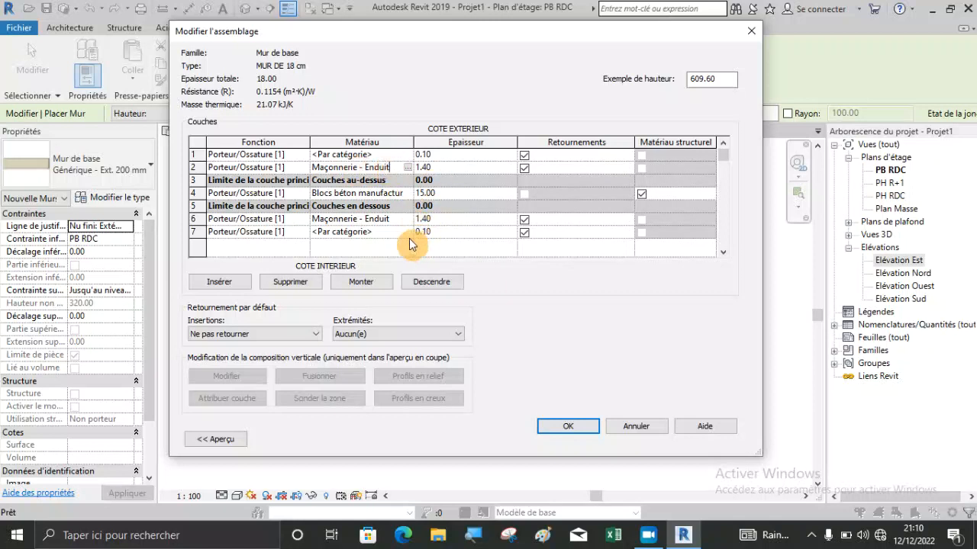
Search for "peinture" and assign Porte - Cadre to the outermost exterior layer, using its render appearance for shading.
left_click(410, 155)
left_click(408, 155)
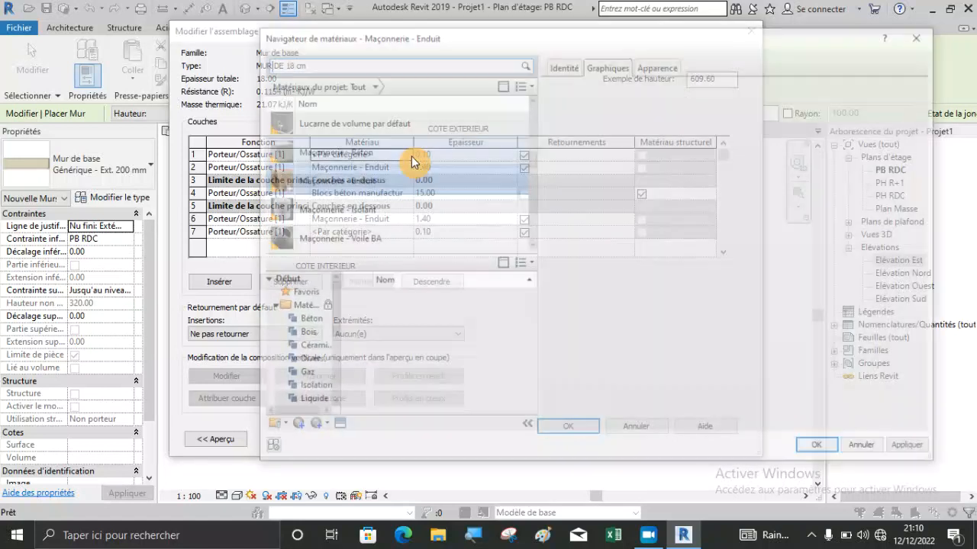
type("peinture")
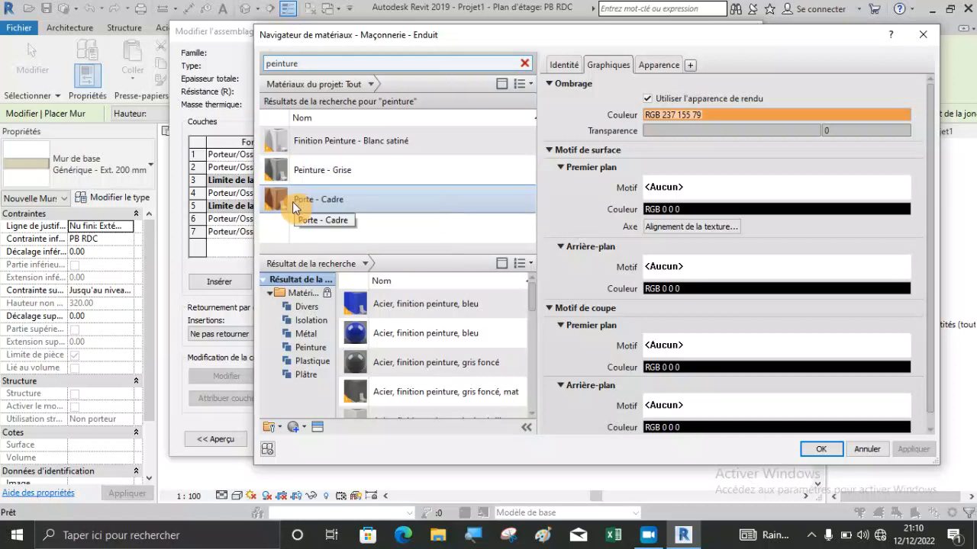
left_click(349, 199)
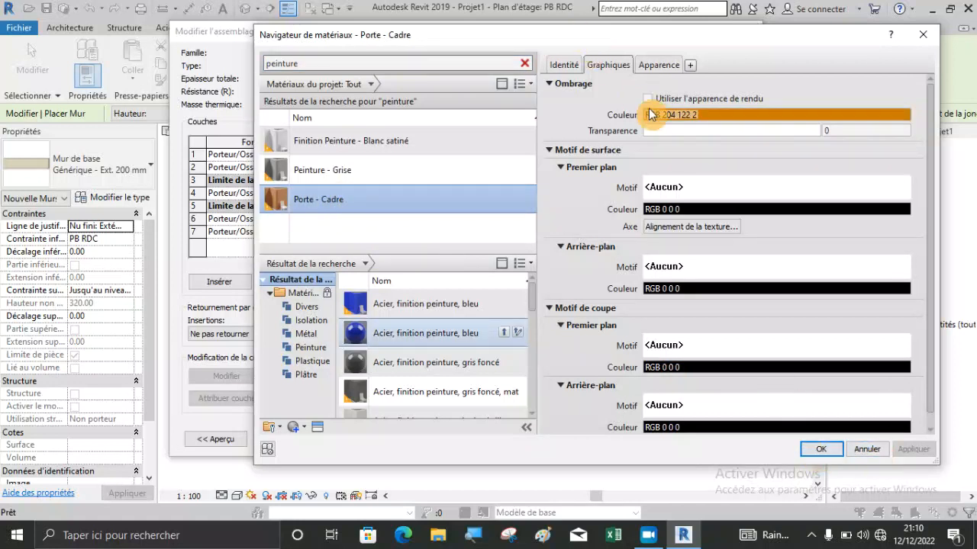
left_click(648, 98)
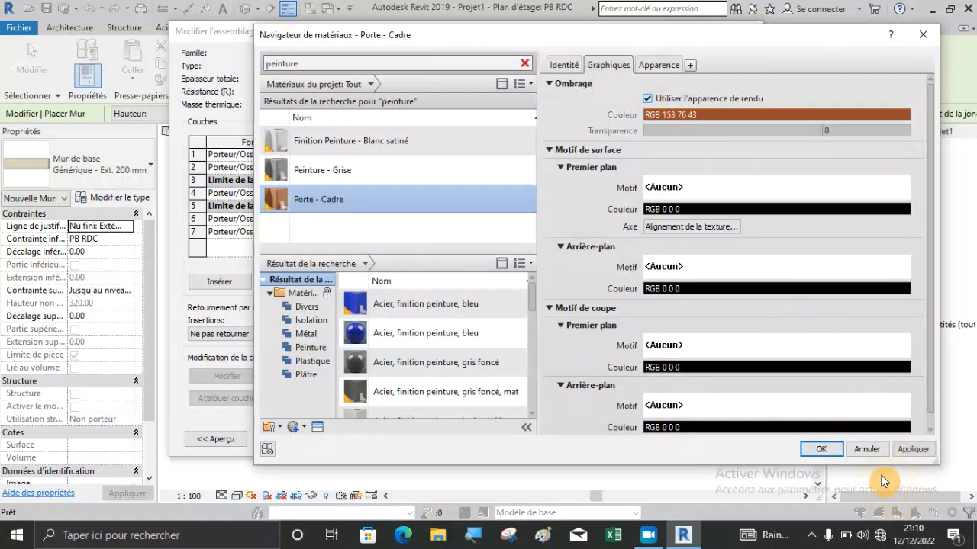
left_click(820, 450)
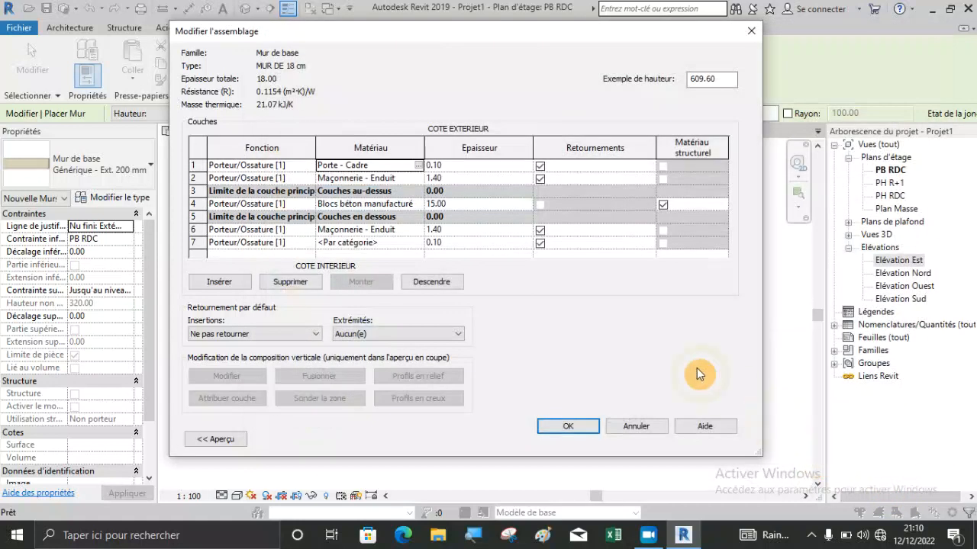
Search for "peinture" and assign Finition Peinture - Blanc satiné to the outermost interior layer.
left_click(421, 246)
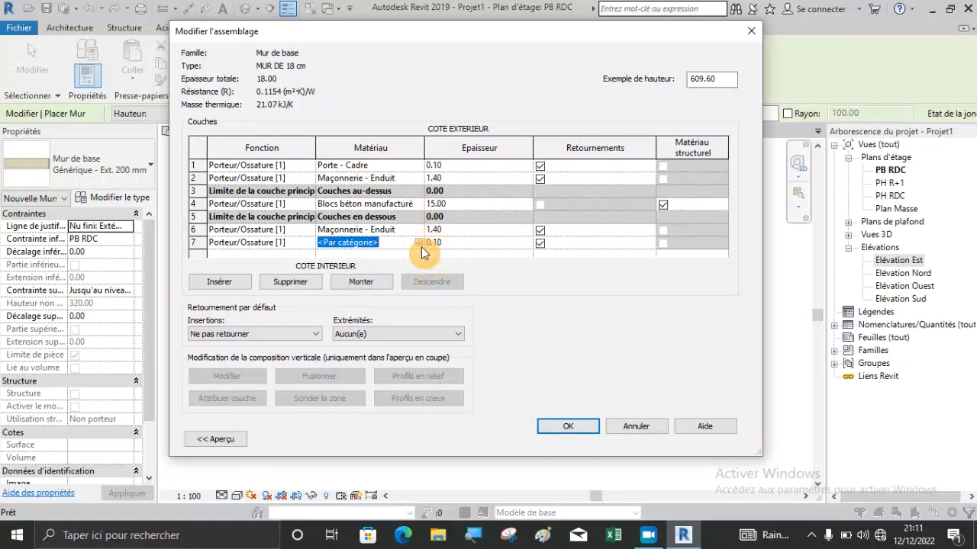
left_click(419, 242)
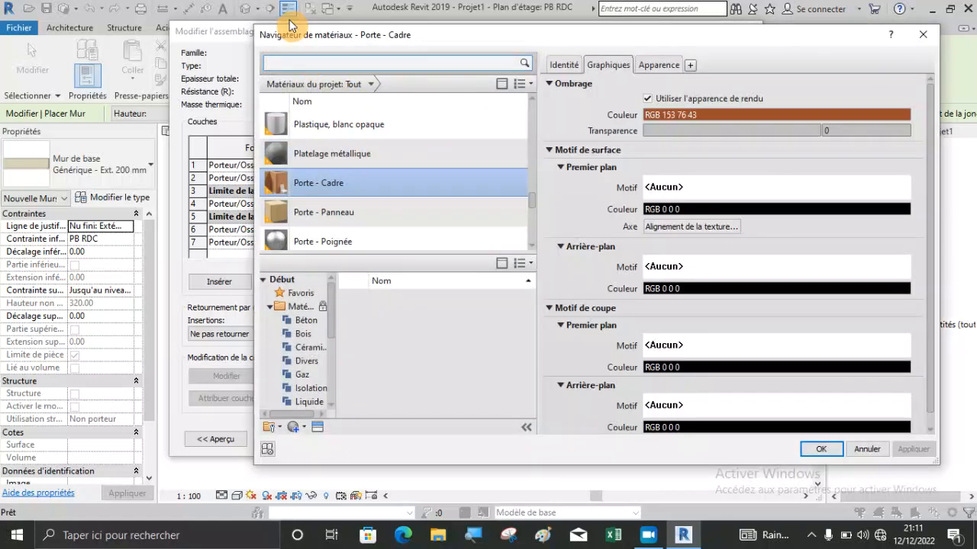
type("peinture")
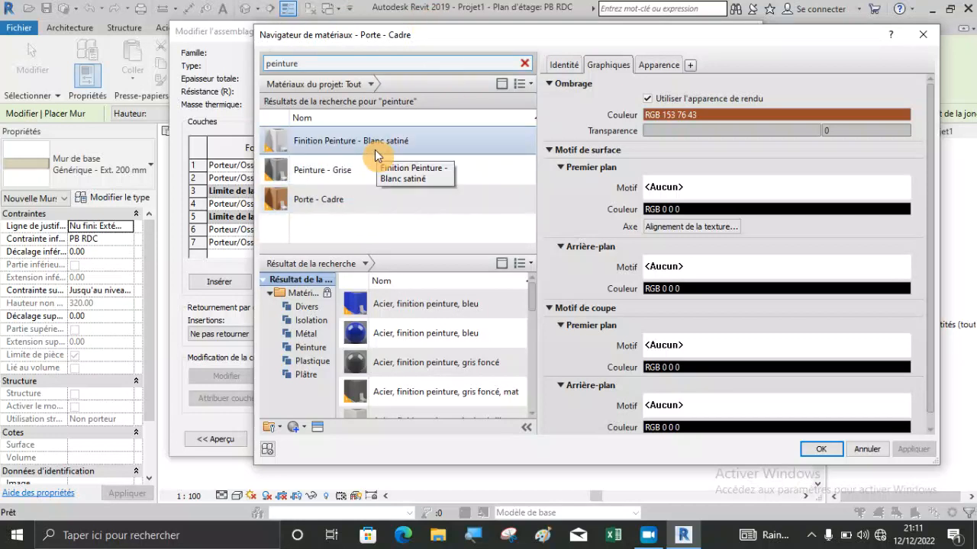
left_click(375, 155)
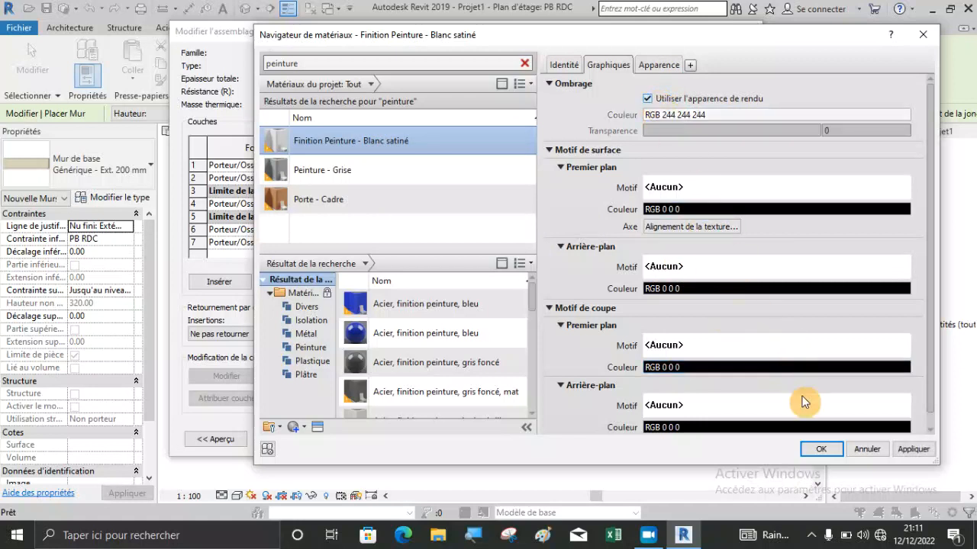
left_click(815, 447)
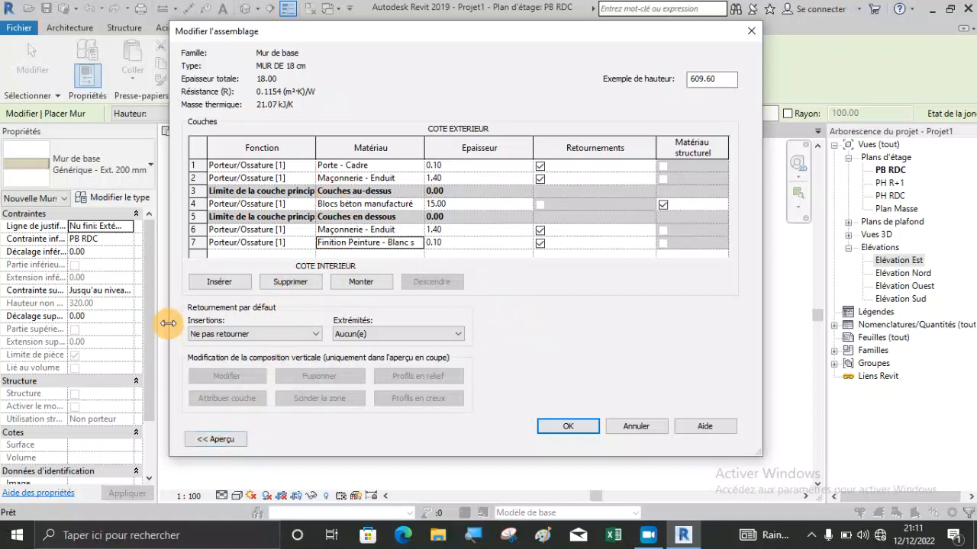
Show the wall assembly preview in plan and examine the exterior finish layers up close.
left_click_drag(169, 328, 336, 328)
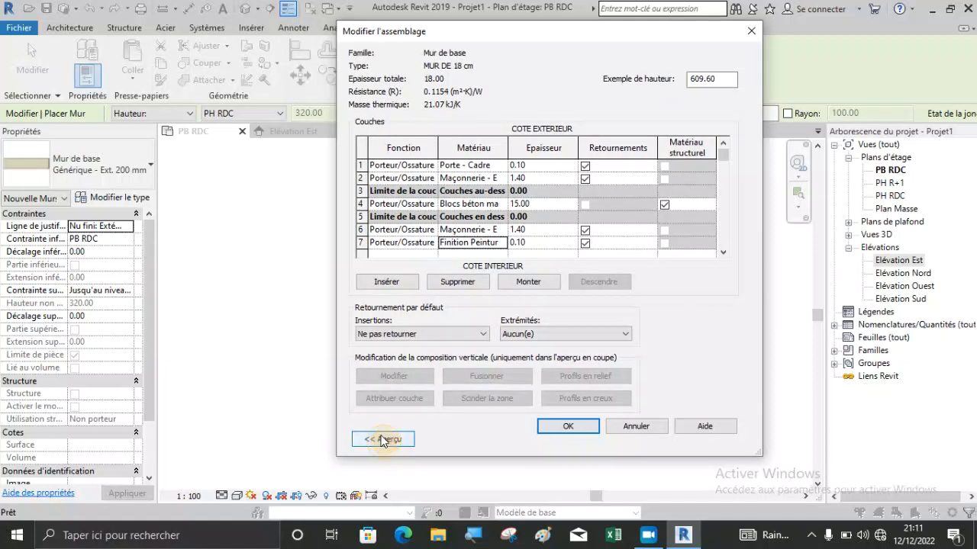
left_click(383, 440)
scroll(325, 168, "up", 5)
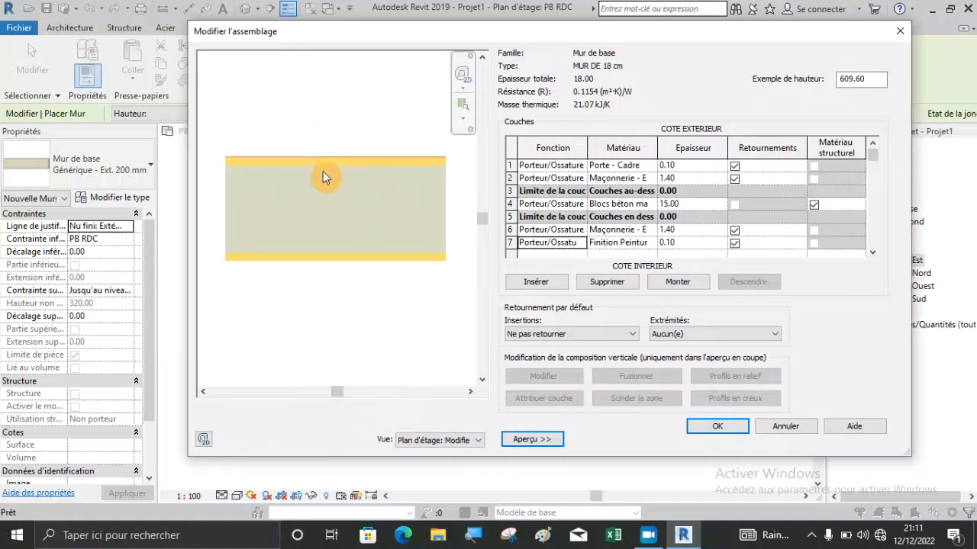
scroll(359, 161, "up", 3)
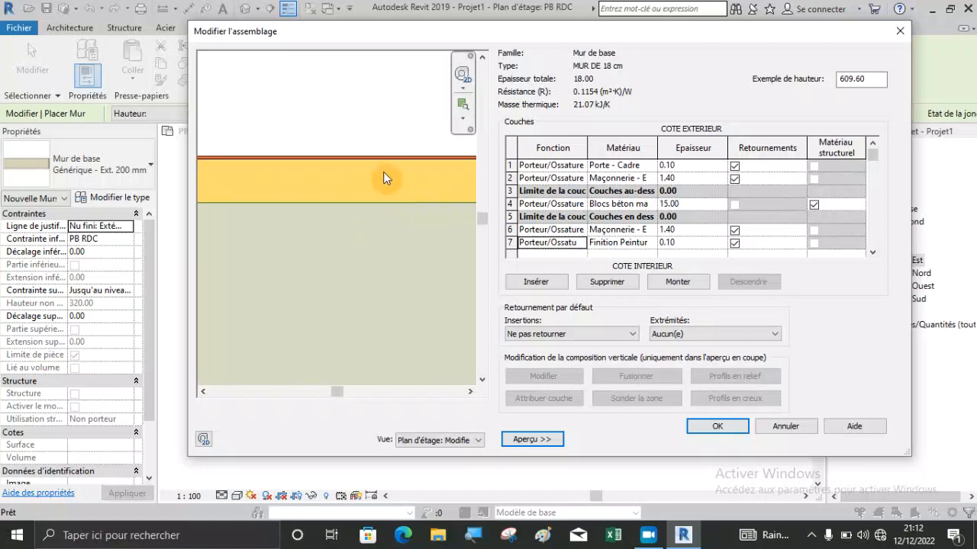
scroll(366, 130, "down", 1)
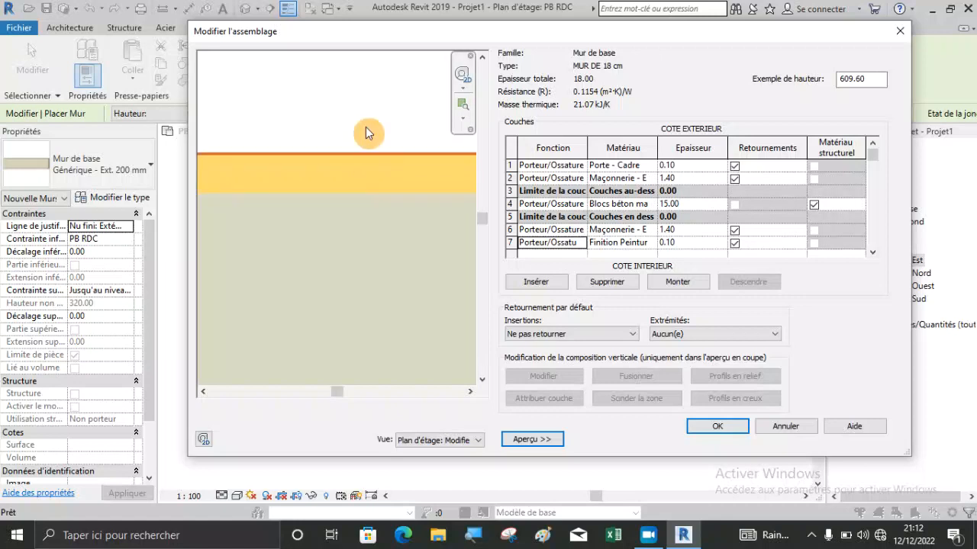
scroll(366, 132, "down", 1)
Switch the assembly preview to the section view to check the layers, and accept the assembly and the wall type.
left_click(451, 441)
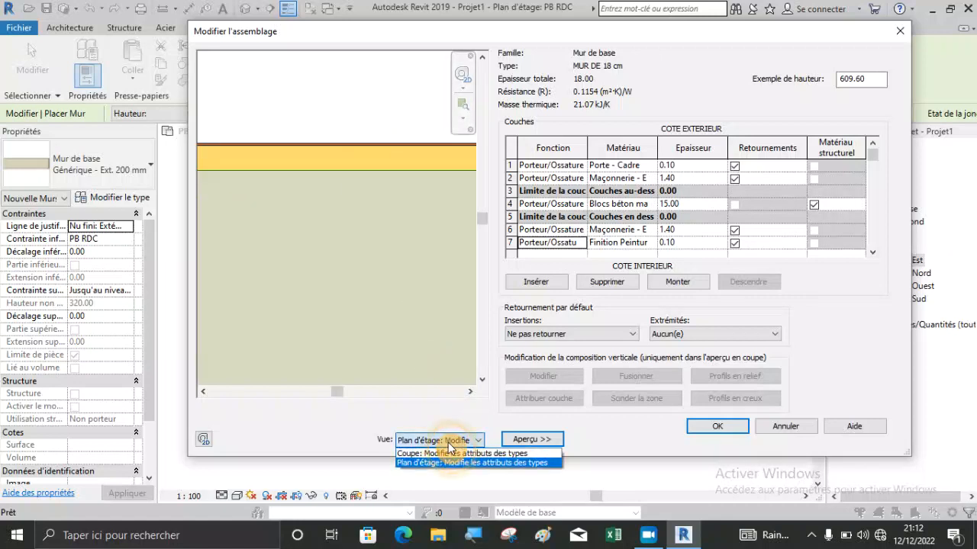
left_click(413, 454)
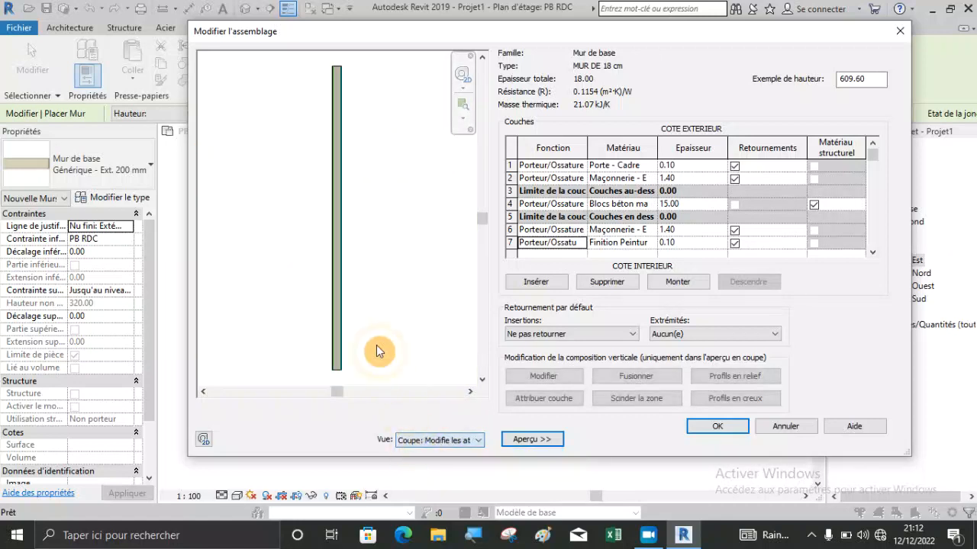
scroll(338, 363, "up", 2)
scroll(336, 361, "up", 3)
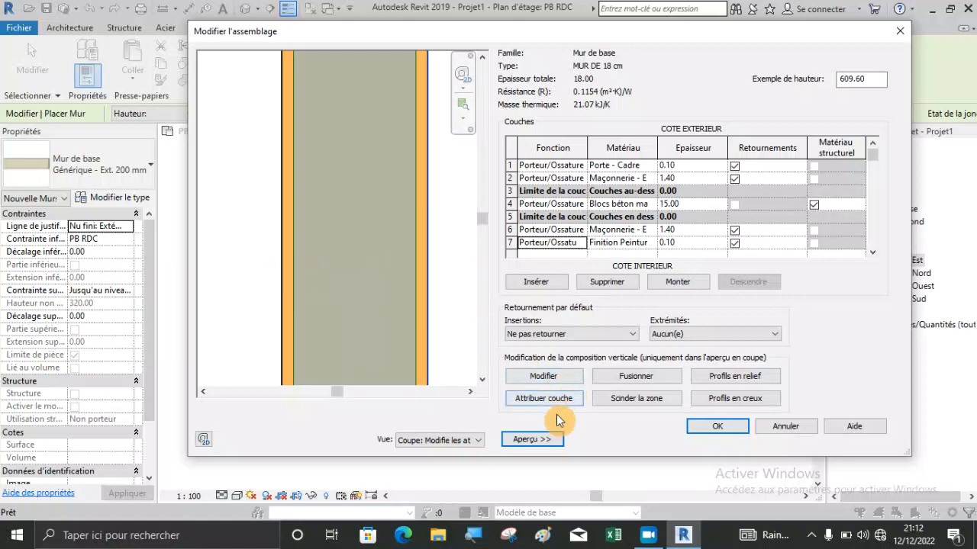
left_click(720, 426)
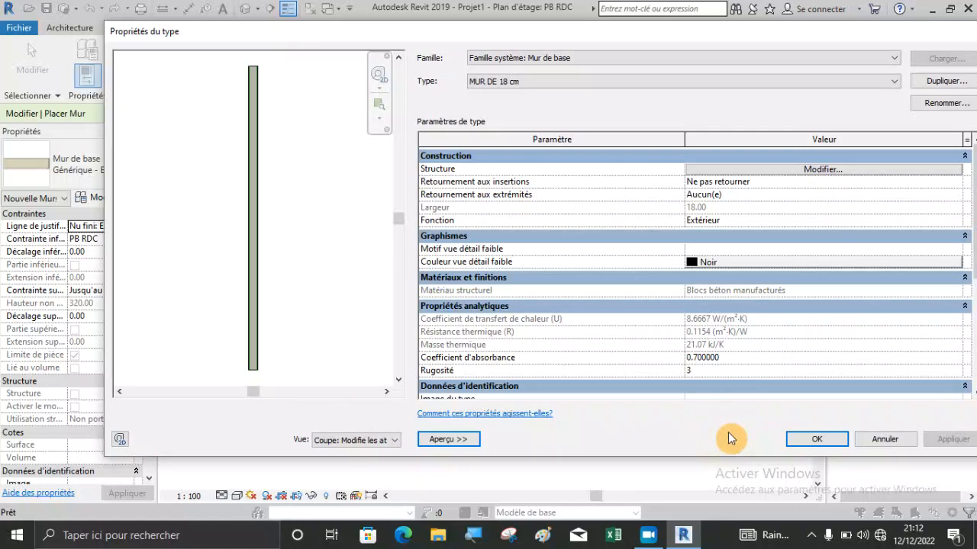
left_click(818, 440)
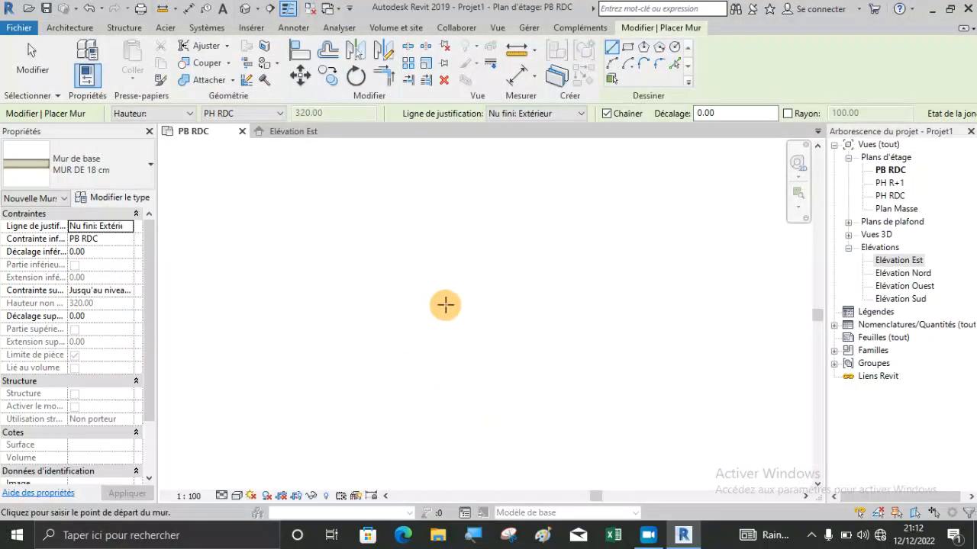
Draw a vertical MUR DE 18 cm wall about 1077 cm long in the PB RDC plan and end the Wall command.
scroll(458, 325, "down", 6)
scroll(507, 376, "up", 4)
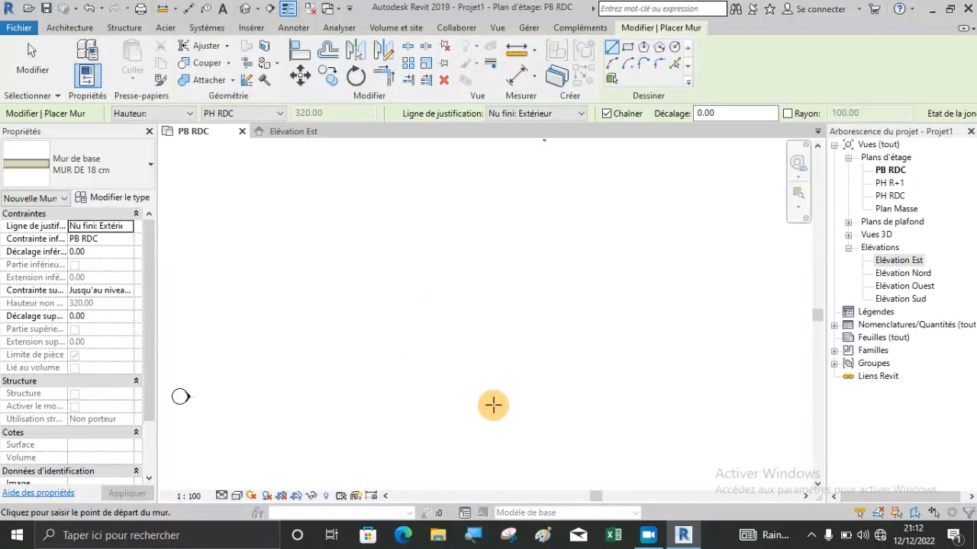
left_click(465, 428)
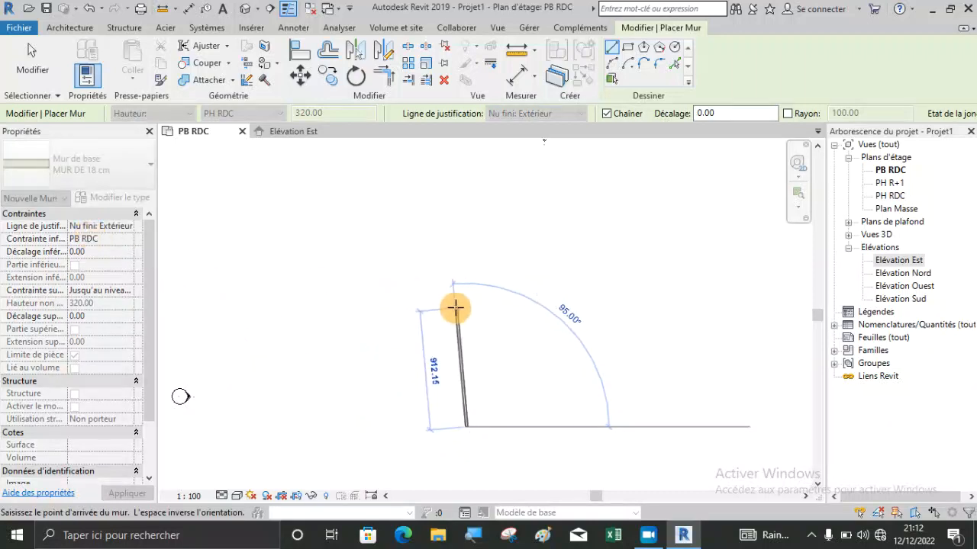
scroll(460, 303, "up", 2)
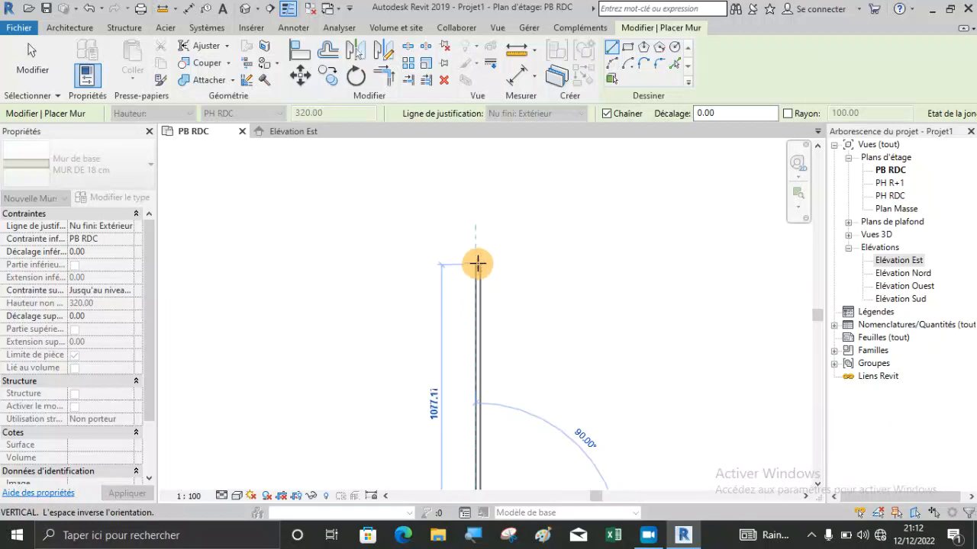
left_click(478, 261)
key("Escape")
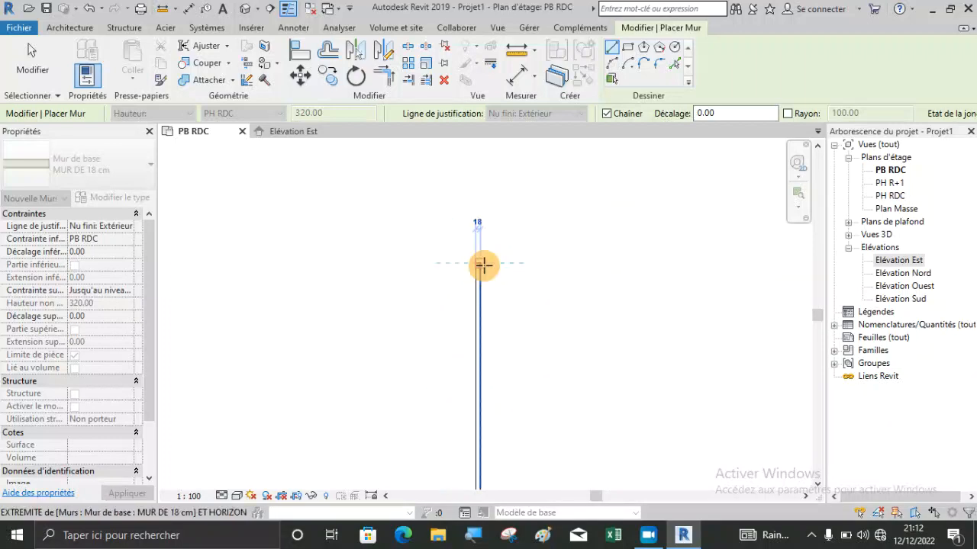
key("Escape")
Examine the new wall's layer lines up close in the plan view.
scroll(459, 229, "down", 2)
scroll(473, 444, "up", 3)
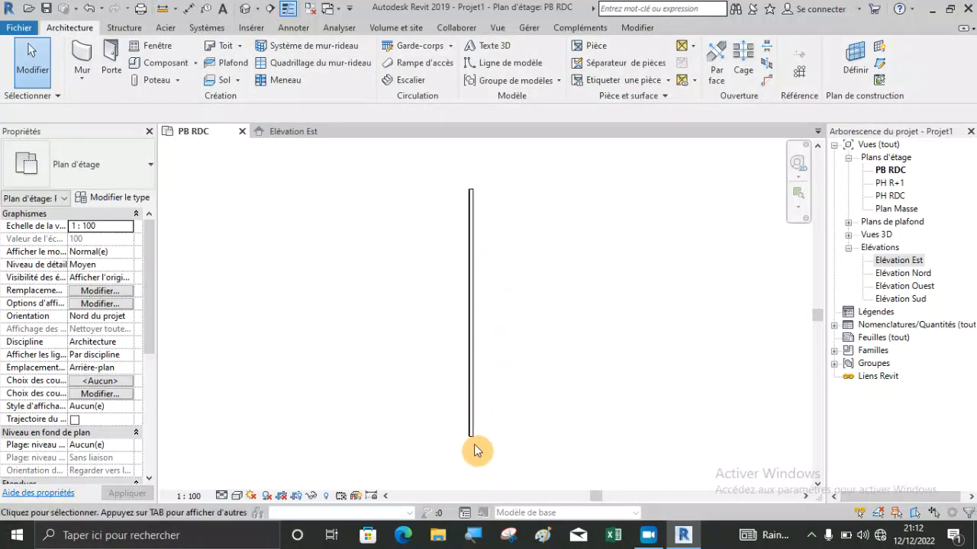
scroll(481, 291, "up", 5)
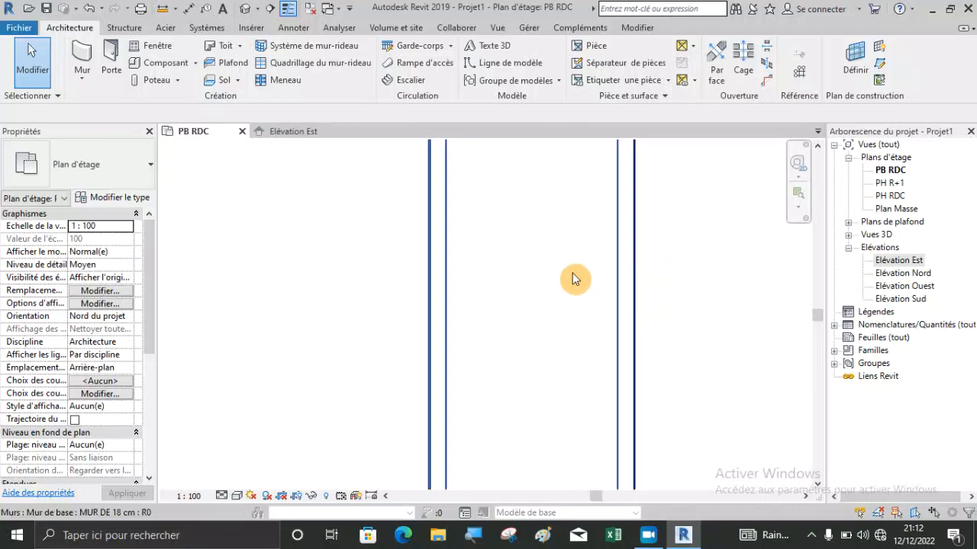
scroll(450, 260, "up", 3)
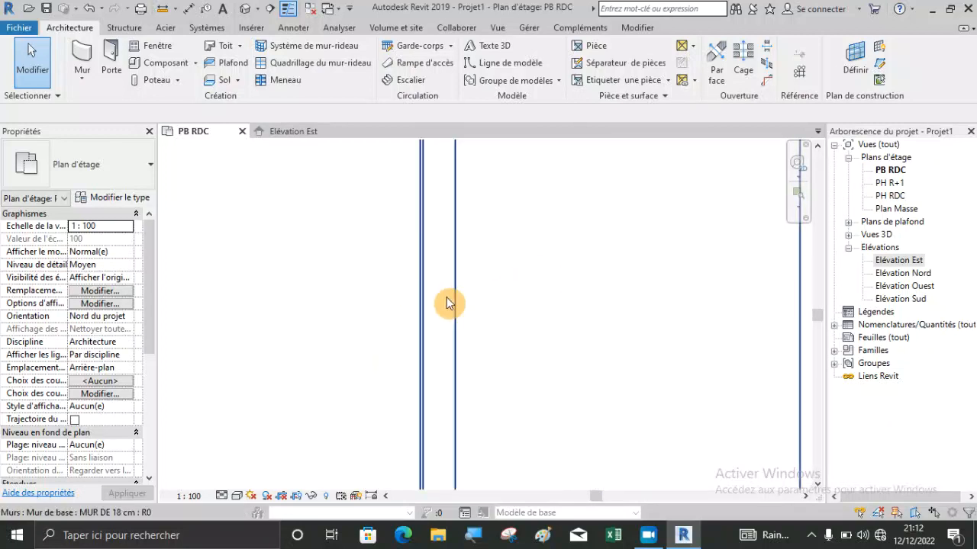
scroll(354, 272, "down", 2)
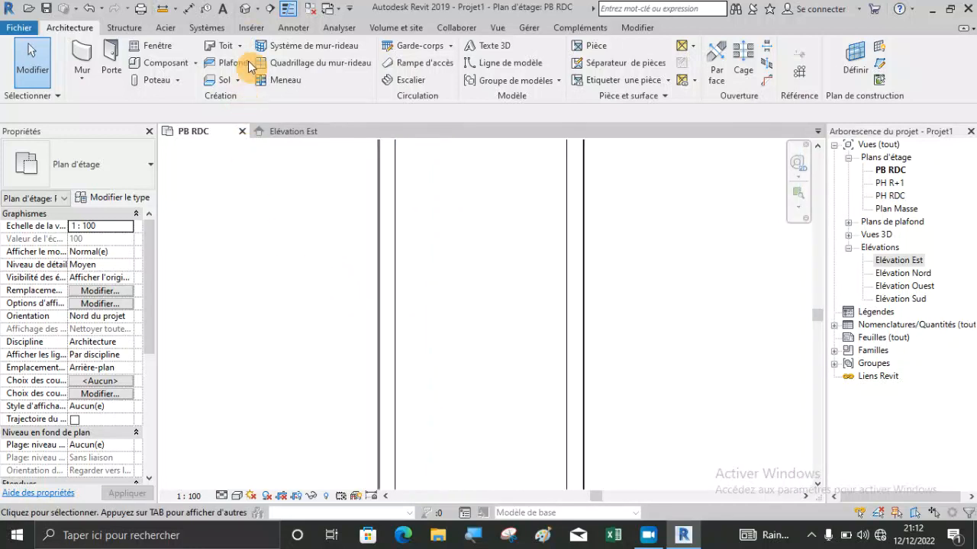
Show the model in the default 3D view without saving the project and inspect the wall's interior face and end.
left_click(245, 9)
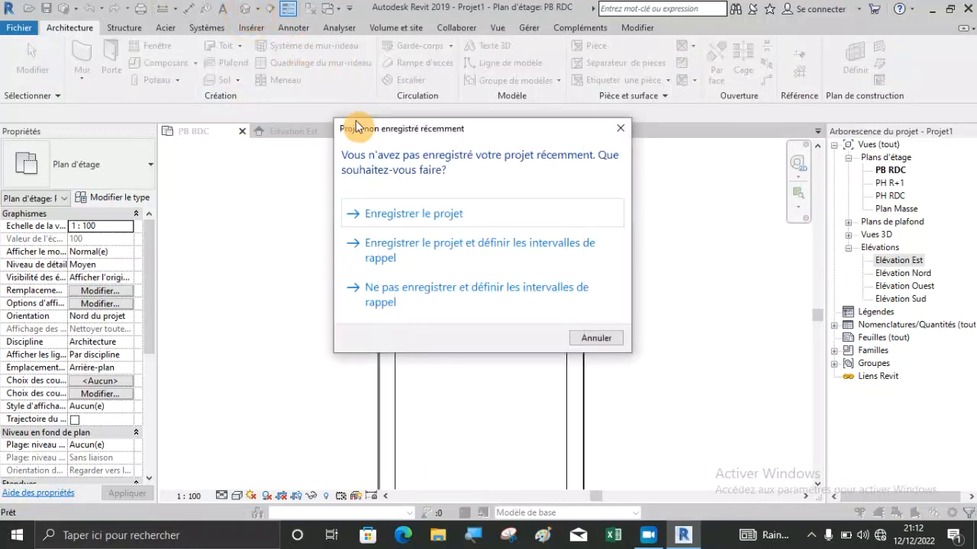
left_click(597, 339)
scroll(458, 317, "up", 5)
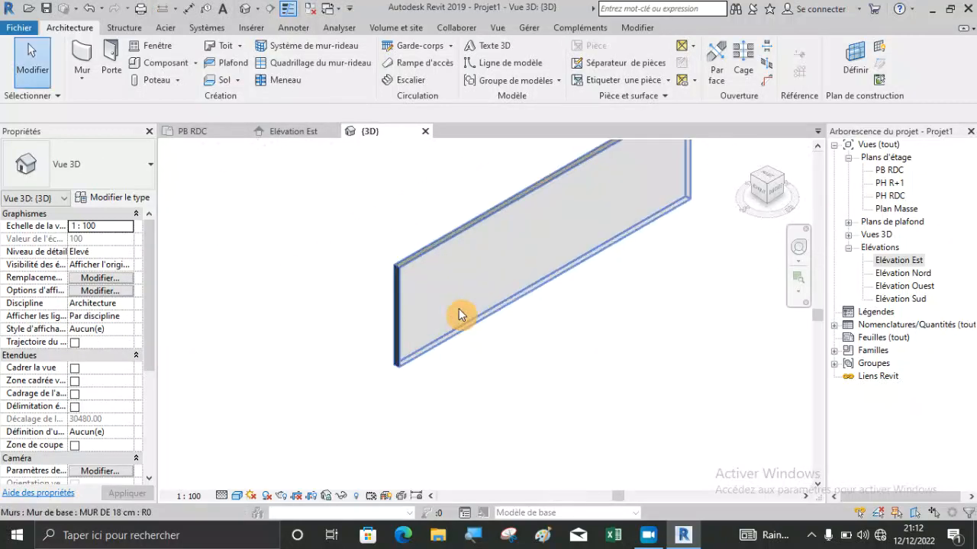
scroll(431, 279, "up", 3)
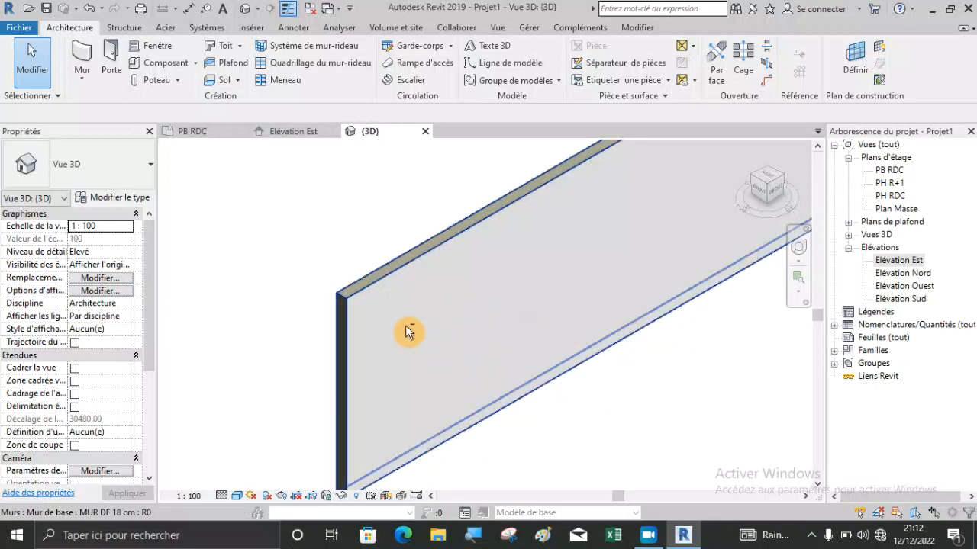
middle_click_drag(359, 318, 442, 376, "shift")
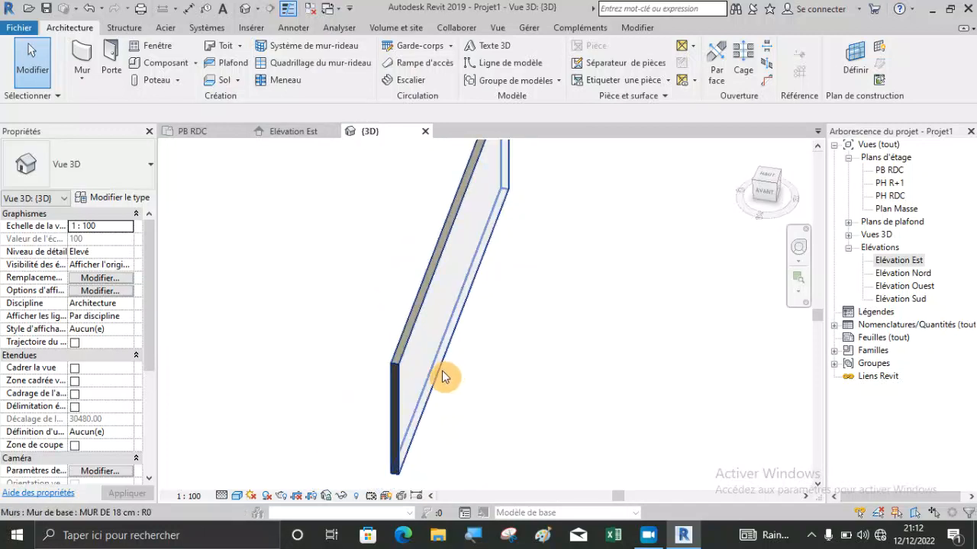
right_click(162, 384)
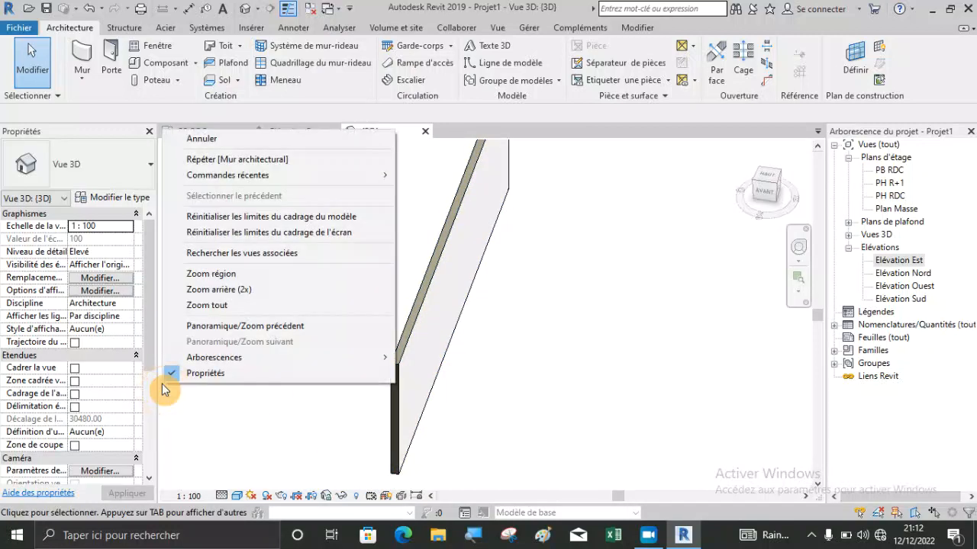
left_click(567, 458)
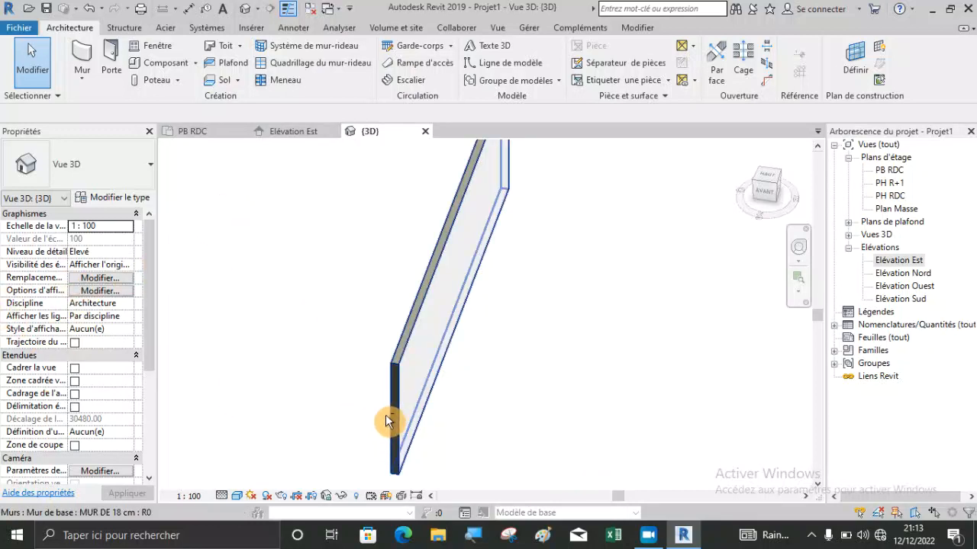
Examine the wall's exterior face in 3D and compare it with the interior face, end and top edge.
middle_click_drag(388, 406, 465, 252, "shift")
scroll(469, 305, "down", 2)
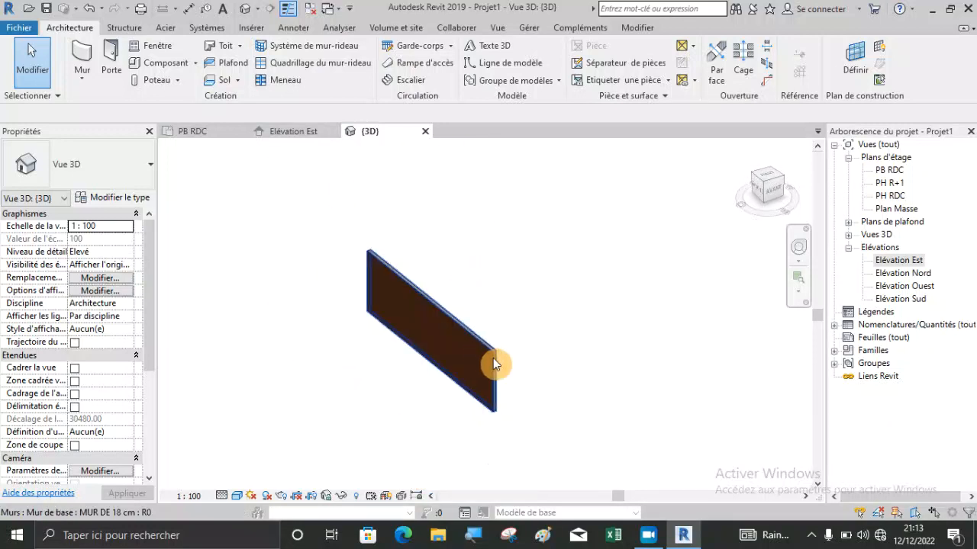
scroll(492, 364, "up", 5)
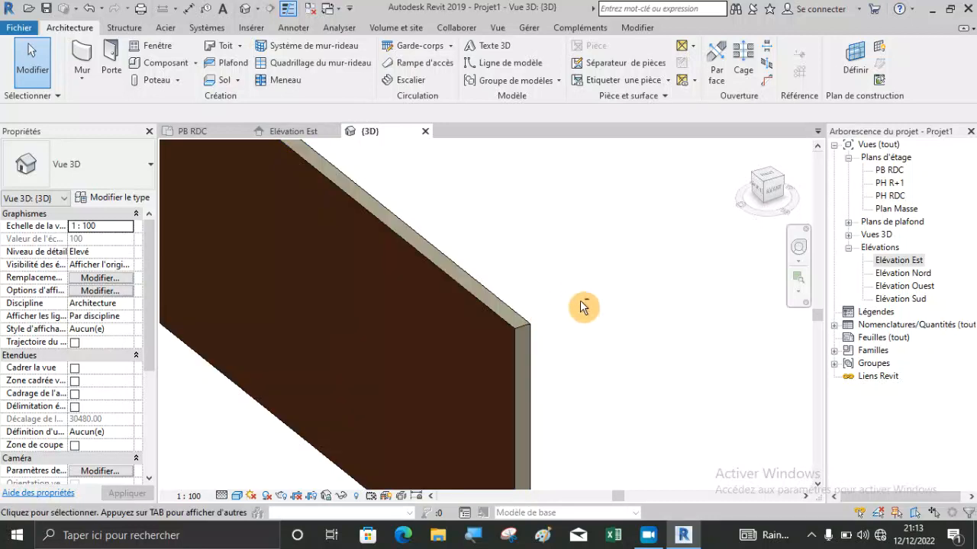
middle_click_drag(585, 306, 493, 345, "shift")
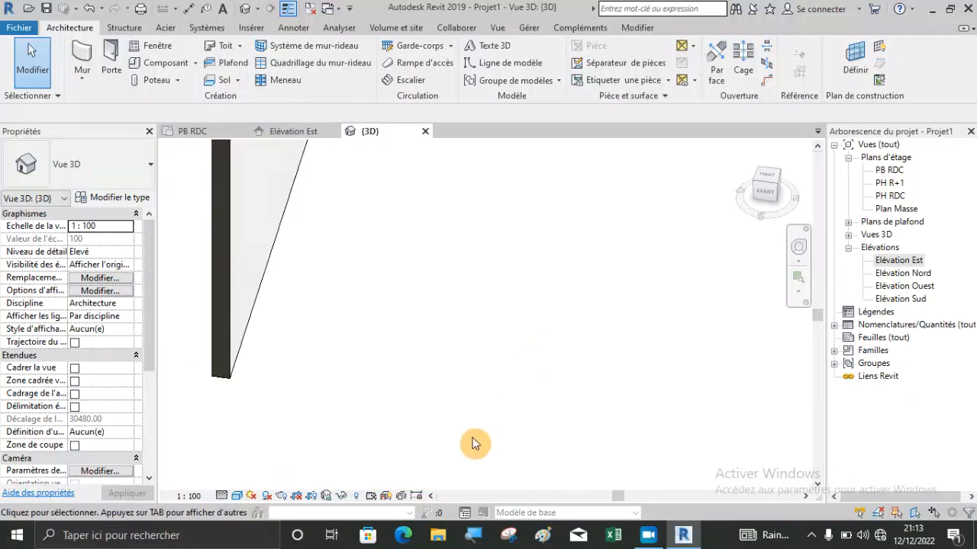
scroll(474, 439, "down", 3)
scroll(372, 378, "down", 2)
middle_click_drag(393, 325, 354, 283, "shift")
scroll(351, 287, "up", 4)
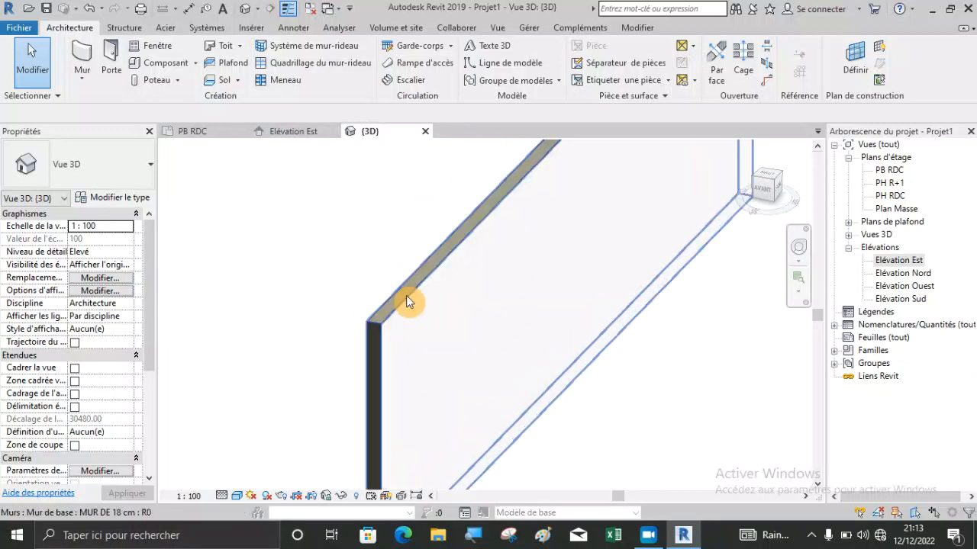
scroll(406, 301, "down", 5)
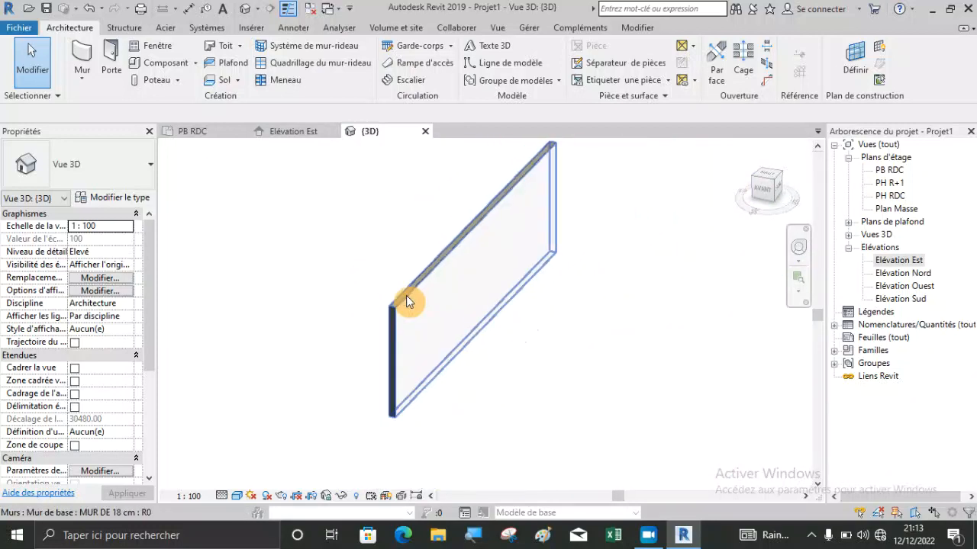
Create a horizontal building section cutting across the middle of the wall in the PB RDC plan.
left_click(205, 134)
scroll(342, 270, "down", 5)
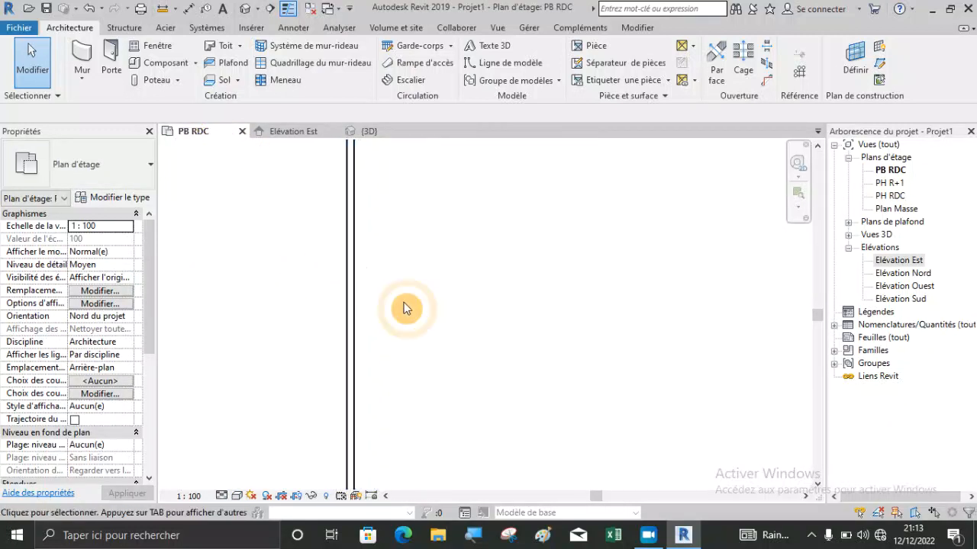
scroll(344, 304, "down", 2)
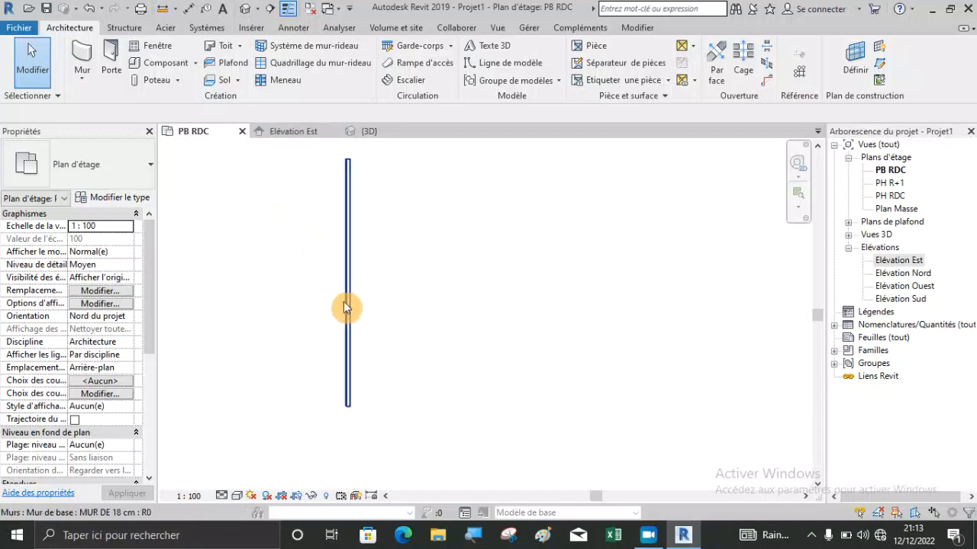
left_click(271, 9)
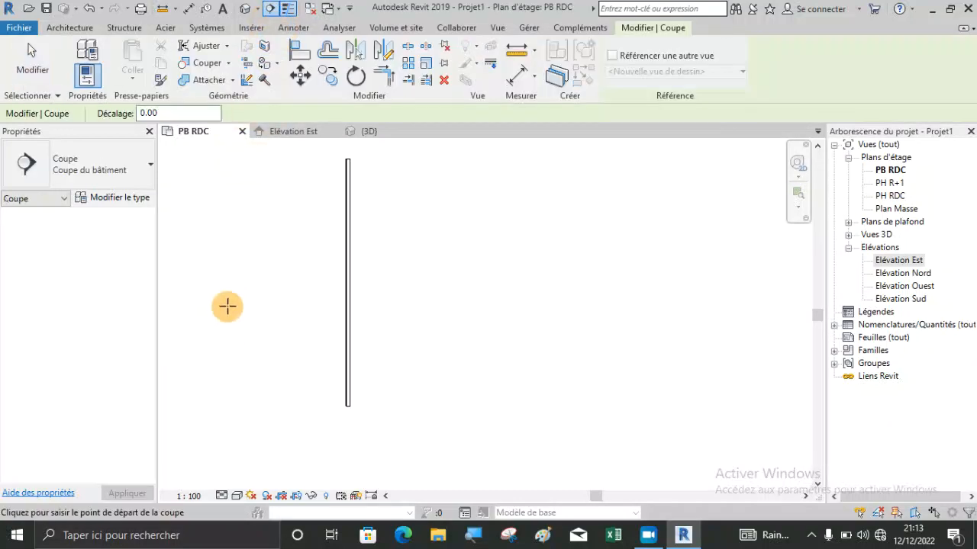
left_click(233, 290)
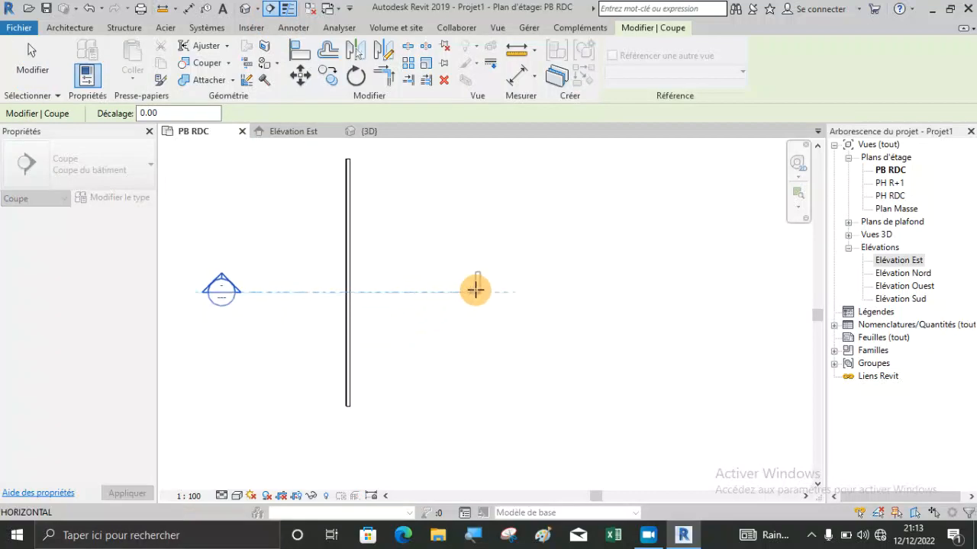
left_click(490, 293)
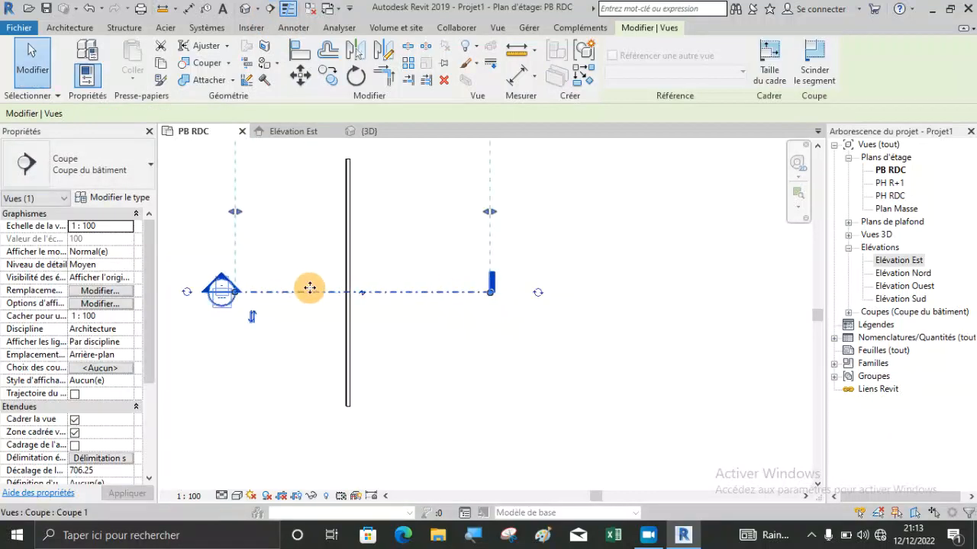
Flip the section's viewing direction, reverse it back to its original side, and deselect the section.
left_click(252, 325)
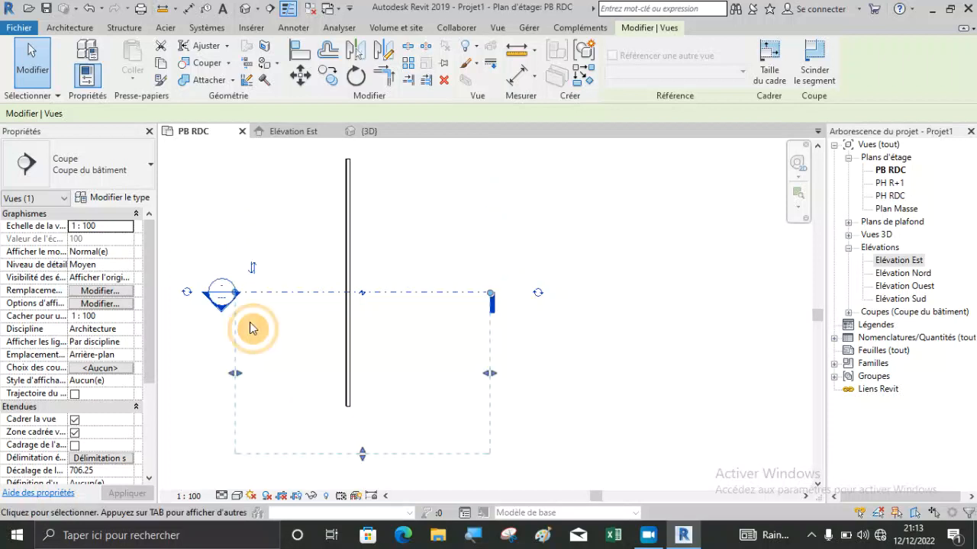
left_click(254, 279)
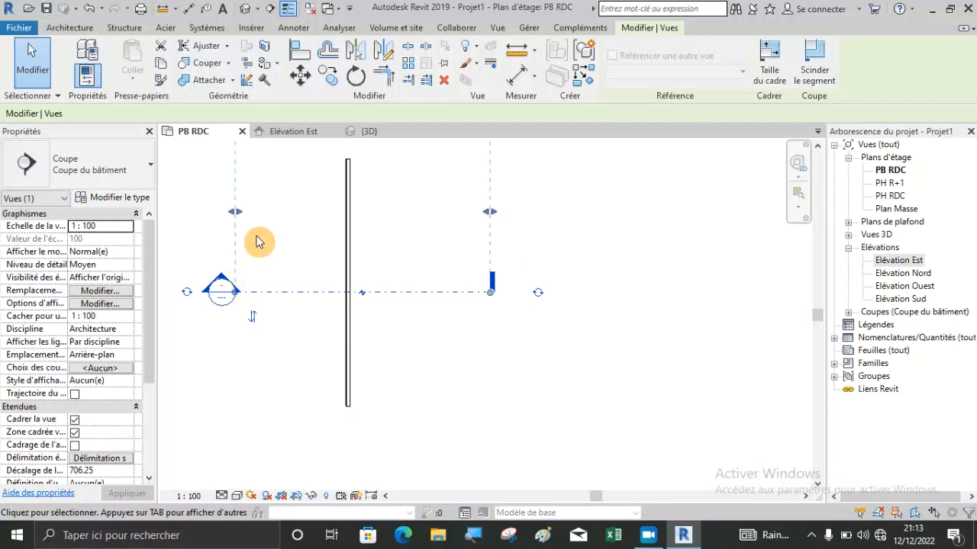
left_click(277, 333)
Open the new section view and examine the wall's layers near its base.
double_click(210, 281)
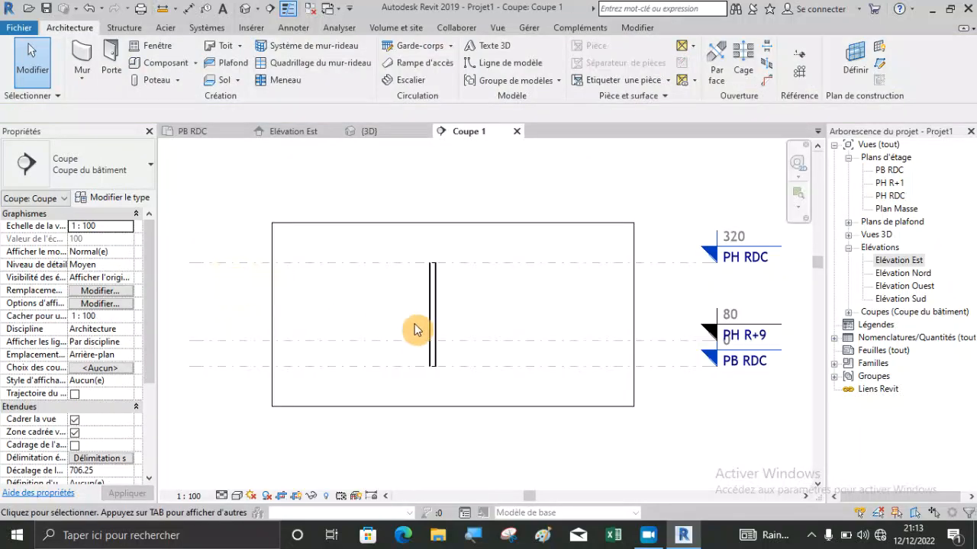
scroll(415, 326, "up", 6)
scroll(442, 416, "up", 4)
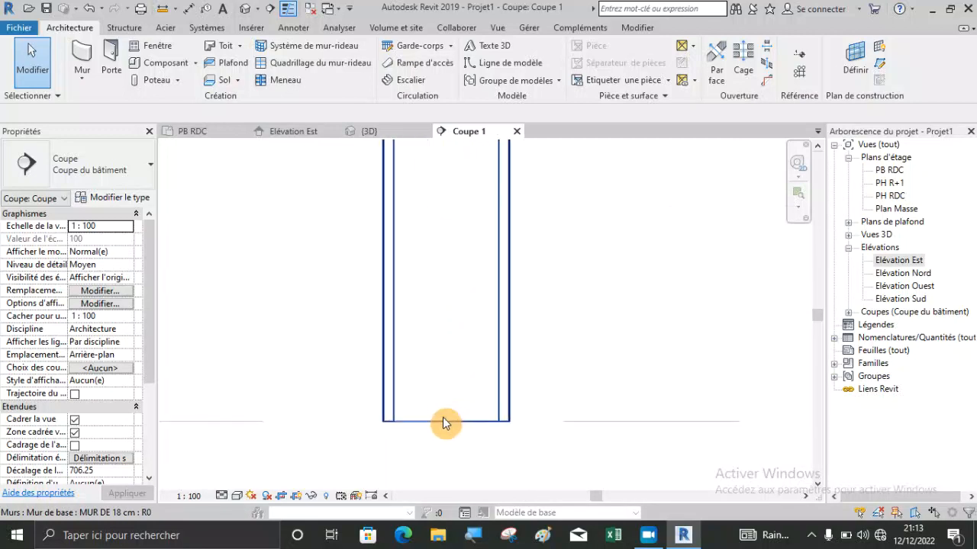
scroll(363, 446, "down", 5)
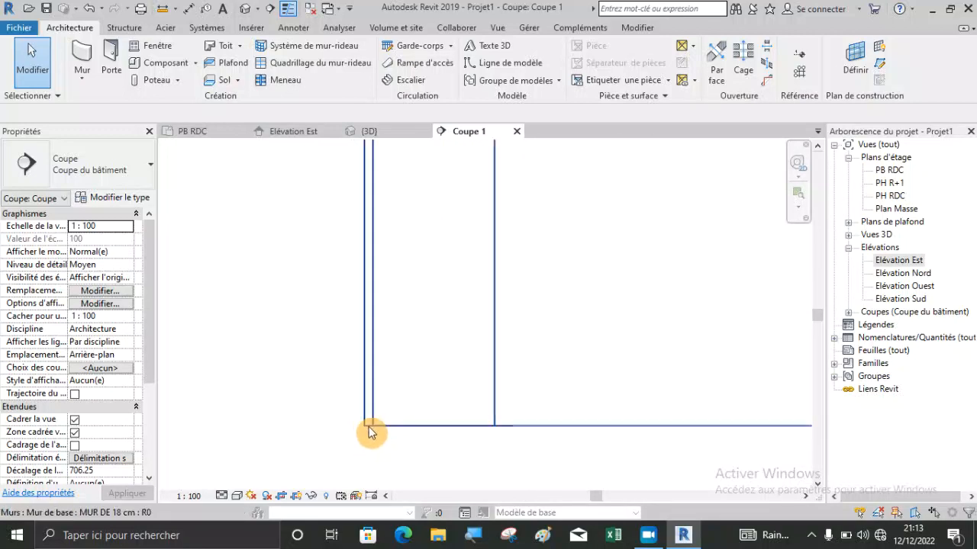
Try the Couleurs uniformes visual style in the section view, and set it to Réaliste.
left_click(236, 496)
left_click(274, 452)
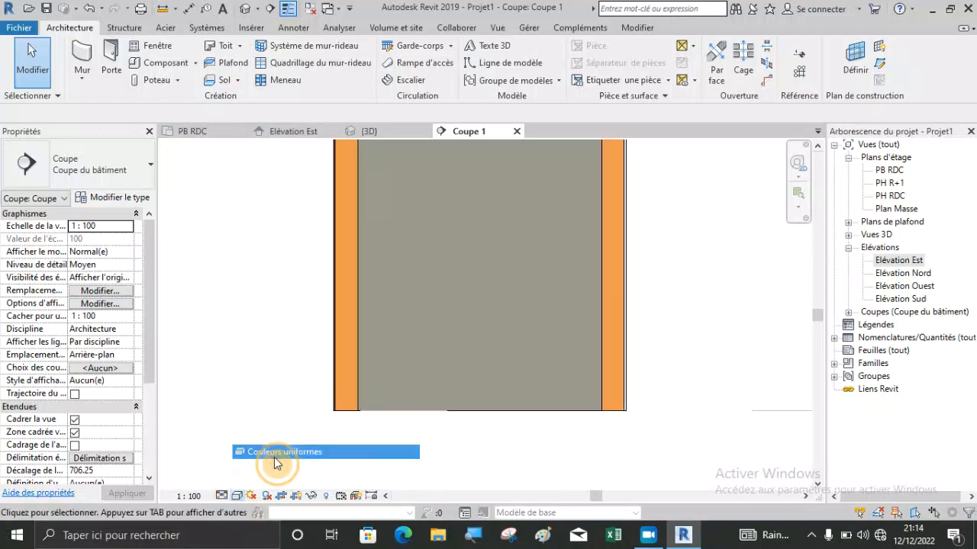
left_click(237, 495)
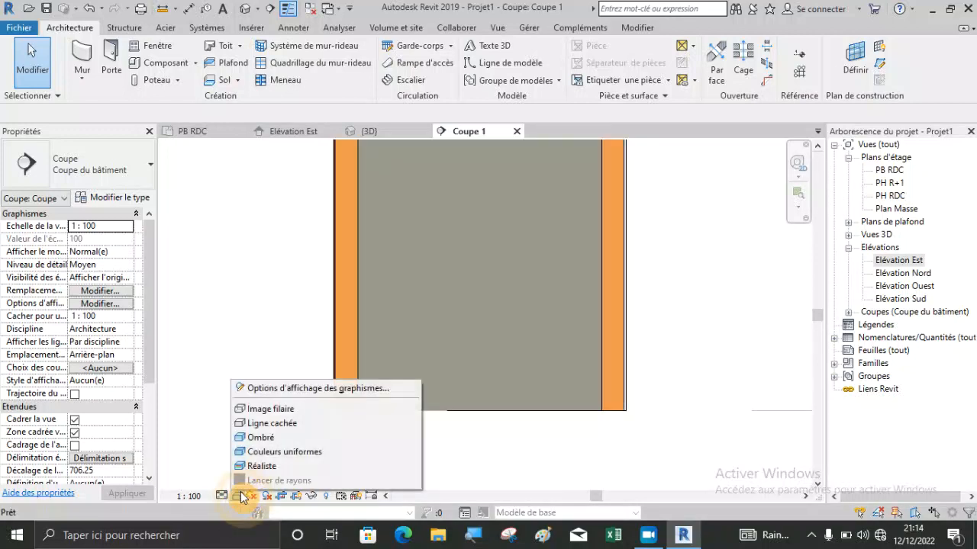
left_click(251, 466)
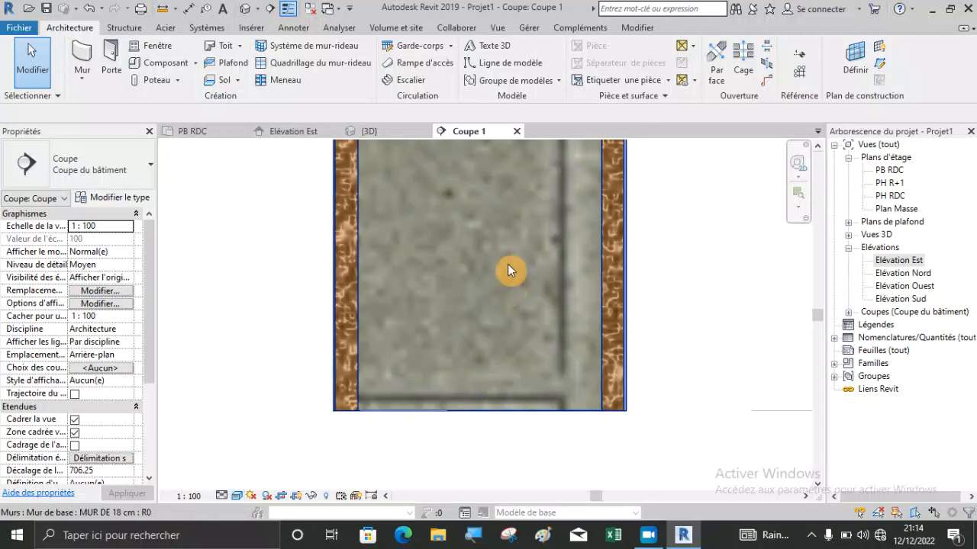
Examine the material textures of the wall's core, coating and outer finish layers in the realistic section view.
scroll(508, 264, "up", 3)
scroll(474, 406, "down", 4)
scroll(515, 286, "up", 5)
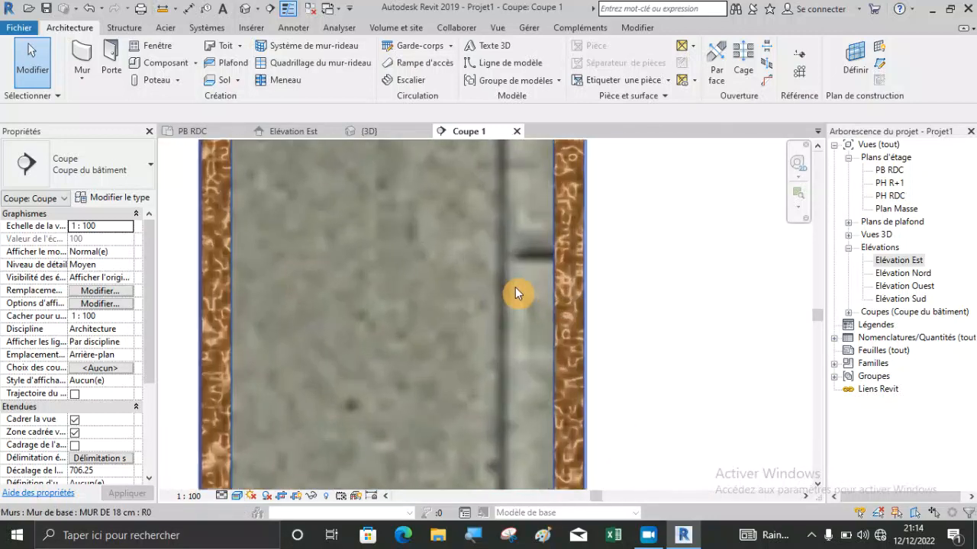
scroll(533, 280, "up", 1)
scroll(502, 273, "down", 4)
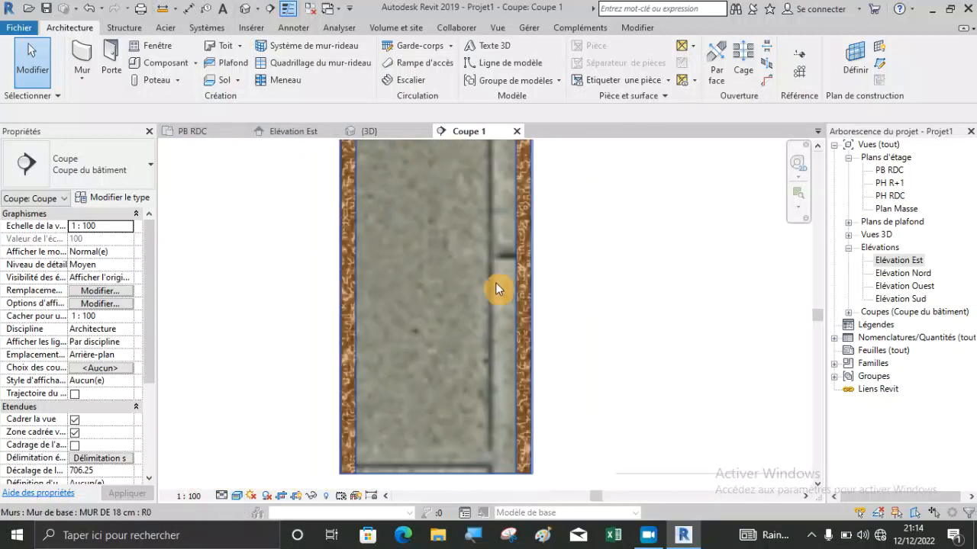
scroll(345, 469, "up", 5)
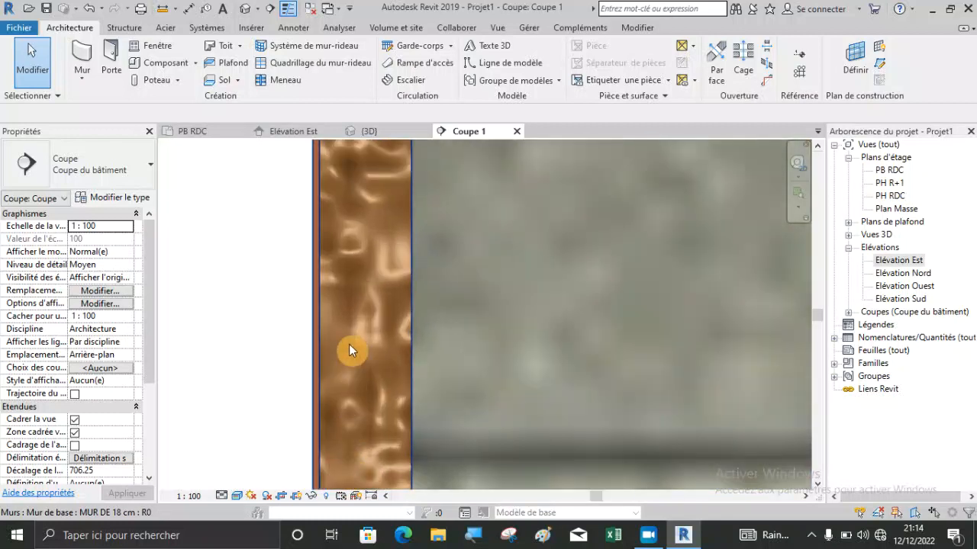
Inspect the thin exterior and interior finish layers at the wall's base, and view the wall's full height up to its top in the section.
scroll(458, 374, "down", 3)
scroll(347, 431, "up", 4)
scroll(305, 392, "up", 3)
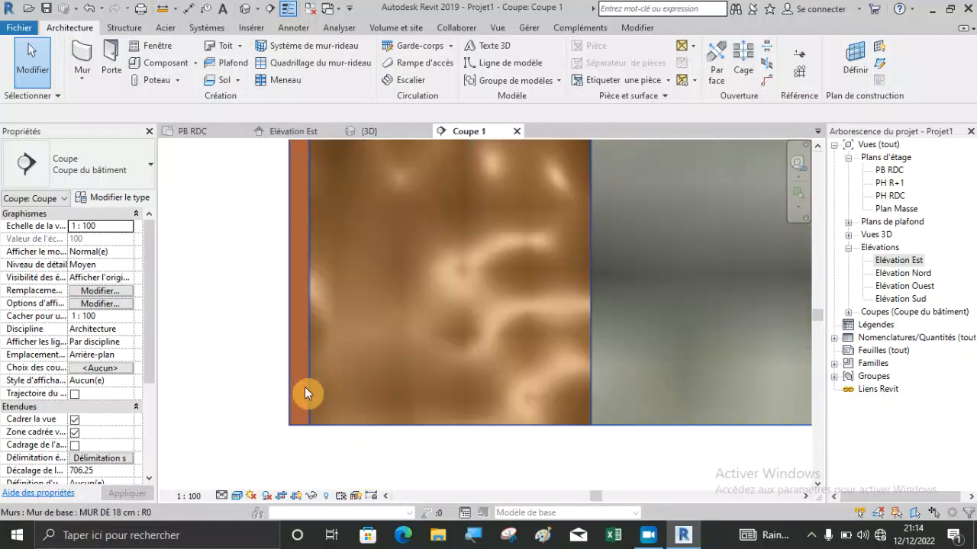
scroll(263, 374, "down", 4)
scroll(251, 382, "down", 3)
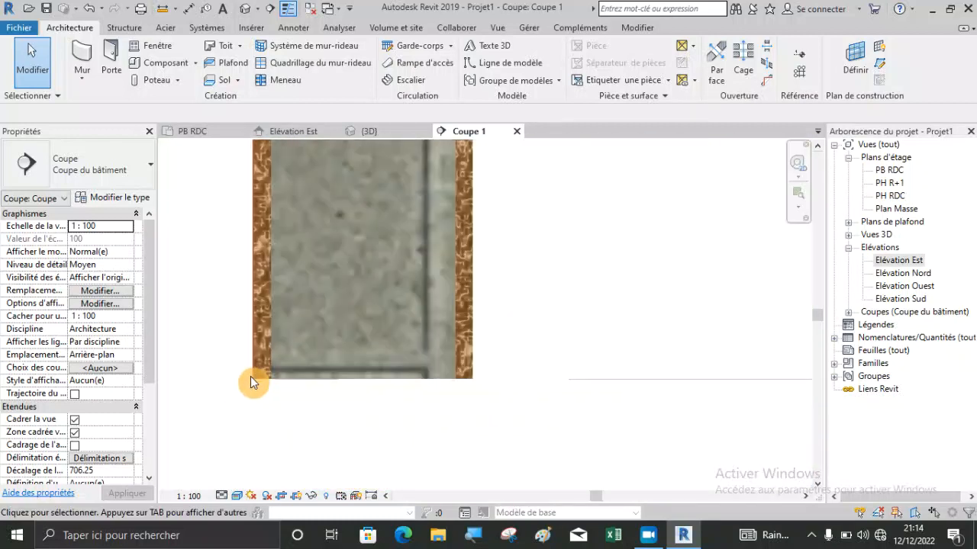
scroll(374, 372, "up", 4)
scroll(473, 381, "up", 3)
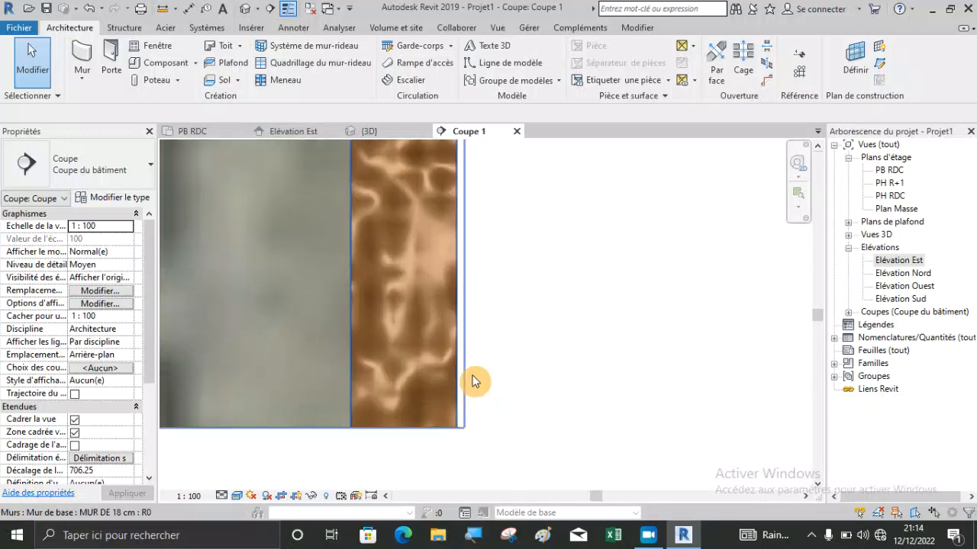
scroll(519, 431, "down", 3)
scroll(546, 389, "down", 5)
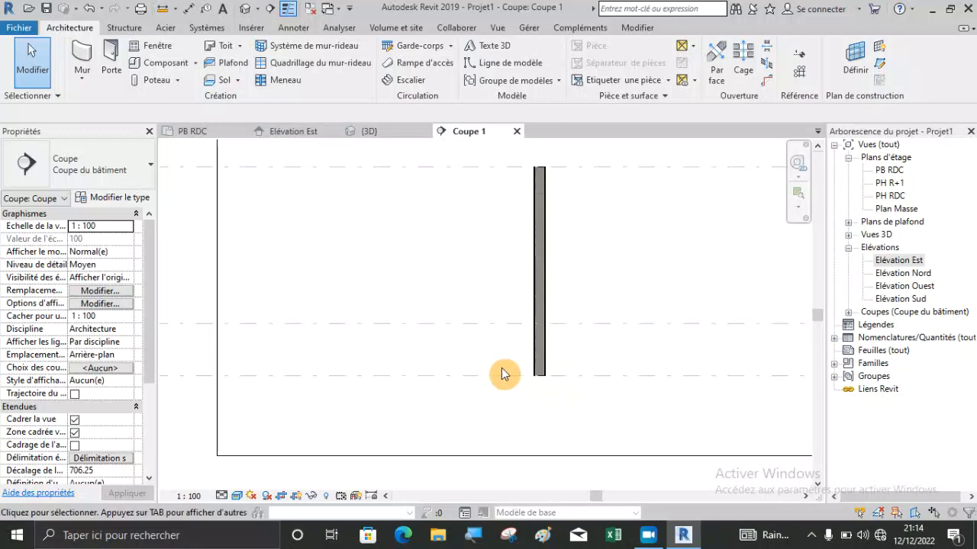
scroll(534, 321, "down", 2)
scroll(519, 282, "up", 4)
scroll(474, 157, "up", 3)
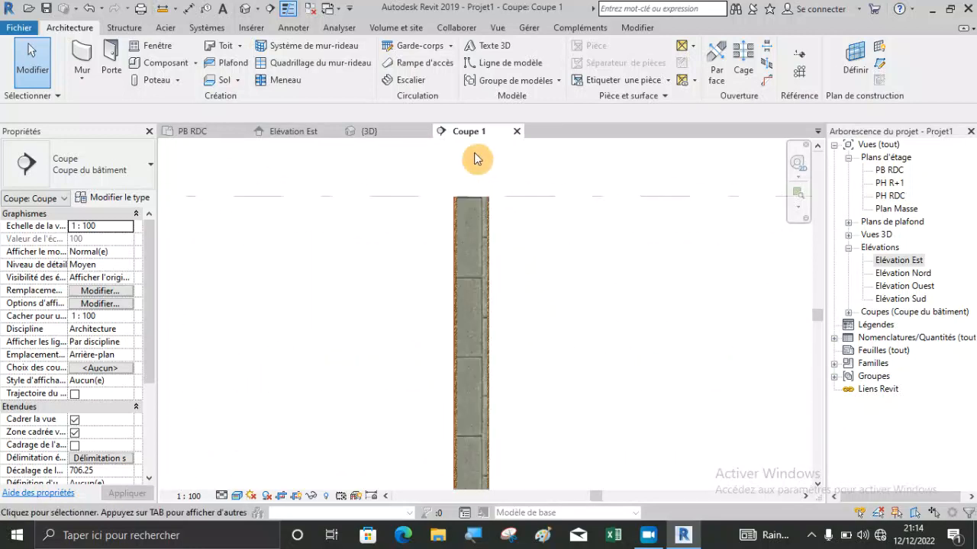
In the PB RDC plan, create a rectangular Dalle en béton - 250 mm floor along the wall's full length, reaching about 238 cm beyond its inner face.
left_click(219, 136)
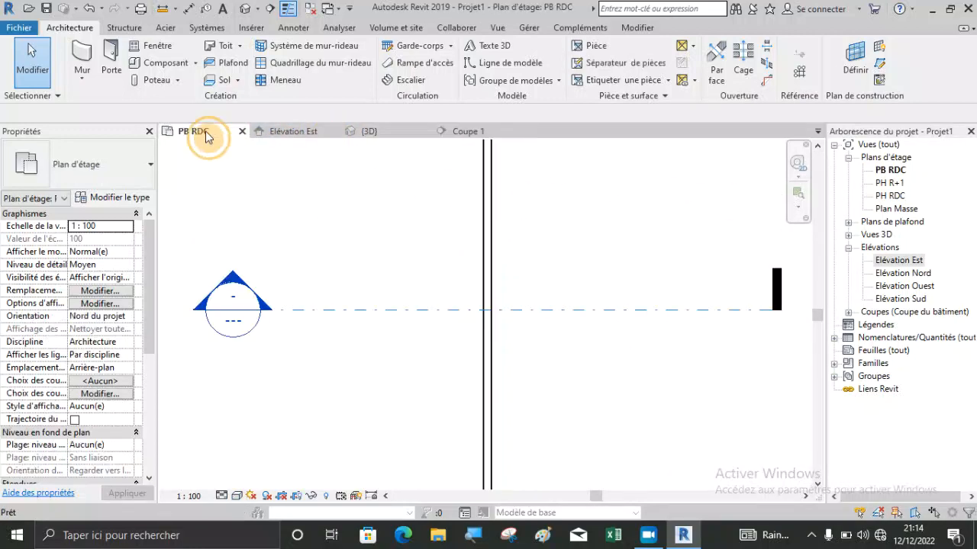
scroll(386, 282, "down", 3)
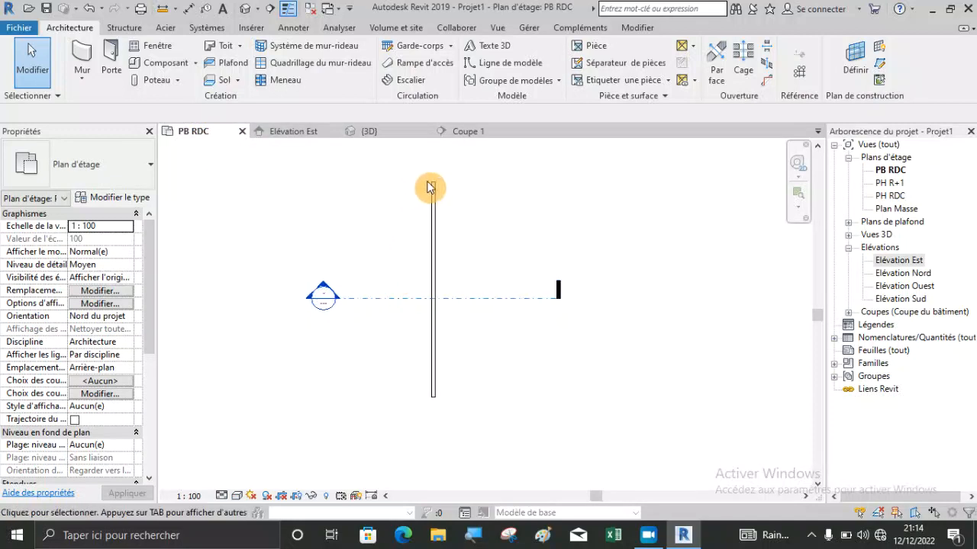
left_click(237, 81)
left_click(222, 100)
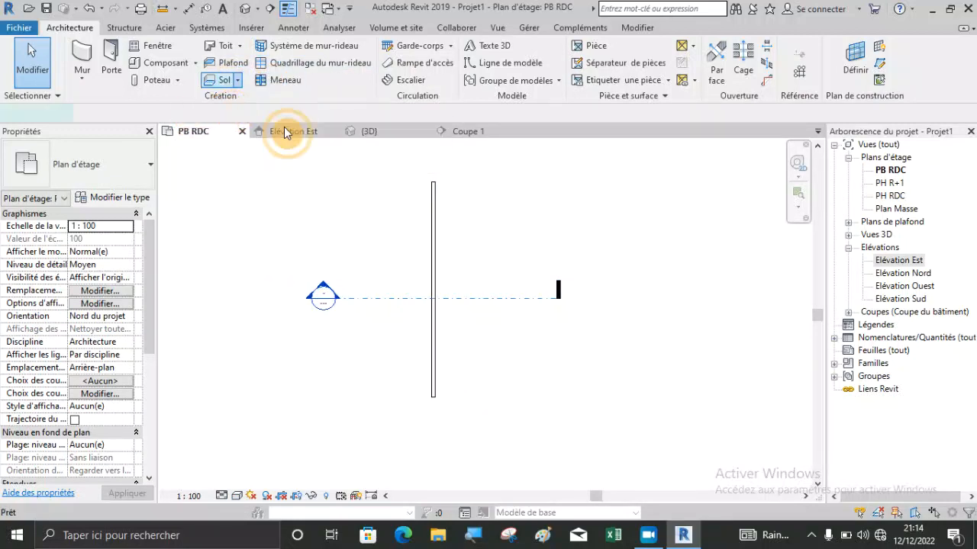
scroll(436, 175, "up", 2)
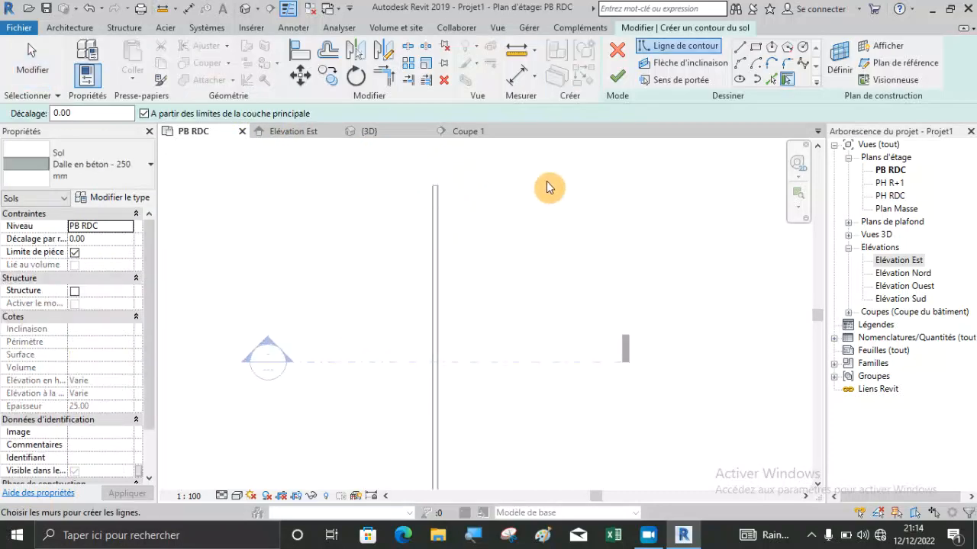
left_click(755, 47)
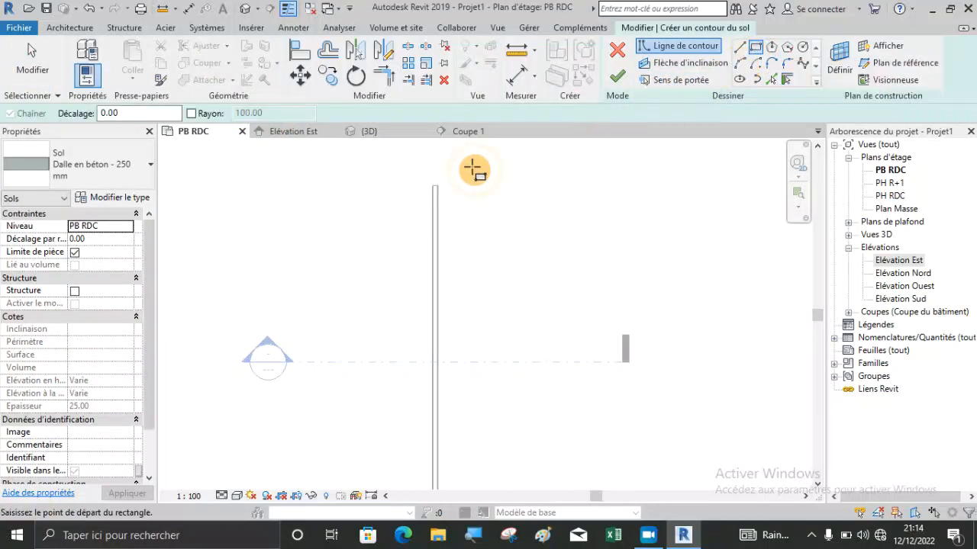
scroll(436, 184, "up", 3)
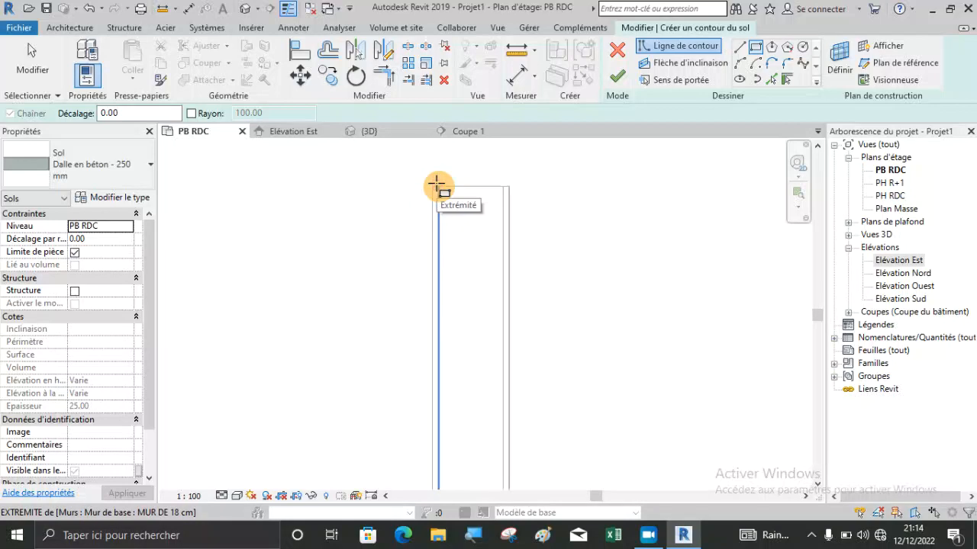
left_click(436, 184)
scroll(293, 182, "down", 3)
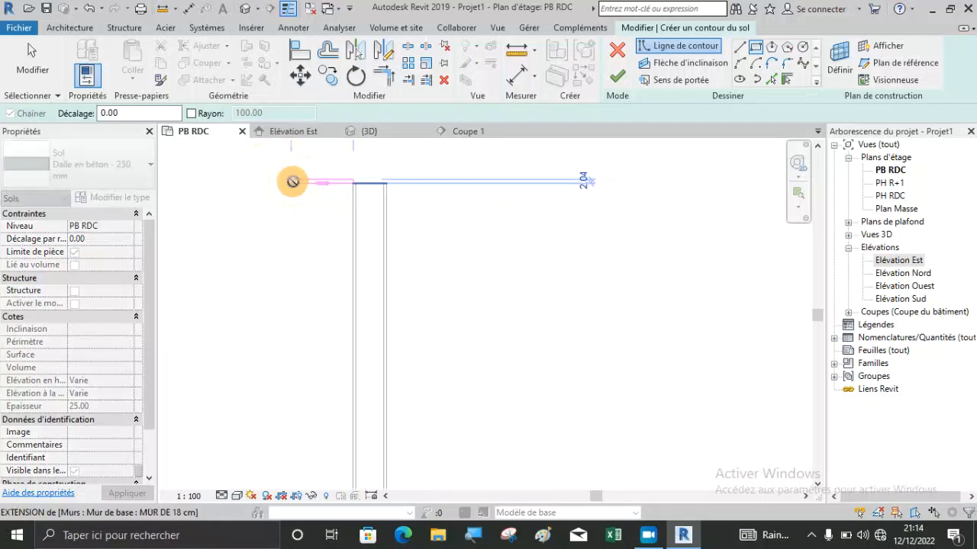
scroll(382, 221, "down", 5)
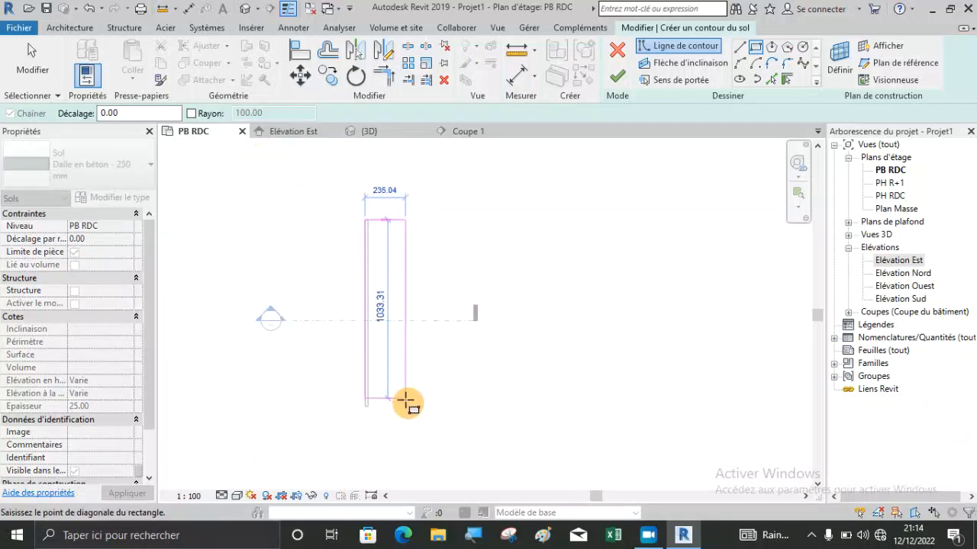
left_click(408, 407)
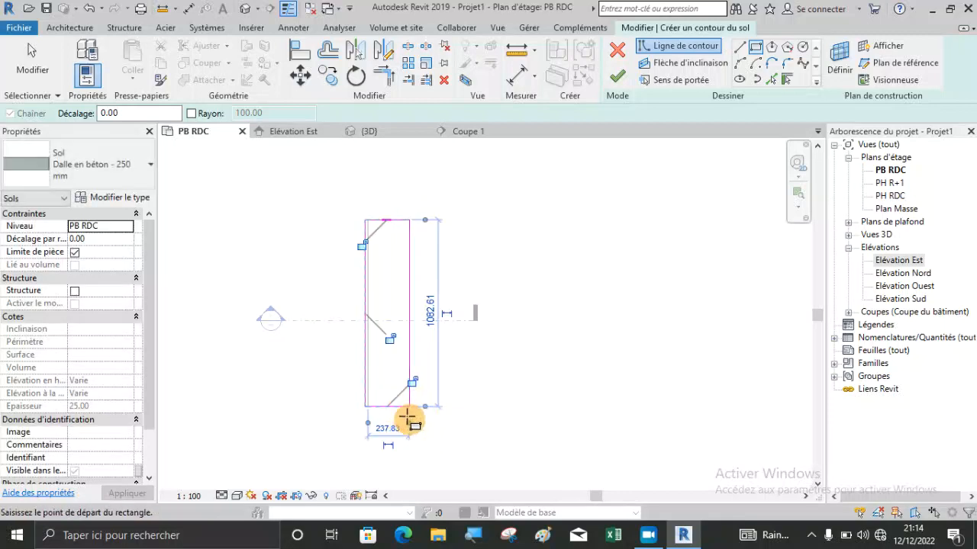
left_click(619, 87)
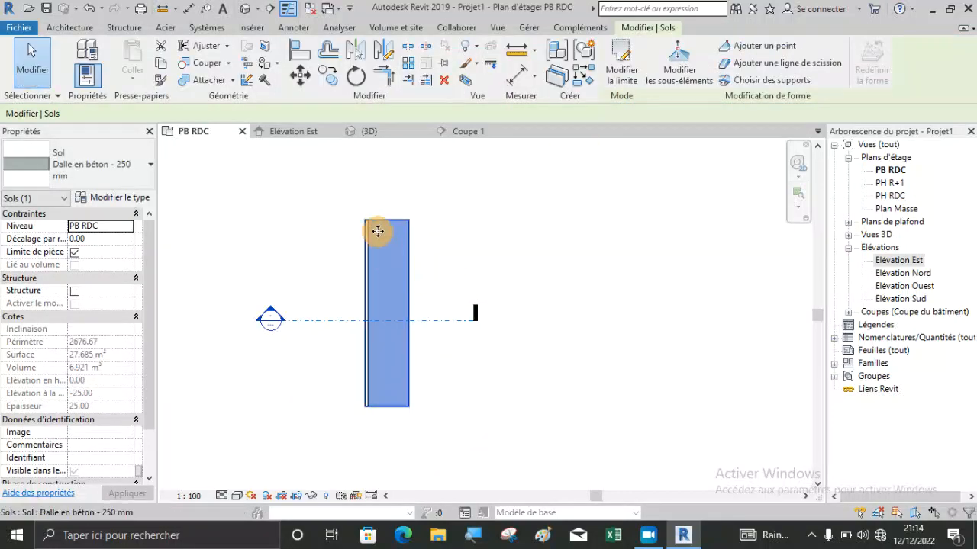
In the Coupe 1 section, set the concrete floor's offset from the PB RDC level to 80 cm and deselect it.
scroll(377, 229, "up", 3)
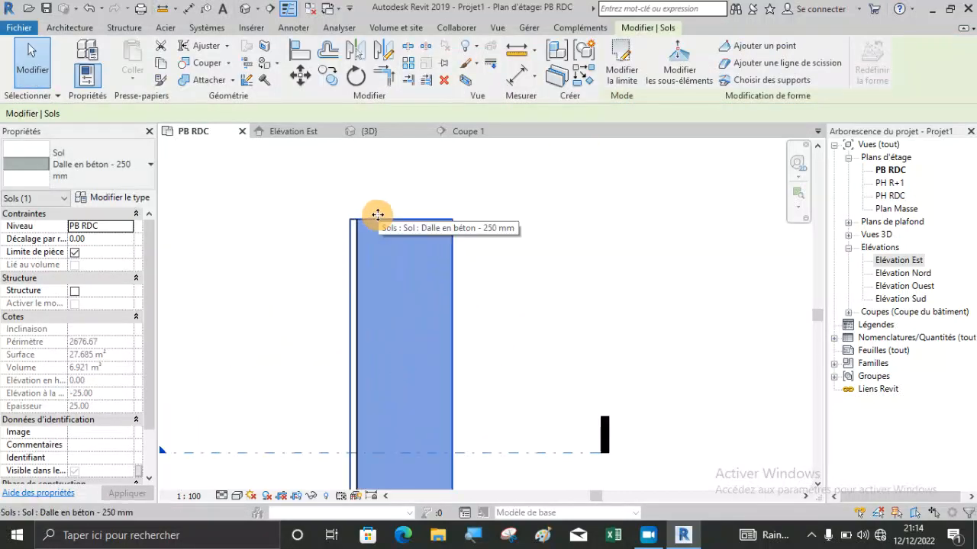
left_click(467, 131)
scroll(417, 242, "down", 5)
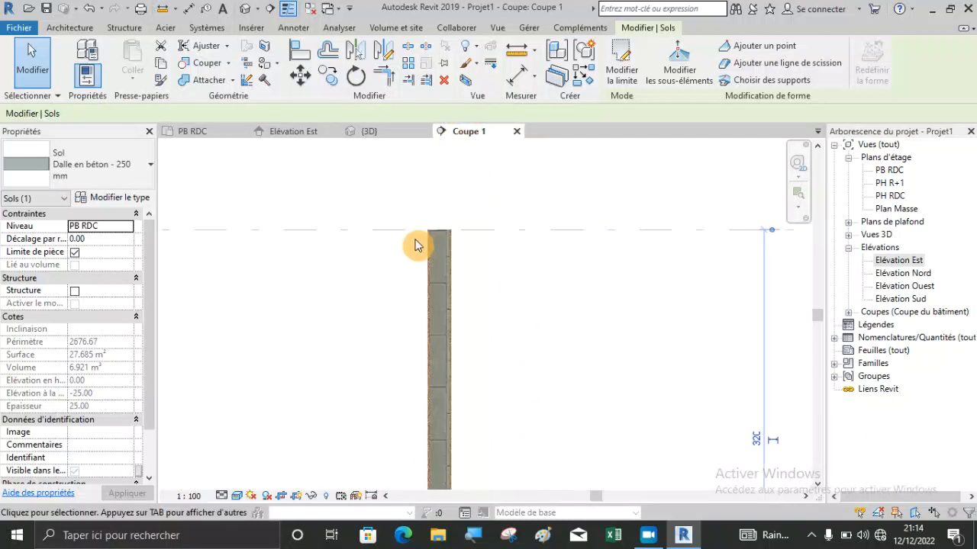
scroll(446, 349, "up", 4)
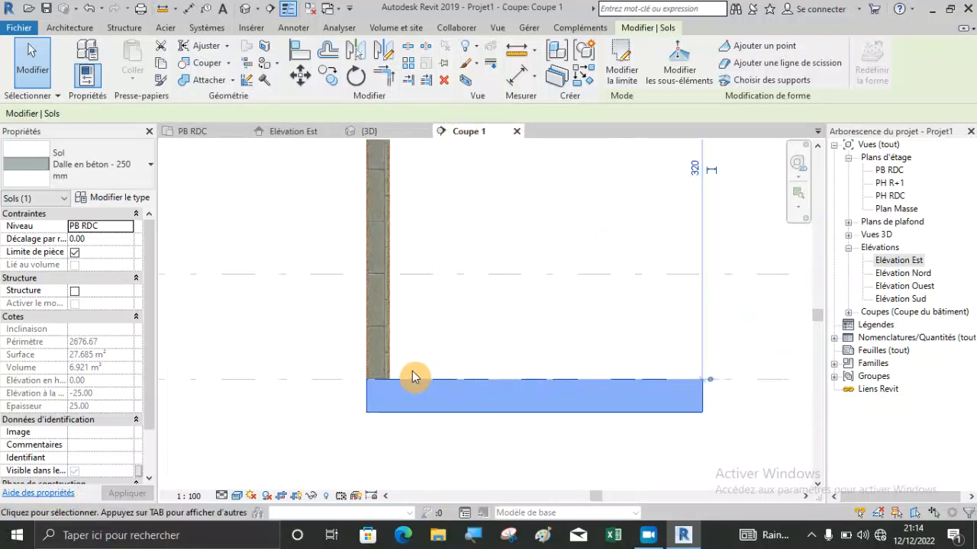
key("Escape")
left_click(408, 412)
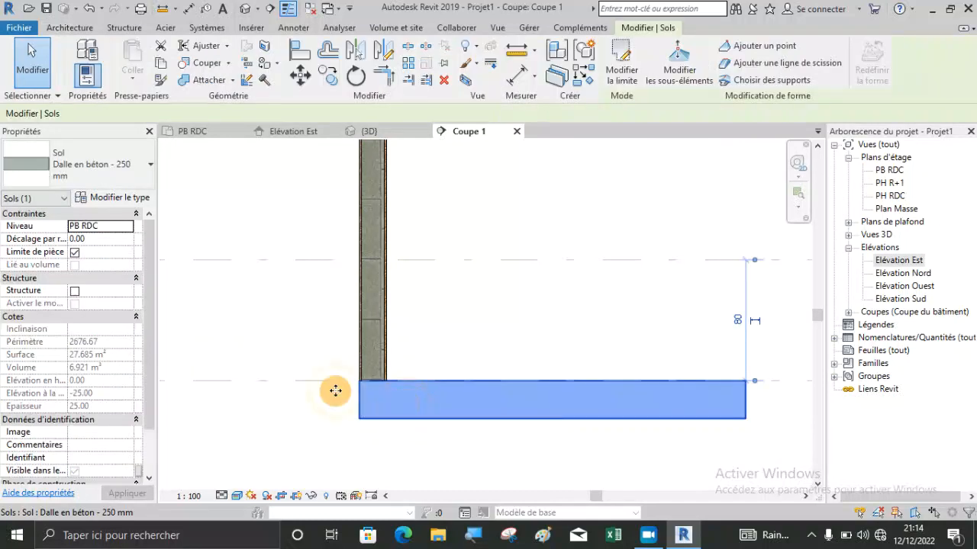
left_click(96, 238)
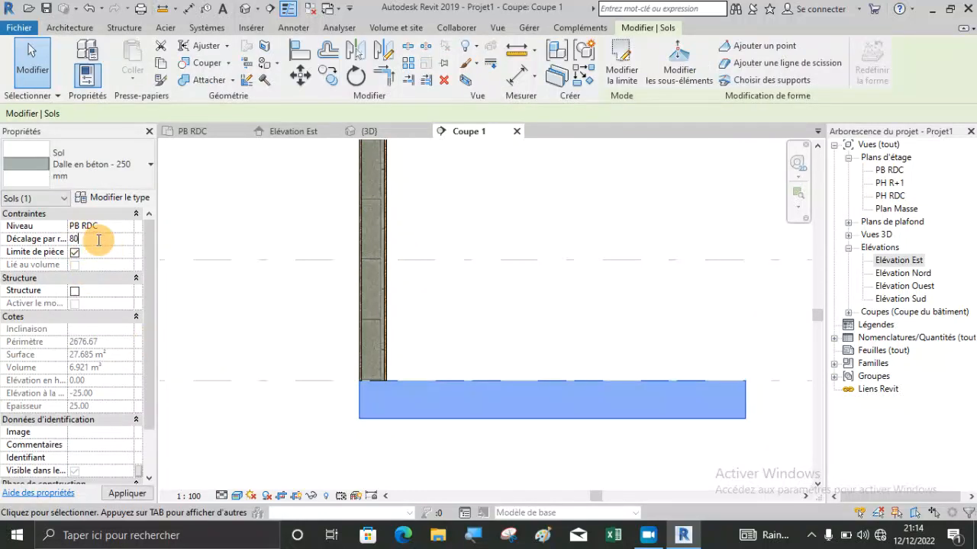
key("Return")
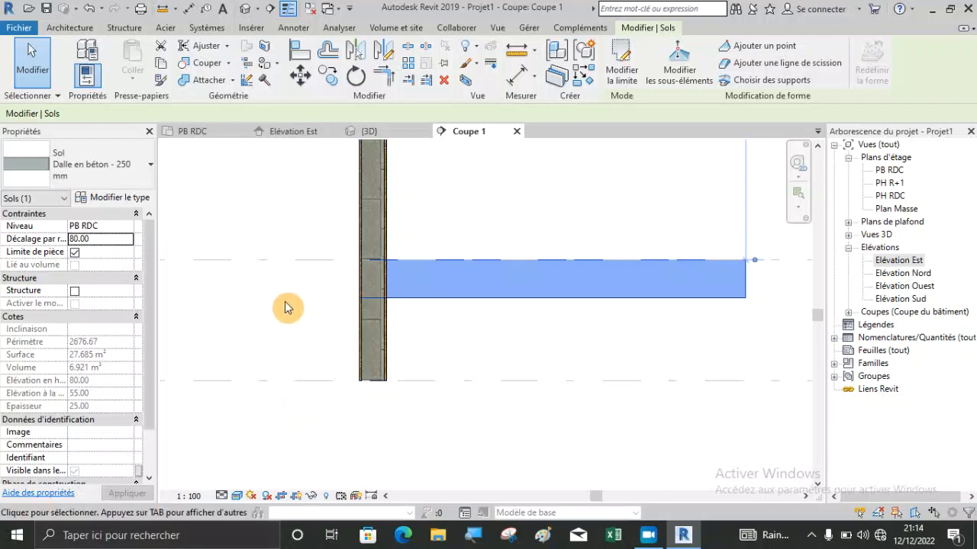
left_click(284, 307)
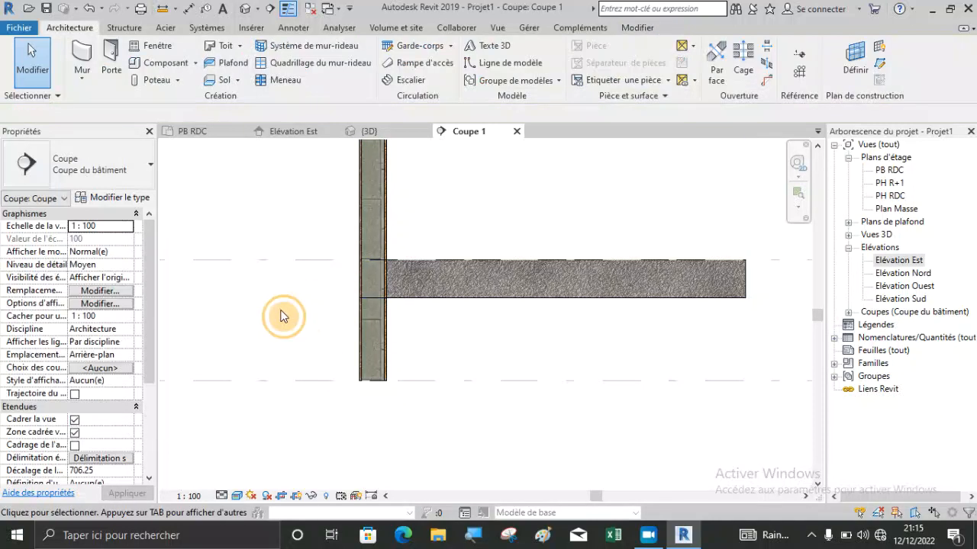
Examine in the 3D view how the floor slab's edge meets the wall's end and outer face.
left_click(370, 132)
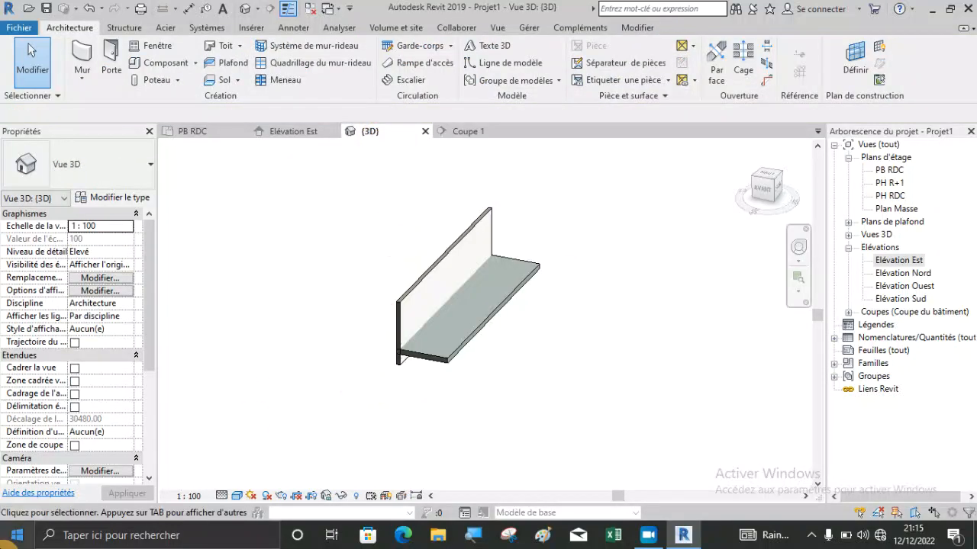
middle_click_drag(345, 377, 447, 382, "shift")
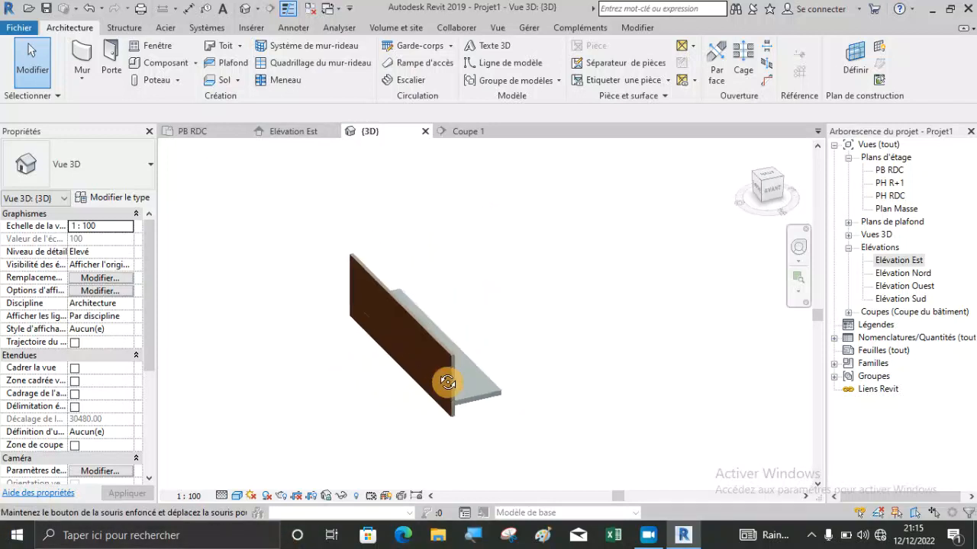
scroll(450, 404, "up", 8)
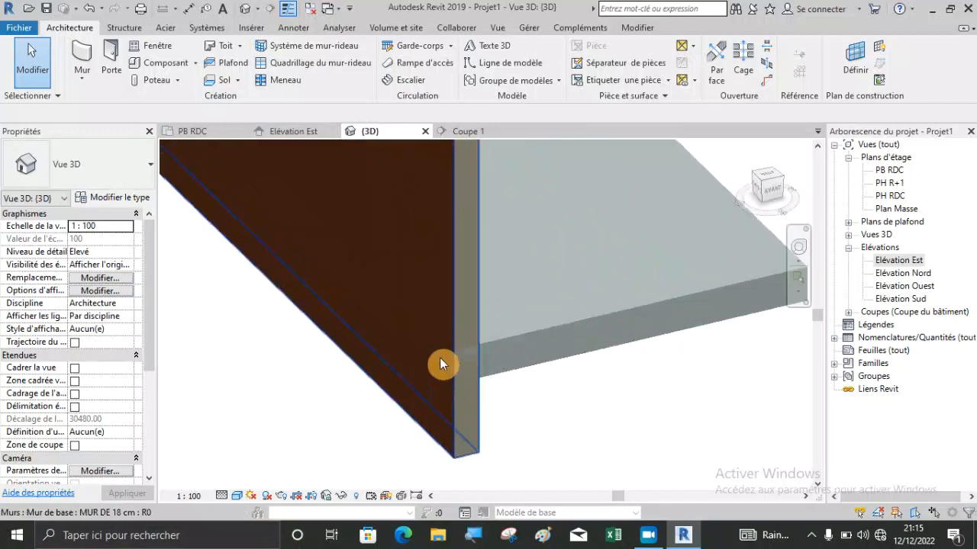
scroll(439, 365, "up", 2)
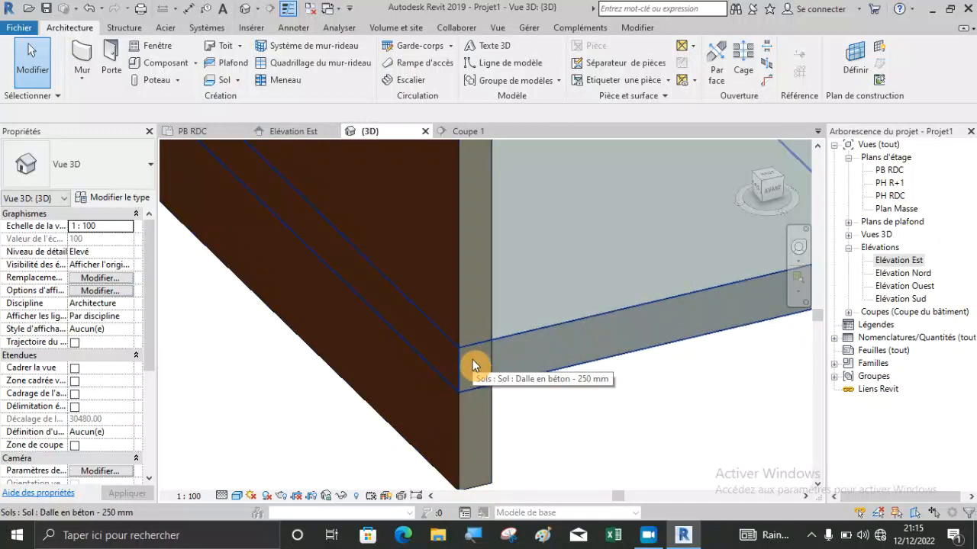
mouse_move(473, 381)
middle_mouse_down("shift")
mouse_move(448, 397)
mouse_move(490, 384)
middle_mouse_up("shift")
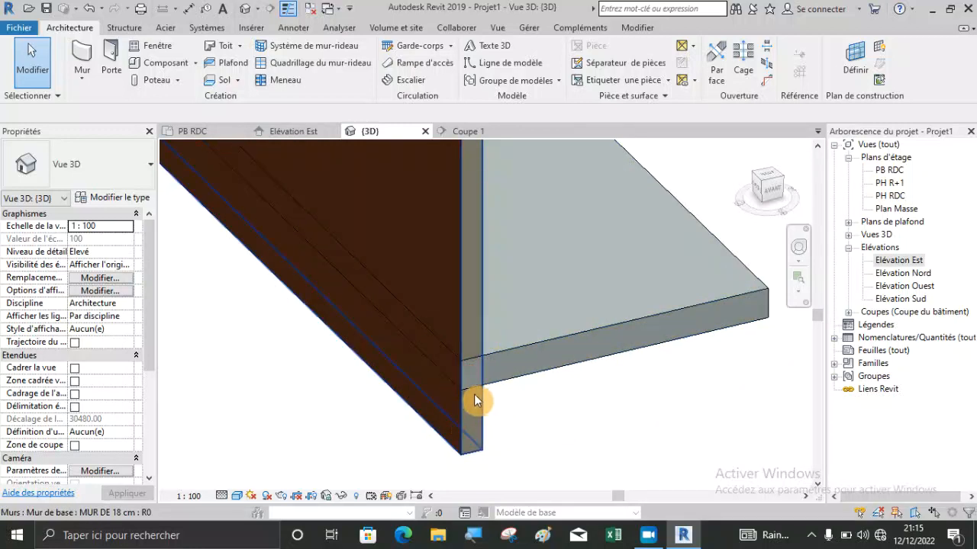
scroll(469, 371, "up", 2)
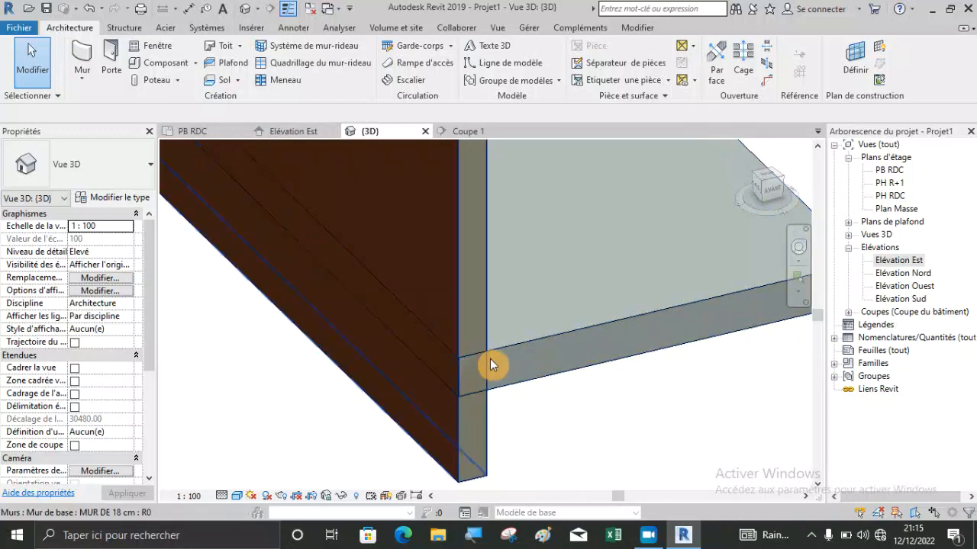
scroll(460, 368, "down", 3)
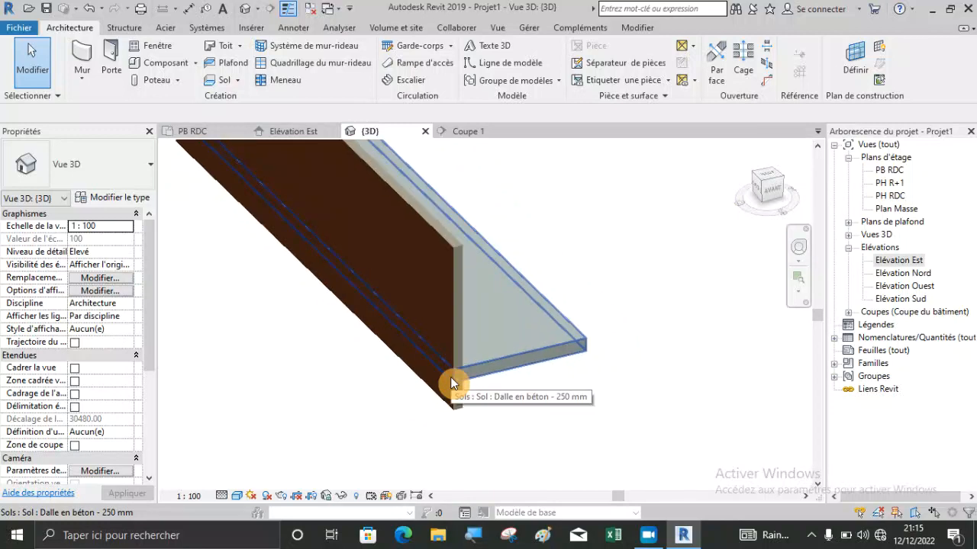
scroll(462, 328, "up", 3)
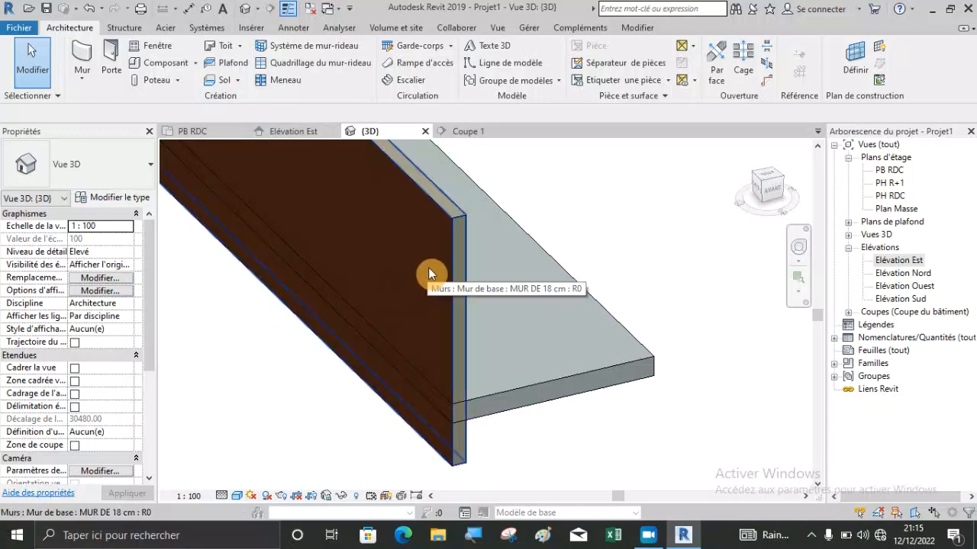
Open the layer structure of the MUR DE 18 cm wall type and review the function choices for the concrete block layer.
left_click(449, 260)
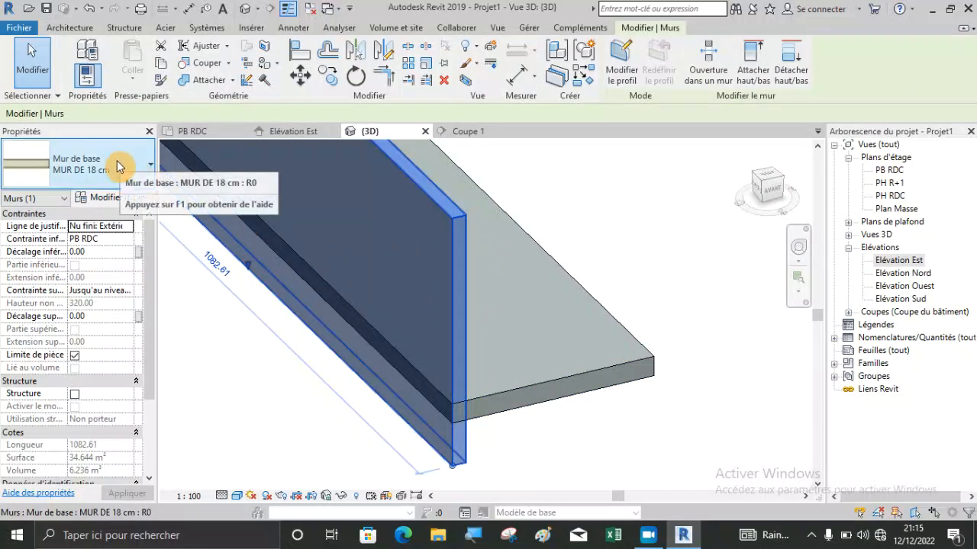
left_click(121, 197)
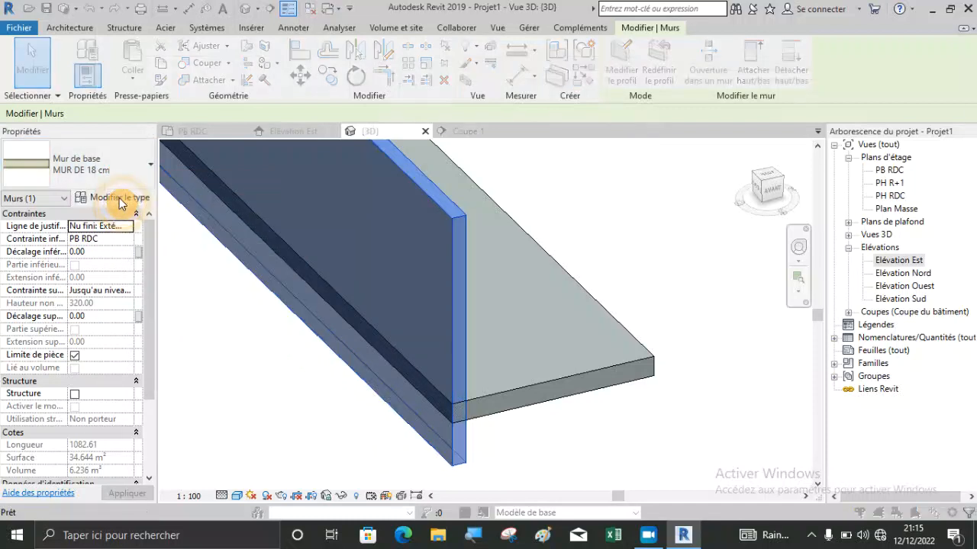
left_click(730, 169)
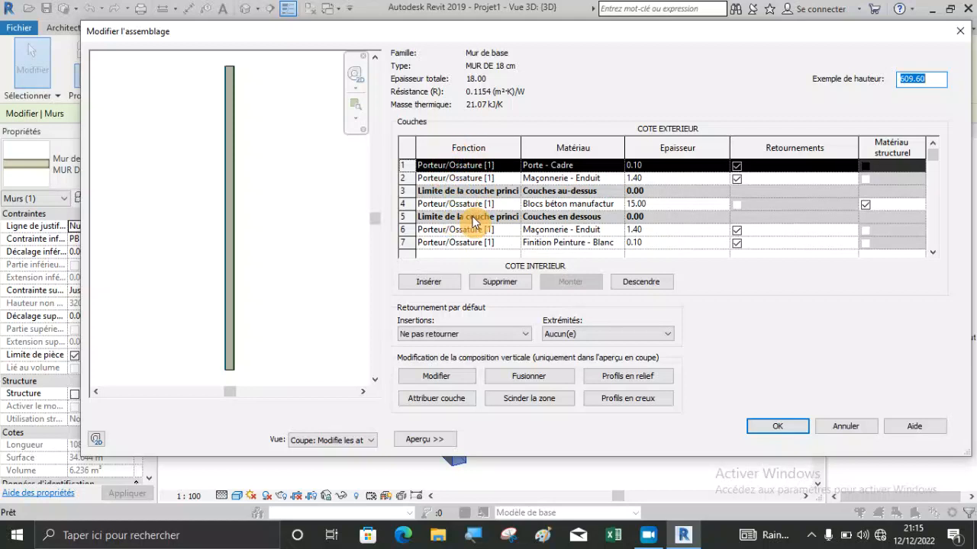
left_click(518, 206)
left_click(515, 205)
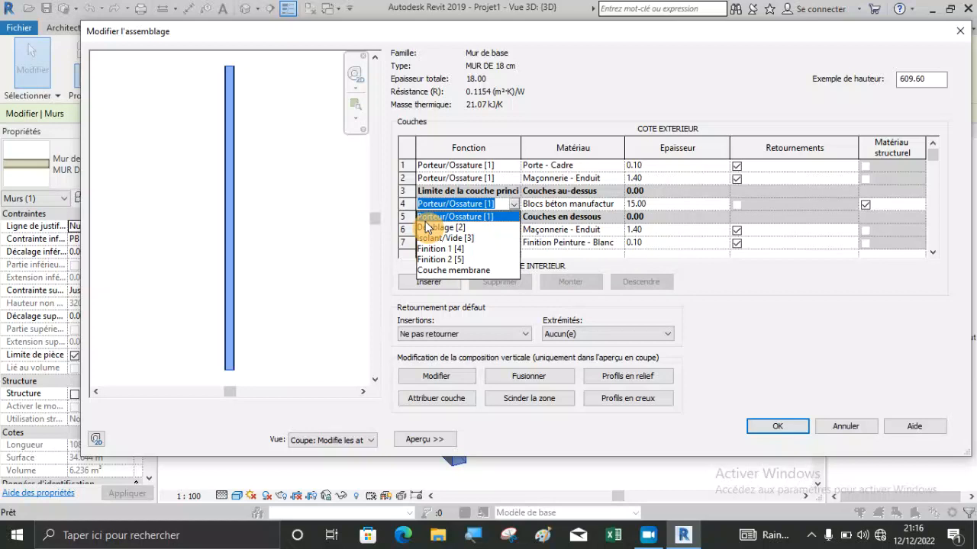
left_click(770, 424)
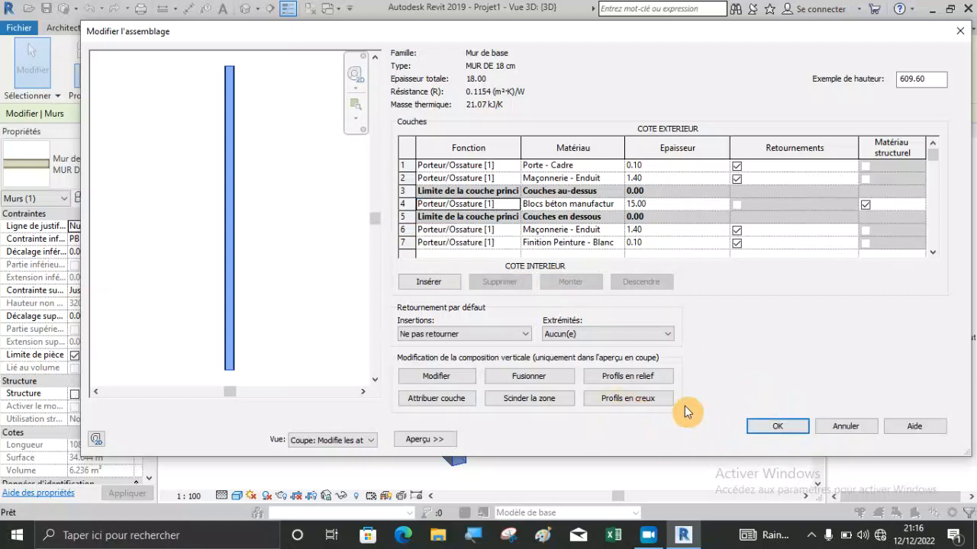
Accept the MUR DE 18 cm layer assembly and type properties and deselect the wall.
left_click(763, 426)
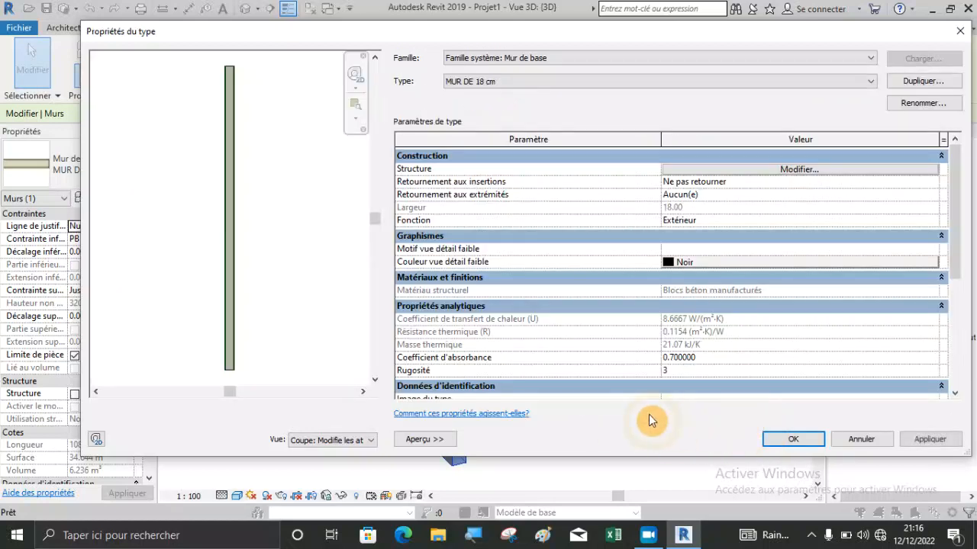
left_click(792, 440)
left_click(504, 432)
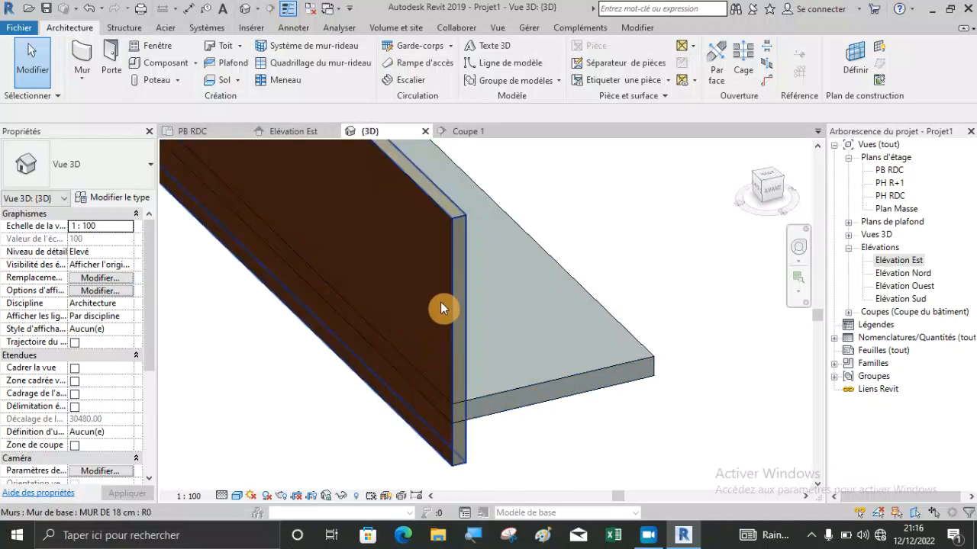
Set the concrete floor's offset from the PB RDC level to 0 and deselect it.
scroll(458, 458, "down", 3)
scroll(464, 470, "up", 3)
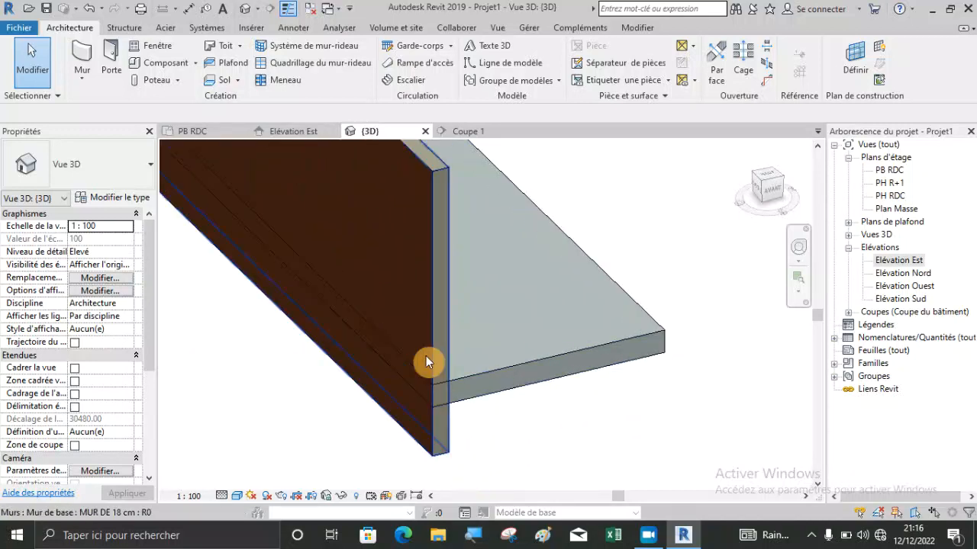
scroll(395, 305, "down", 3)
left_click(477, 345)
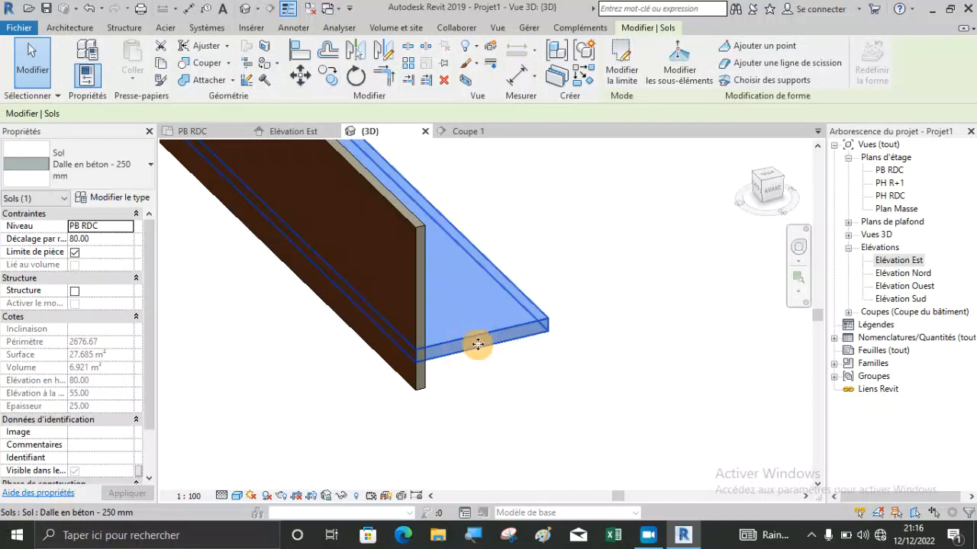
left_click(103, 239)
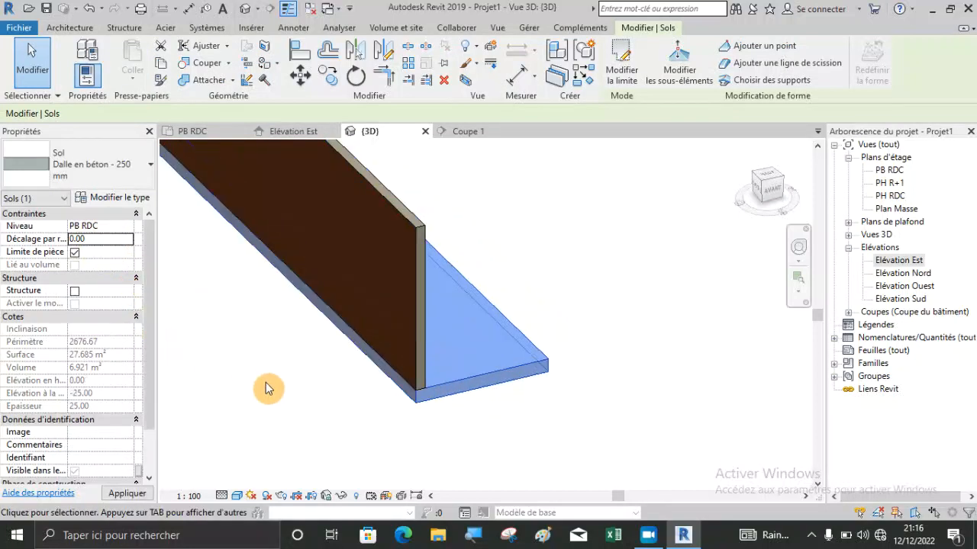
left_click(478, 419)
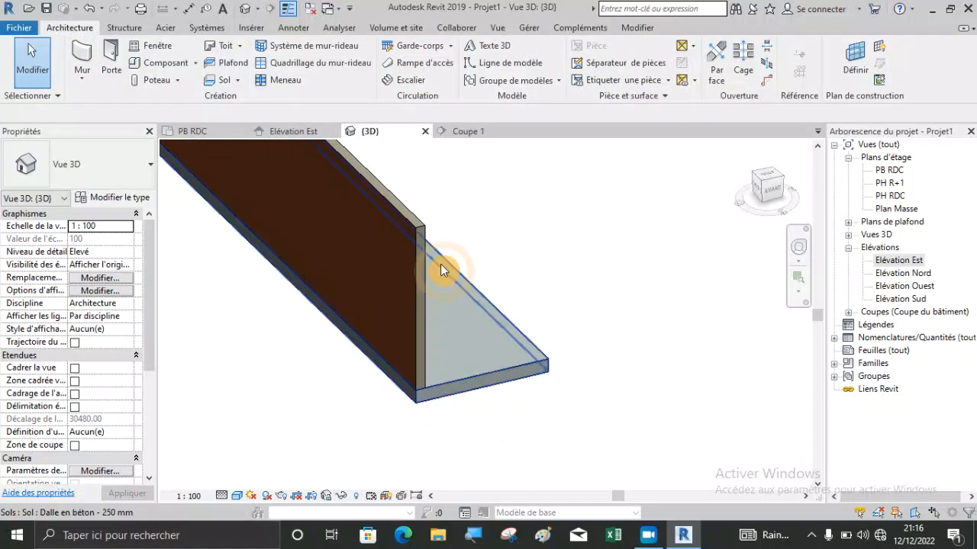
Examine in the Coupe 1 section and the 3D view how the wall's layers and base meet the slab's top and edge.
left_click(449, 131)
scroll(406, 429, "up", 5)
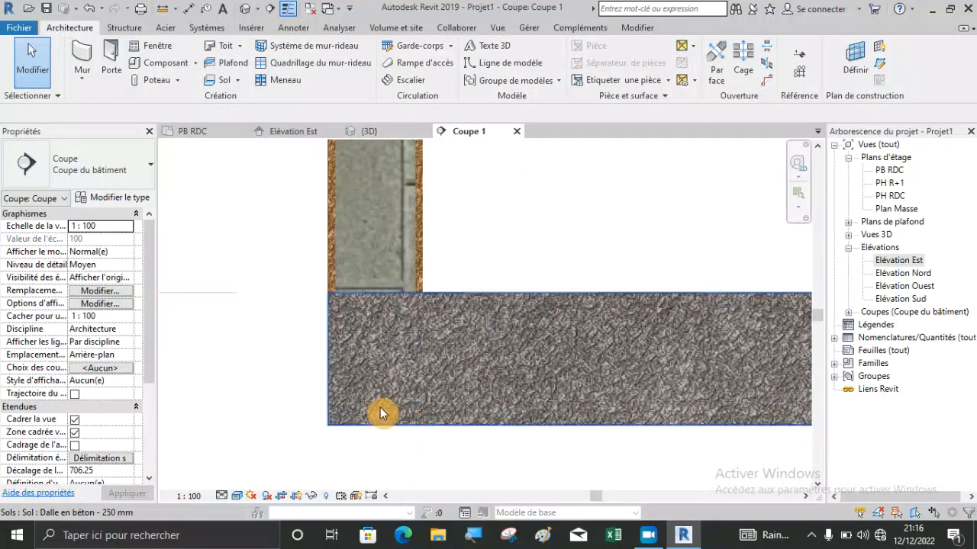
scroll(339, 298, "up", 2)
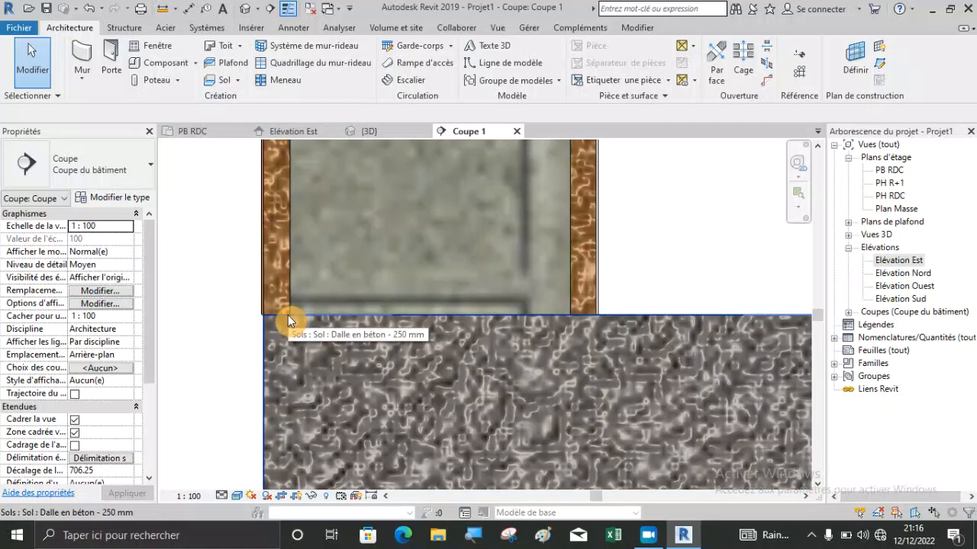
scroll(271, 255, "down", 2)
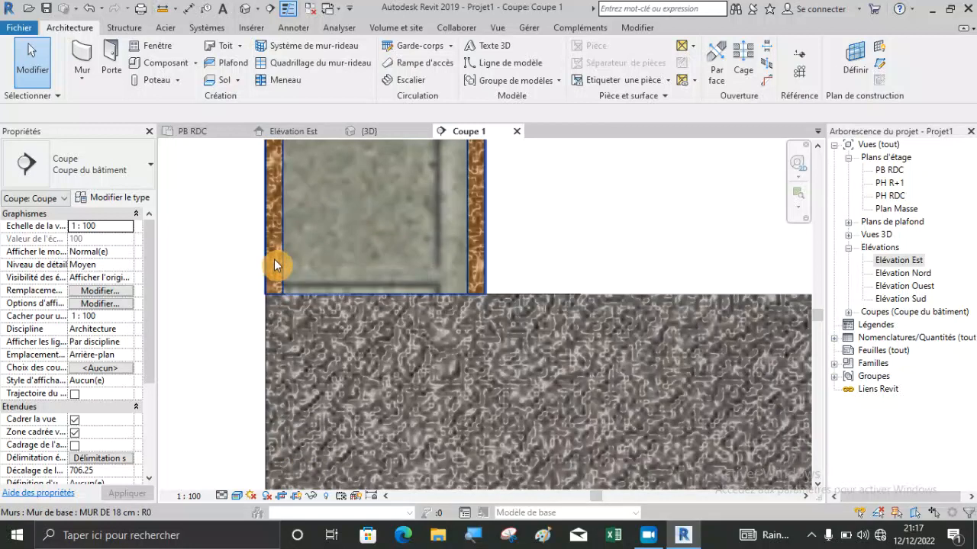
scroll(274, 253, "down", 2)
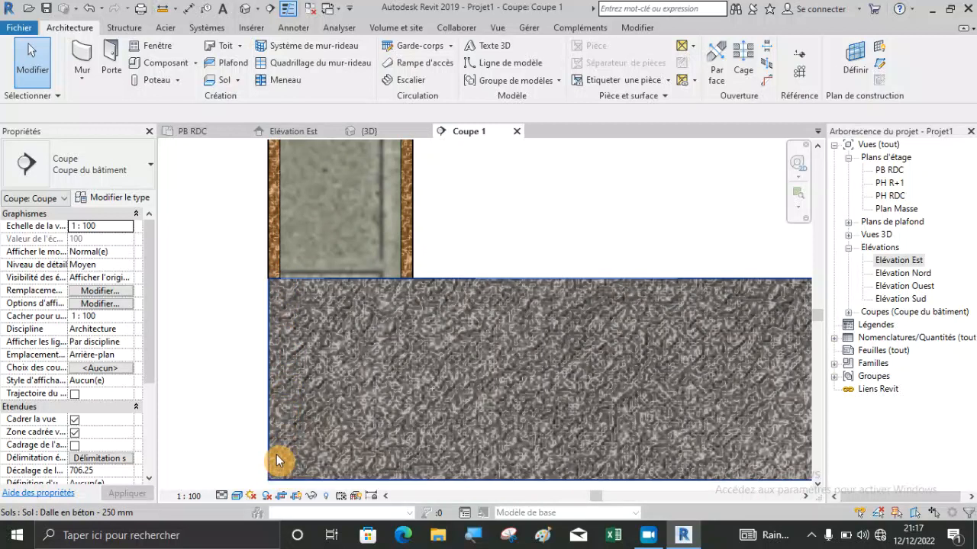
left_click(370, 131)
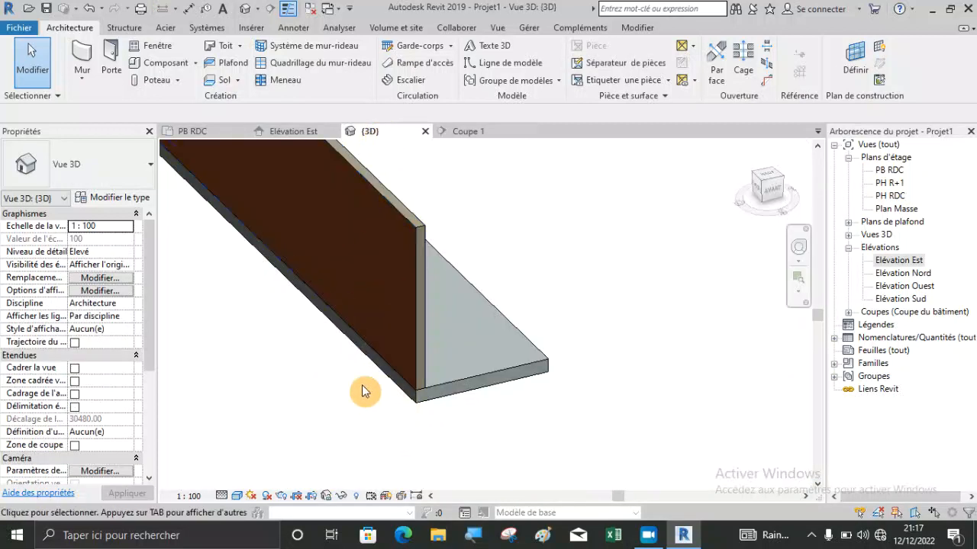
scroll(496, 443, "up", 5)
scroll(527, 420, "up", 3)
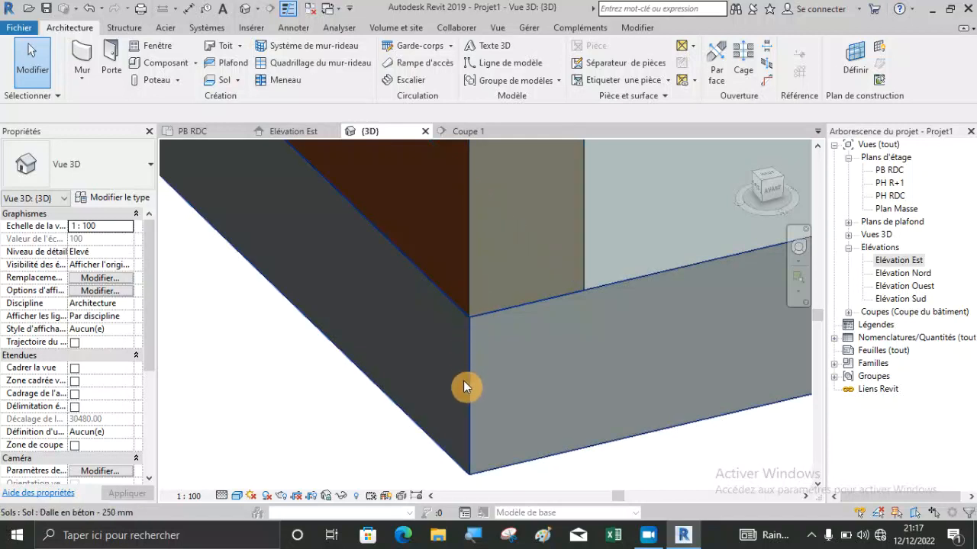
scroll(391, 441, "down", 3)
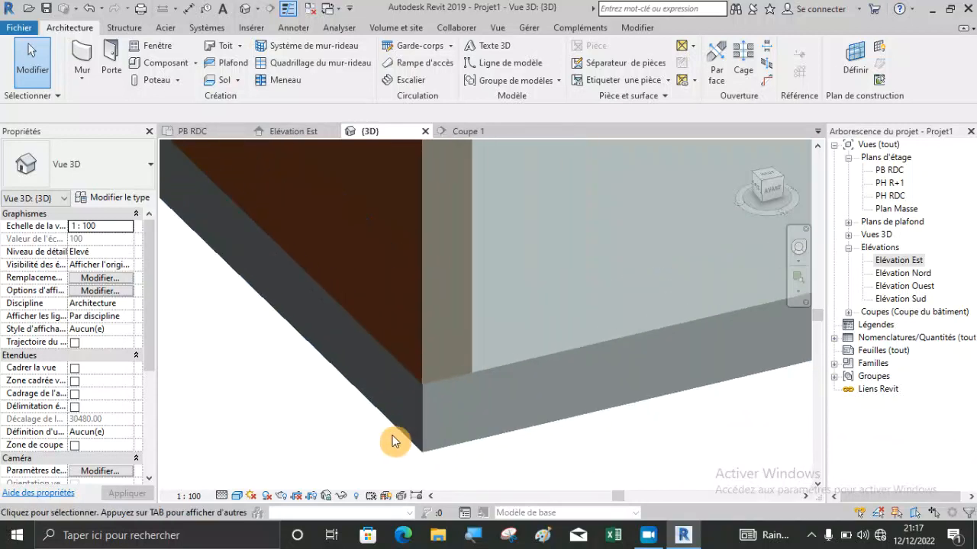
Delete the Dalle en béton - 250 mm floor in the 3D view.
scroll(395, 440, "down", 2)
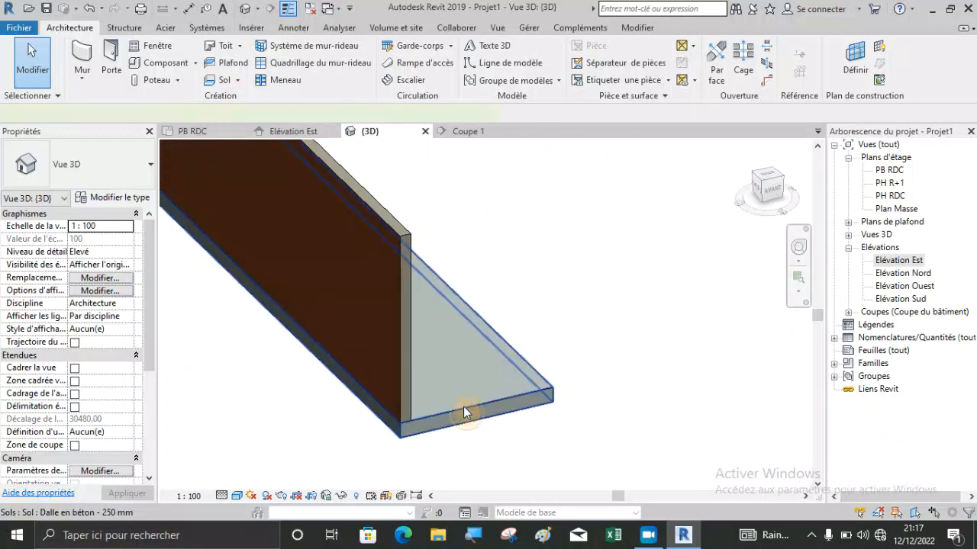
left_click(463, 408)
key("Delete")
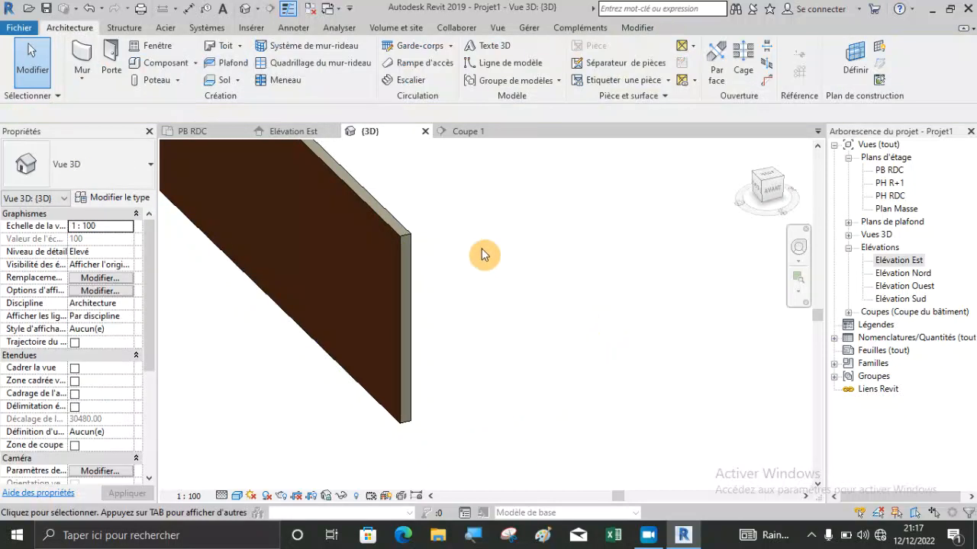
Open the MUR DE 18 cm layer structure from the PB RDC plan and examine the layers at the wall's base in the section preview.
left_click(199, 131)
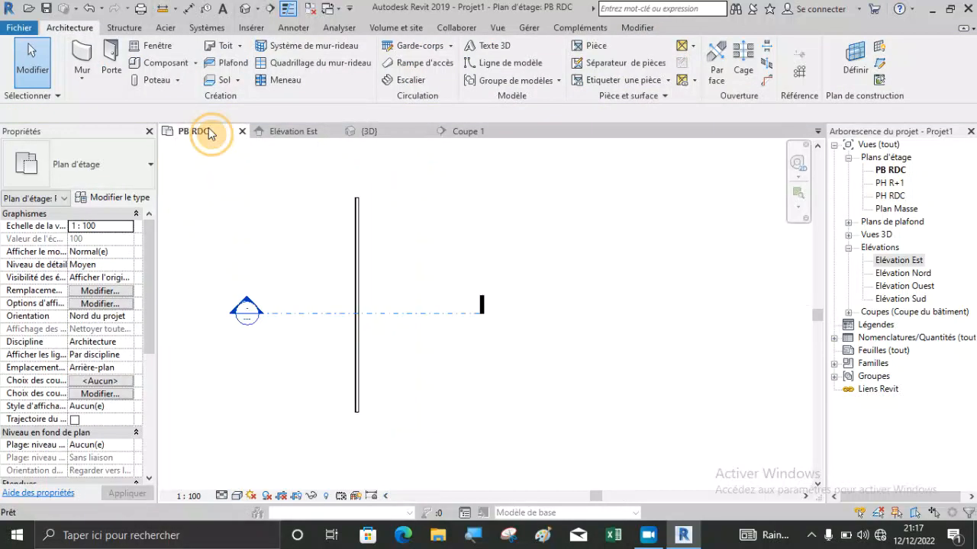
left_click(359, 327)
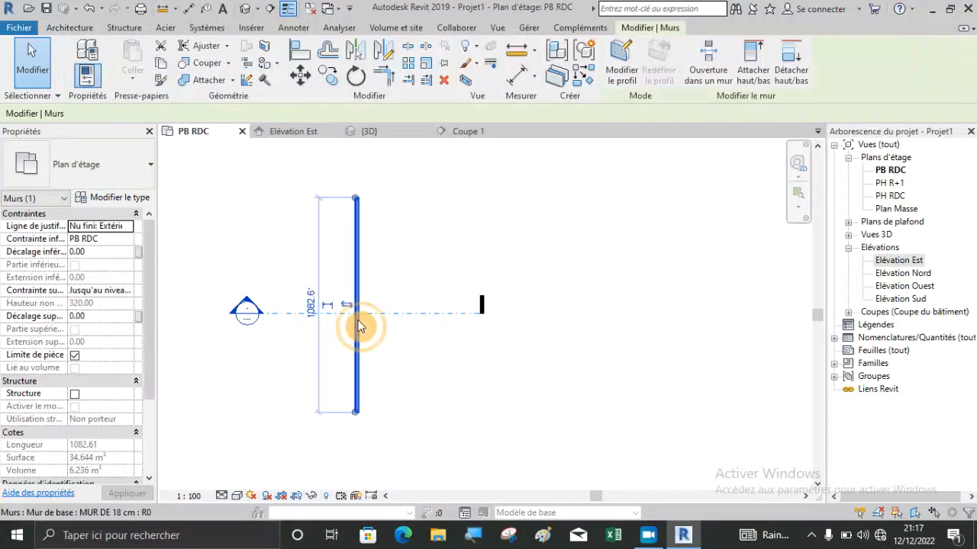
left_click(122, 200)
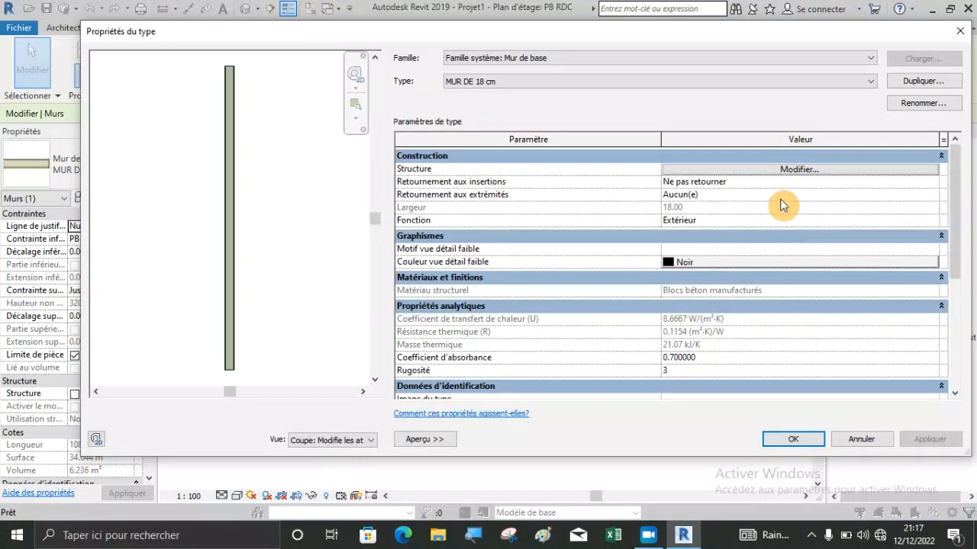
left_click(738, 169)
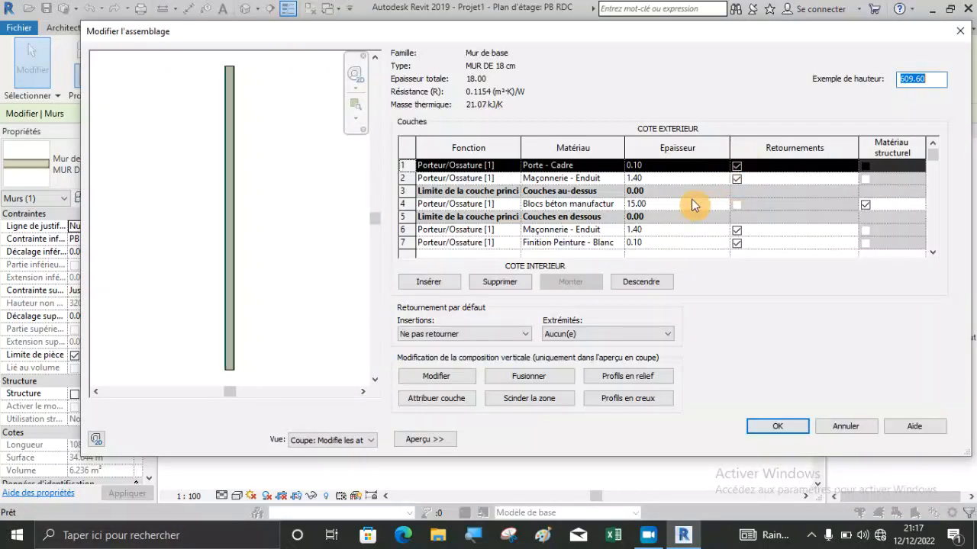
scroll(230, 382, "up", 6)
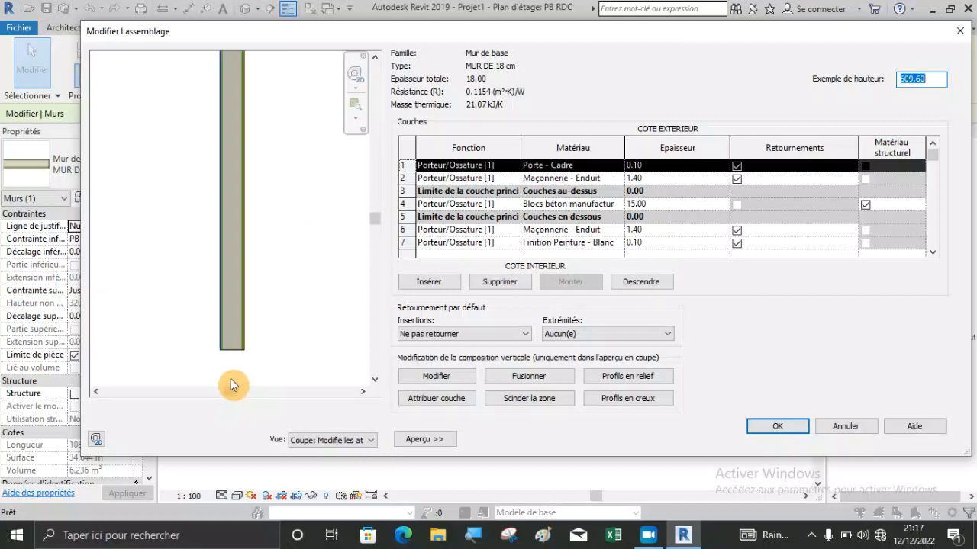
scroll(251, 312, "up", 3)
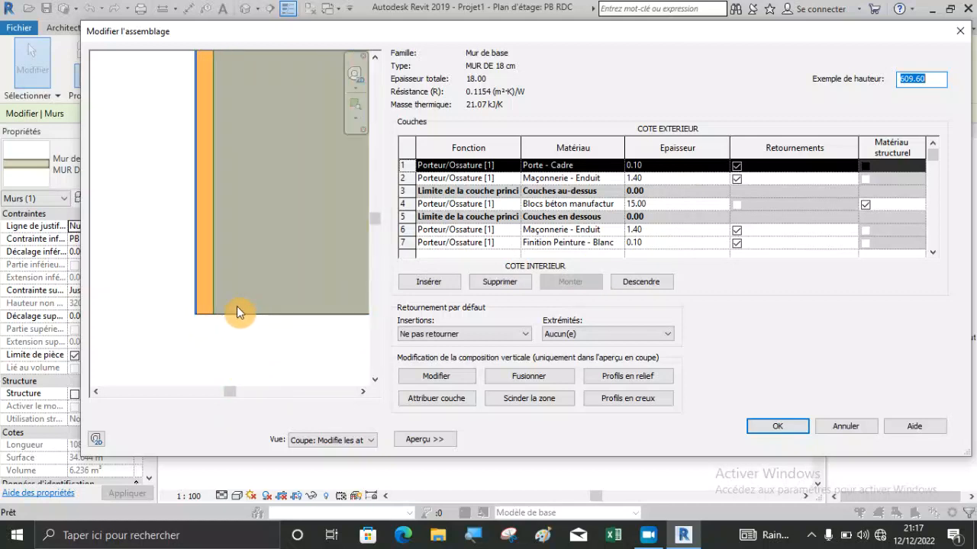
scroll(213, 309, "down", 3)
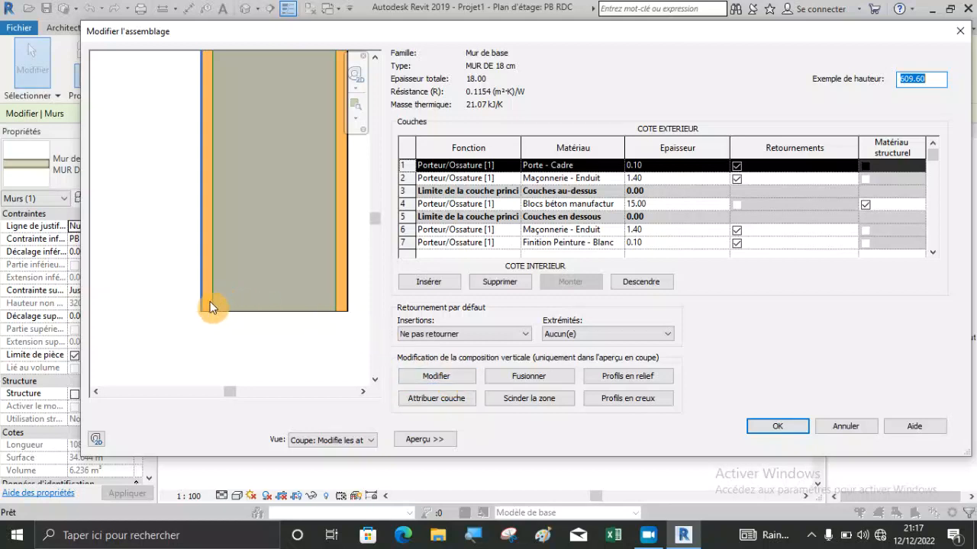
scroll(211, 303, "up", 4)
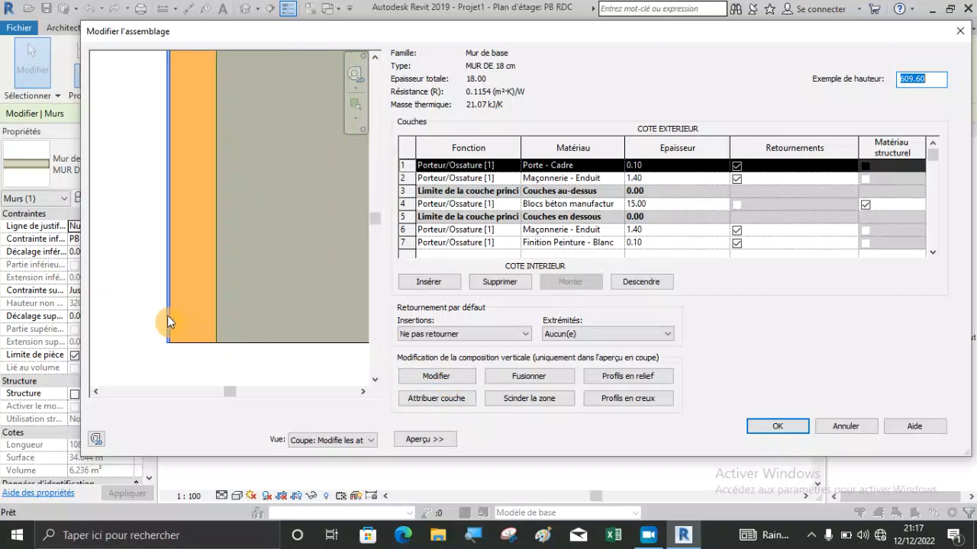
scroll(207, 341, "down", 5)
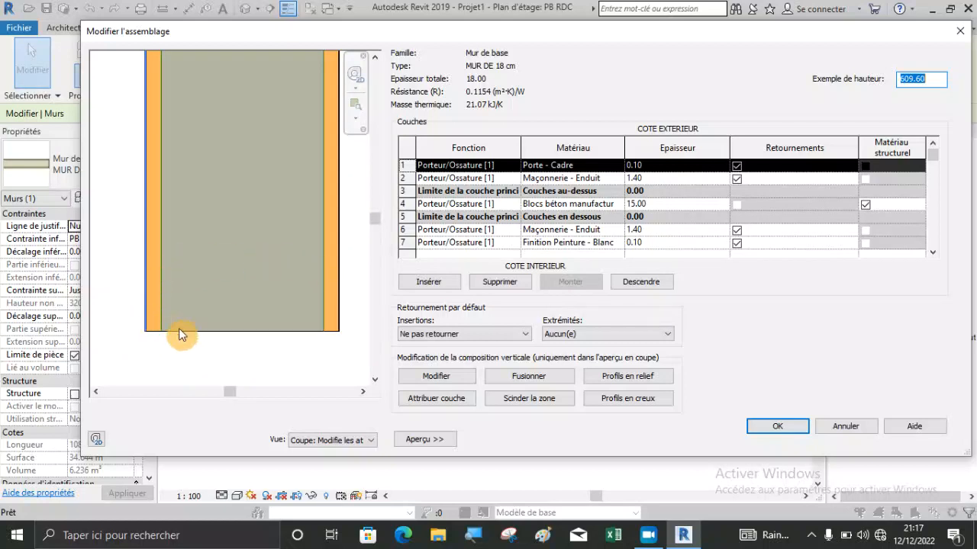
left_click(773, 437)
left_click(776, 436)
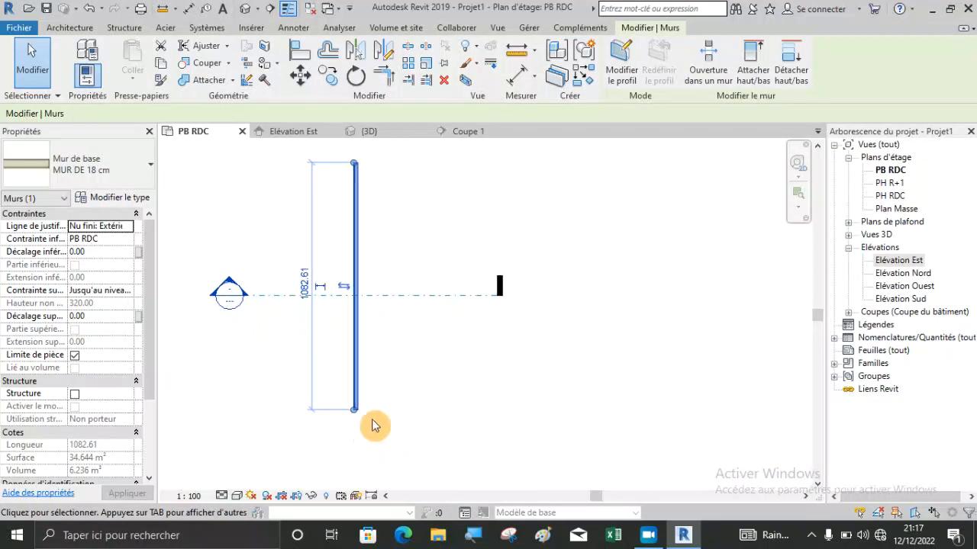
left_click(372, 422)
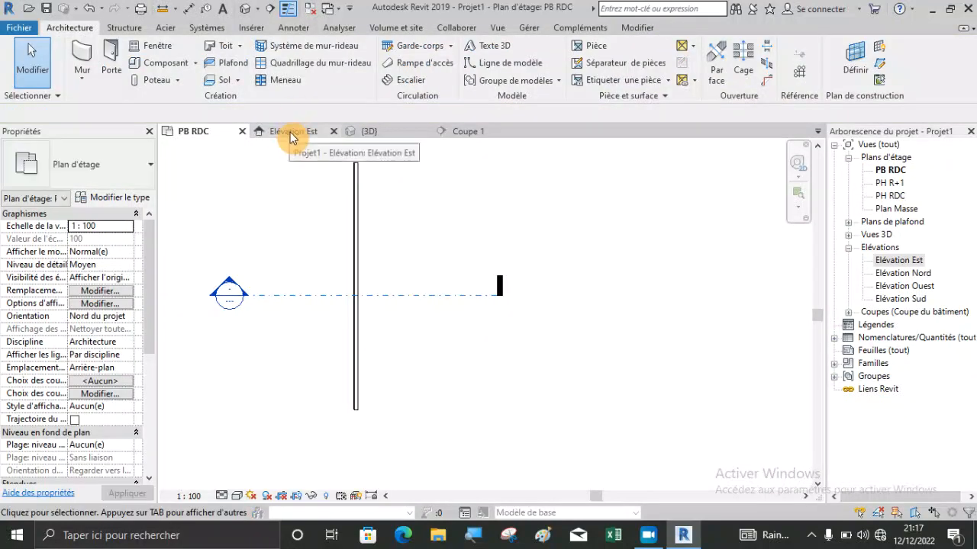
In the Coupe 1 section, extend the wall's base to about 18 cm below the PB RDC level and deselect it.
left_click(464, 132)
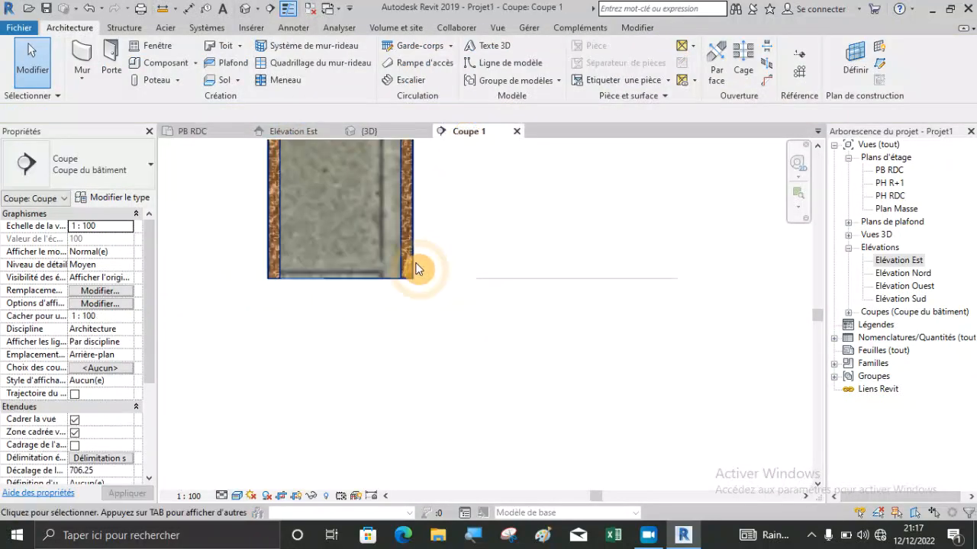
left_click(339, 251)
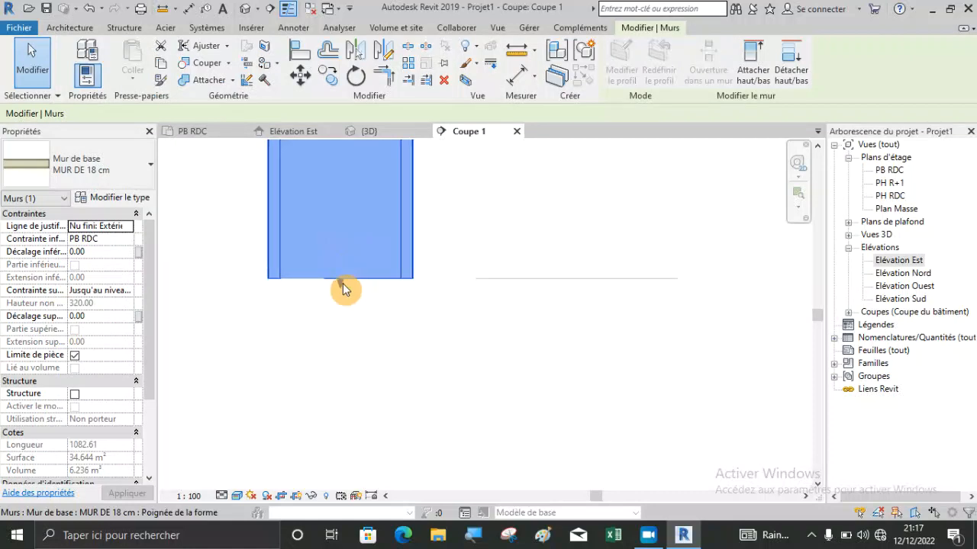
left_click_drag(338, 284, 336, 430)
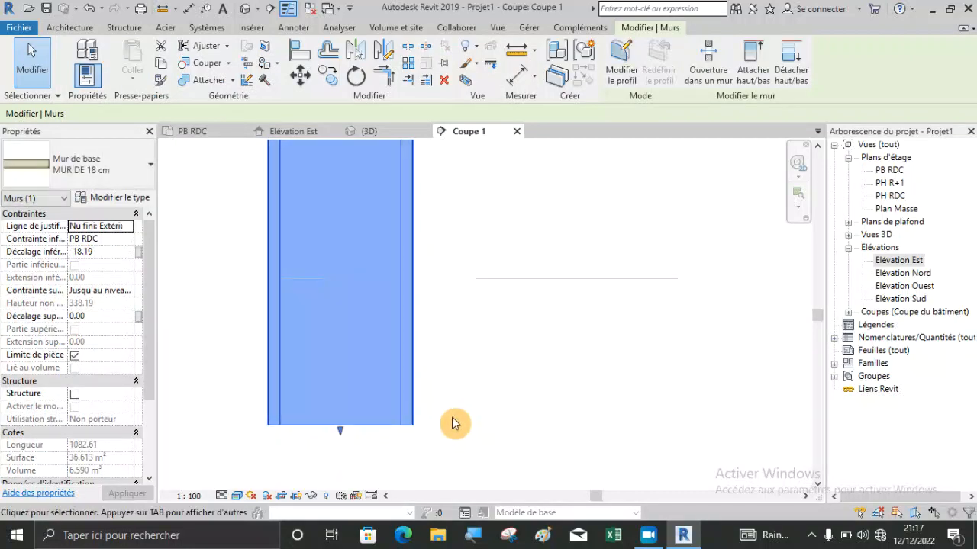
scroll(262, 398, "up", 2)
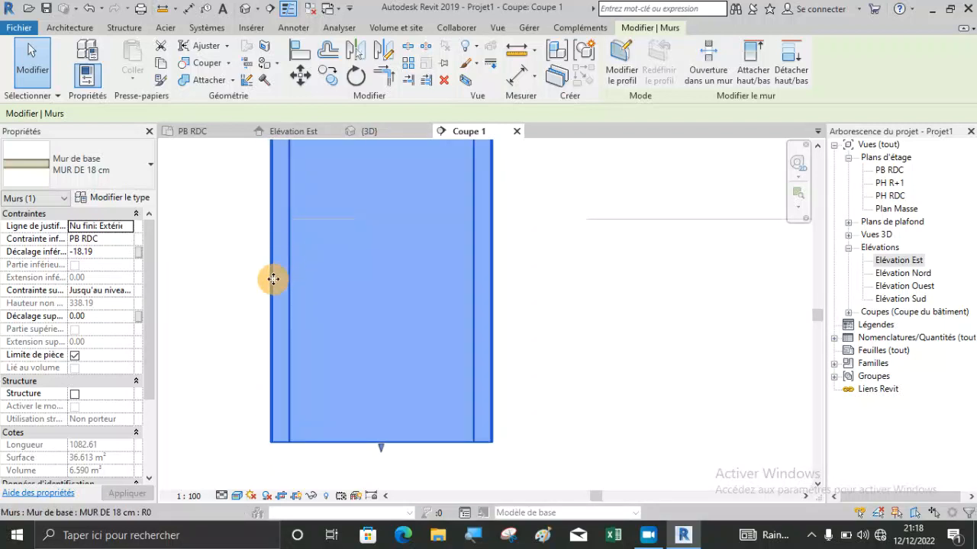
scroll(273, 279, "up", 1)
scroll(352, 376, "down", 2)
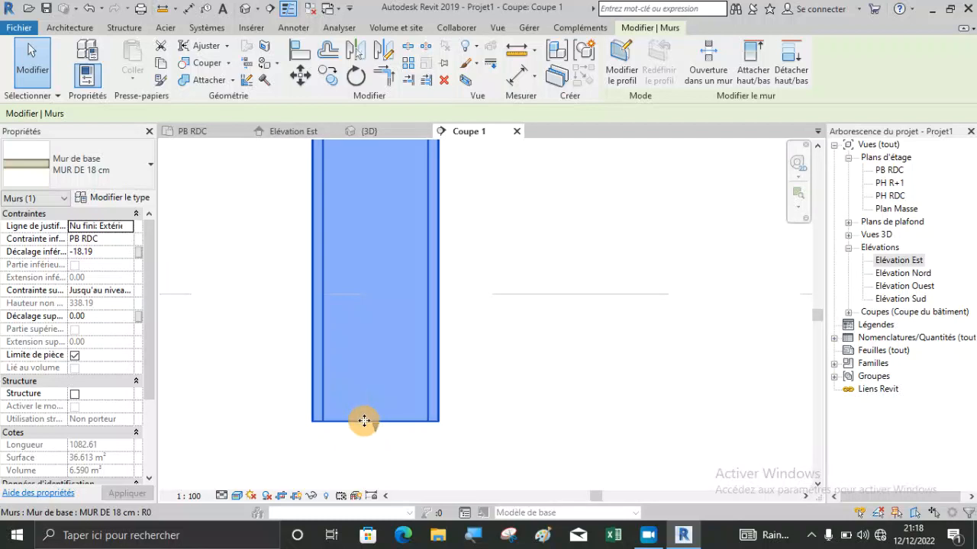
left_click(367, 428)
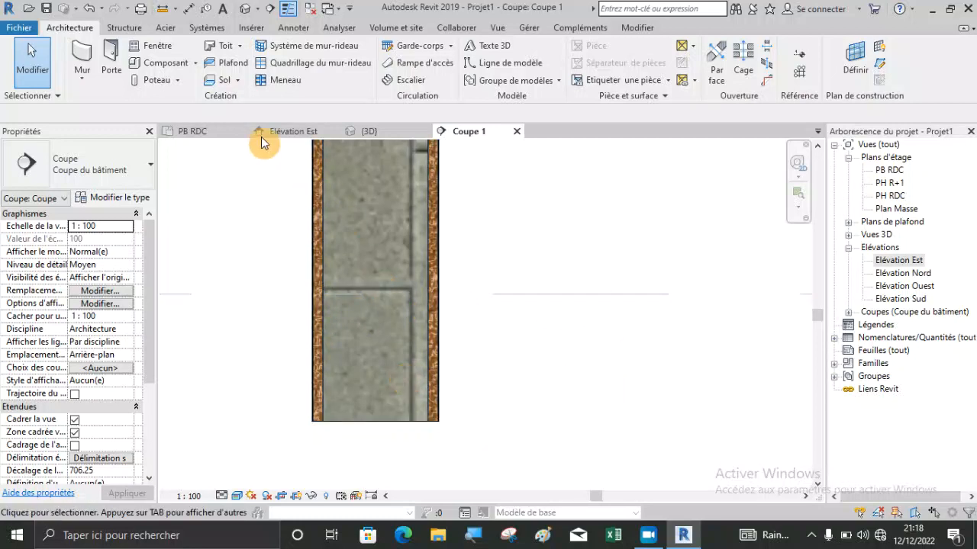
From the PB RDC plan, open the MUR DE 18 cm layer structure and unlock the base of the exterior Maçonnerie - Enduit layer in the section preview.
left_click(211, 130)
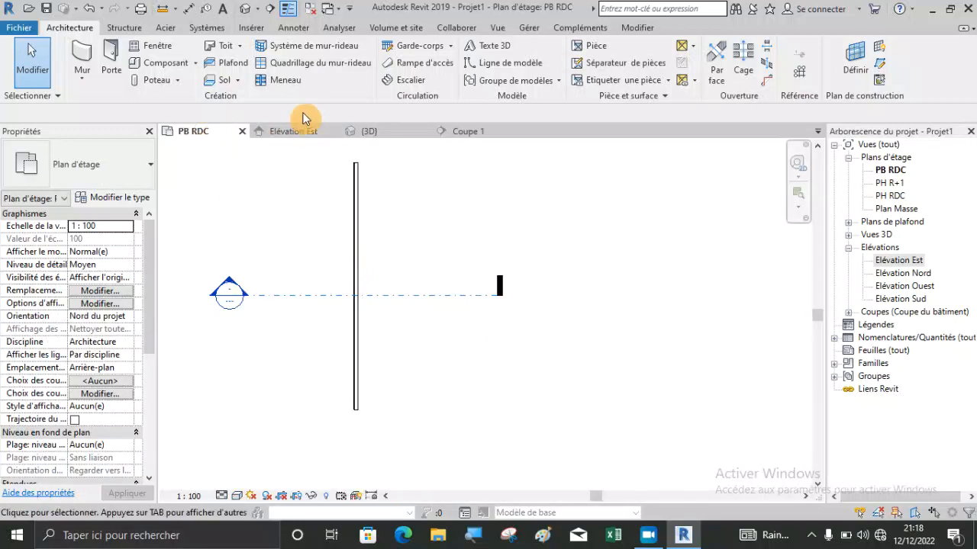
left_click(284, 129)
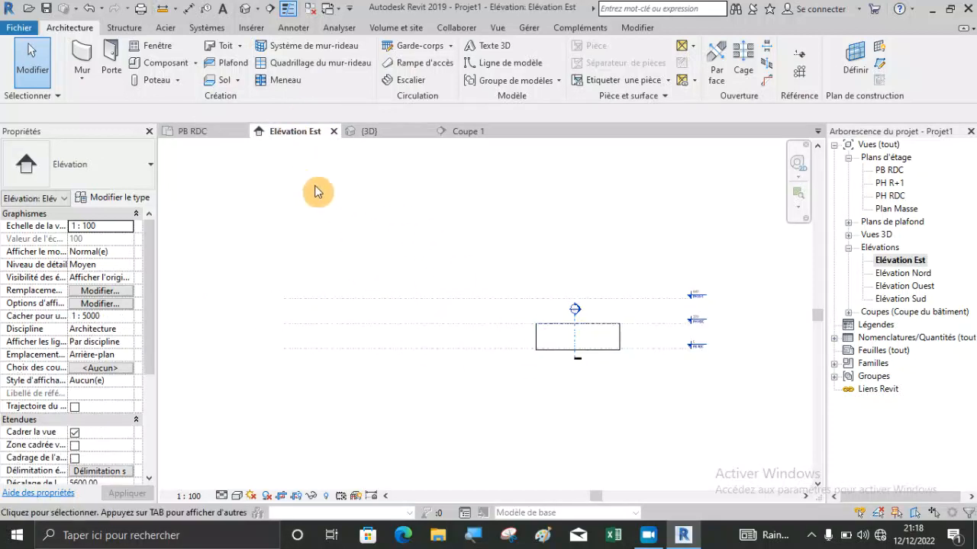
left_click(205, 132)
left_click(355, 279)
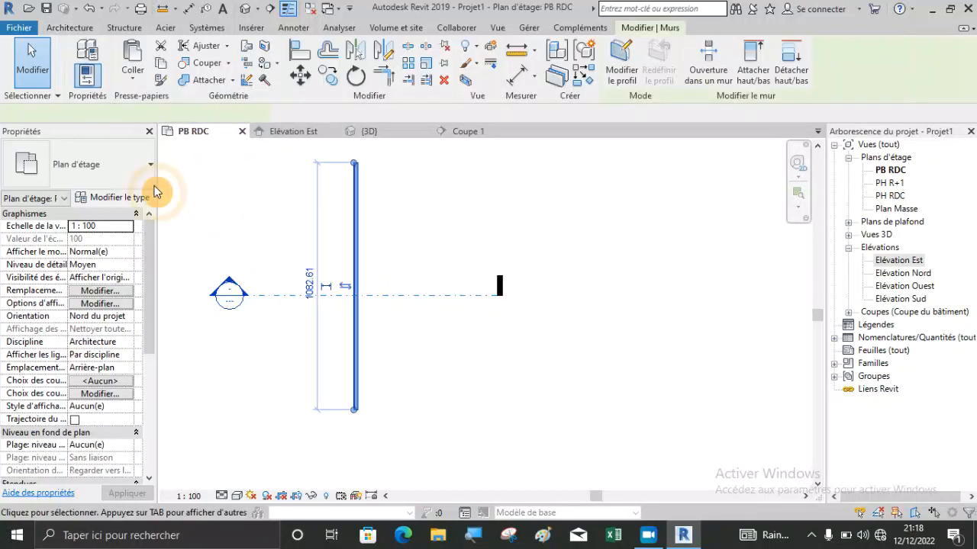
left_click(126, 200)
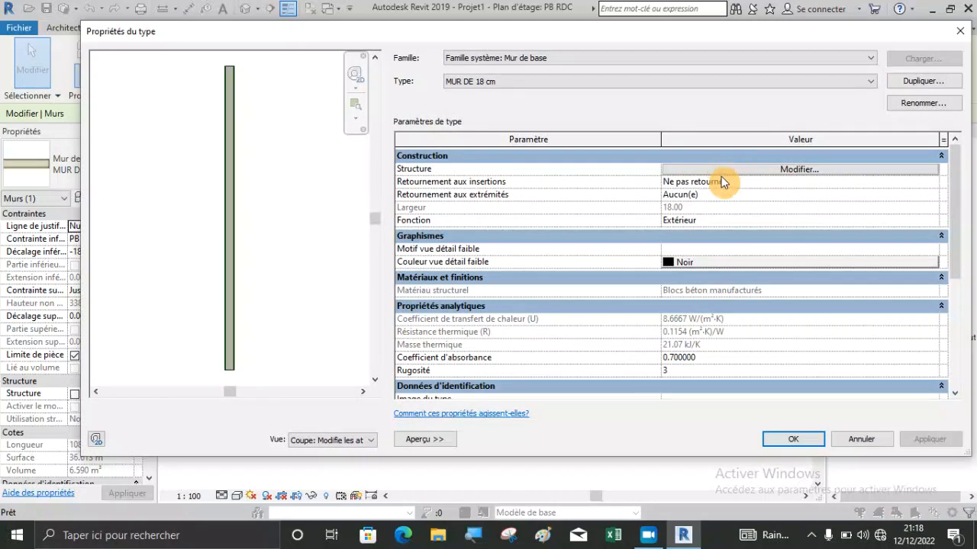
left_click(721, 176)
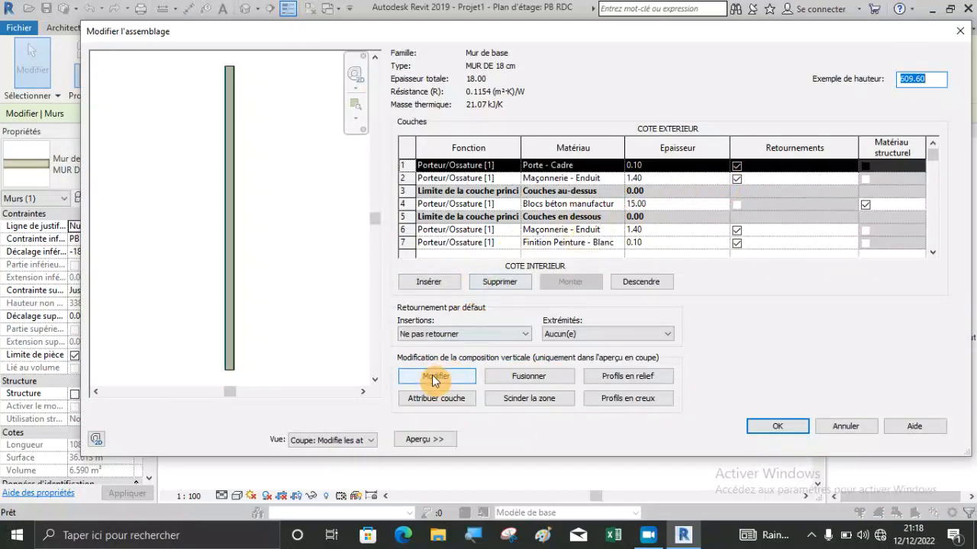
left_click(432, 377)
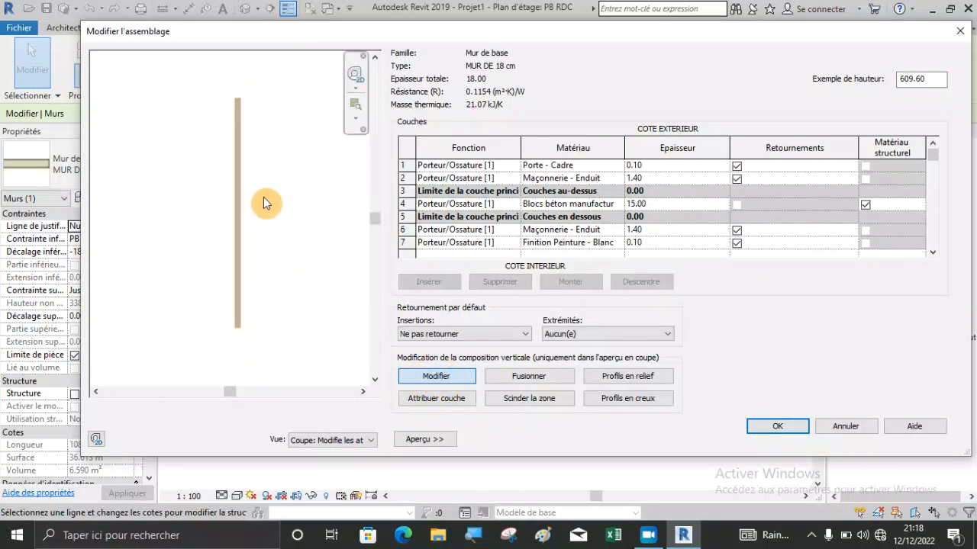
scroll(237, 334, "up", 5)
scroll(224, 338, "up", 4)
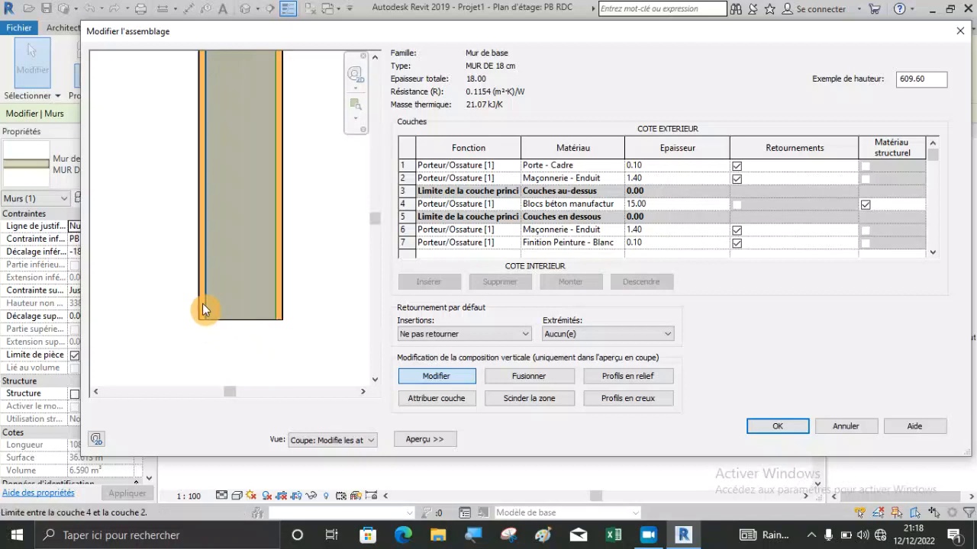
scroll(196, 353, "up", 2)
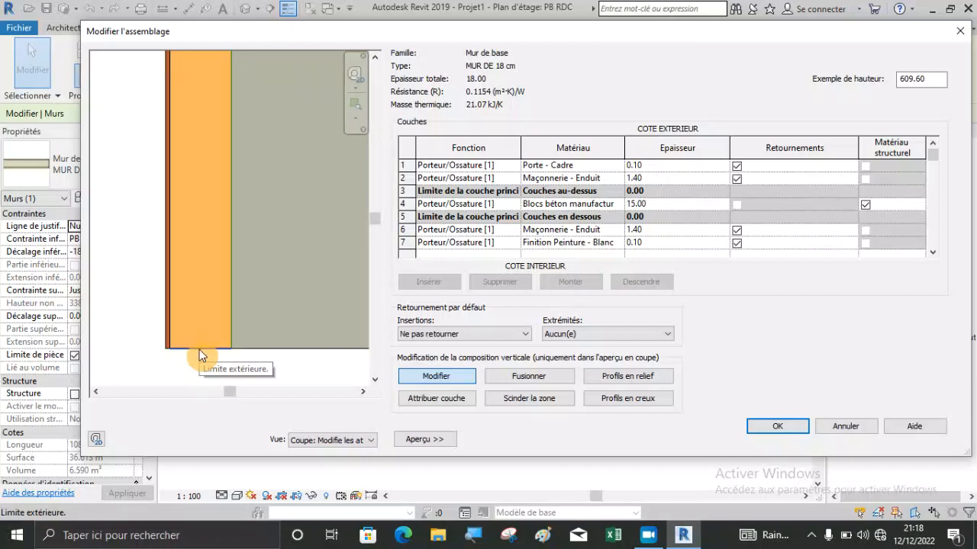
left_click(199, 349)
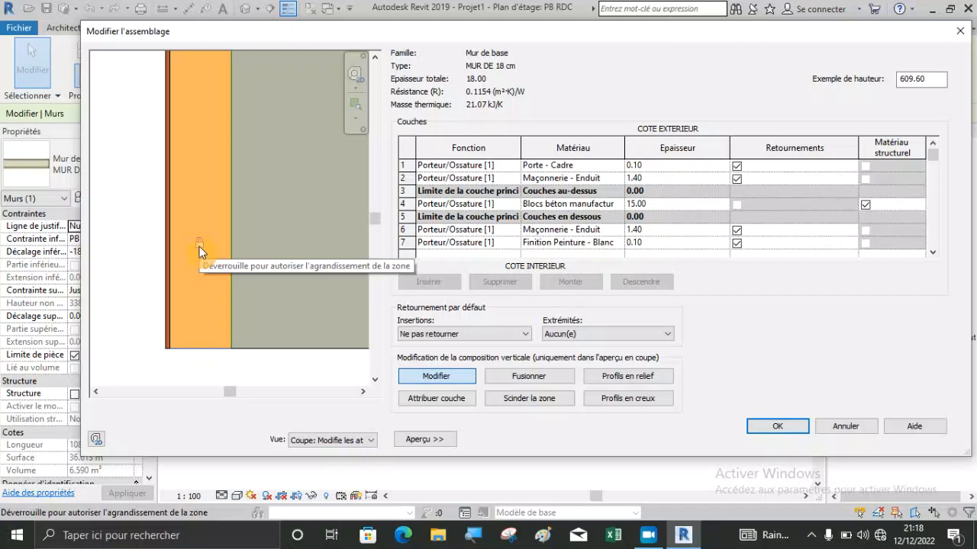
Unlock the base of the outermost Porte - Cadre layer, apply the MUR DE 18 cm type changes and deselect the wall.
scroll(156, 341, "up", 3)
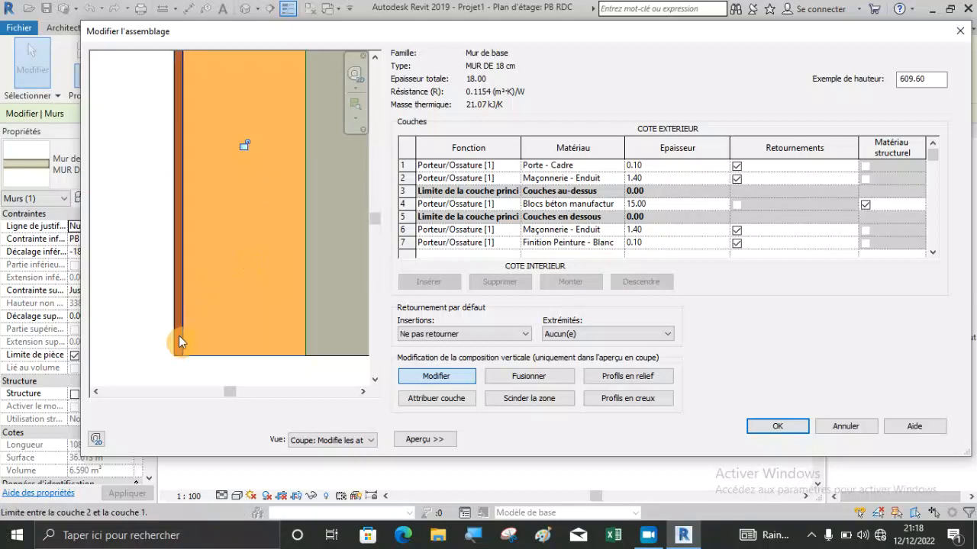
scroll(178, 343, "up", 3)
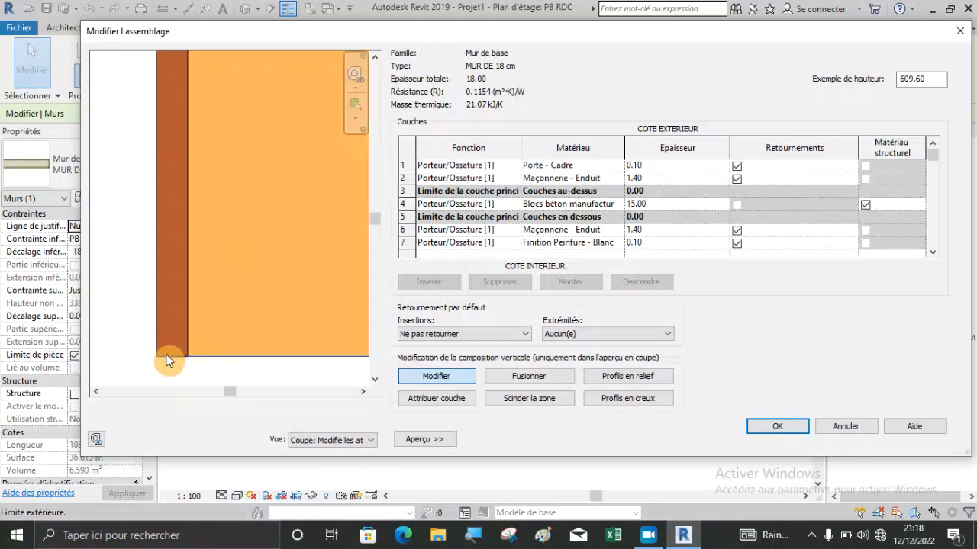
scroll(170, 356, "down", 4)
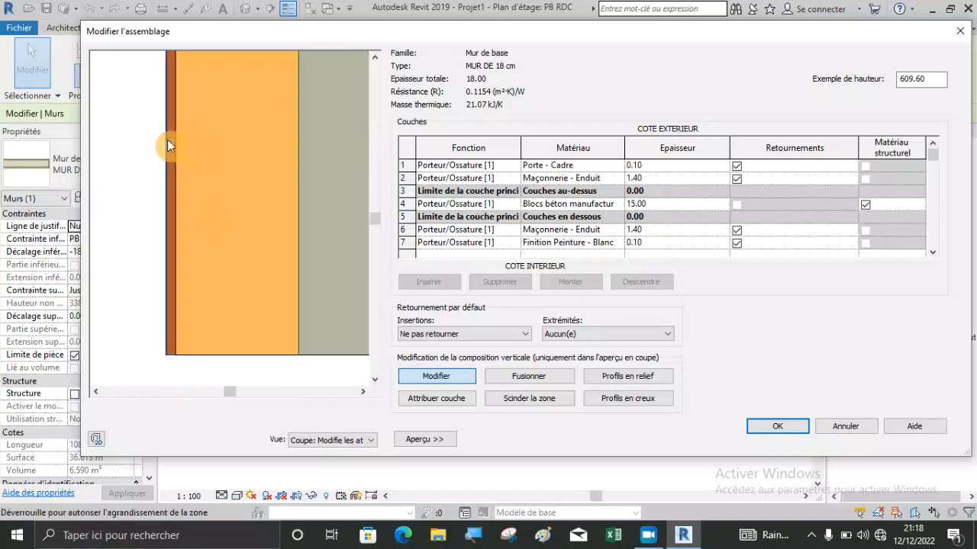
scroll(170, 141, "up", 2)
scroll(170, 145, "up", 2)
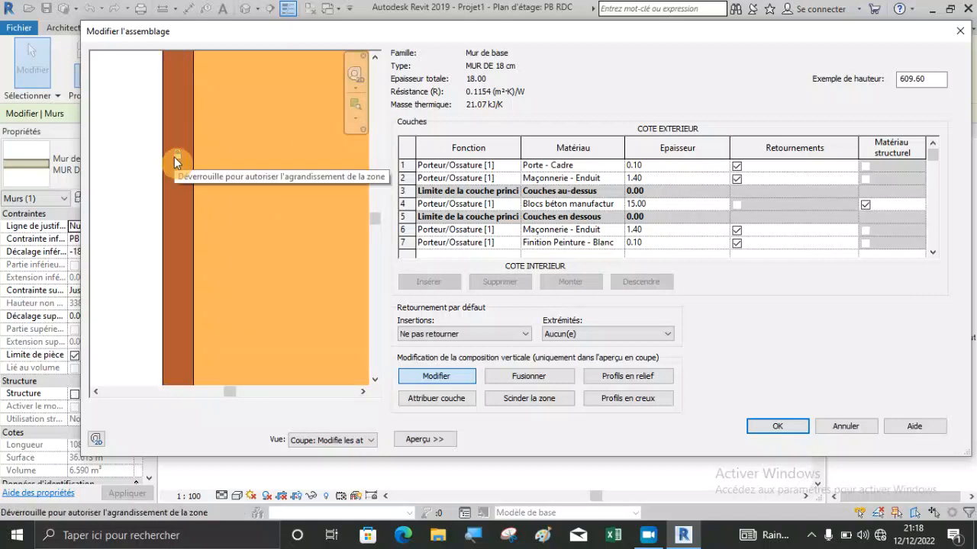
left_click(174, 157)
scroll(187, 158, "down", 2)
scroll(187, 159, "down", 3)
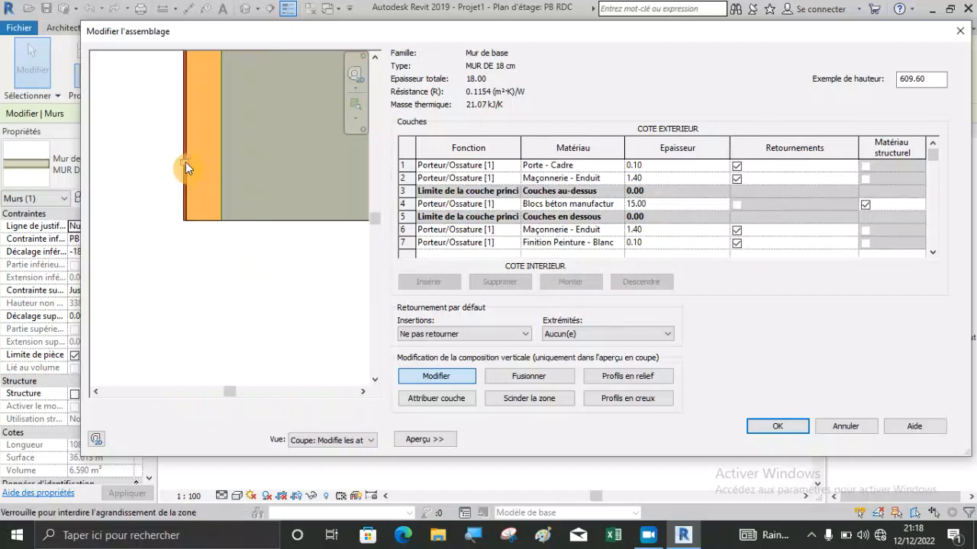
left_click(768, 431)
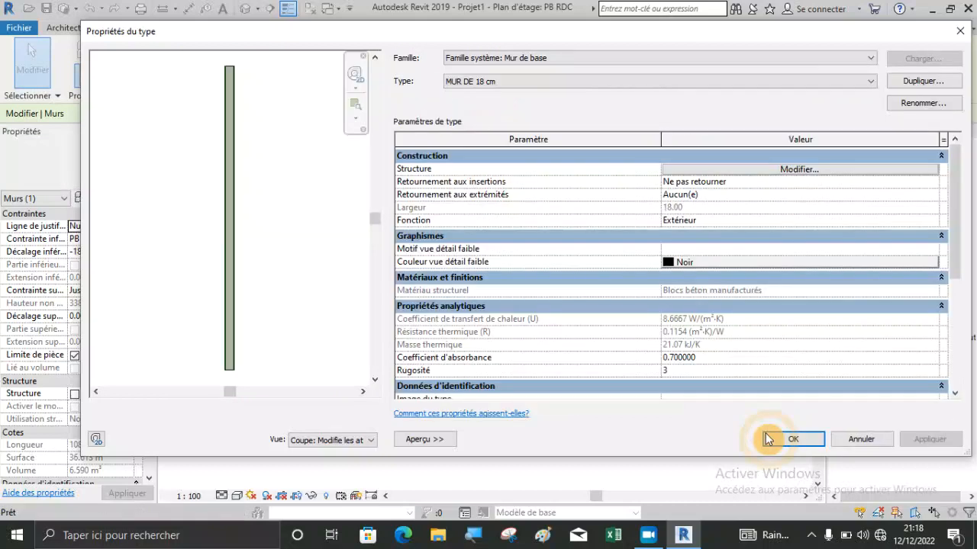
left_click(926, 439)
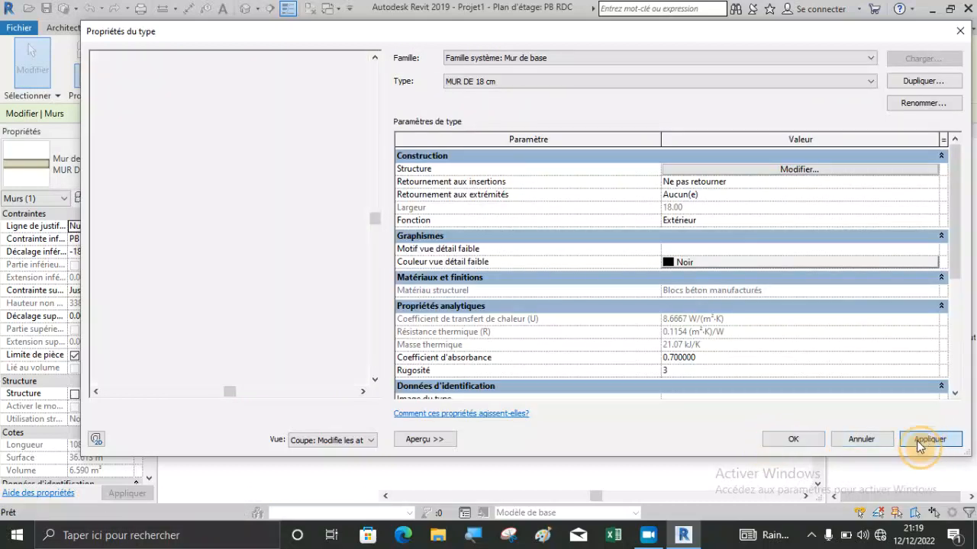
left_click(797, 440)
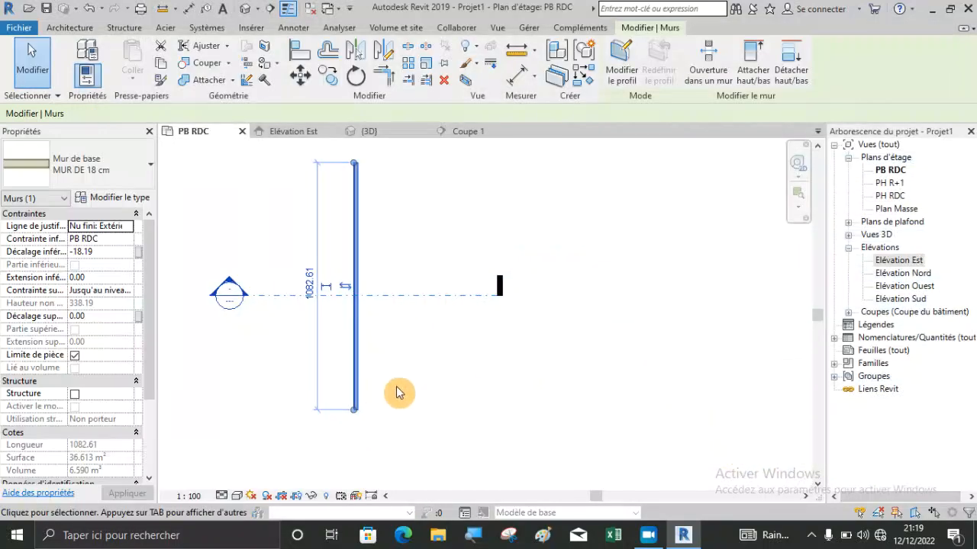
left_click(395, 392)
Start a Dalle en béton - 250 mm architectural floor and take its first boundary line from the wall, flipped to the core's exterior face.
scroll(359, 174, "up", 1)
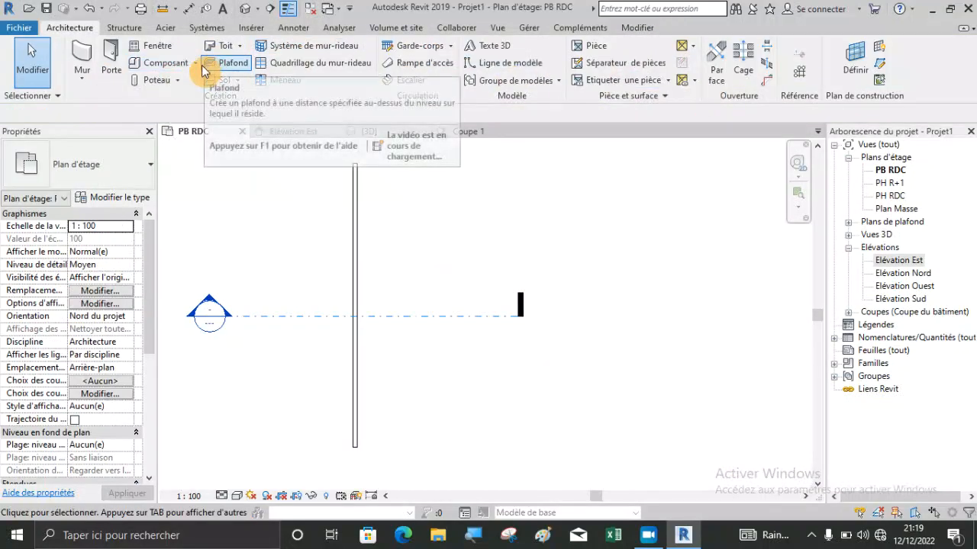
left_click(237, 80)
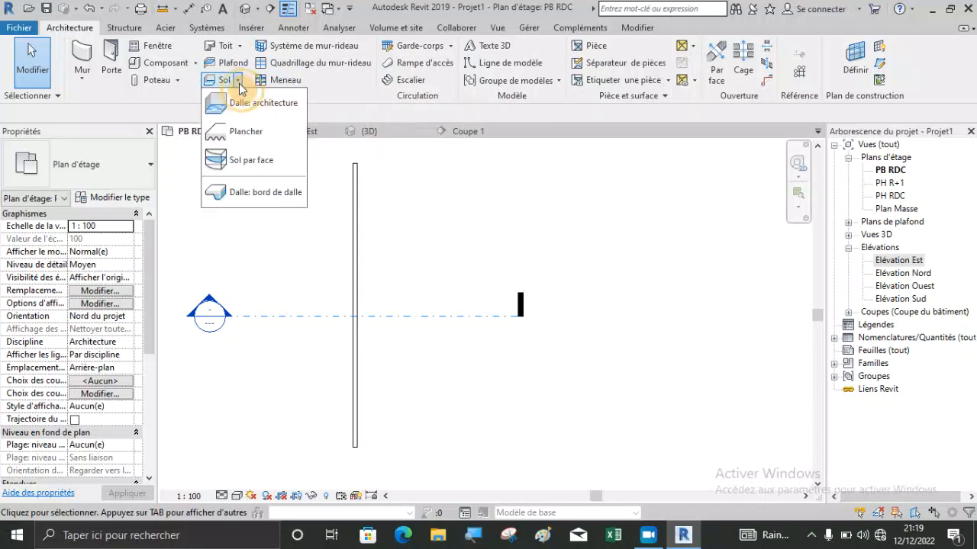
left_click(259, 101)
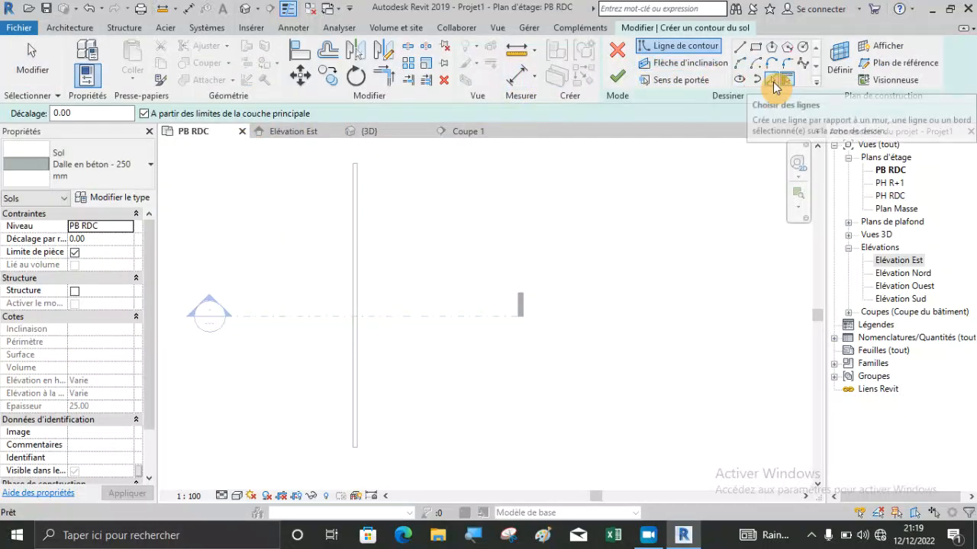
left_click(789, 87)
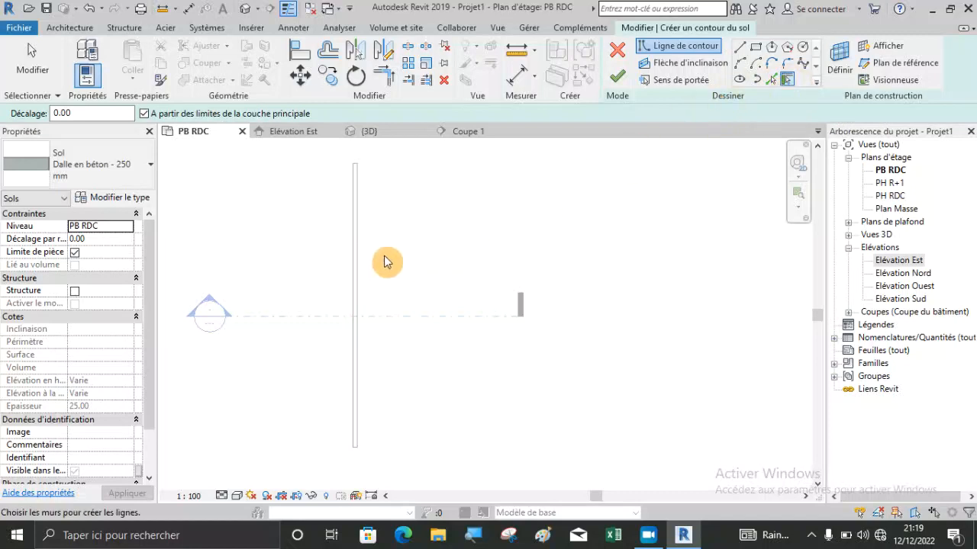
left_click(361, 261)
scroll(371, 290, "up", 3)
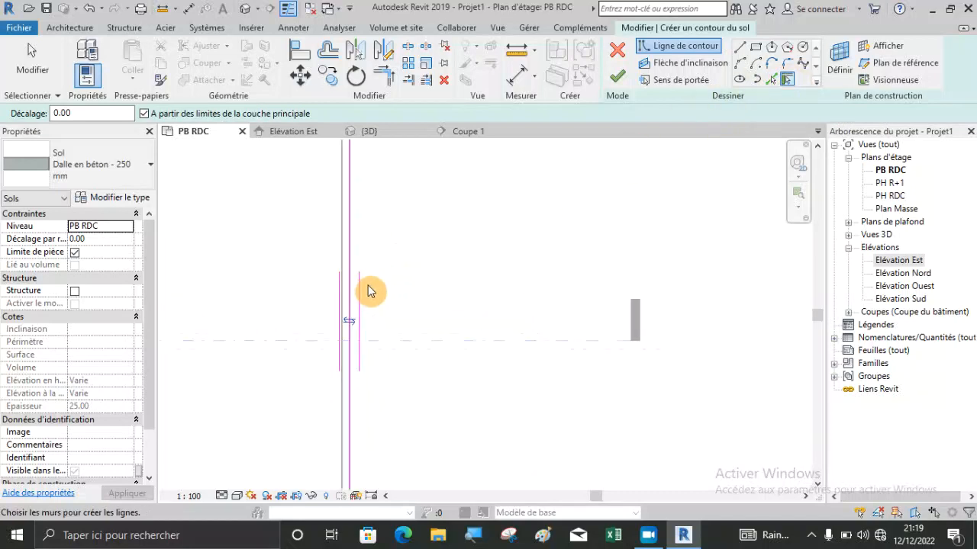
left_click(352, 329)
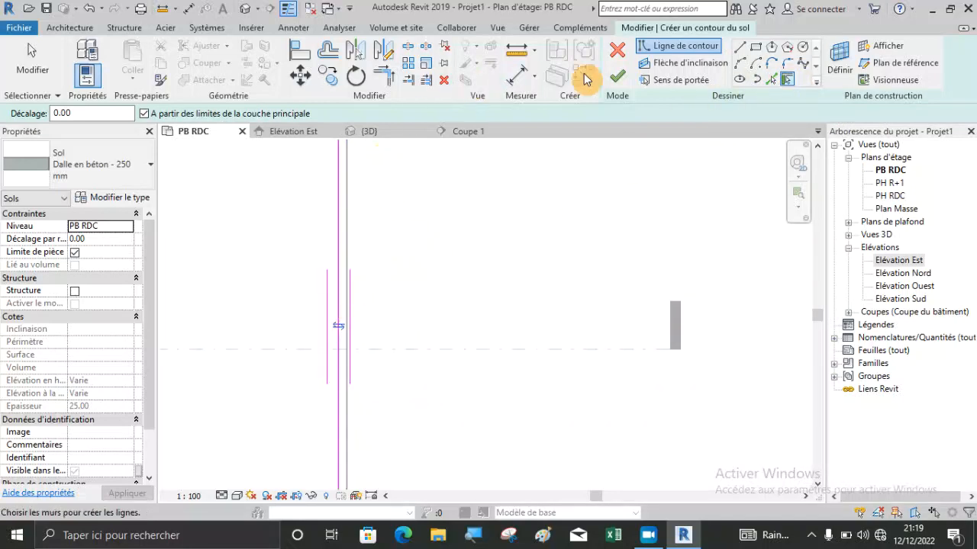
Draw the three remaining straight boundary lines on the wall's interior side, closing the floor outline as a rectangle of about 52 m².
left_click(738, 46)
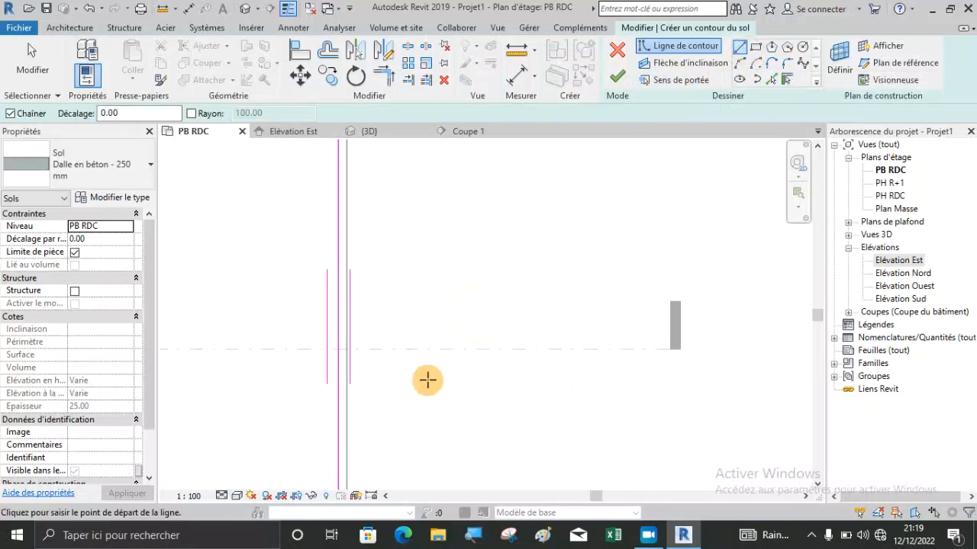
scroll(424, 385, "down", 2)
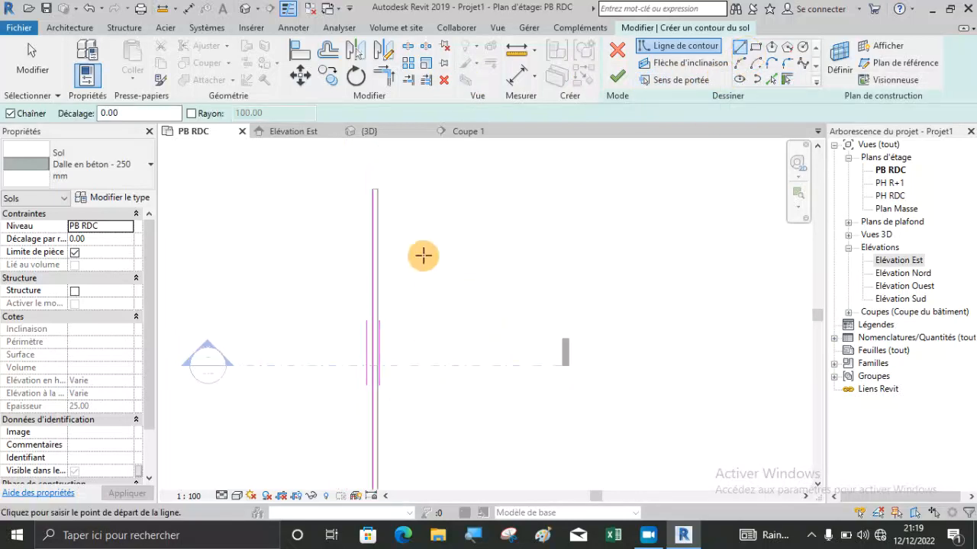
left_click(373, 187)
left_click(513, 187)
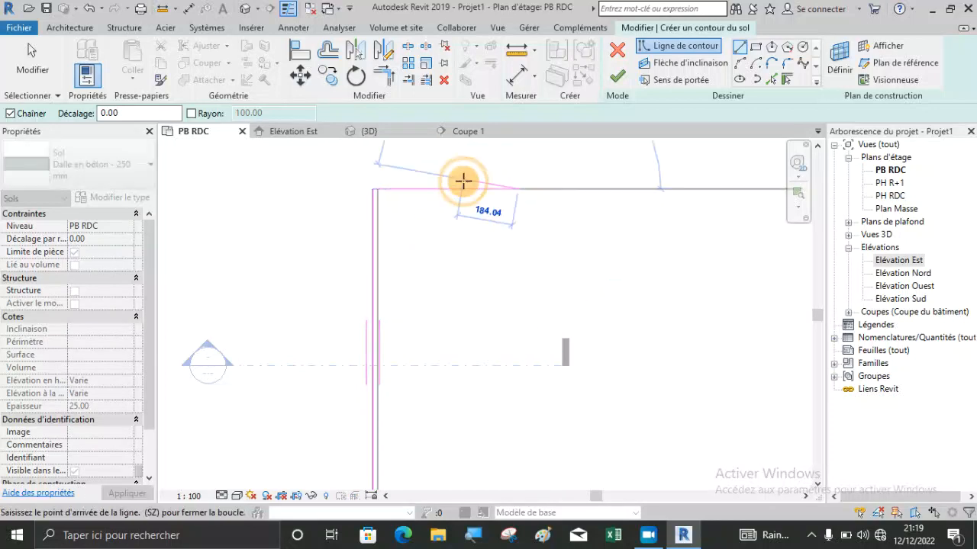
scroll(464, 181, "down", 2)
left_click(491, 348)
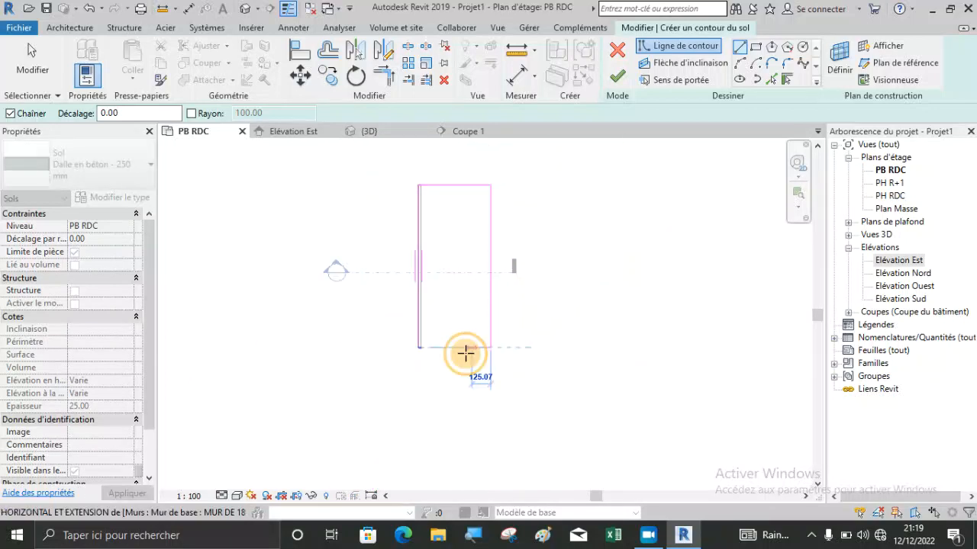
left_click(419, 349)
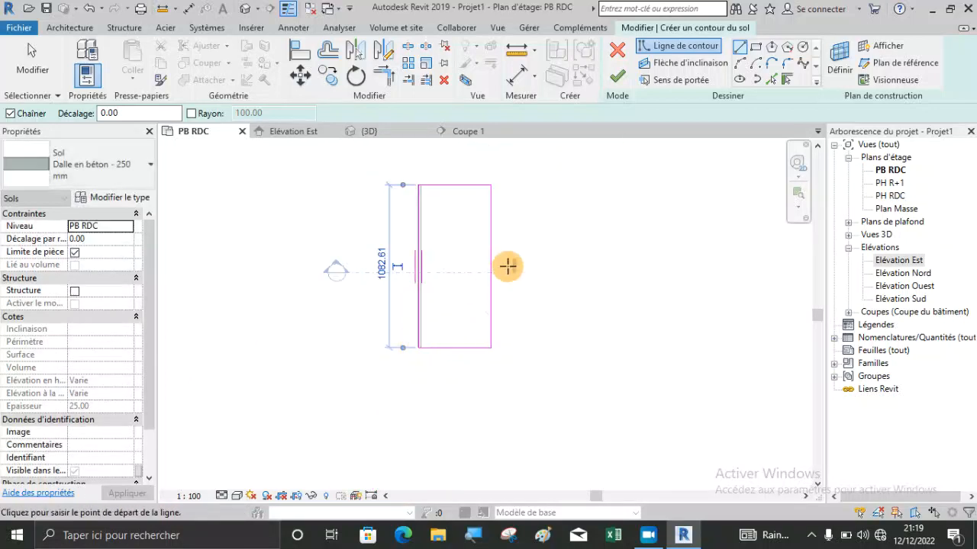
Finish the floor sketch, join the geometry by cutting the overlapping volume from the wall, and deselect the floor.
left_click(627, 75)
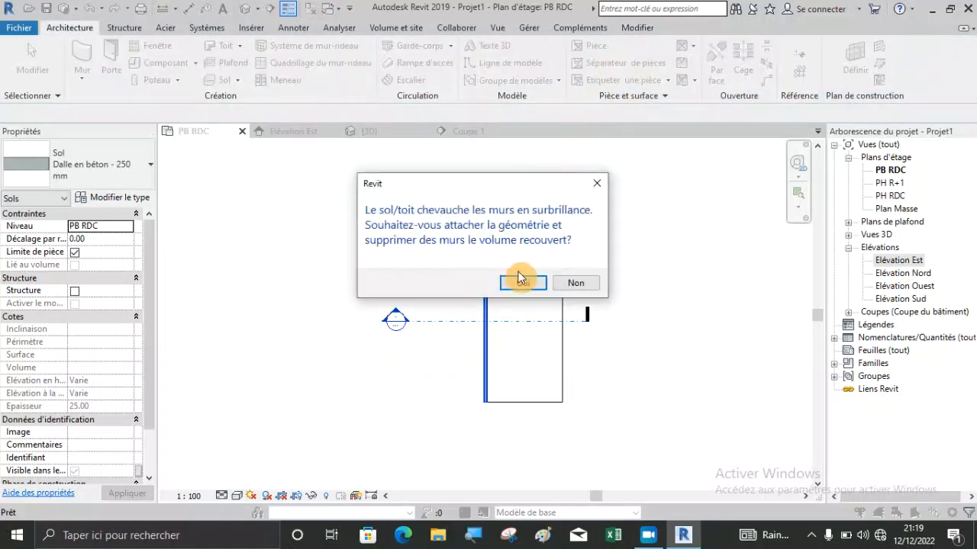
left_click(522, 283)
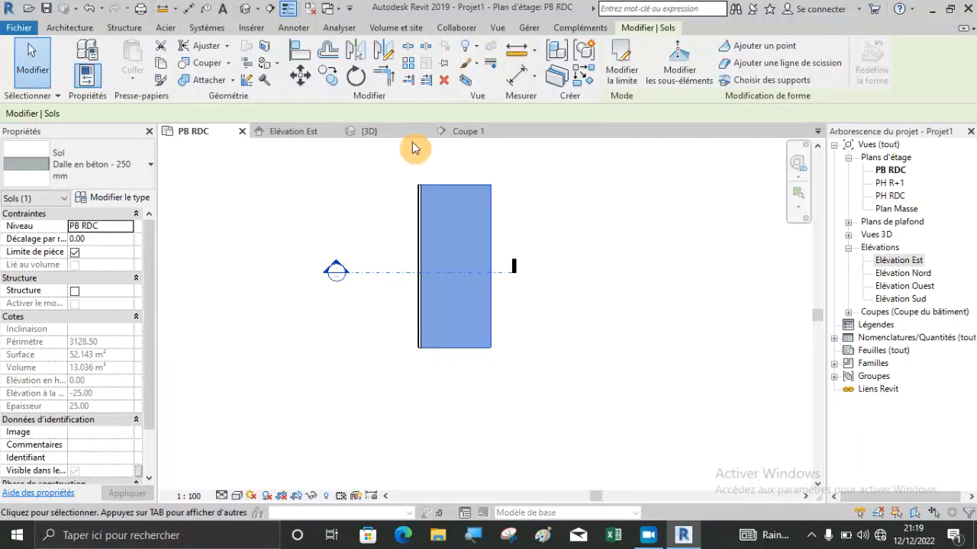
left_click(361, 186)
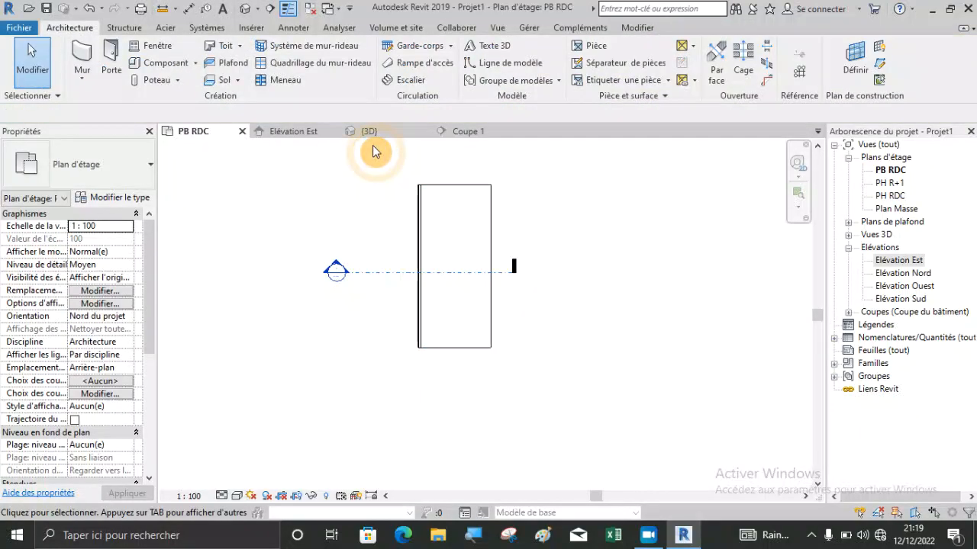
In the Coupe 1 section, raise the lower edge of the wall's unlocked exterior layers to the slab's top surface.
left_click(474, 135)
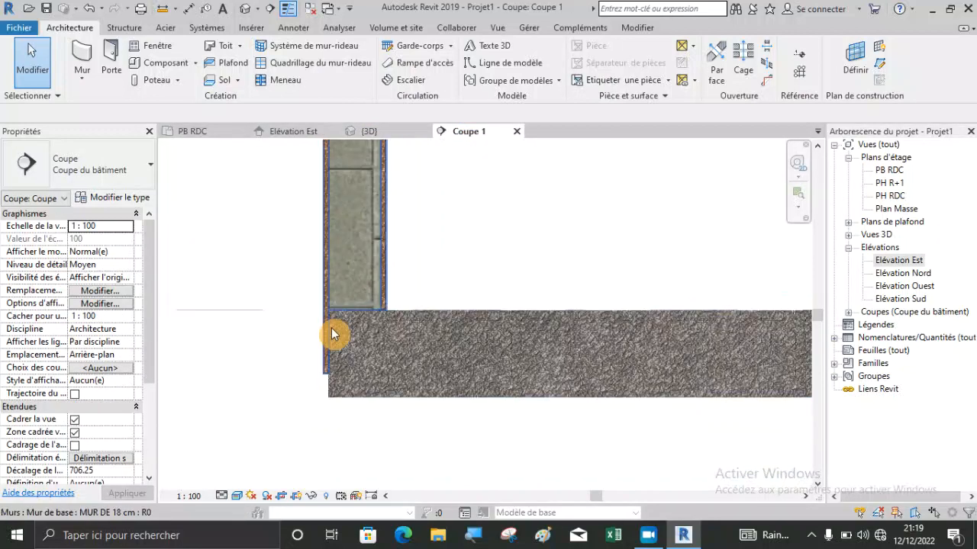
scroll(328, 360, "up", 4)
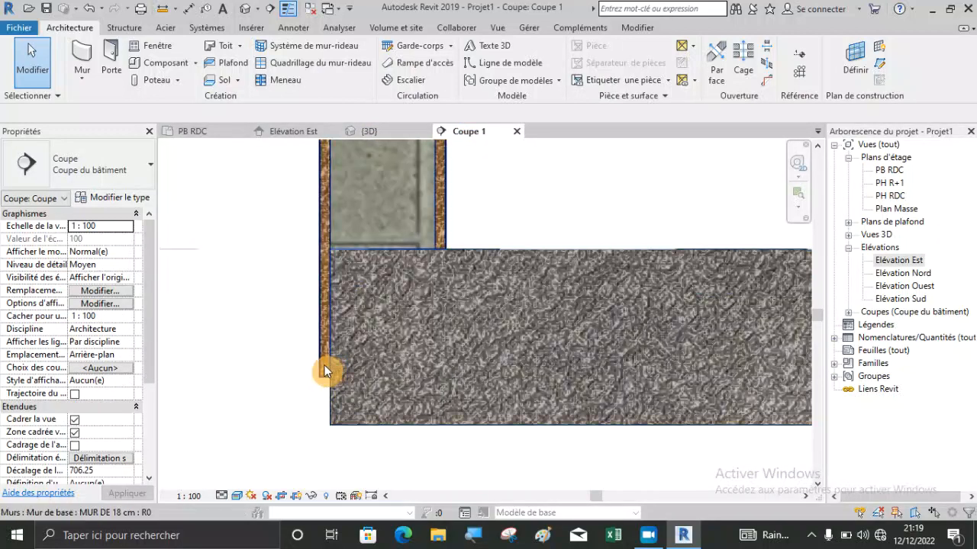
left_click(325, 372)
left_click_drag(328, 391, 334, 253)
left_click(281, 303)
scroll(280, 322, "down", 2)
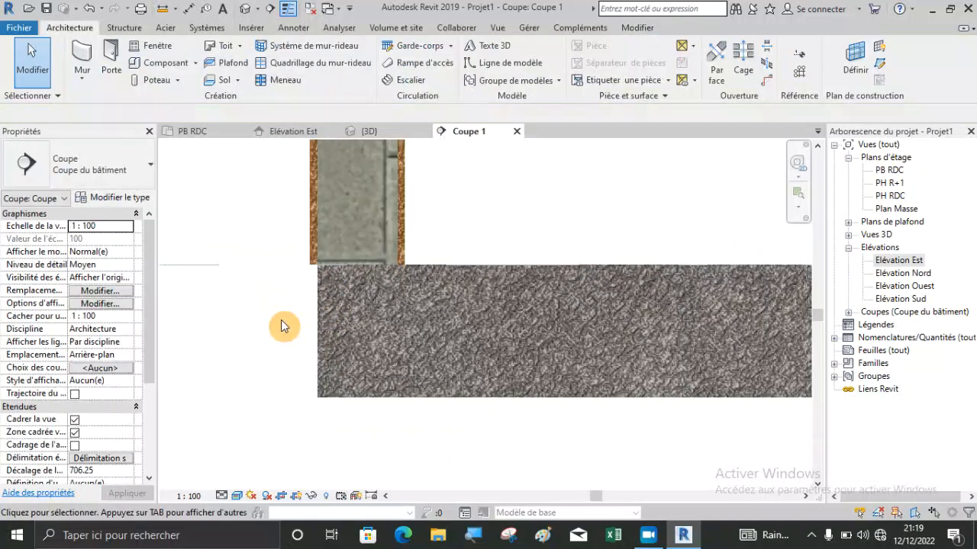
scroll(319, 355, "down", 2)
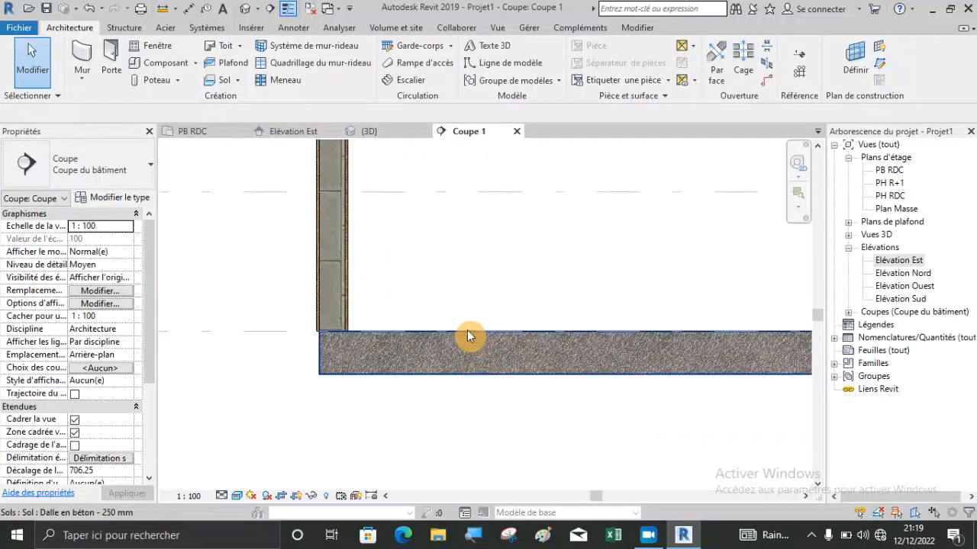
Examine the junction of the wall's unlocked exterior layers and the slab's top edge in the Coupe 1 section, selecting the wall.
scroll(348, 375, "up", 3)
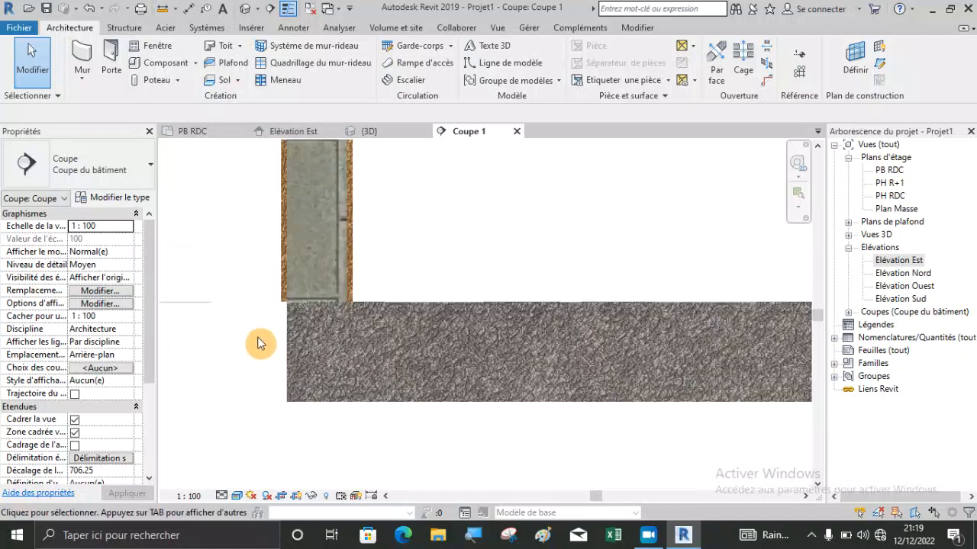
scroll(258, 343, "up", 4)
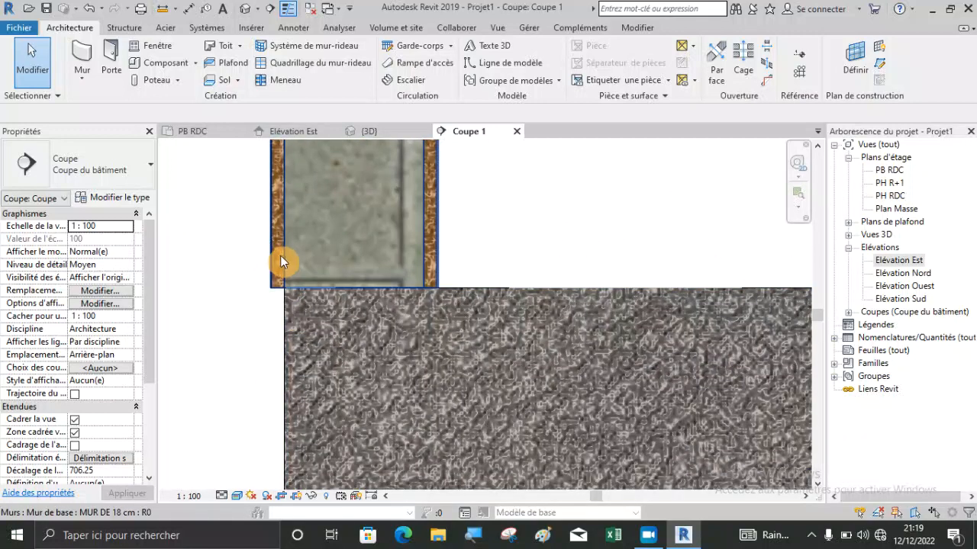
scroll(303, 324, "up", 4)
scroll(373, 275, "down", 4)
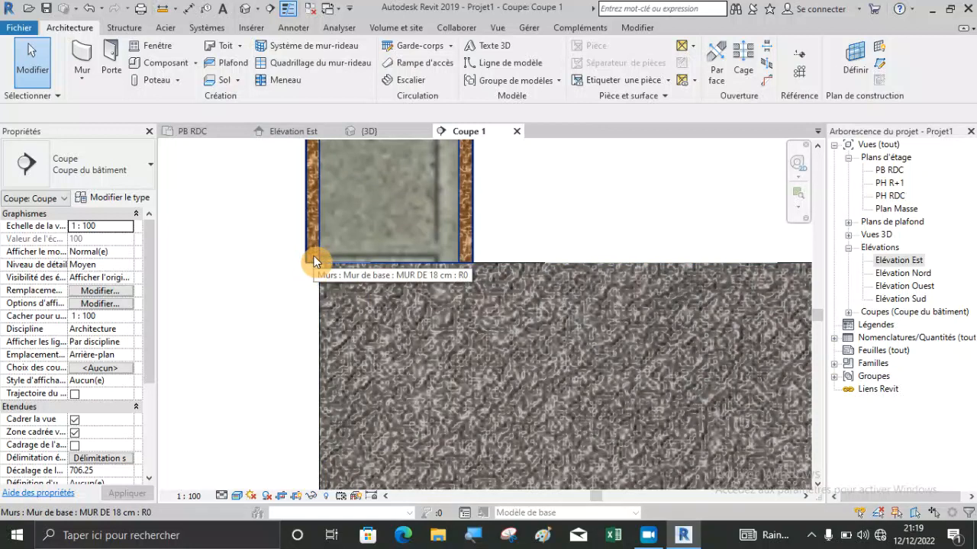
left_click(314, 255)
left_click(295, 288)
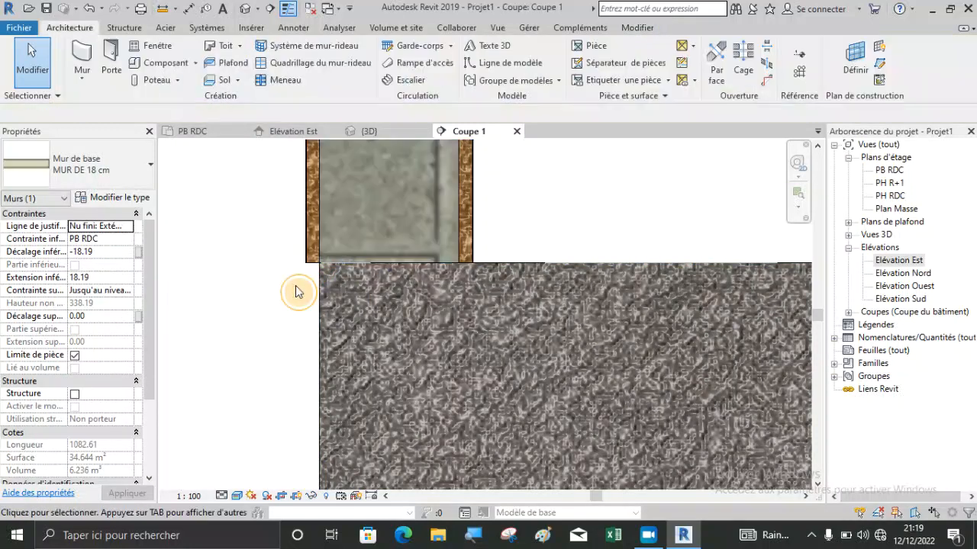
left_click(311, 264)
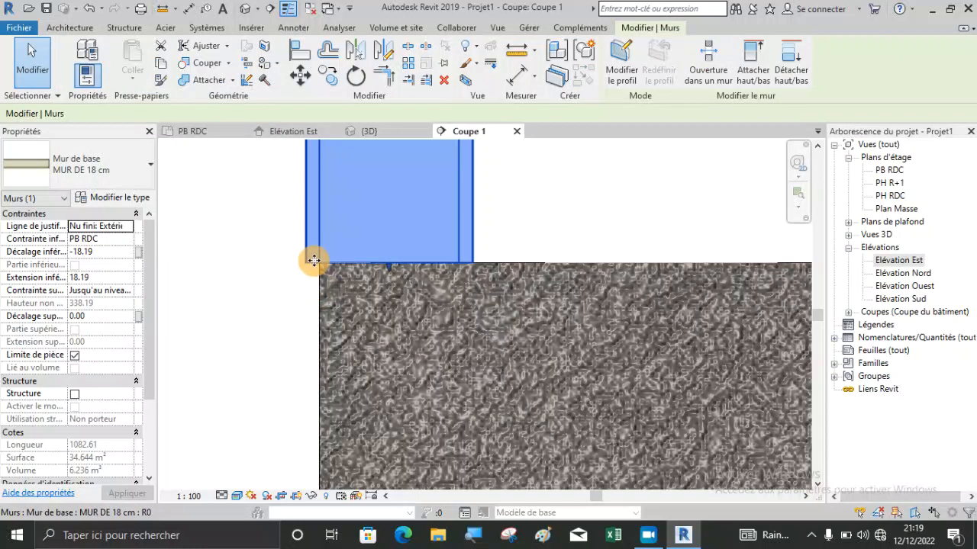
left_click(313, 312)
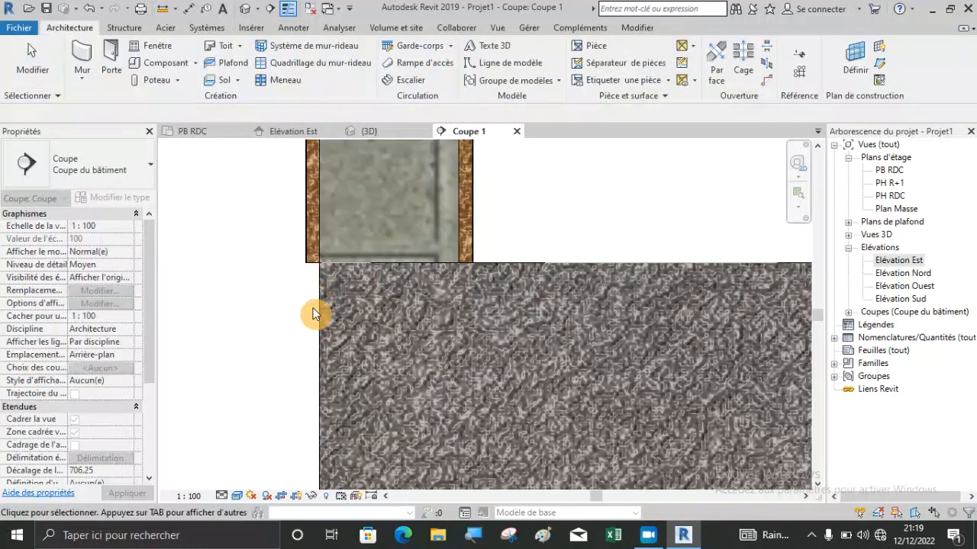
left_click(377, 251)
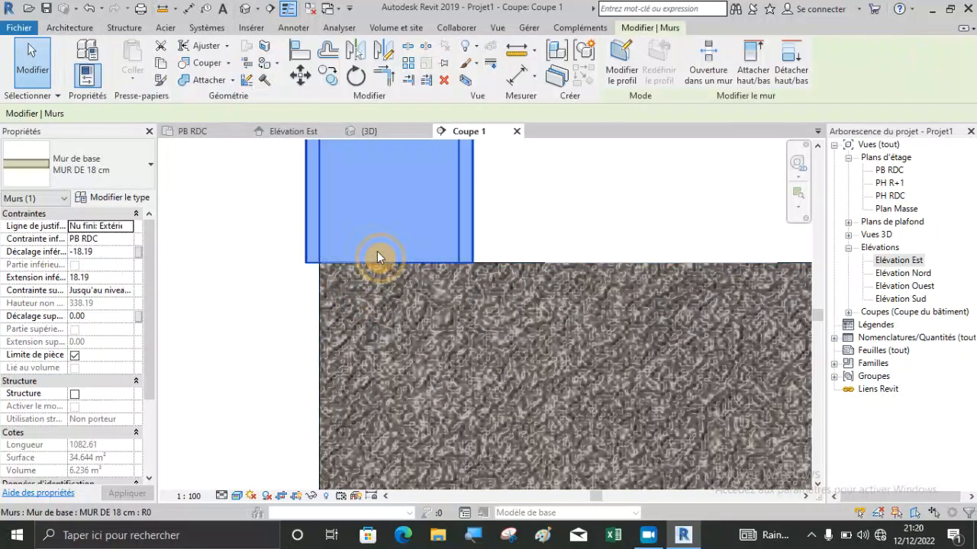
Undo the last layer edge change and extend the wall's unlocked exterior layers down to the slab's underside, a base extension of about -6.73 cm.
left_click(95, 9)
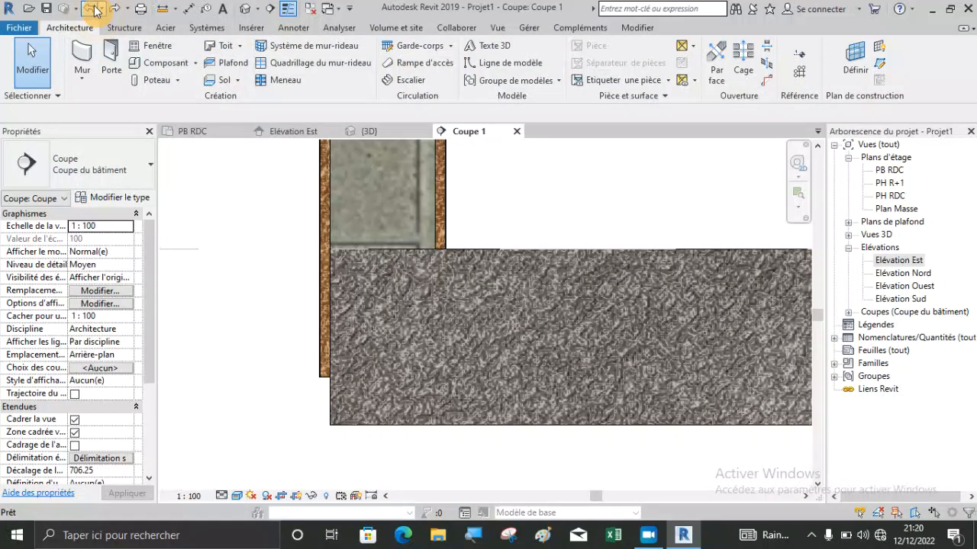
left_click(325, 358)
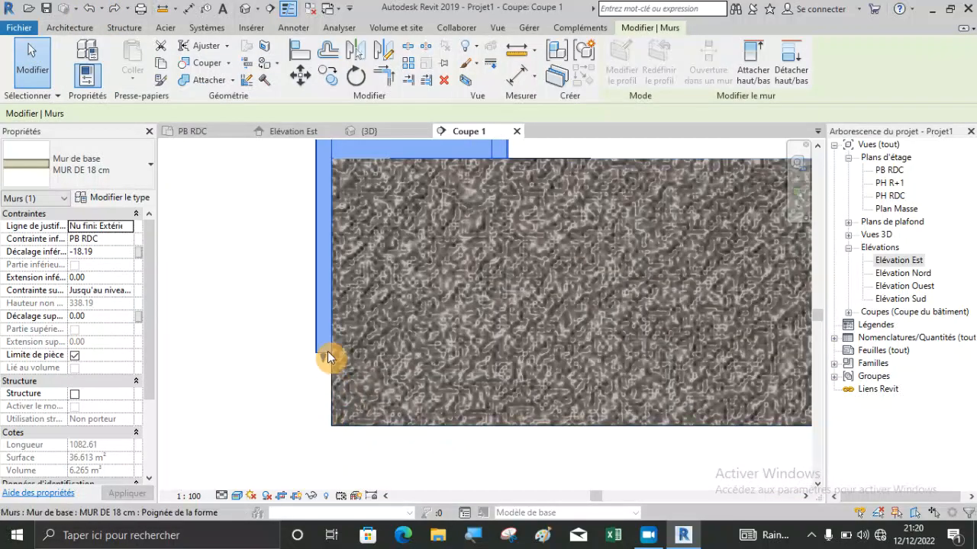
left_click_drag(322, 363, 330, 428)
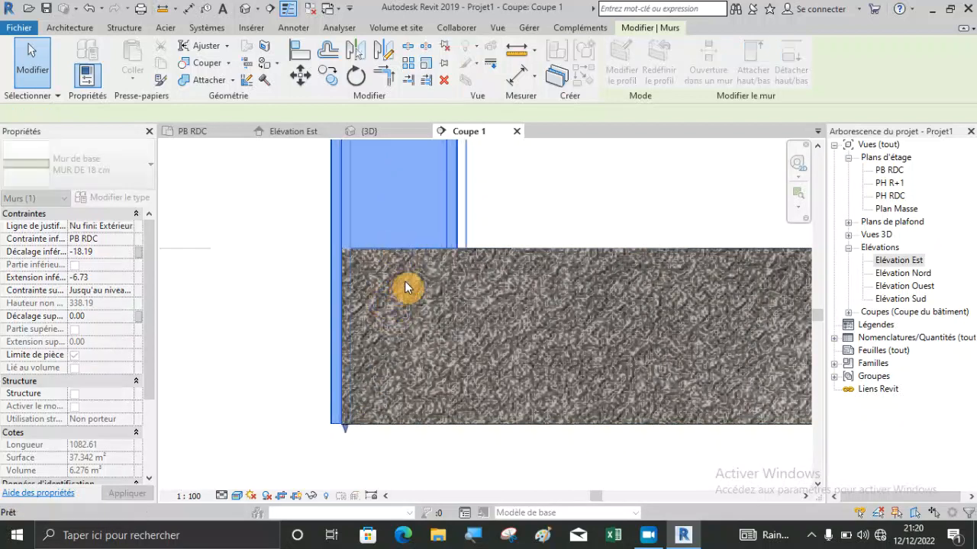
key("Escape")
left_click(393, 204)
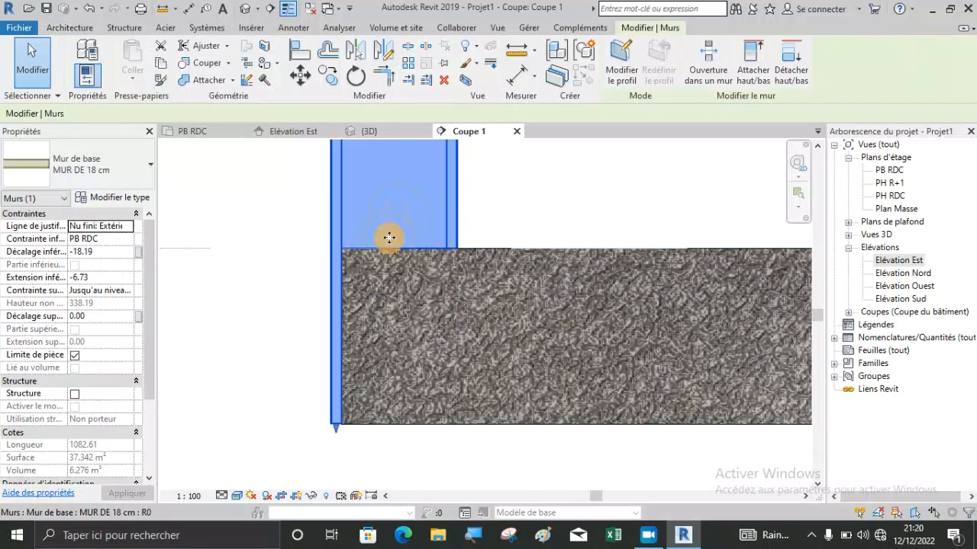
scroll(339, 400, "down", 3)
scroll(416, 399, "down", 2)
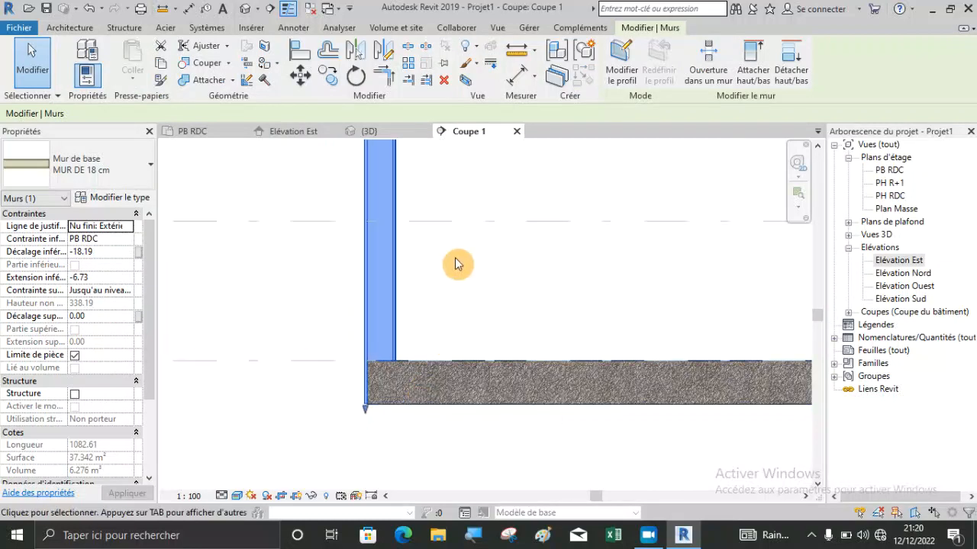
In the {3D} view, deselect the wall and examine its extended exterior layers against the slab's edge at the end corner.
left_click(375, 132)
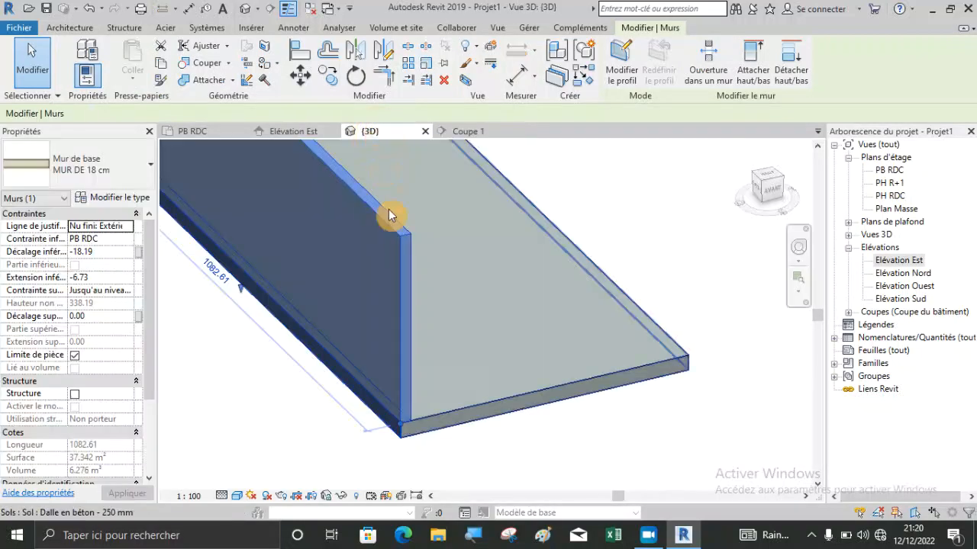
scroll(417, 463, "up", 3)
scroll(392, 406, "up", 4)
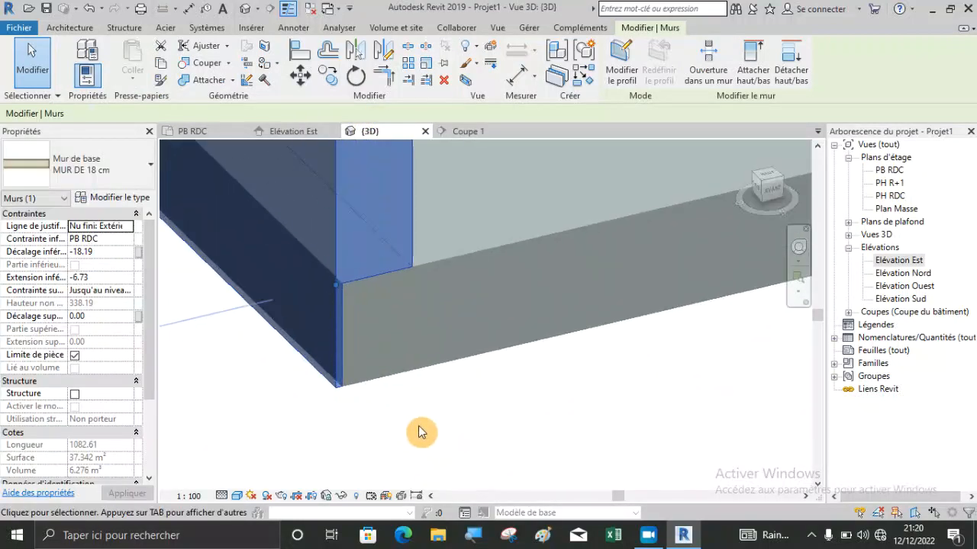
left_click(418, 427)
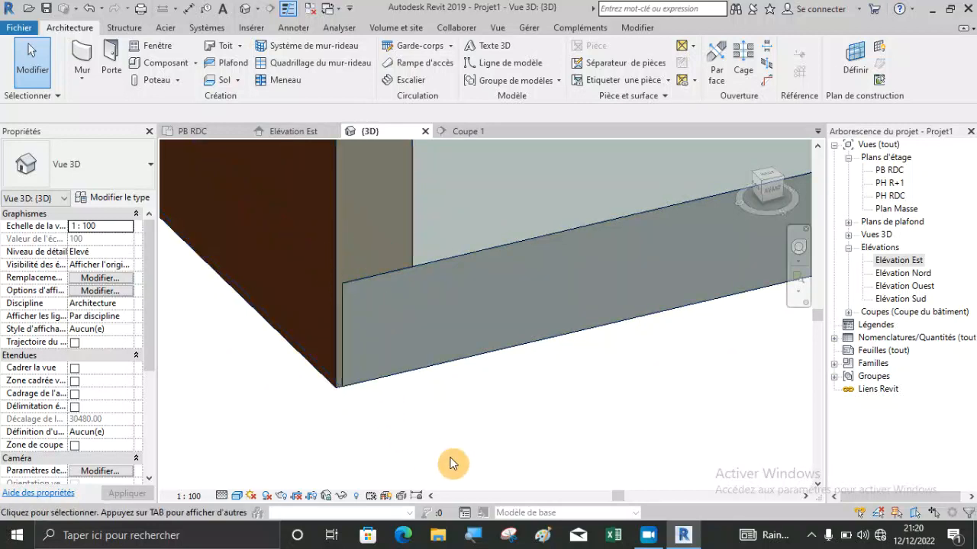
scroll(480, 439, "down", 2)
scroll(482, 436, "down", 2)
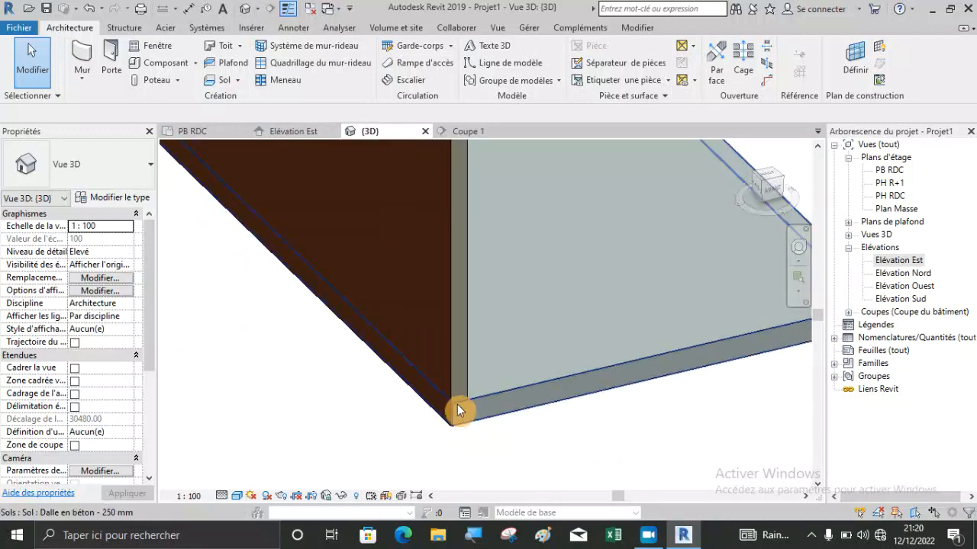
scroll(458, 414, "up", 2)
middle_click_drag(480, 405, 618, 443)
scroll(618, 442, "up", 2)
scroll(489, 352, "down", 2)
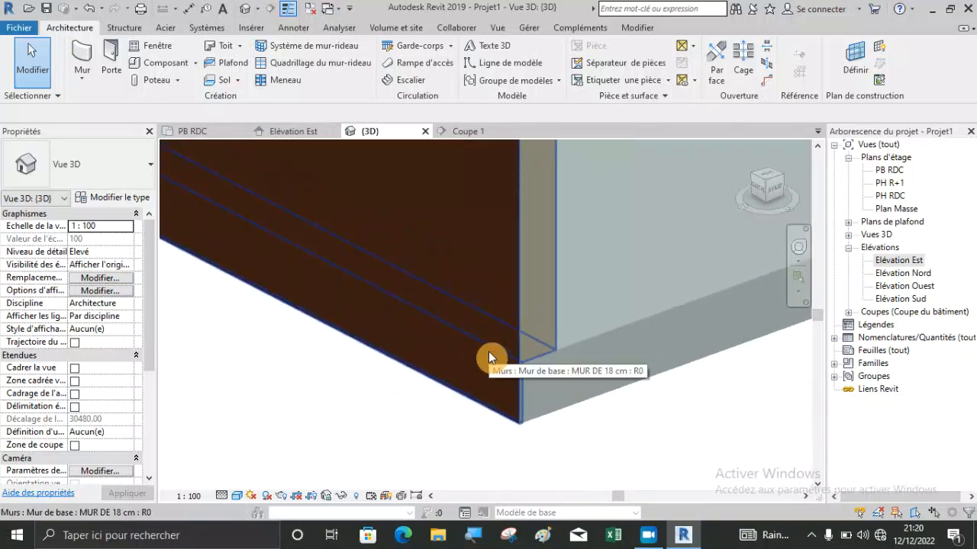
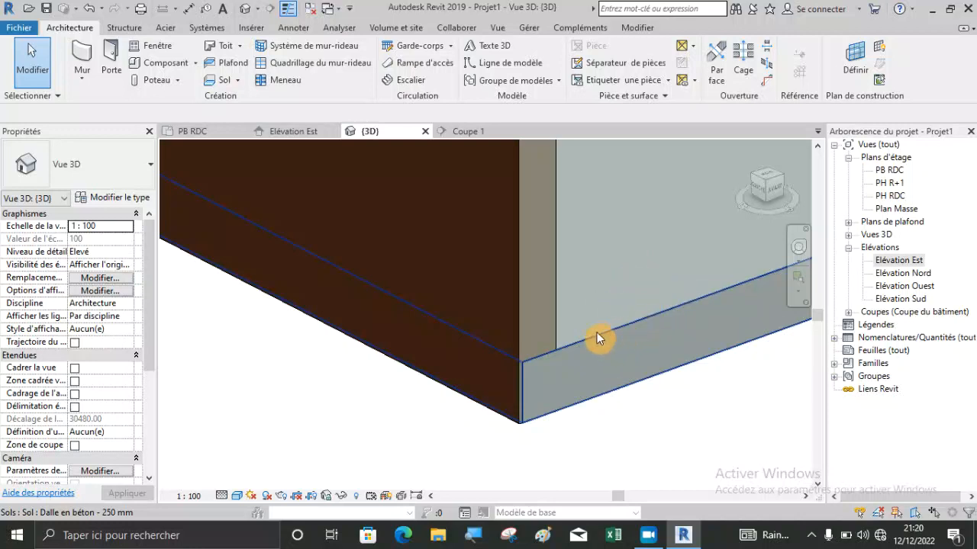
Examine how the wall's extended exterior layers cover the slab's edge at the end corner in the {3D} view.
scroll(431, 409, "down", 2)
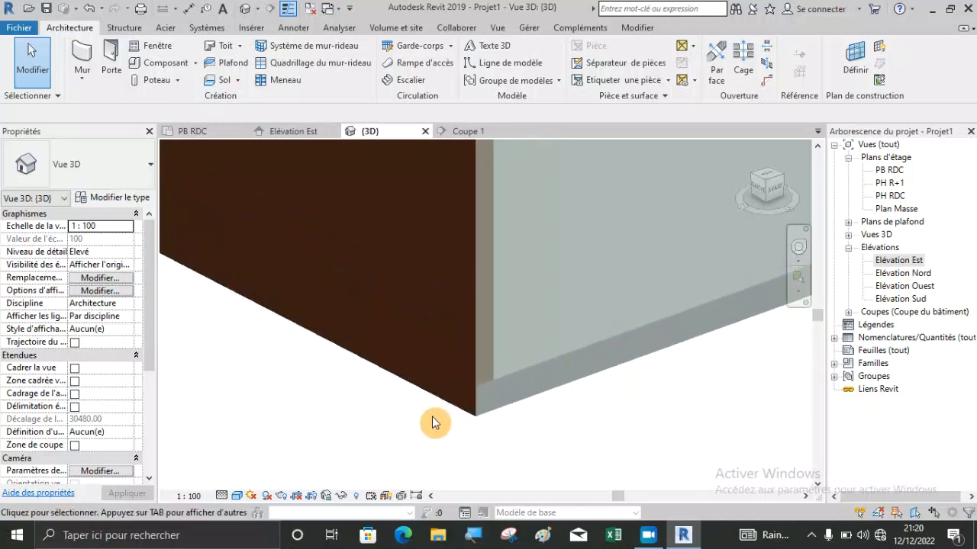
scroll(476, 431, "down", 2)
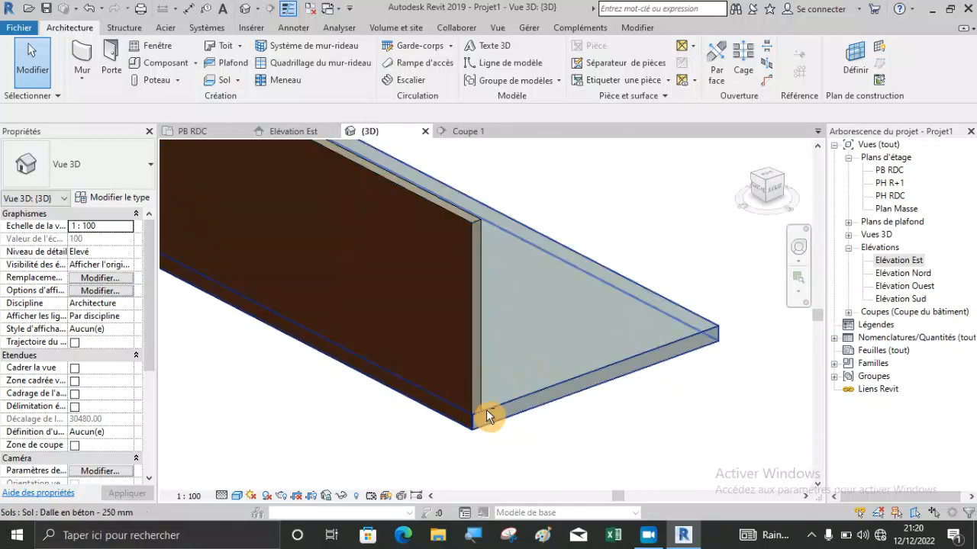
scroll(467, 416, "up", 5)
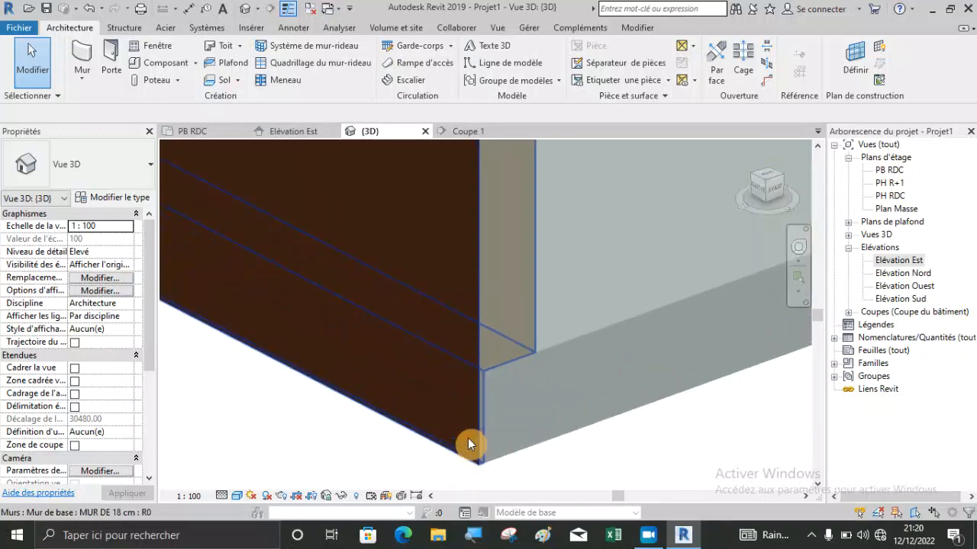
scroll(484, 370, "down", 2)
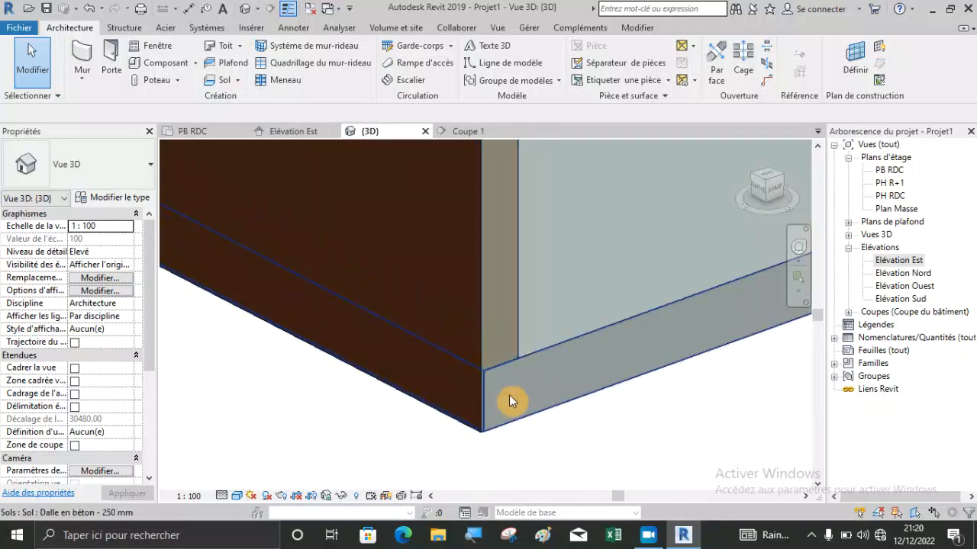
scroll(400, 403, "down", 2)
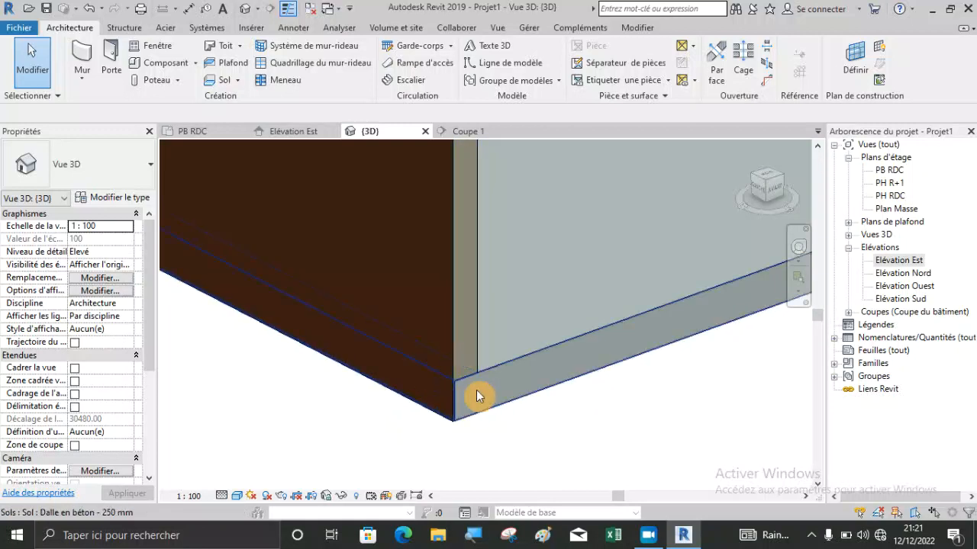
scroll(467, 412, "up", 3)
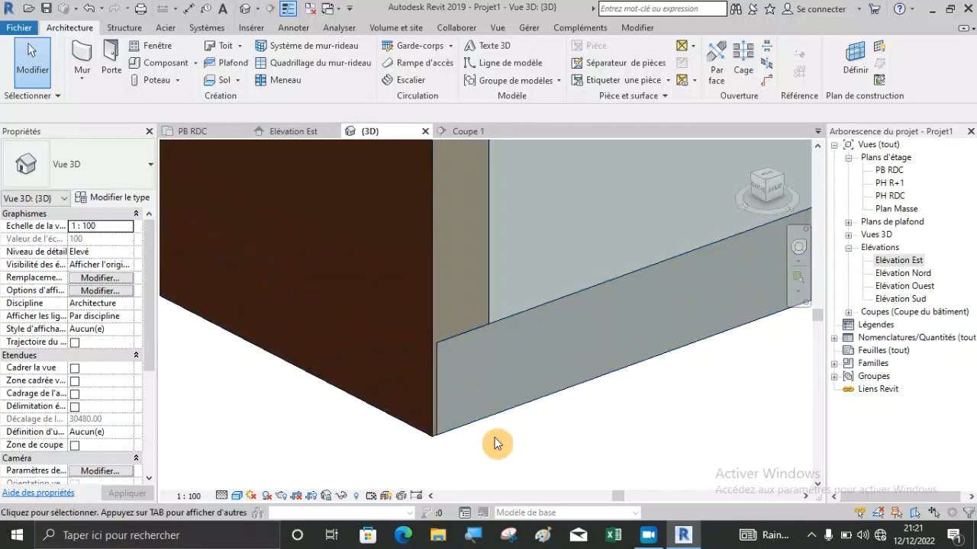
scroll(441, 364, "up", 2)
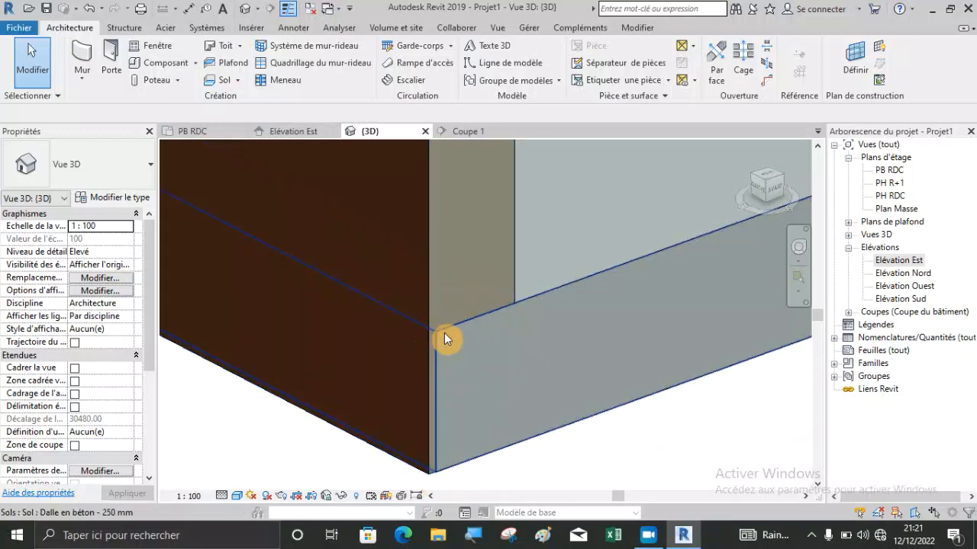
scroll(469, 325, "down", 3)
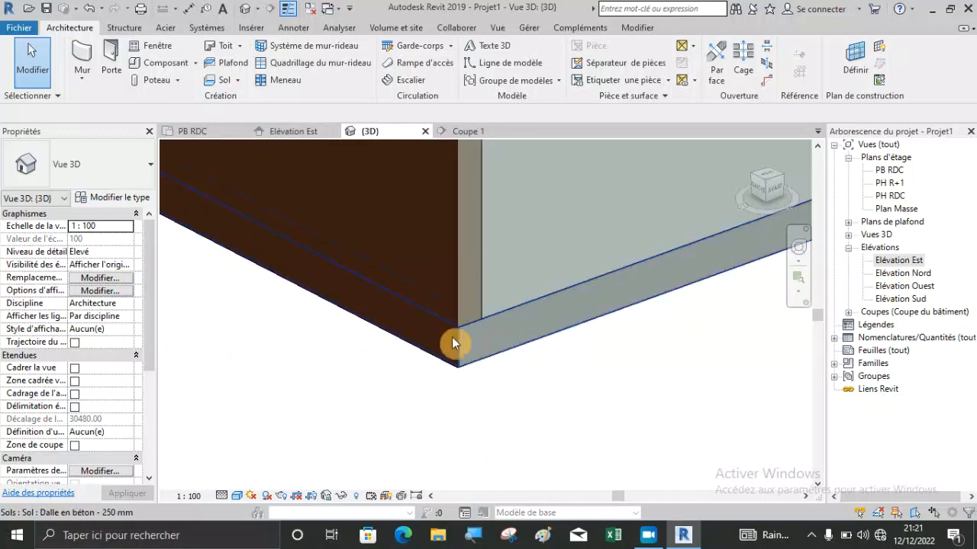
scroll(469, 341, "up", 6)
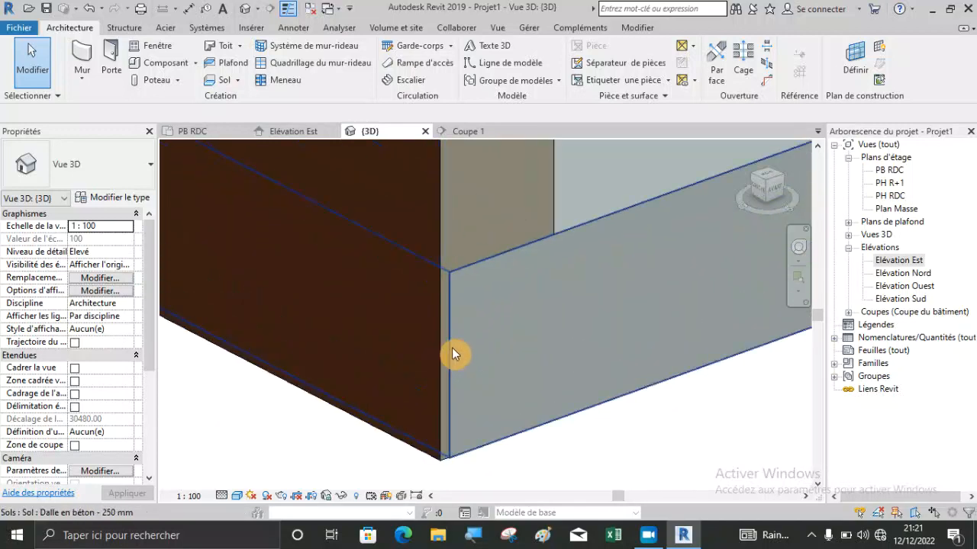
scroll(456, 282, "up", 2)
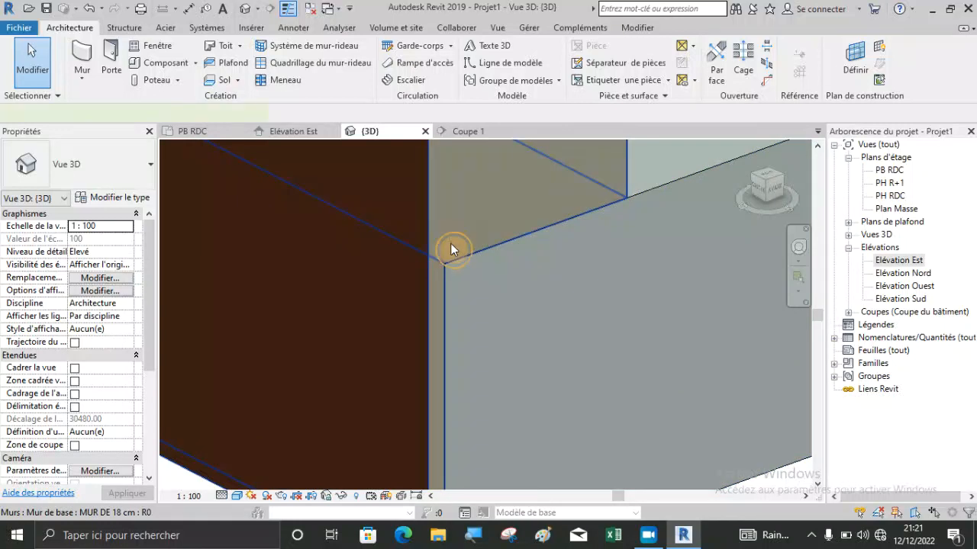
Inspect the thin strip of exterior wall layers beside the slab's end face, from the slab's top surface to its underside.
left_click(449, 243)
middle_click_drag(447, 243, 435, 356, "shift")
left_click(490, 421)
scroll(450, 385, "up", 3)
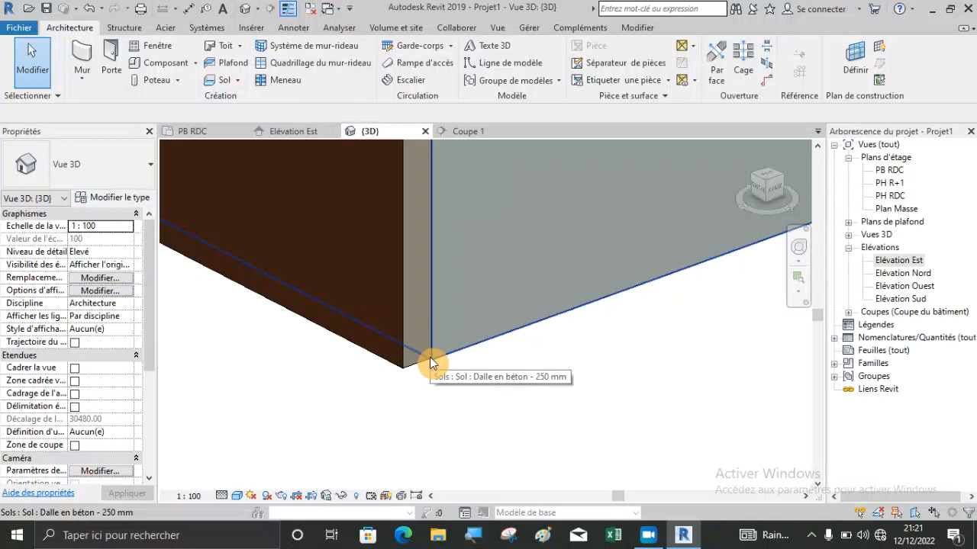
scroll(428, 409, "down", 7)
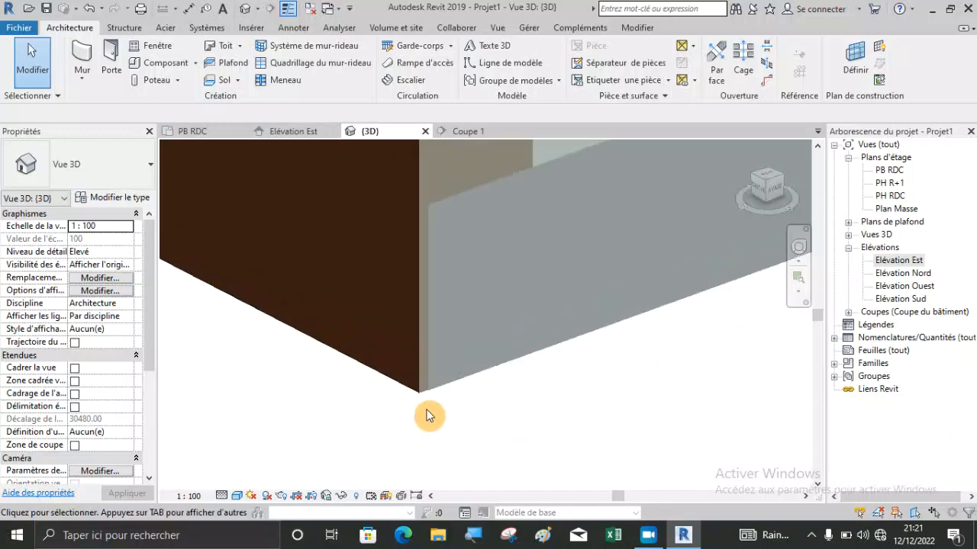
scroll(449, 296, "up", 1)
scroll(449, 295, "up", 1)
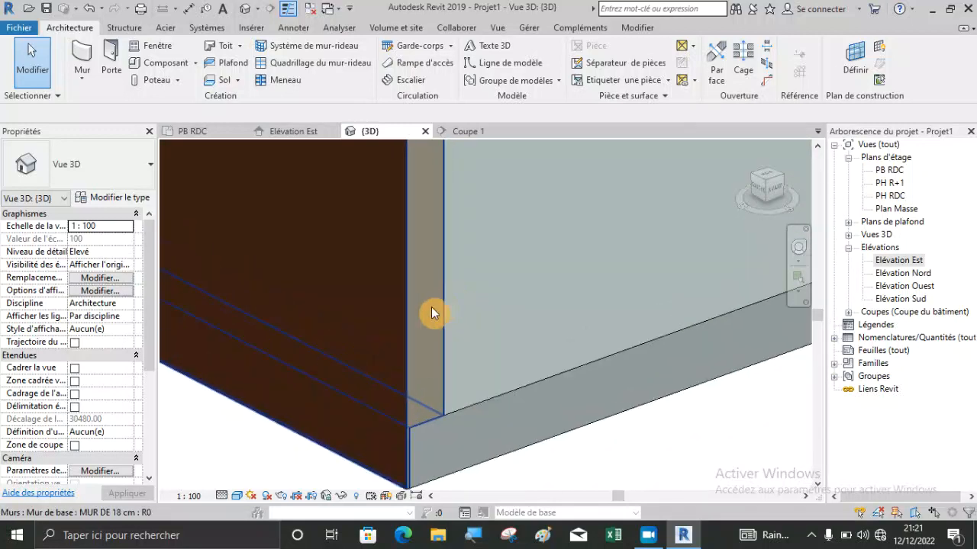
Select the MUR DE 18 cm wall to examine its full extent against the slab, and deselect it.
left_click(426, 308)
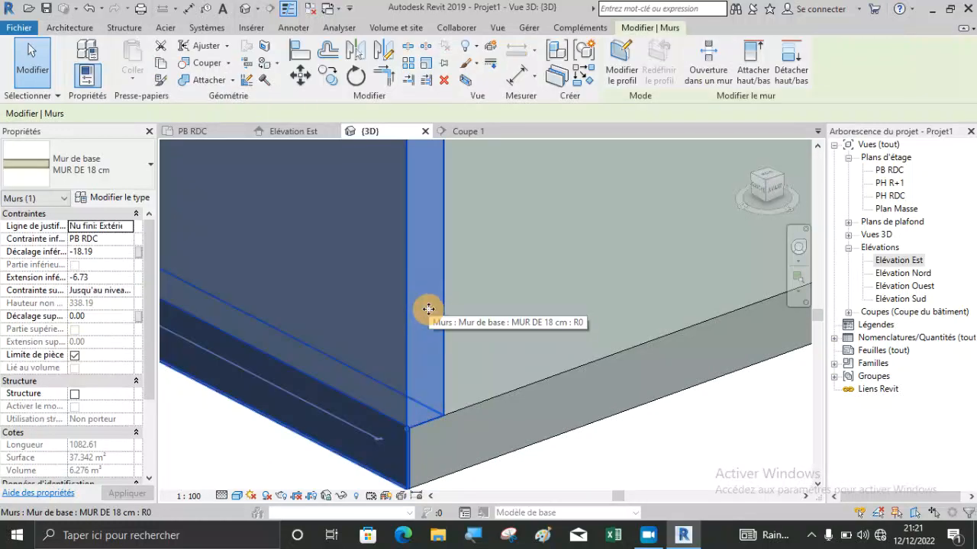
scroll(427, 309, "down", 2)
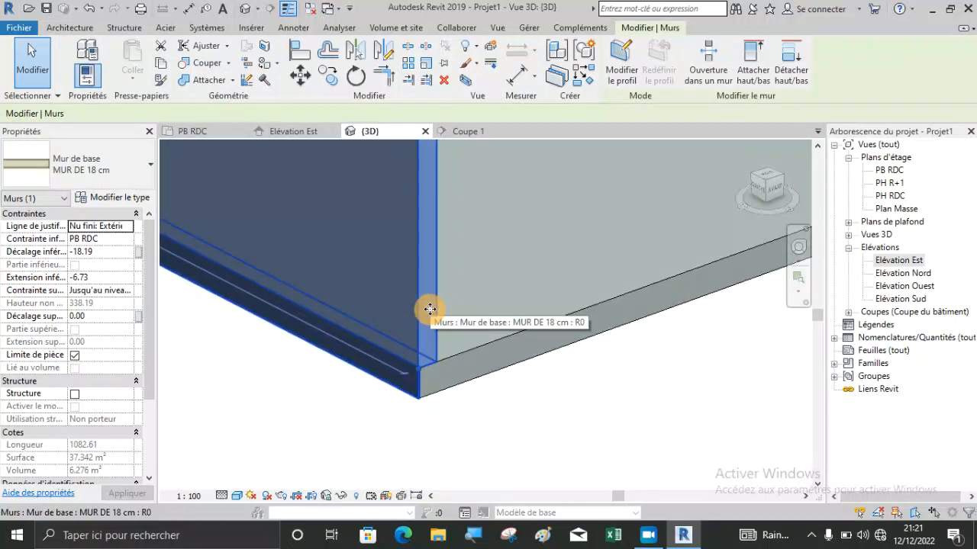
scroll(569, 396, "down", 2)
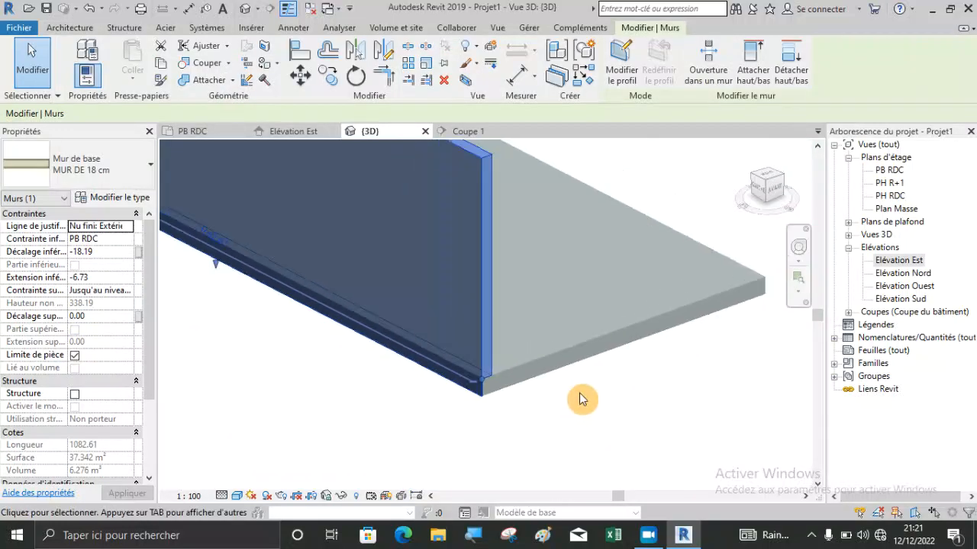
left_click(699, 408)
scroll(506, 386, "up", 1)
scroll(480, 386, "up", 4)
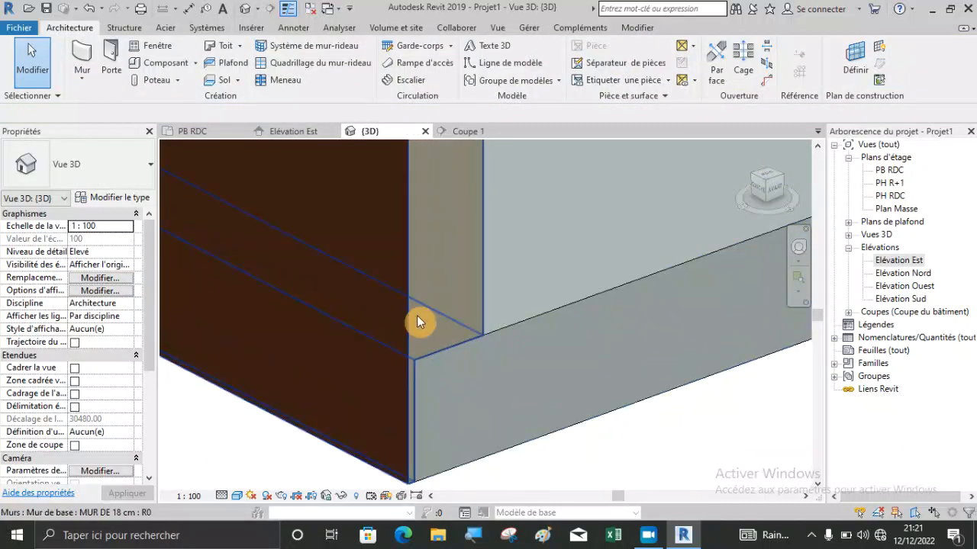
Compare the lower edges of the wall's exterior layers and the slab at the end corner, close up and from further away.
scroll(442, 305, "down", 1)
left_click(647, 524)
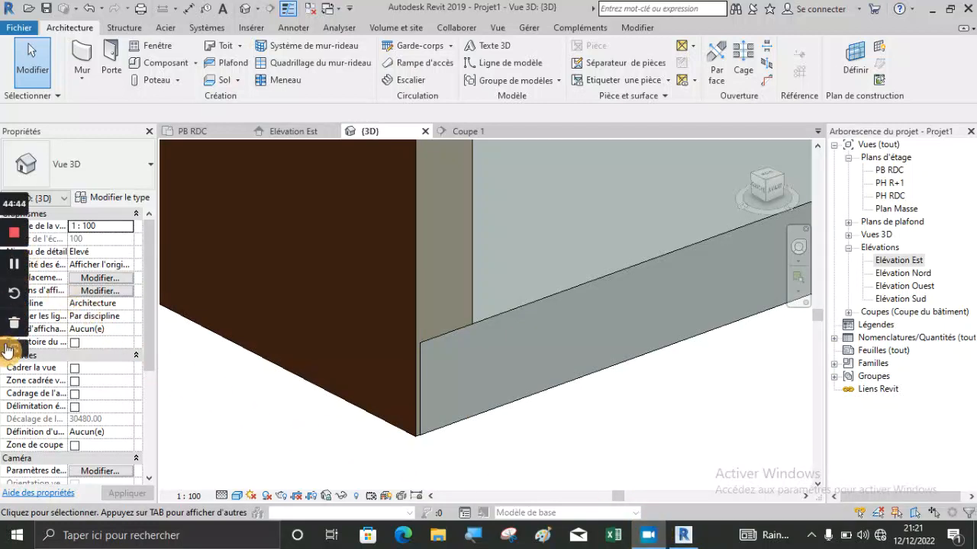
scroll(424, 389, "down", 3)
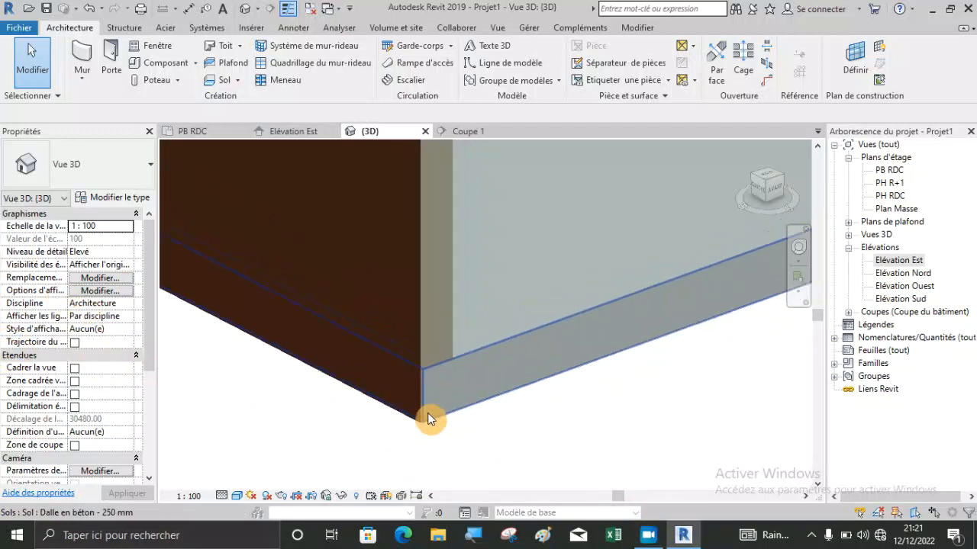
scroll(428, 419, "down", 3)
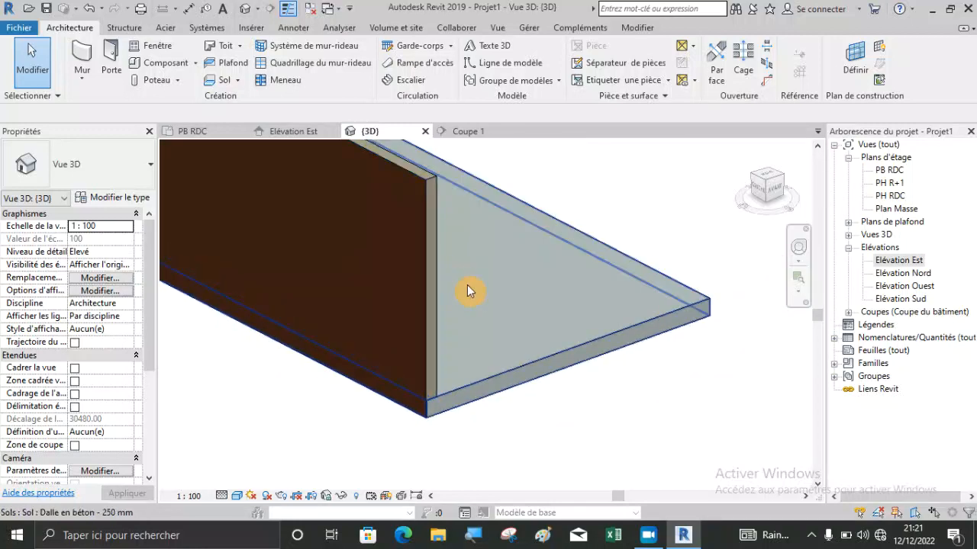
scroll(424, 421, "up", 3)
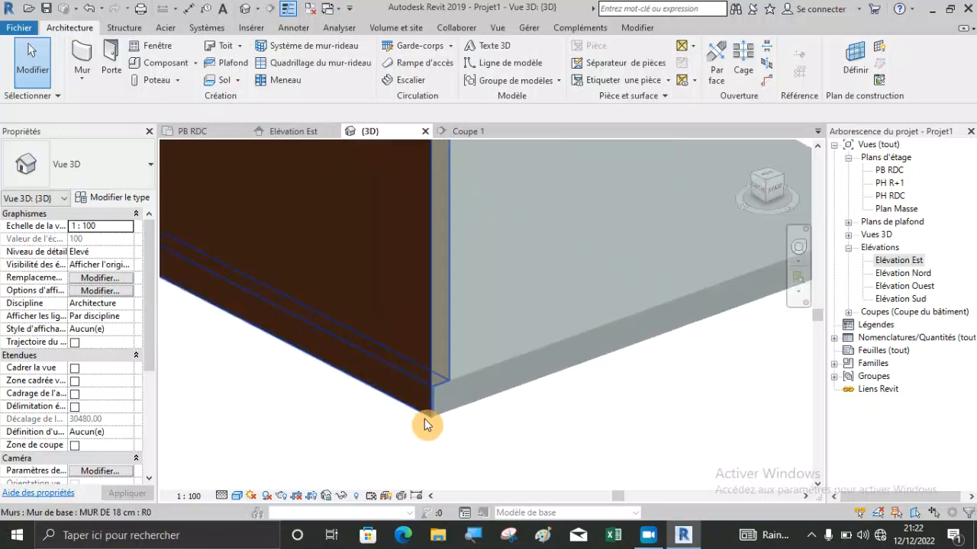
scroll(435, 391, "up", 3)
scroll(438, 361, "down", 1)
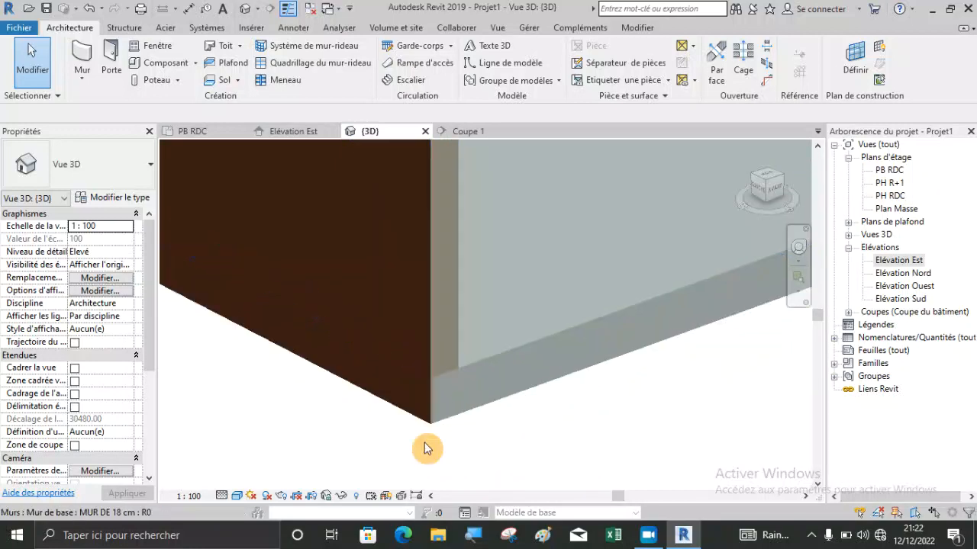
scroll(433, 449, "down", 1)
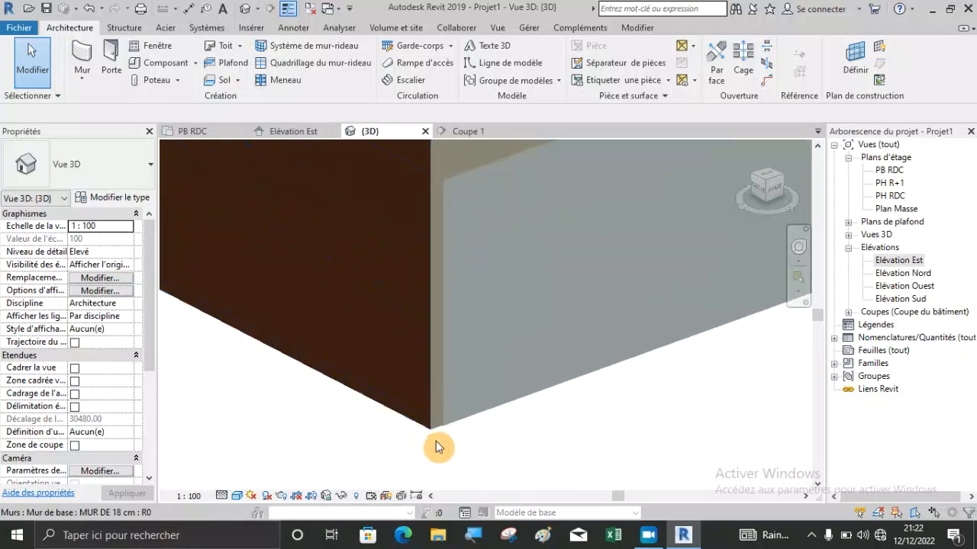
scroll(435, 439, "down", 1)
Select the wall at its lower end corner and examine where its layers split around the slab's top edge.
left_click(436, 429)
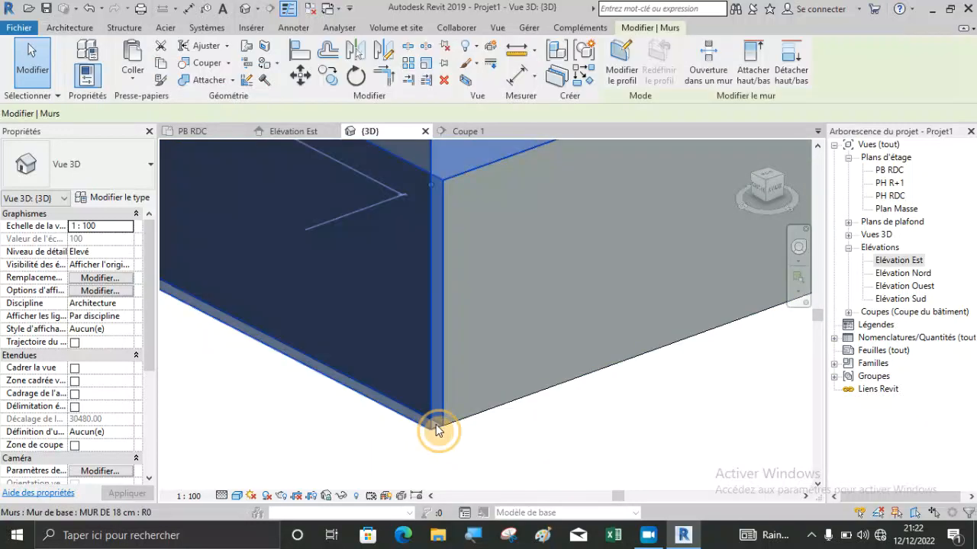
scroll(425, 423, "down", 3)
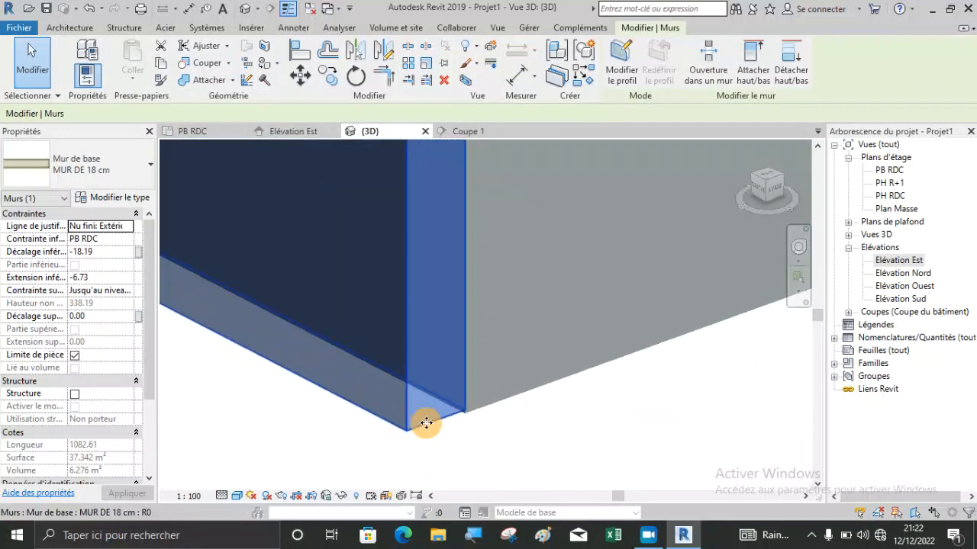
scroll(426, 423, "down", 3)
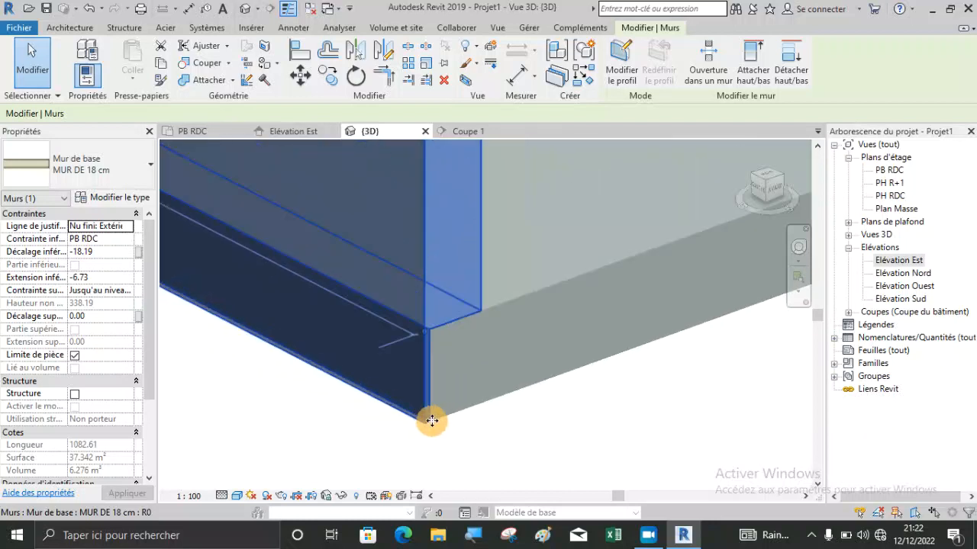
scroll(426, 333, "up", 2)
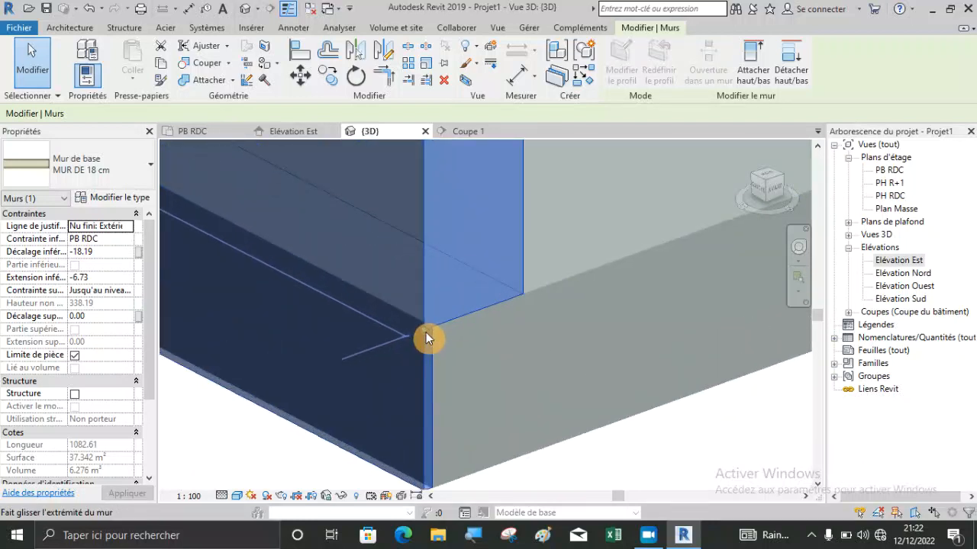
scroll(424, 329, "up", 3)
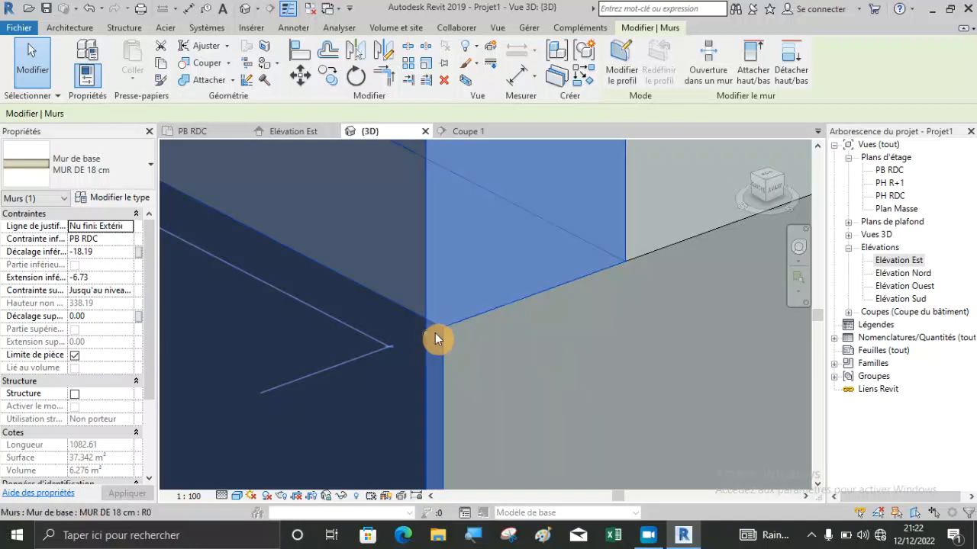
scroll(481, 339, "down", 2)
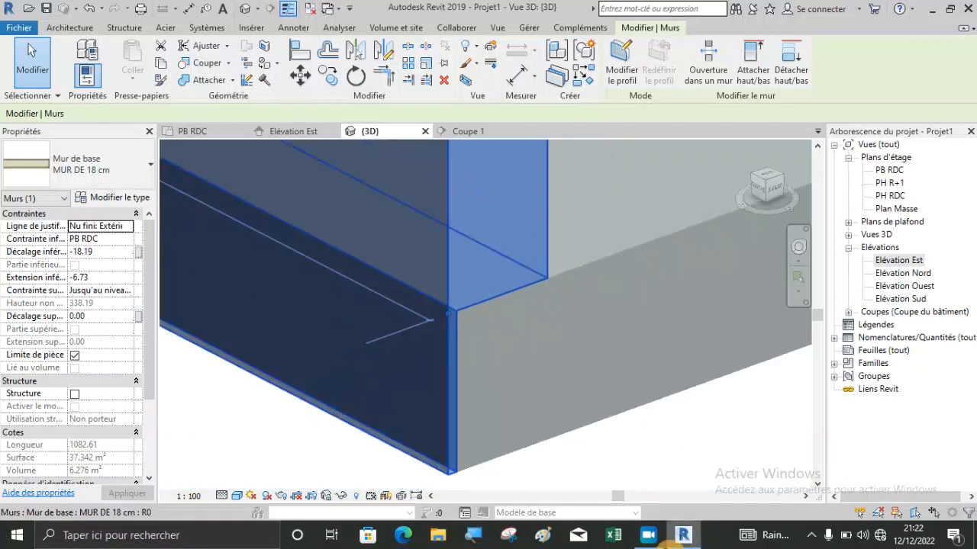